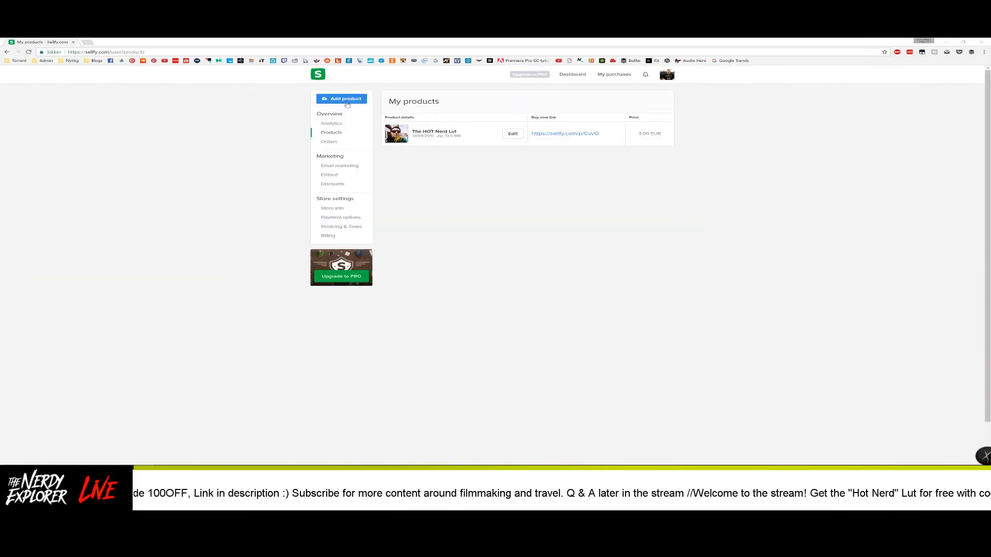
- Open the checkout for The HOT Nerd Lut and apply the promo code 100OFF to the order
click(561, 133)
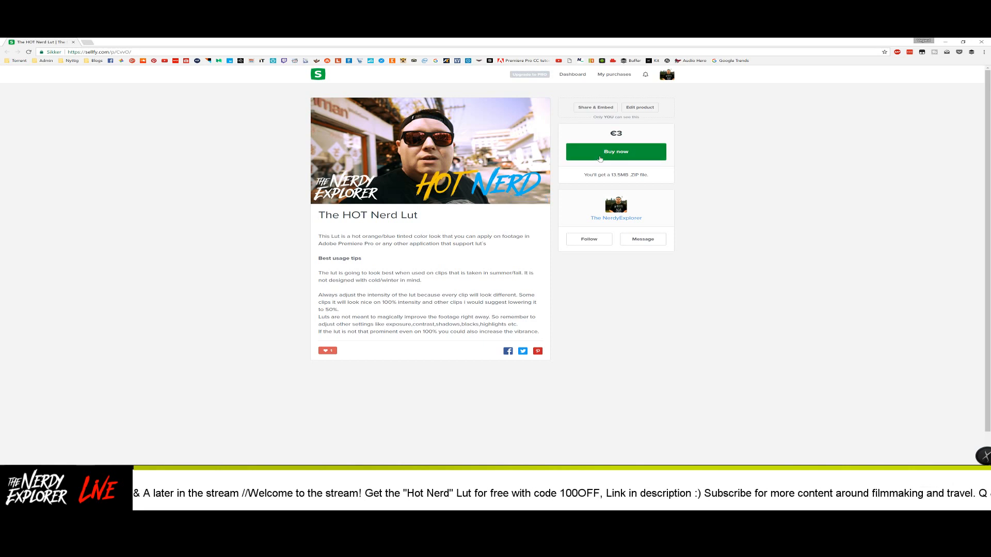
click(615, 151)
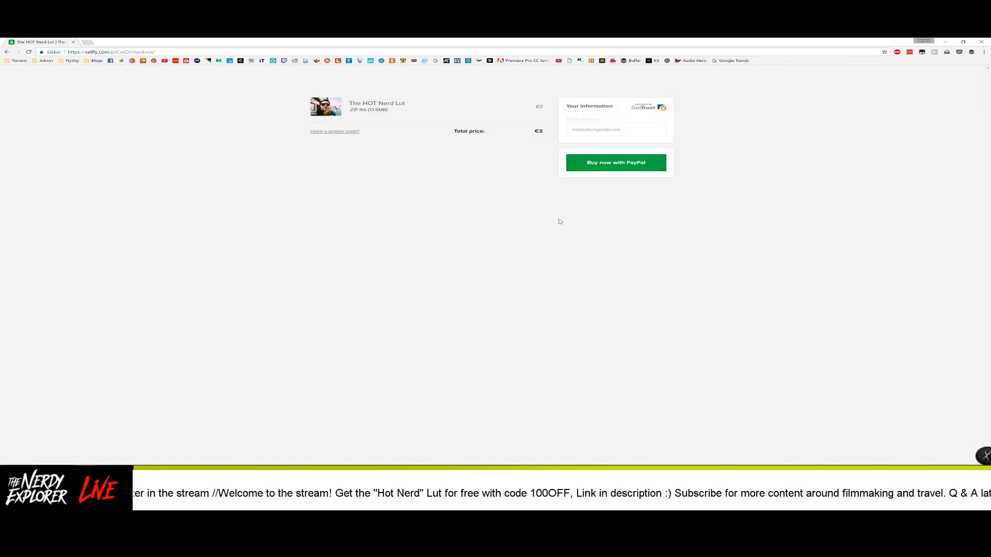
click(340, 132)
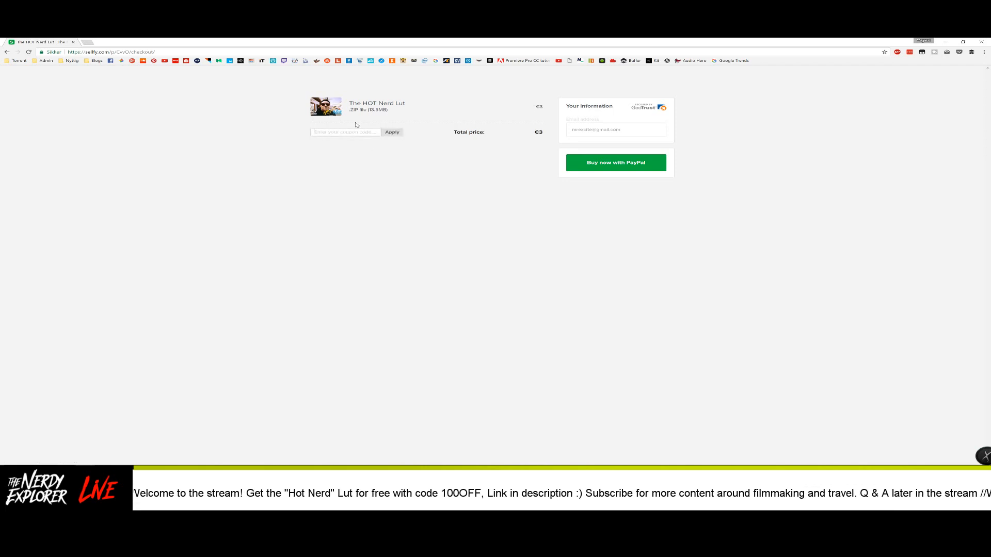
text(100)
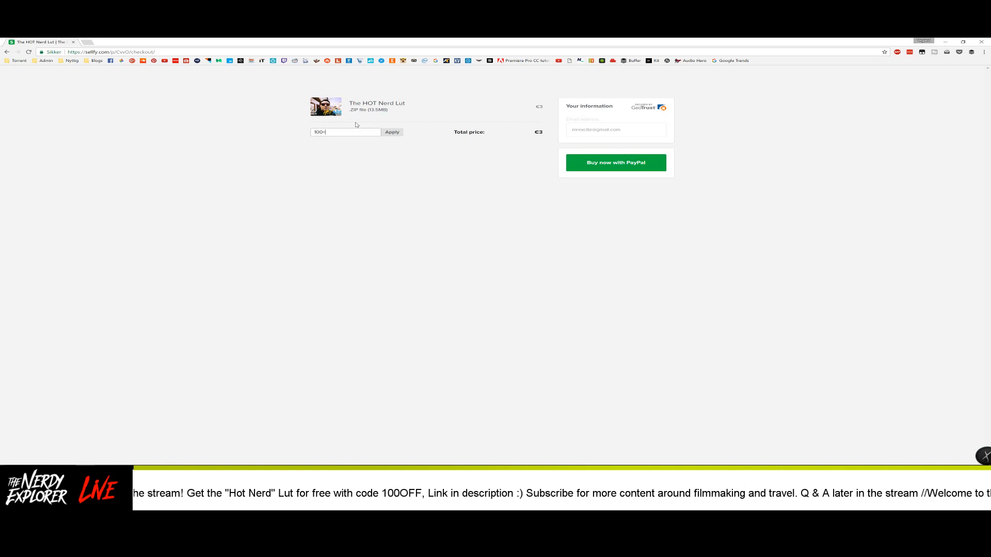
text(OF)
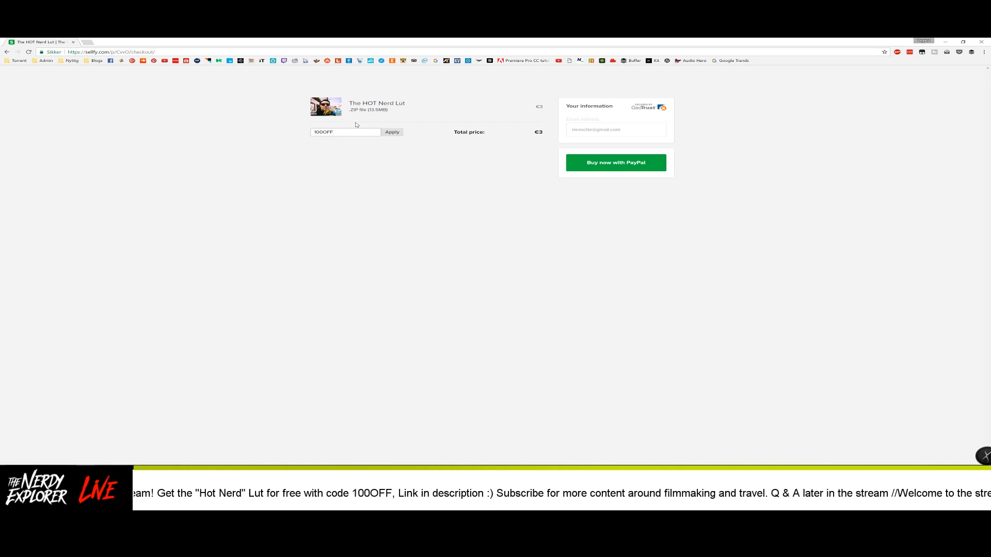
text(F)
click(392, 132)
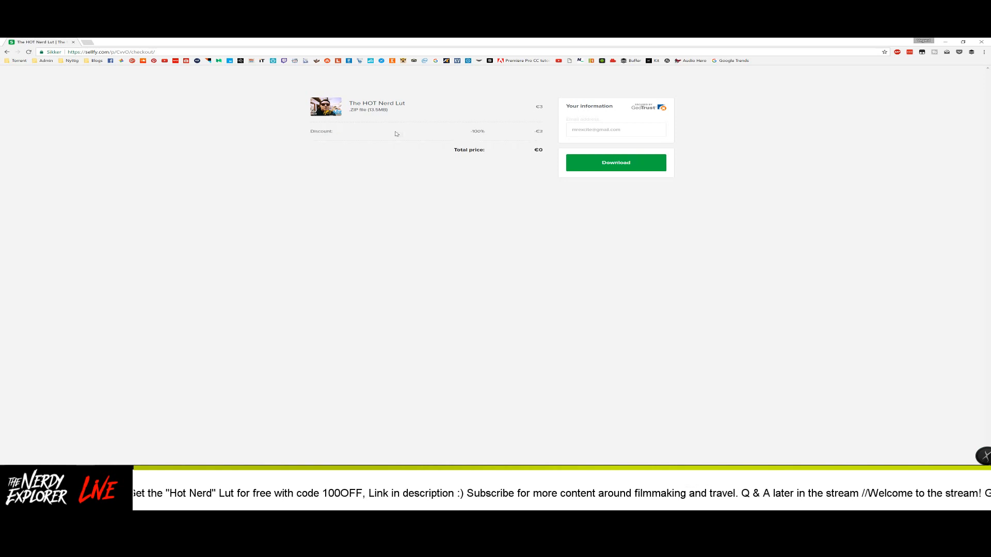
drag(454, 150, 543, 150)
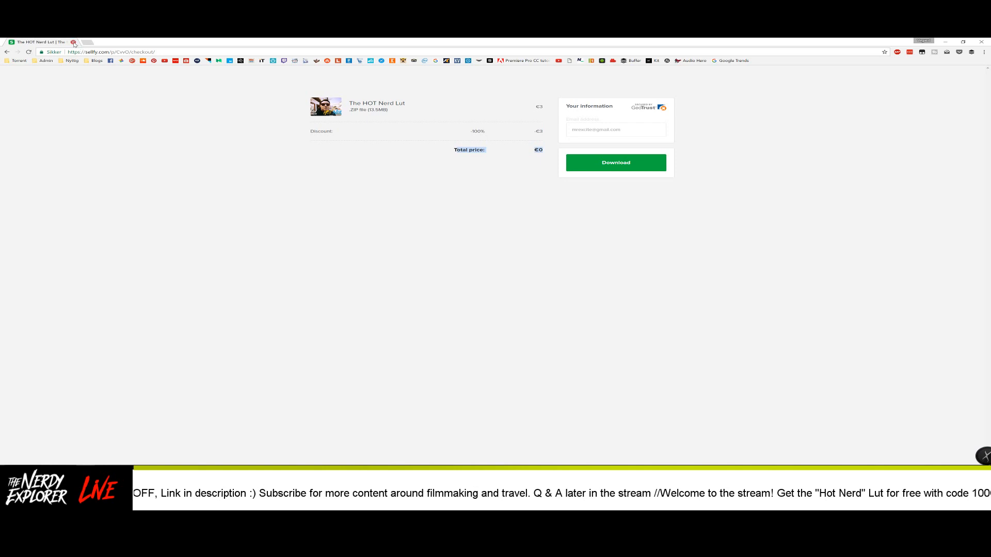
- Switch to Adobe Premiere Pro and move the playhead to the temple shot at the start of the Main vlog sequence
key(alt+Tab)
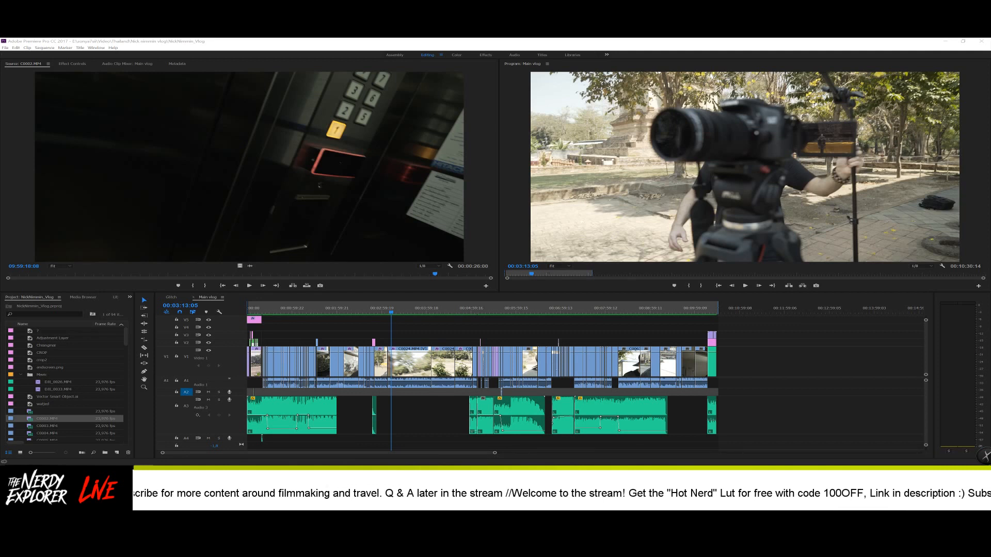
drag(373, 311, 334, 313)
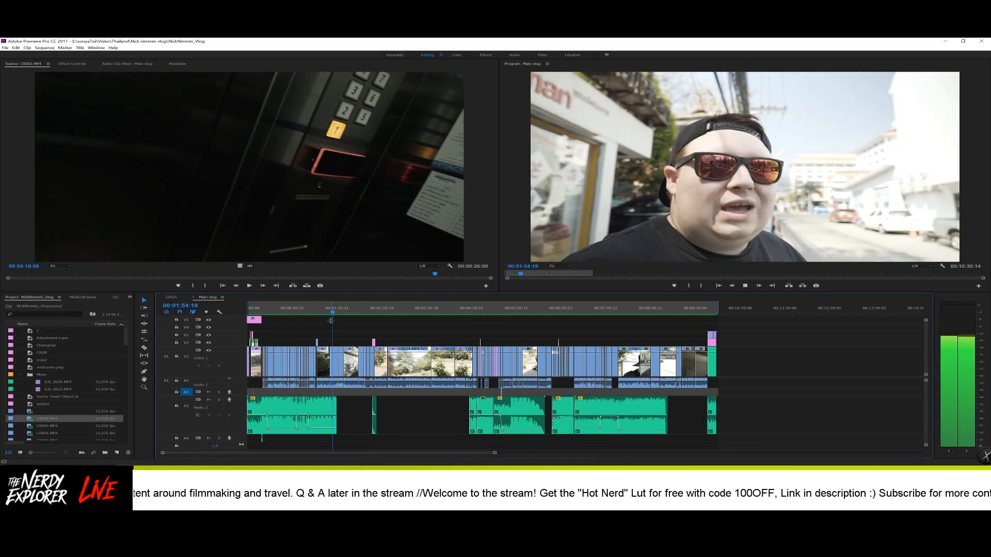
key(space)
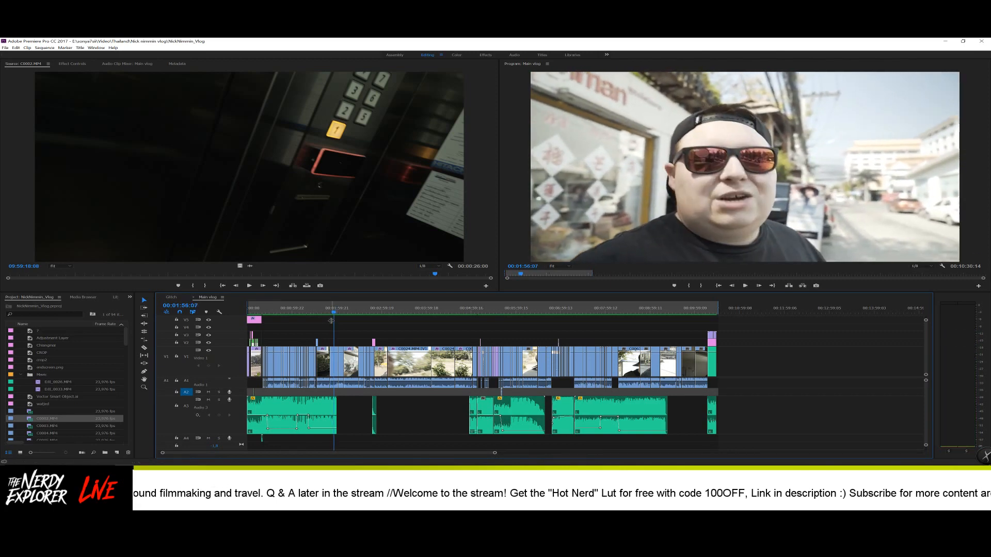
drag(495, 455, 442, 453)
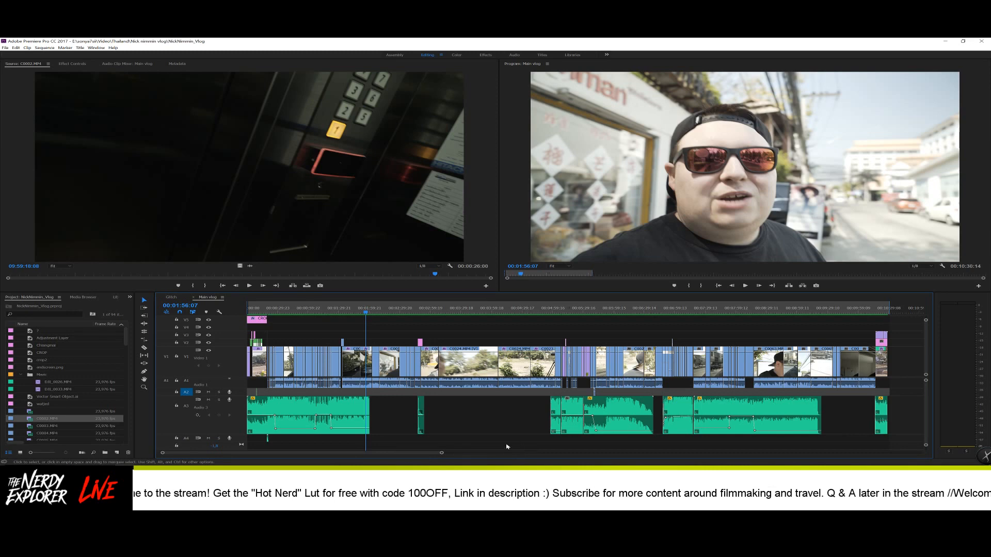
drag(441, 453, 366, 455)
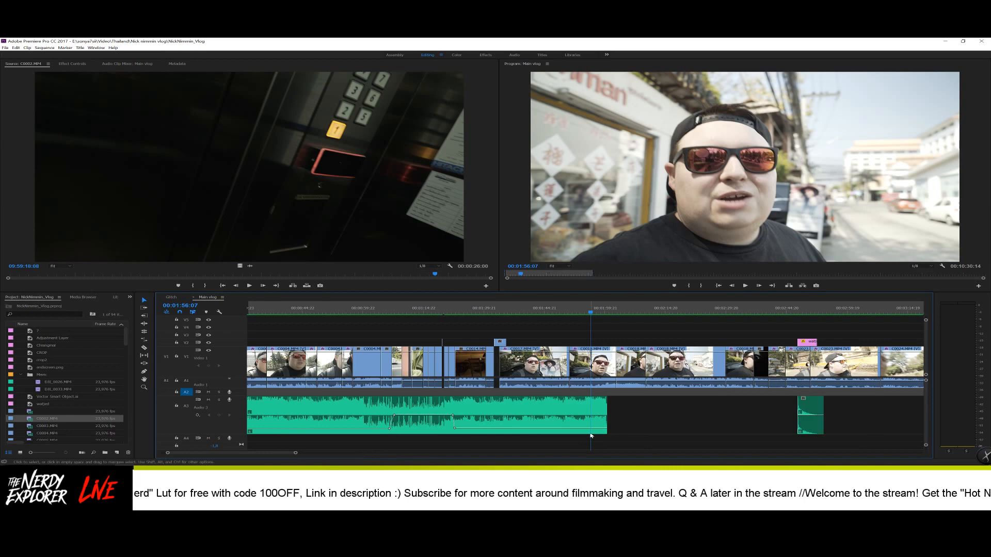
scroll(265, 456, up, 5)
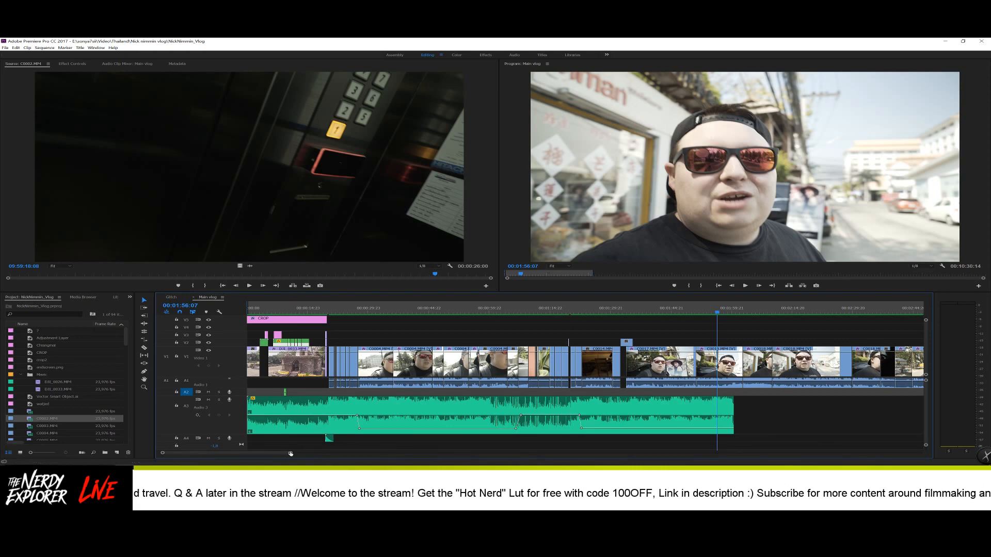
drag(292, 453, 311, 456)
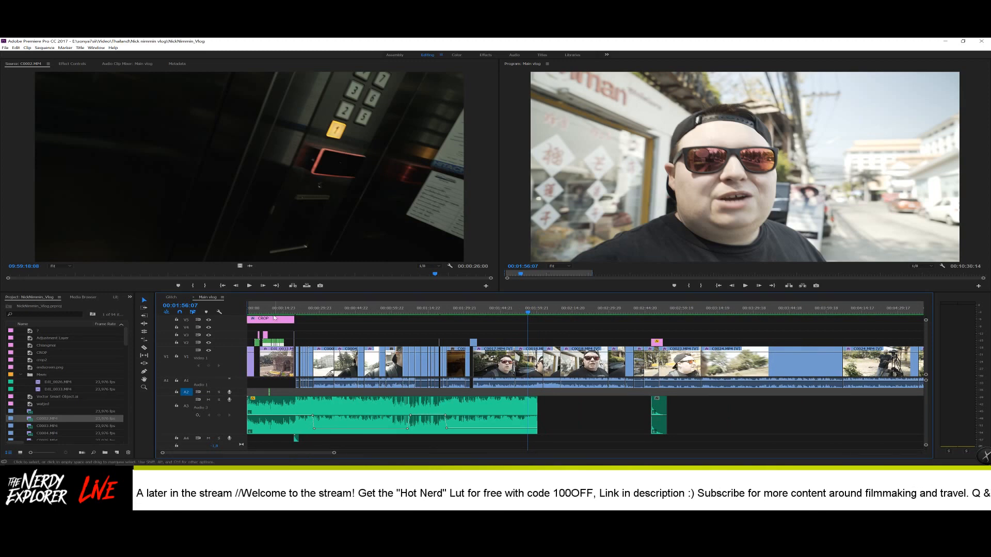
drag(269, 312, 259, 312)
click(251, 310)
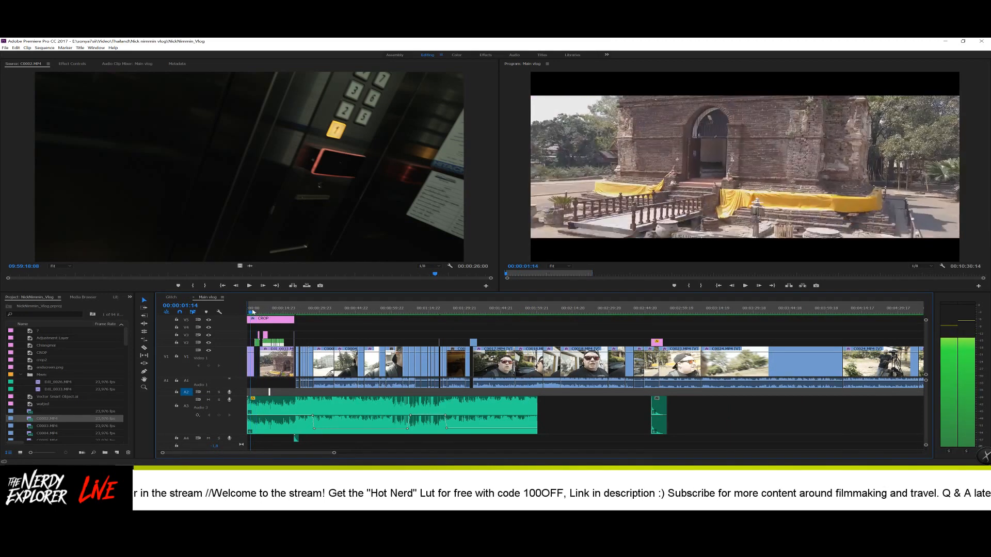
drag(334, 453, 359, 454)
drag(254, 311, 254, 311)
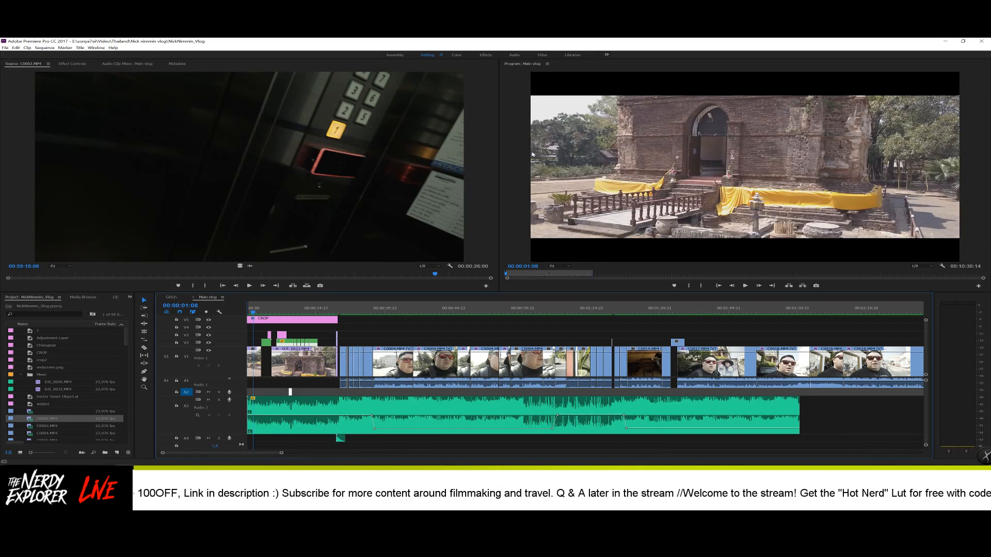
- Switch to the Color workspace, select the opening temple clip and park the playhead at 00:00:00:22
click(457, 55)
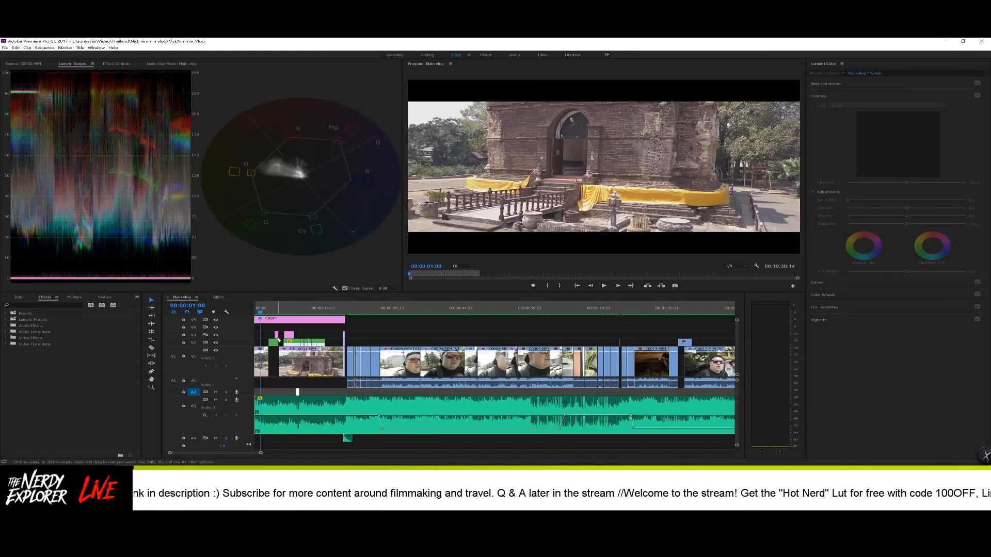
click(263, 359)
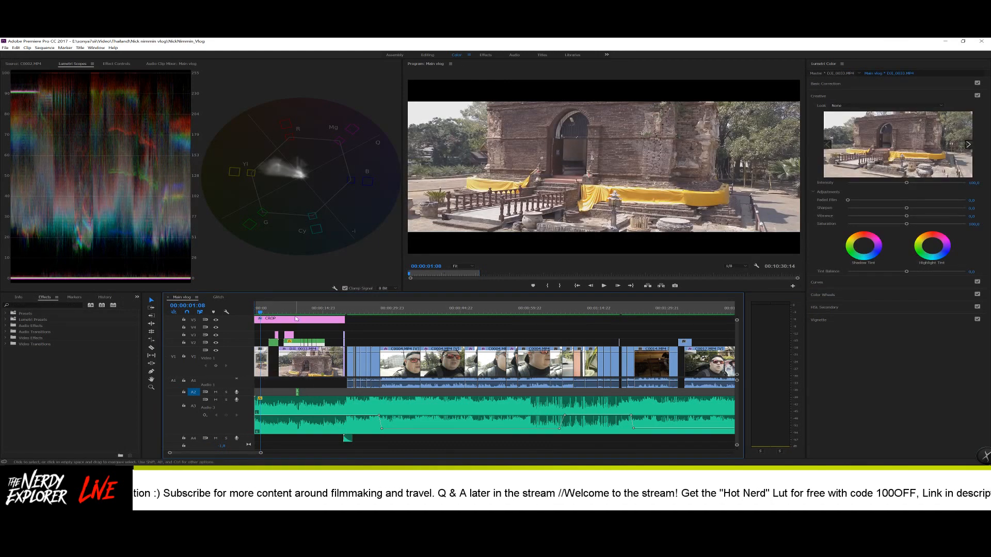
drag(260, 312, 256, 315)
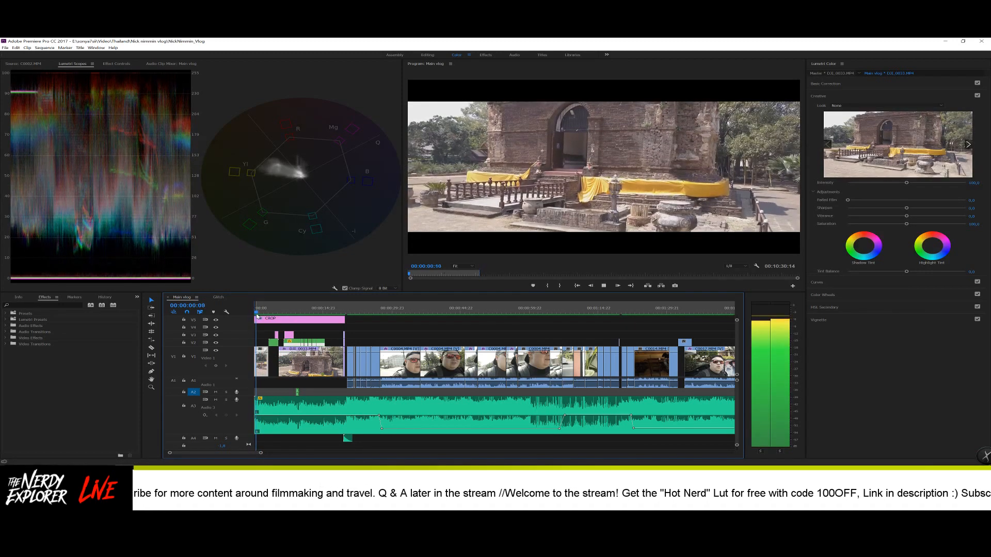
key(space)
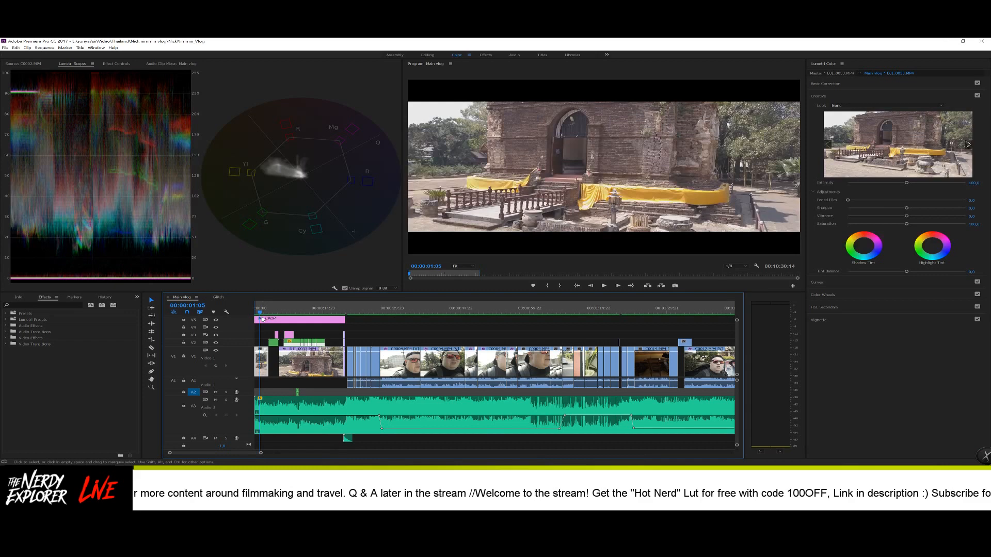
click(259, 312)
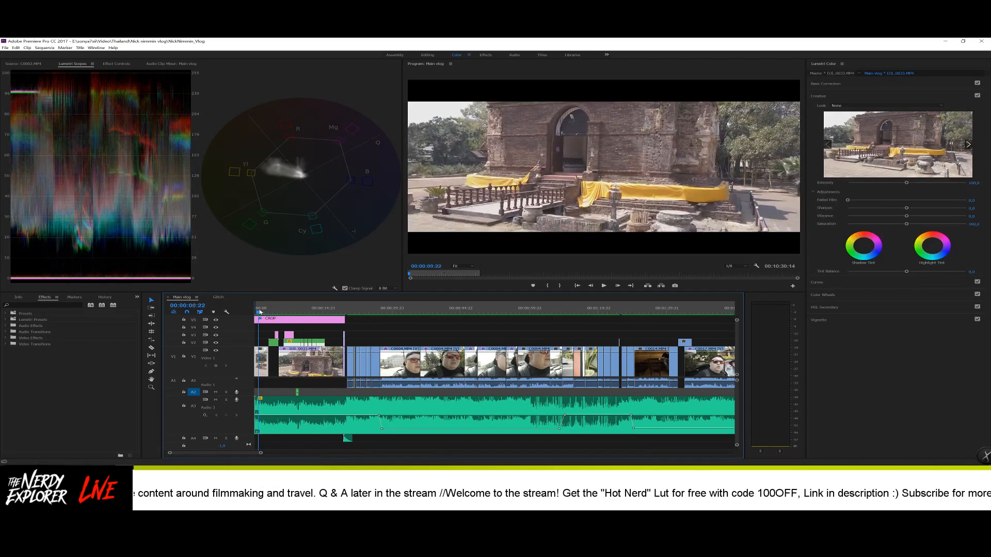
- Load HotNerd.CUBE from the HotNerd Lut folder on the Desktop as the temple clip's Creative look
click(821, 97)
click(821, 97)
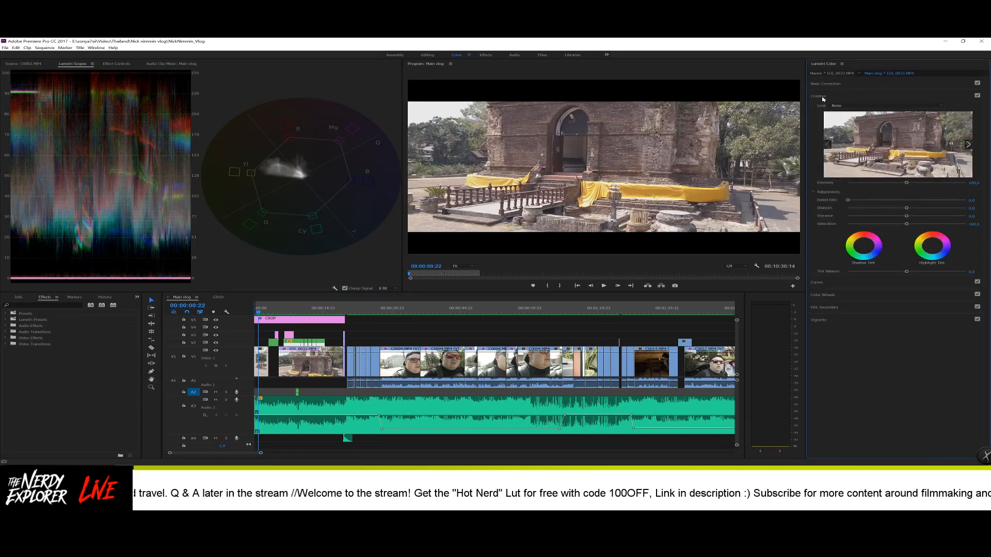
click(837, 106)
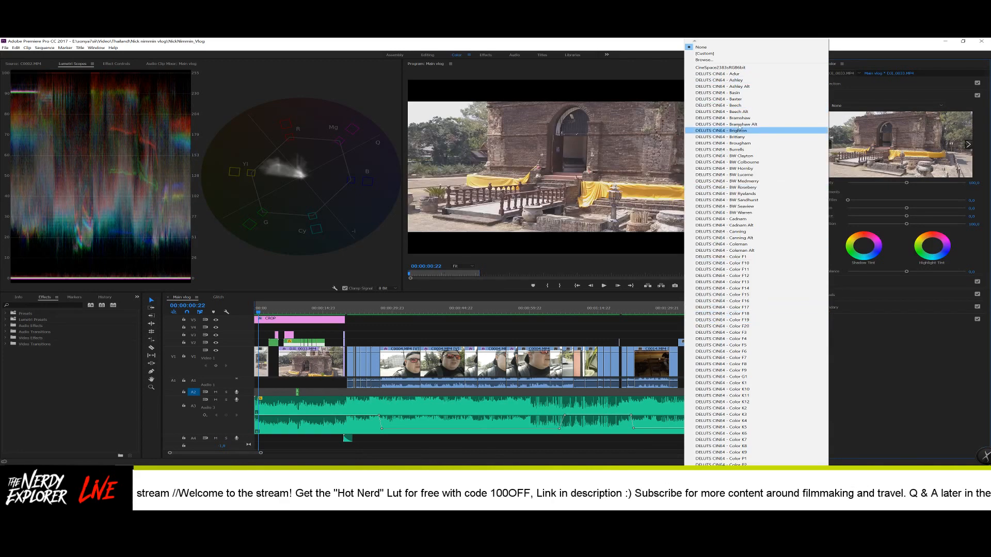
click(714, 60)
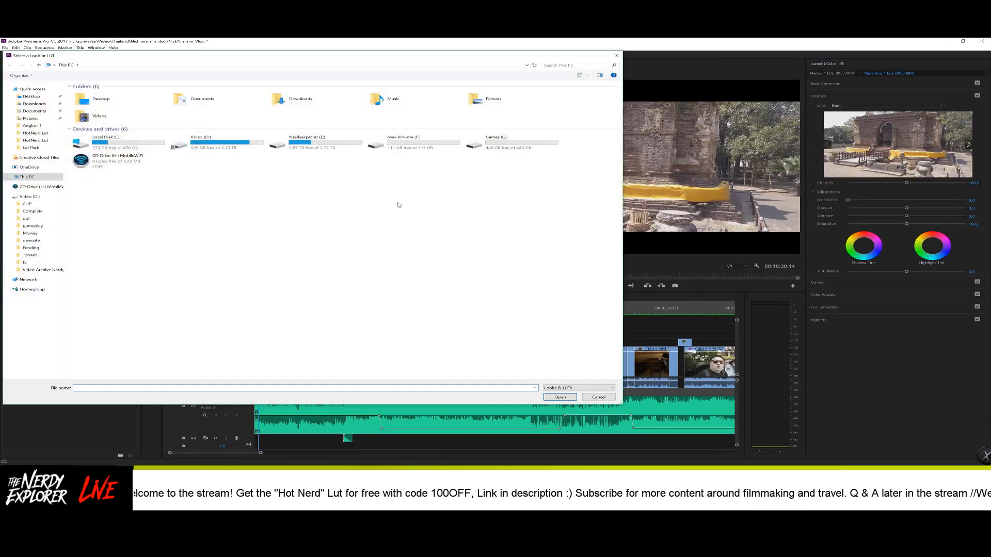
click(32, 96)
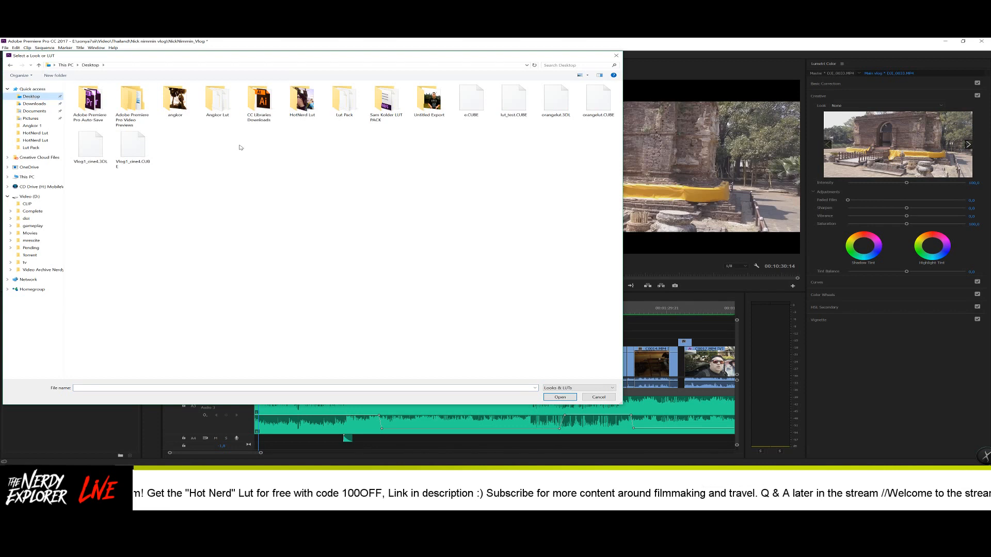
double_click(295, 119)
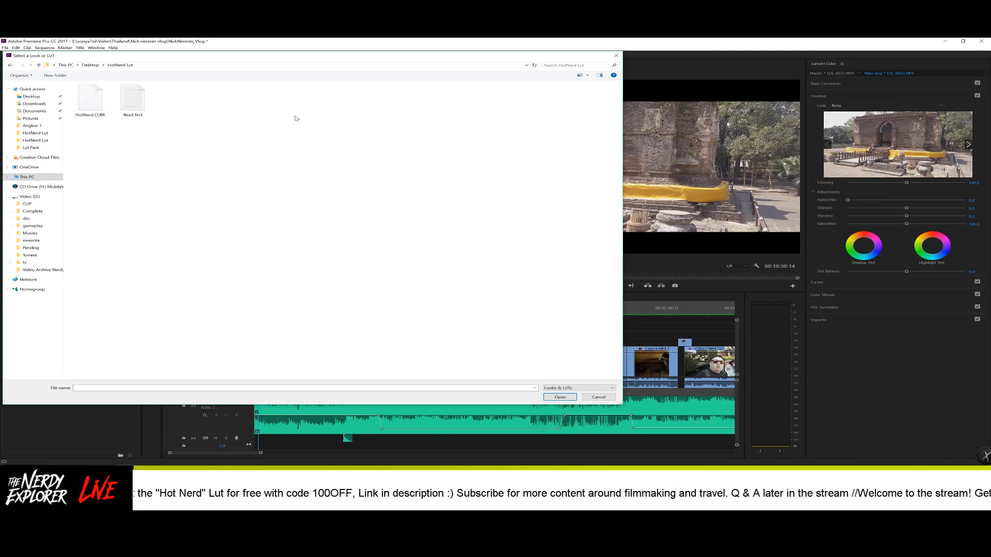
double_click(103, 107)
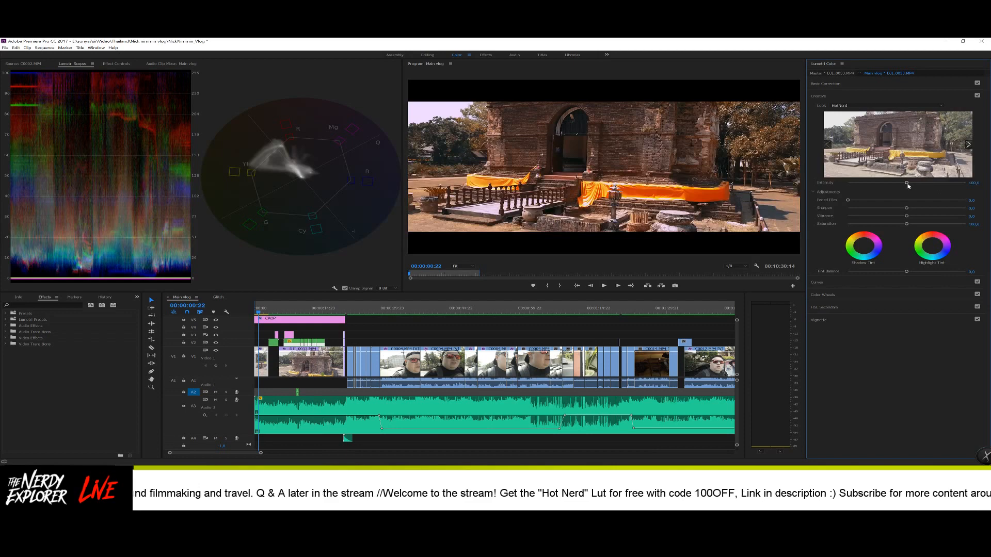
- Reduce the HotNerd look's intensity below 100 and fine-tune the temple clip's tone, lowering the highlights and shadows slightly
drag(907, 184, 973, 188)
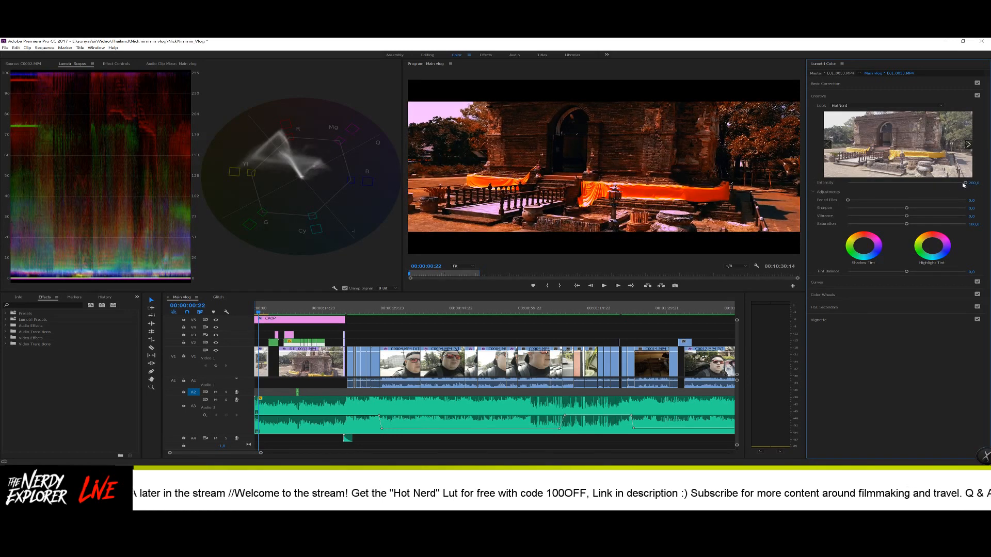
drag(963, 184, 883, 189)
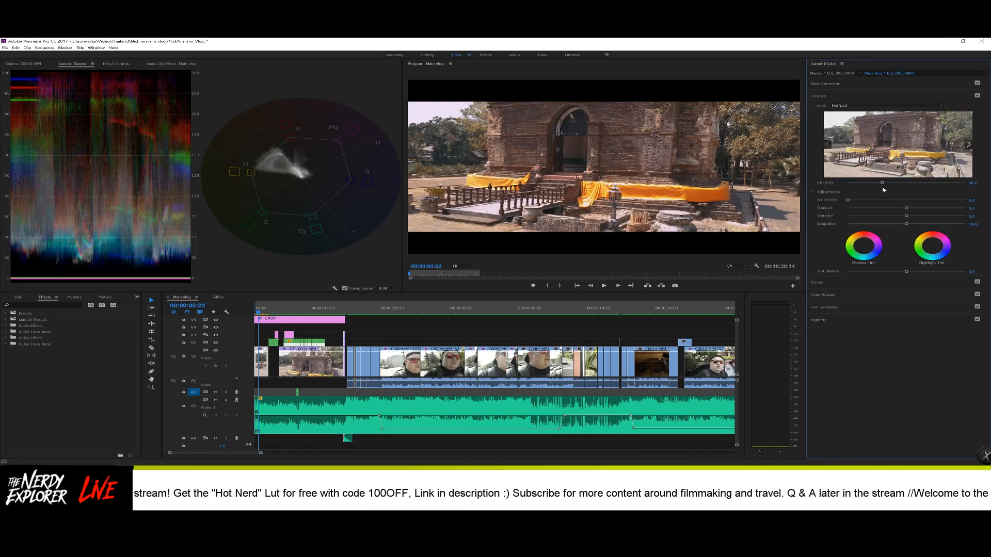
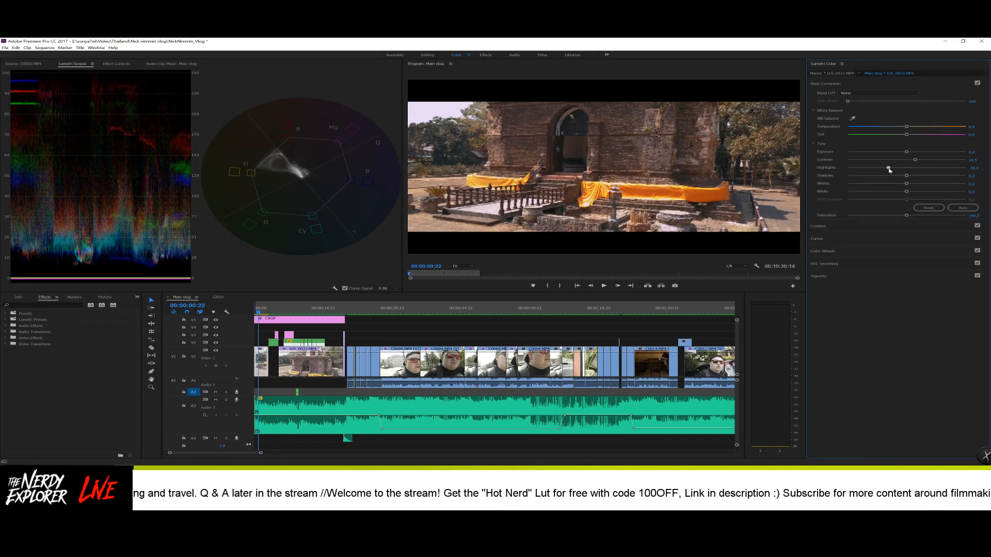
mouse_move(889, 170)
mouse_down()
mouse_move(867, 169)
mouse_move(922, 175)
mouse_move(869, 177)
mouse_move(894, 177)
mouse_move(899, 194)
mouse_move(926, 186)
mouse_move(902, 178)
mouse_up()
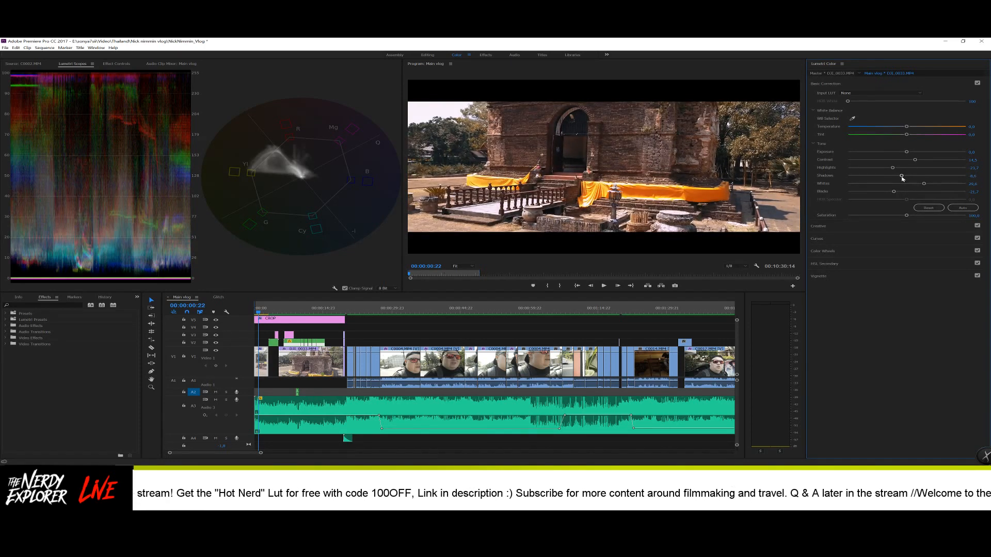
- Maximize the Program monitor to inspect the graded temple shot, undoing any accidental removal of the sequence's clips
click(580, 267)
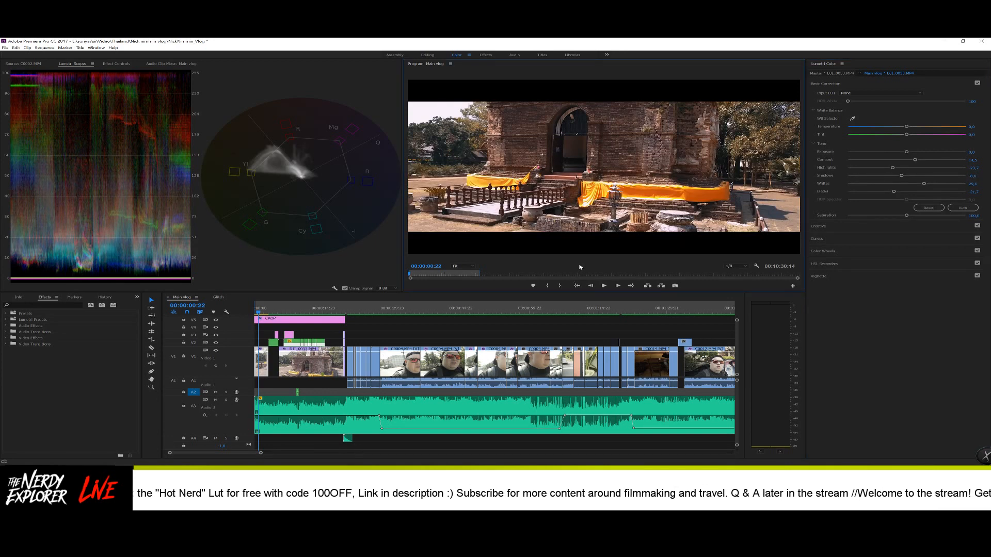
key(apostrophe)
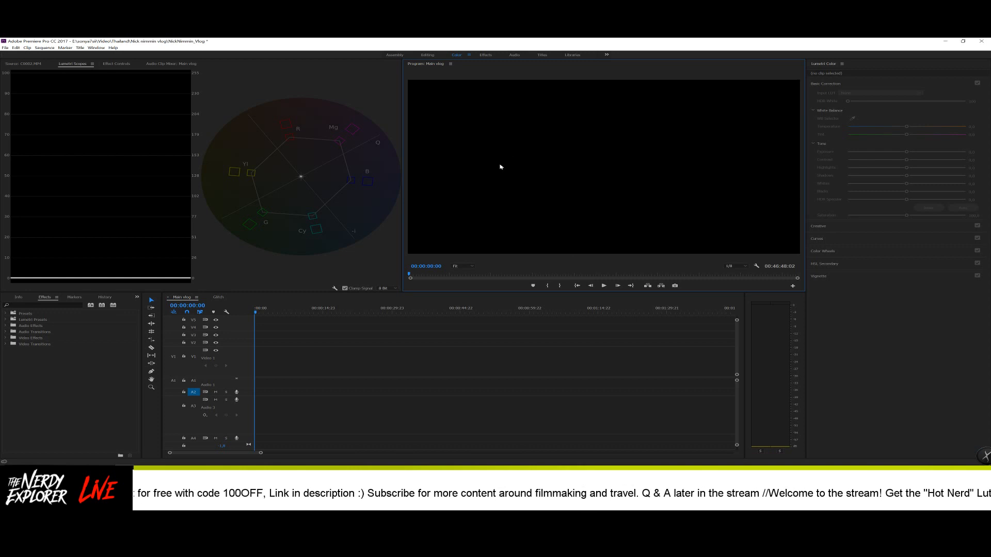
key(ctrl+z)
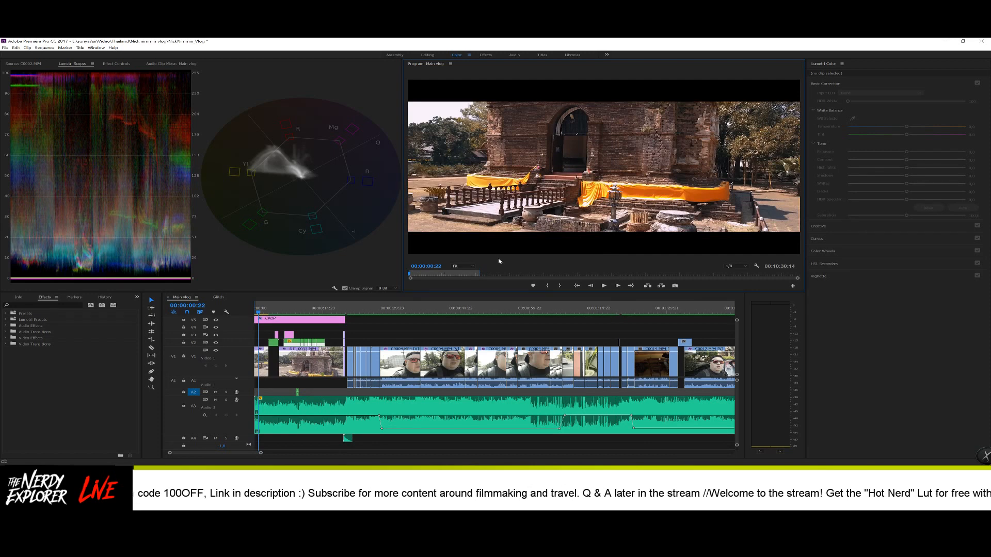
key(grave)
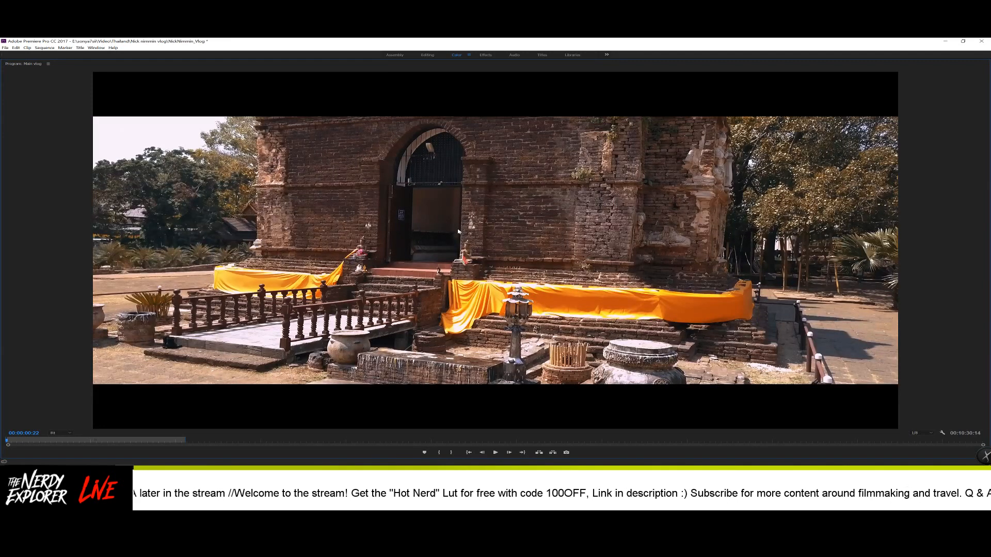
- Restore the panel layout and scrub through the opening temple, motorbike and second temple shots to 00:00:06:04, checking the CROP bars
key(grave)
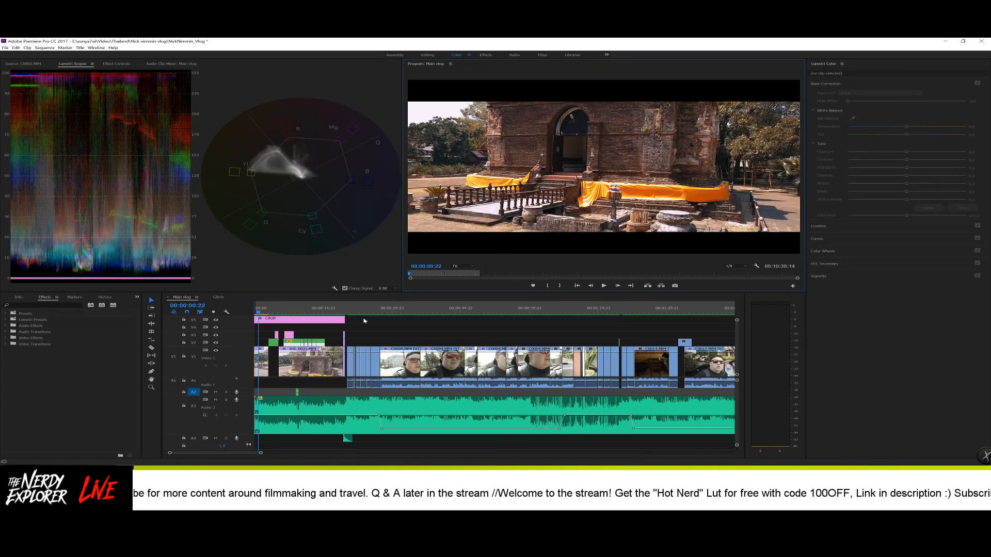
click(264, 311)
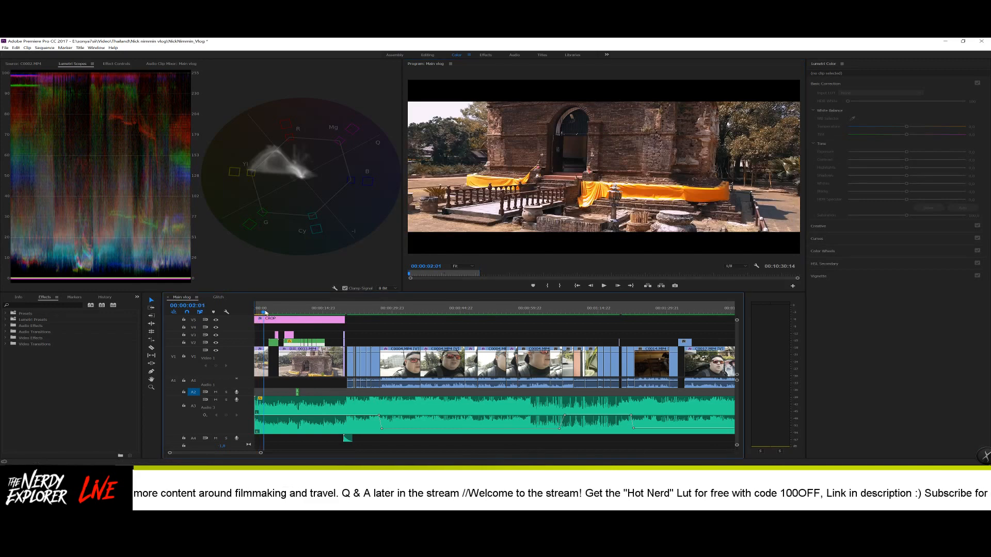
click(261, 313)
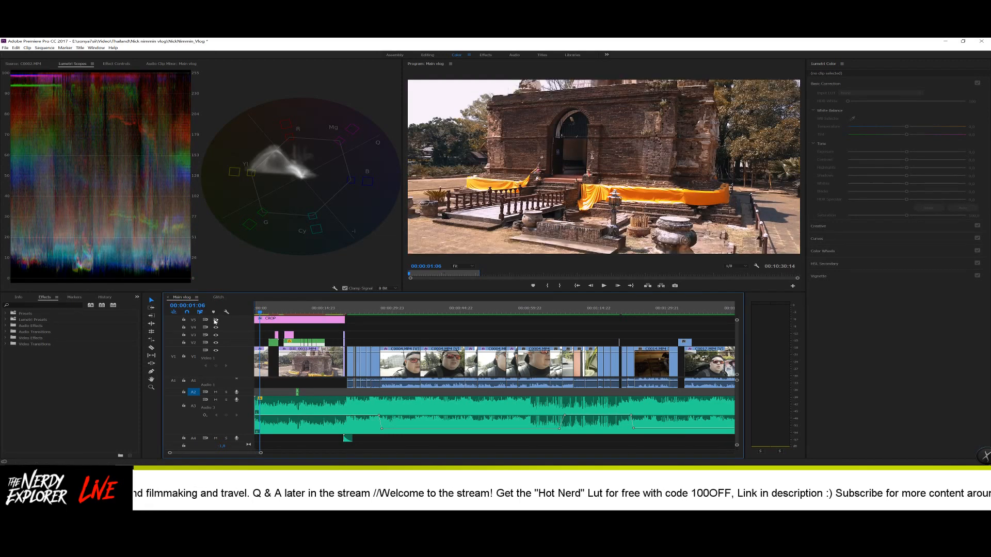
click(276, 322)
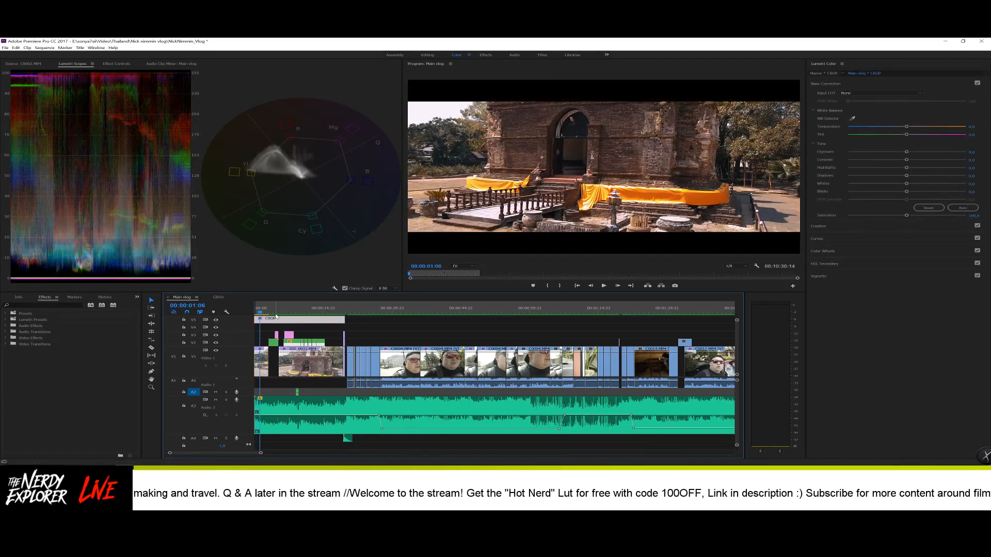
click(279, 313)
drag(281, 315, 268, 316)
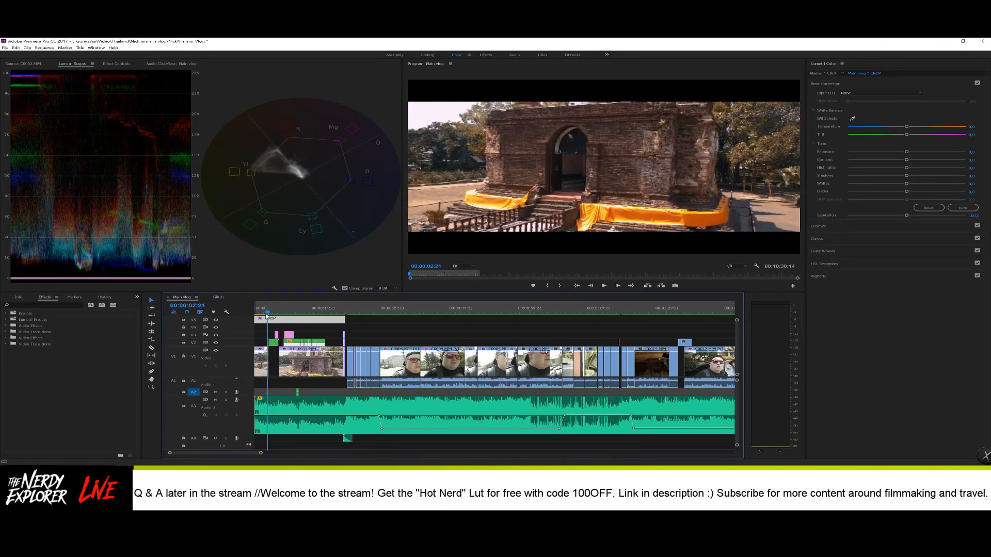
click(446, 238)
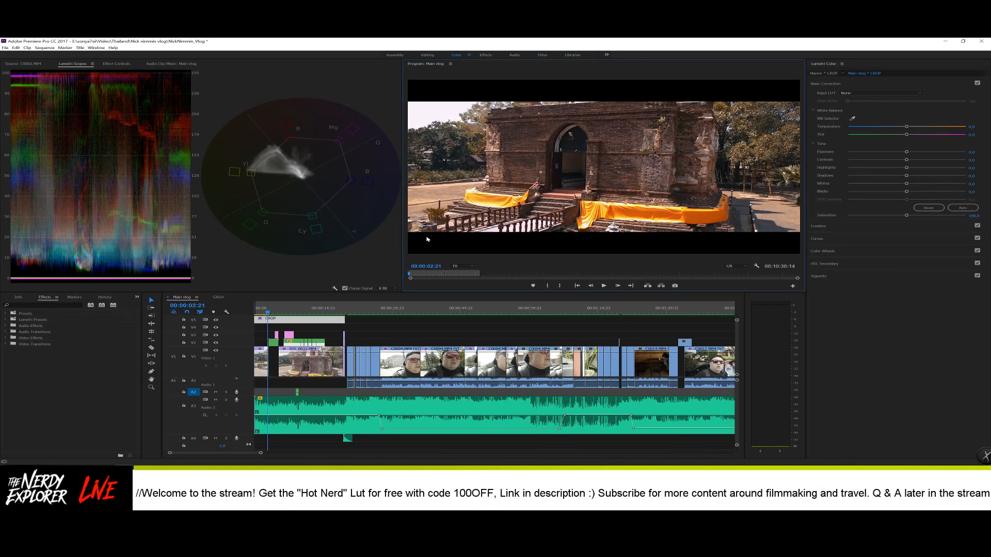
click(271, 312)
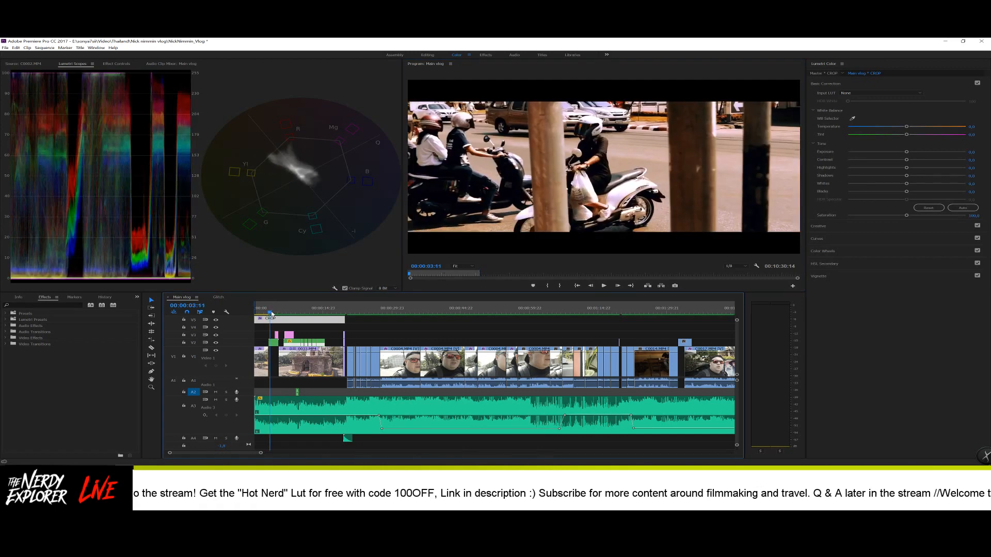
drag(271, 312, 272, 312)
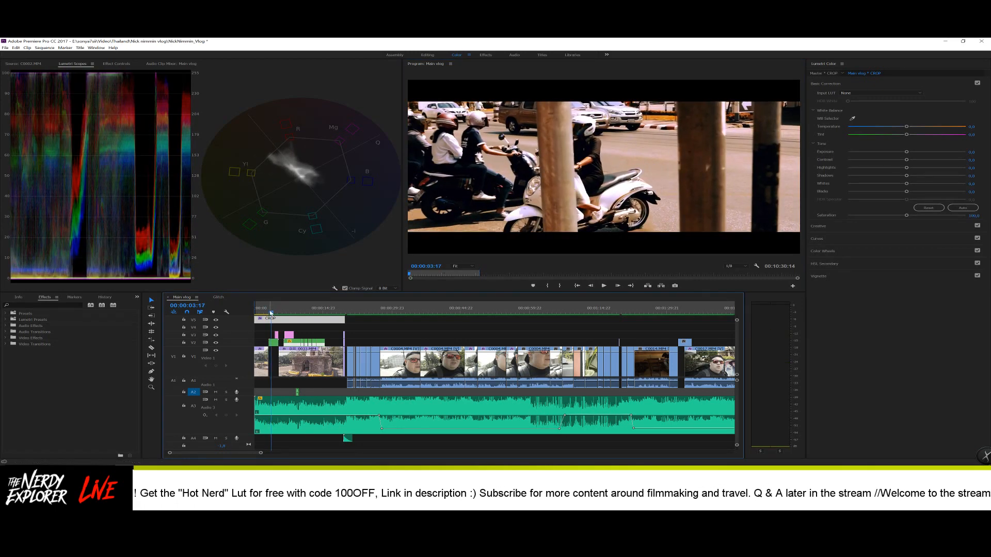
drag(272, 313, 283, 314)
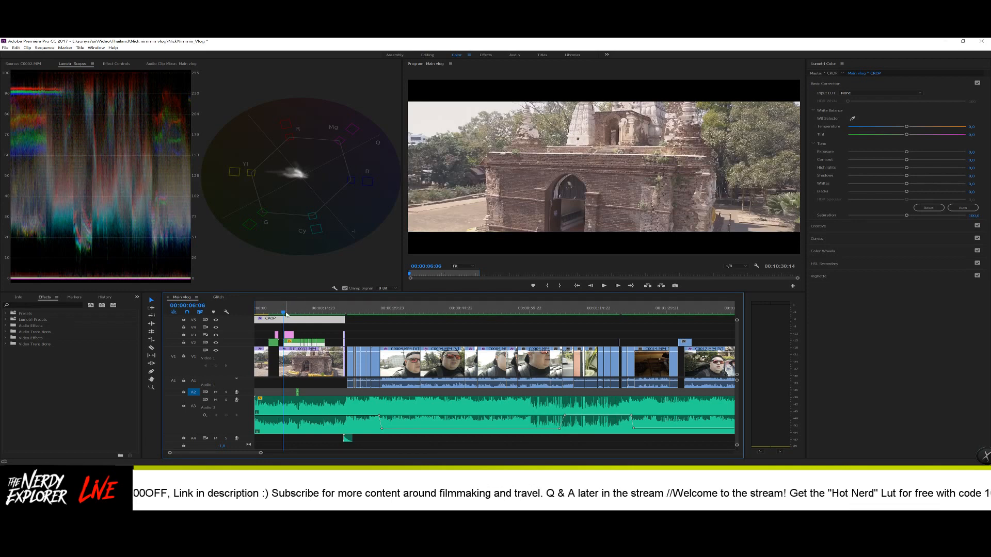
drag(284, 313, 282, 313)
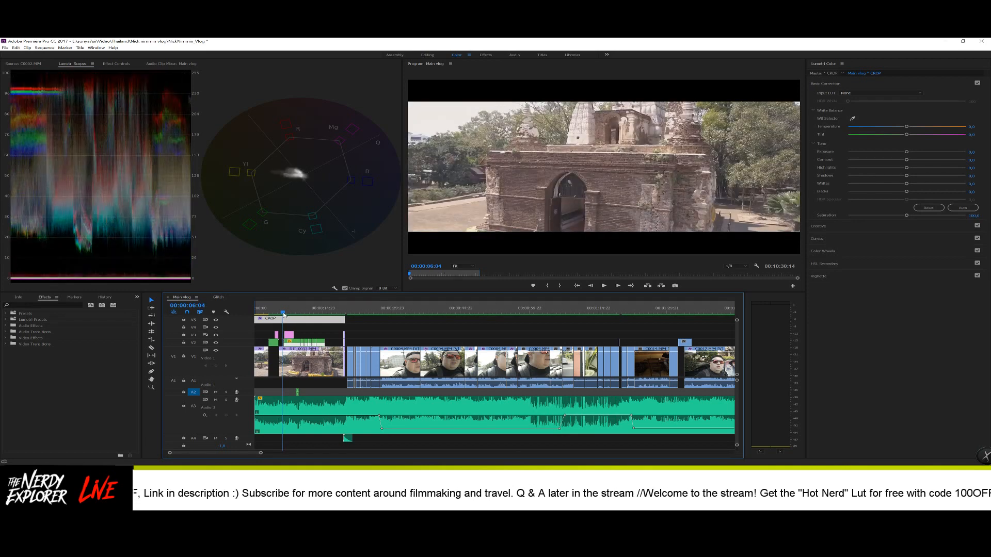
- Copy the Lumetri Color effect from the opening temple clip
click(259, 369)
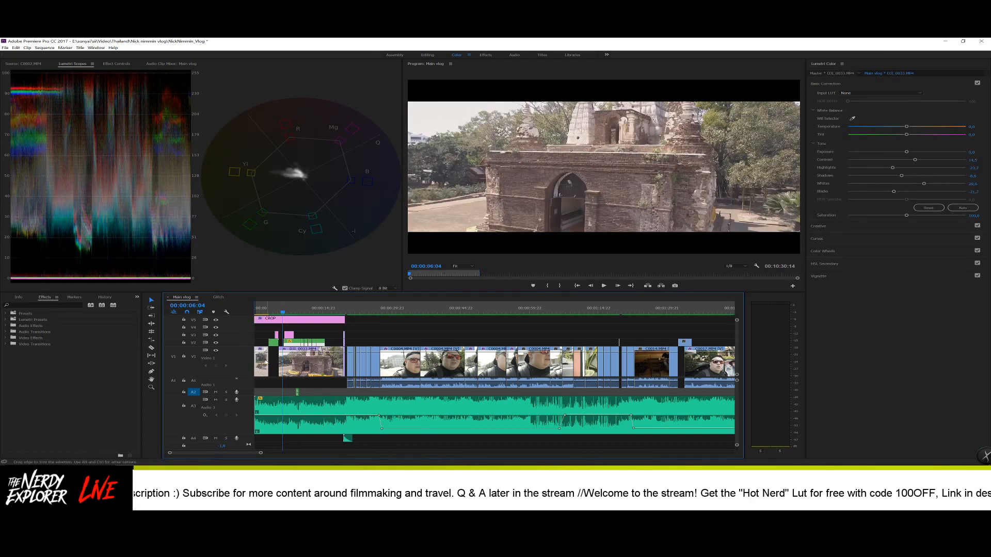
click(258, 311)
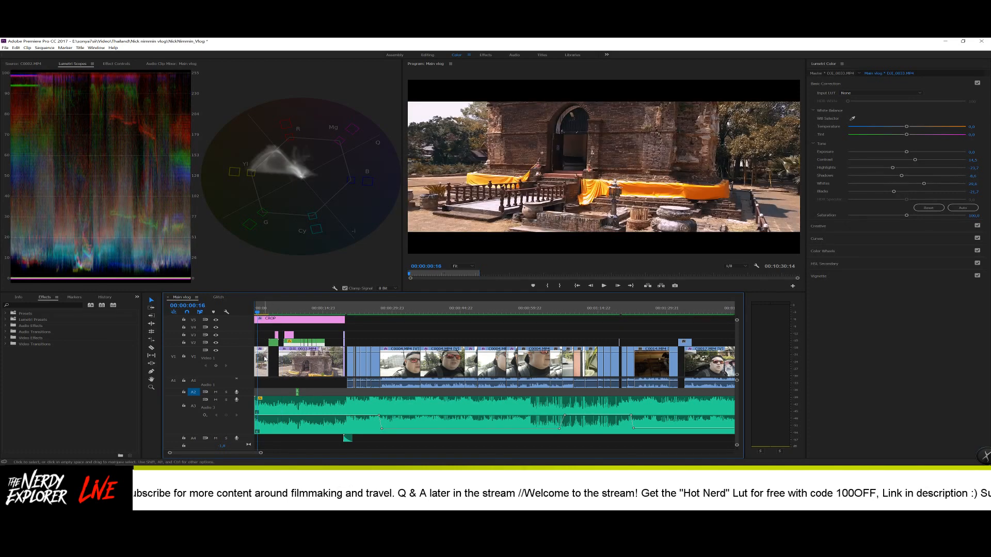
click(122, 65)
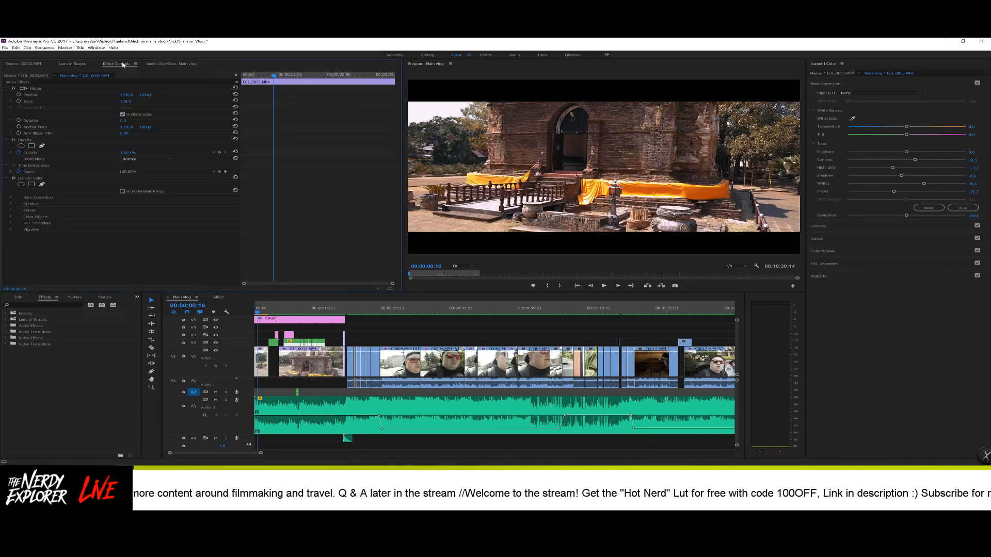
click(51, 179)
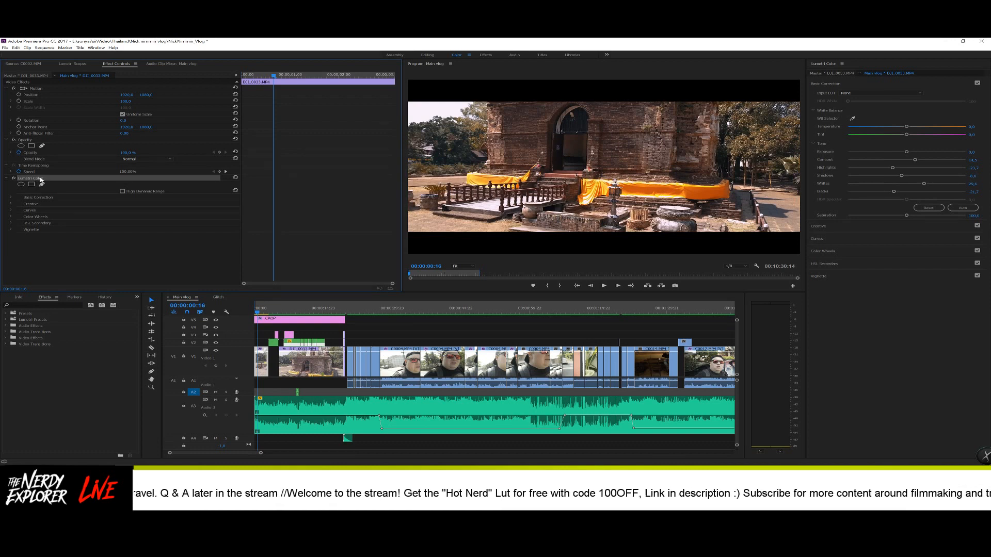
right_click(41, 180)
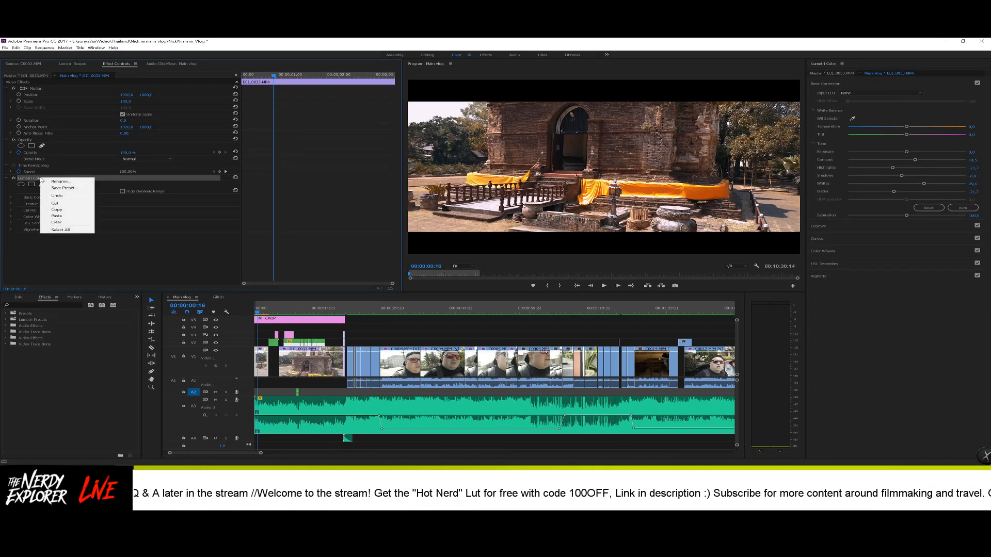
click(62, 211)
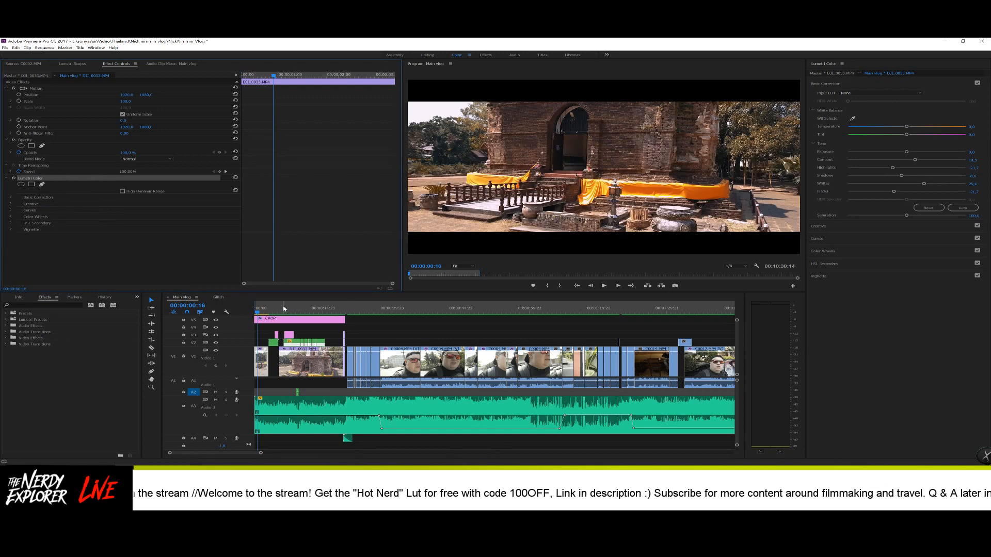
- Paste the copied Lumetri Color effect onto the second temple clip, with the playhead at 00:00:05:22
click(286, 311)
drag(286, 311, 281, 312)
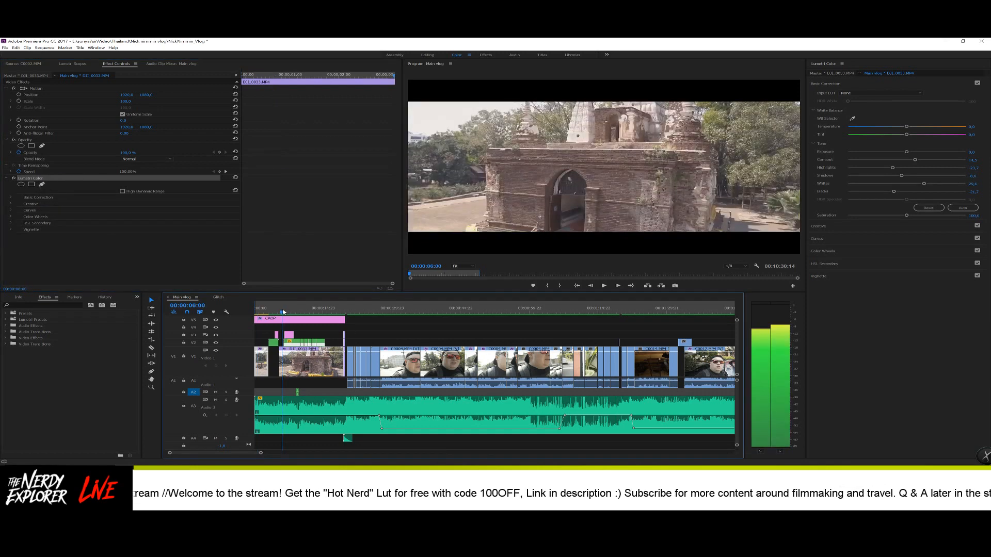
click(290, 357)
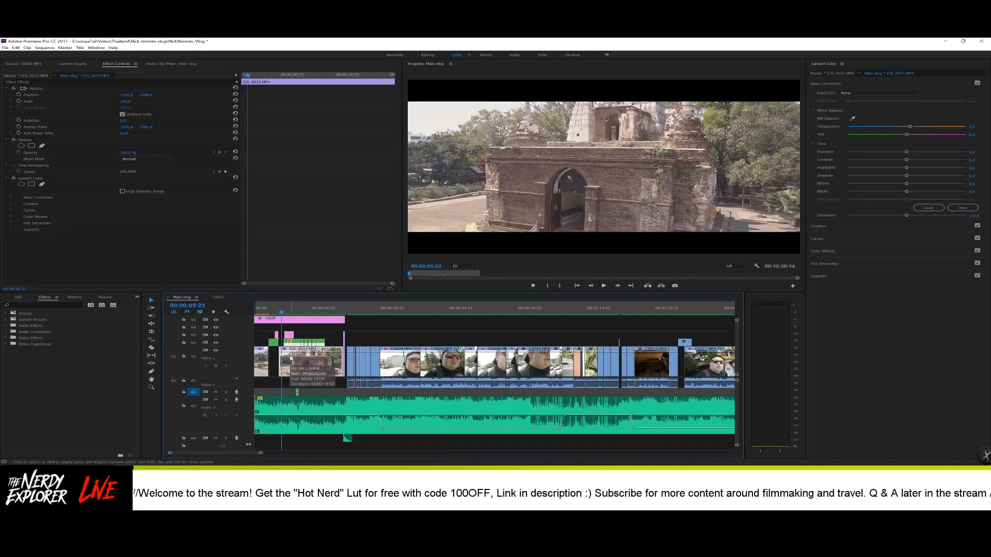
right_click(290, 358)
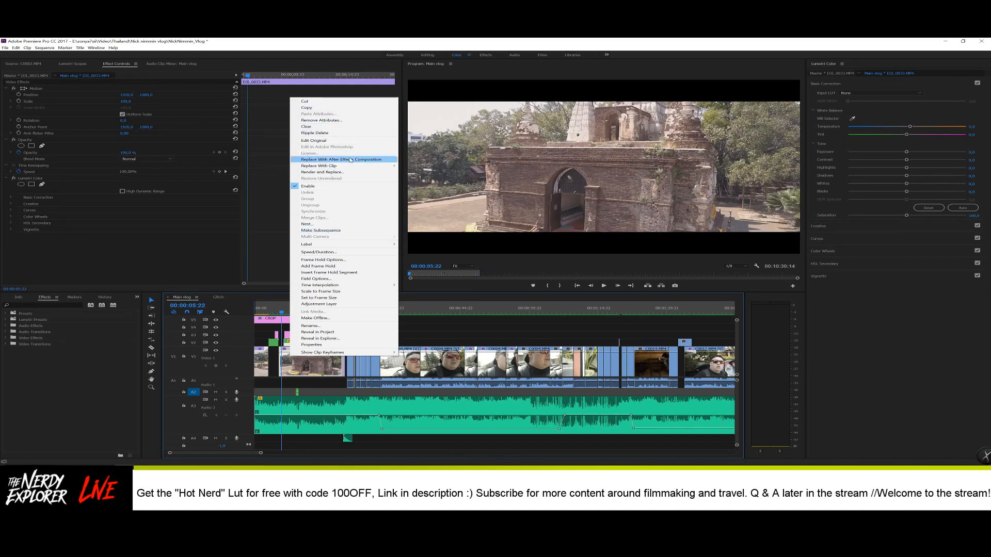
click(299, 369)
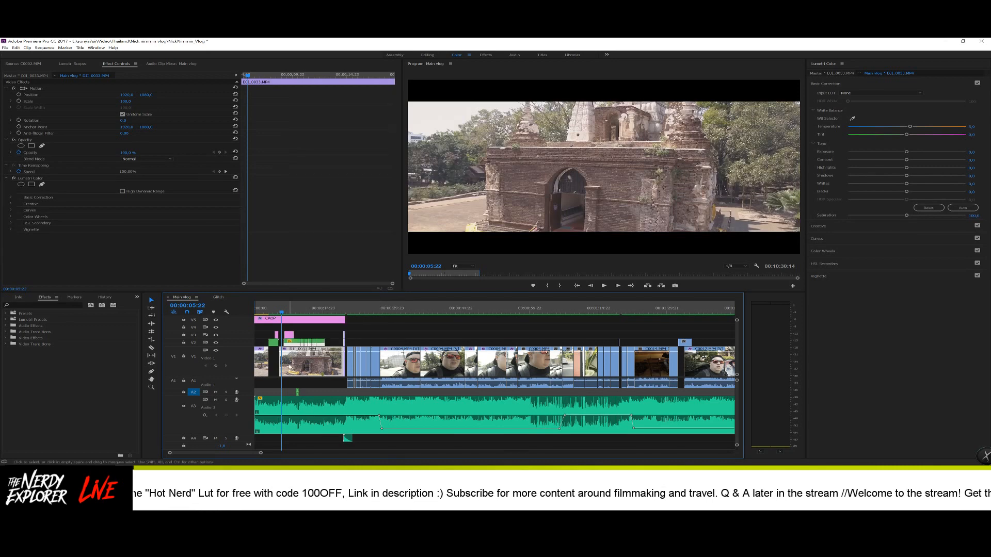
ctrl+click(293, 375)
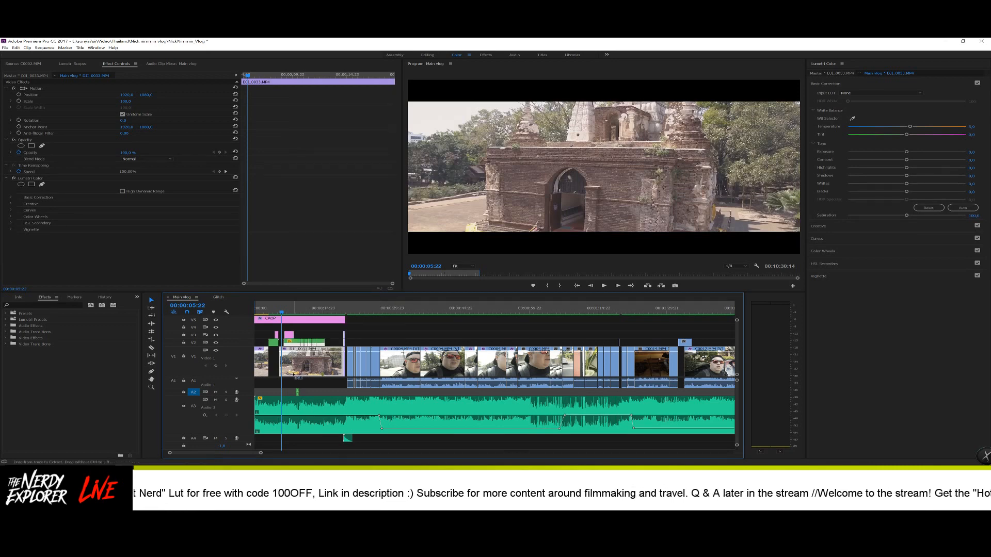
key(ctrl+v)
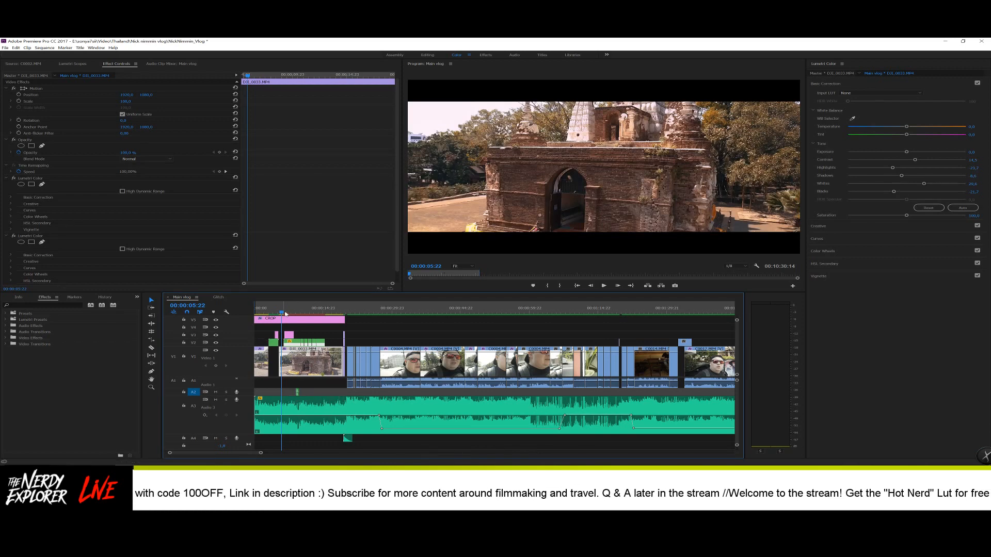
- Compare the Creative look on both temple clips and fine-tune the second one's tone, raising contrast to about 25 and lowering blacks to about -35
click(824, 227)
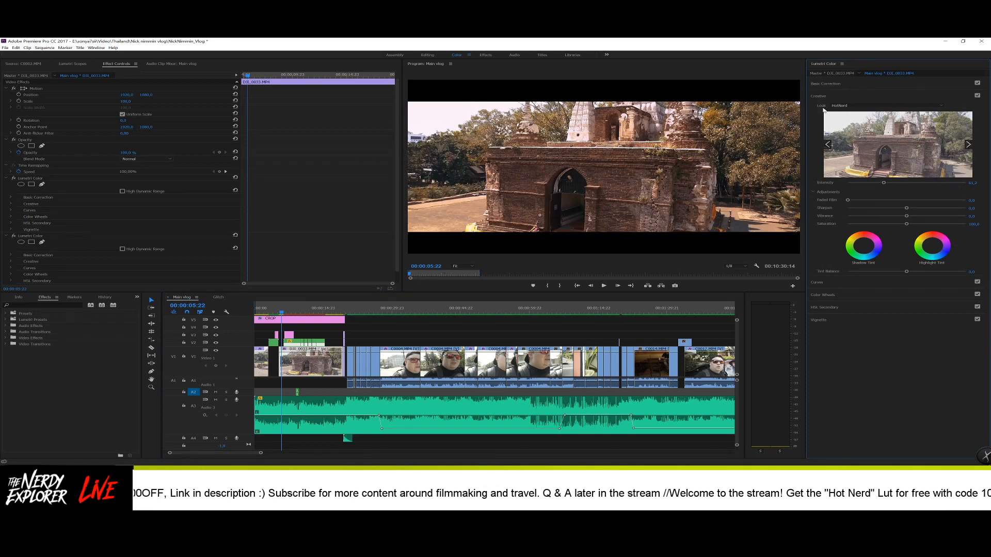
click(266, 311)
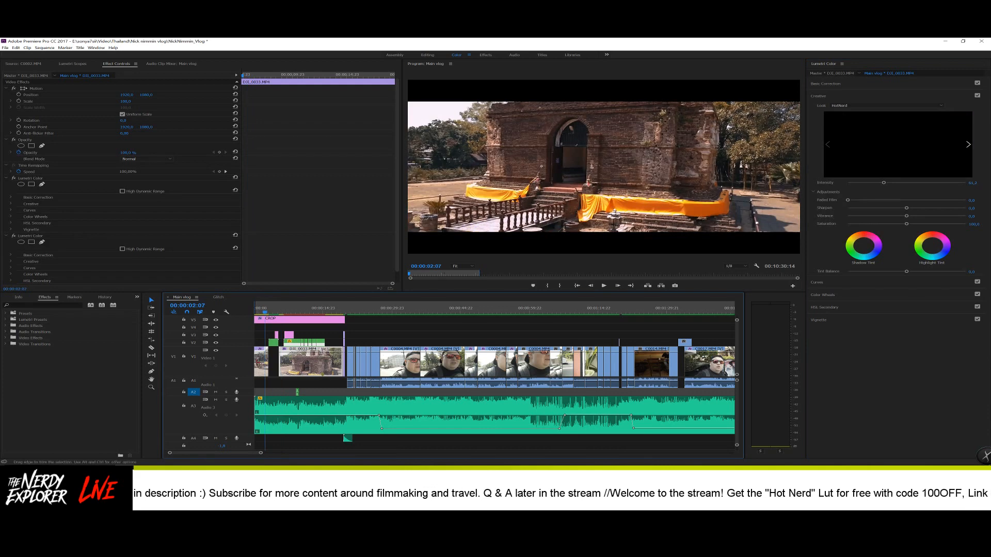
click(259, 365)
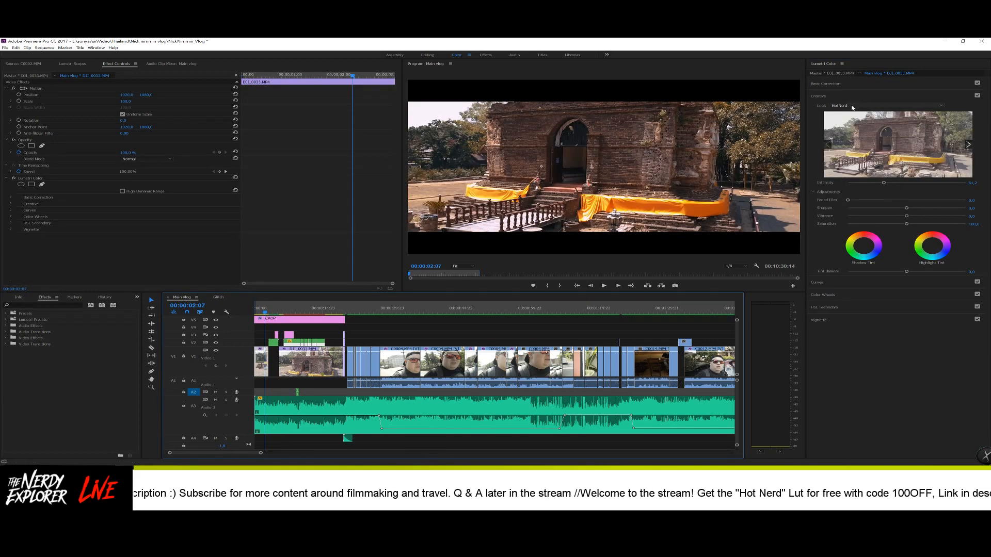
click(275, 312)
drag(274, 312, 281, 314)
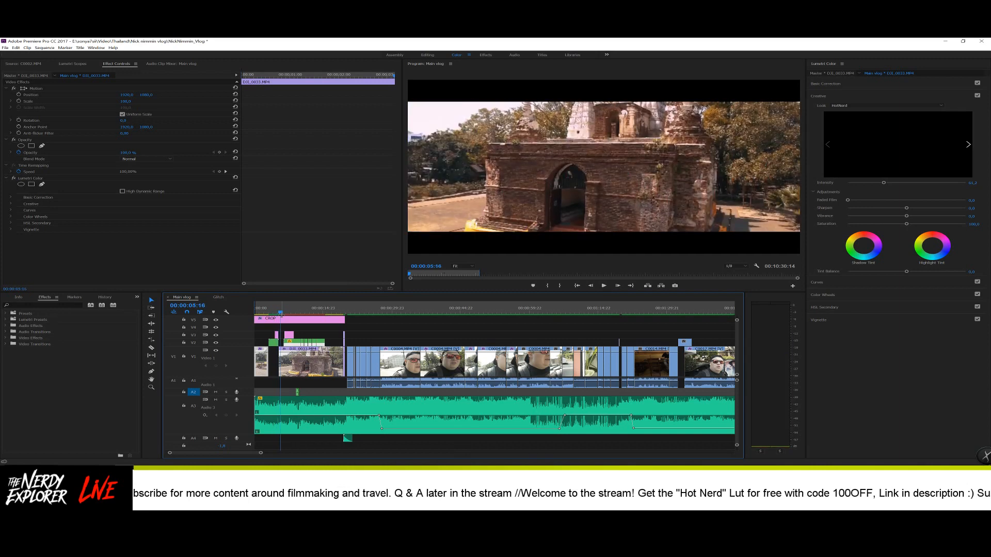
click(287, 361)
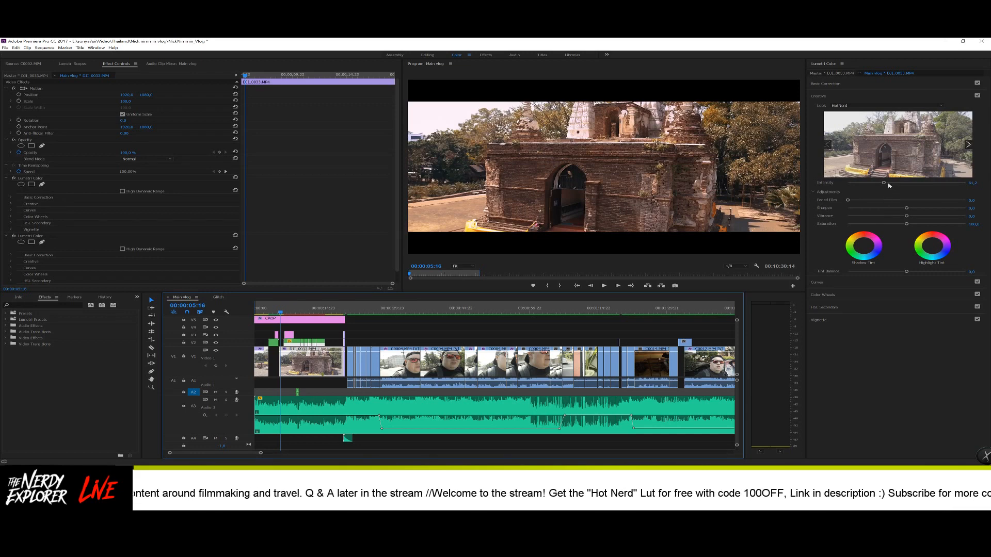
click(870, 84)
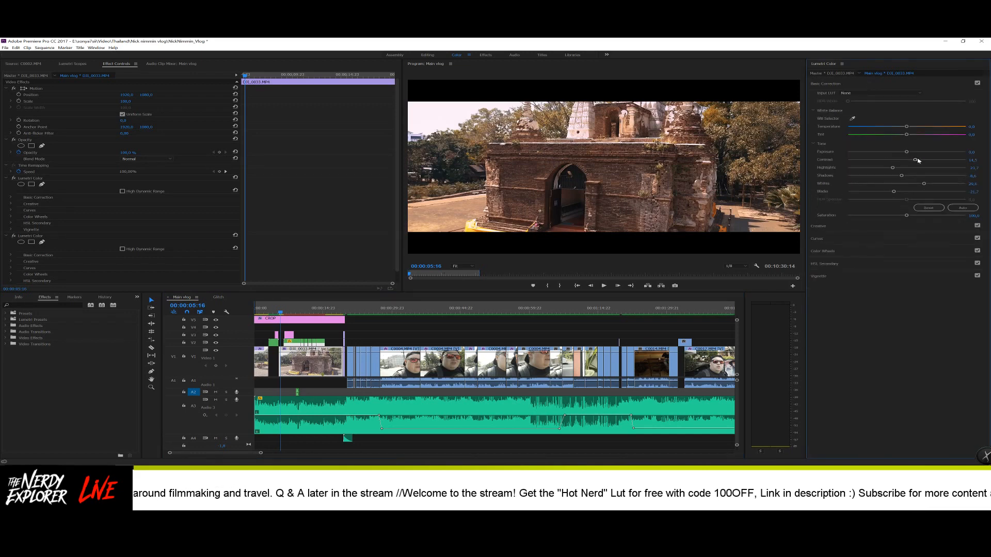
drag(916, 161, 921, 160)
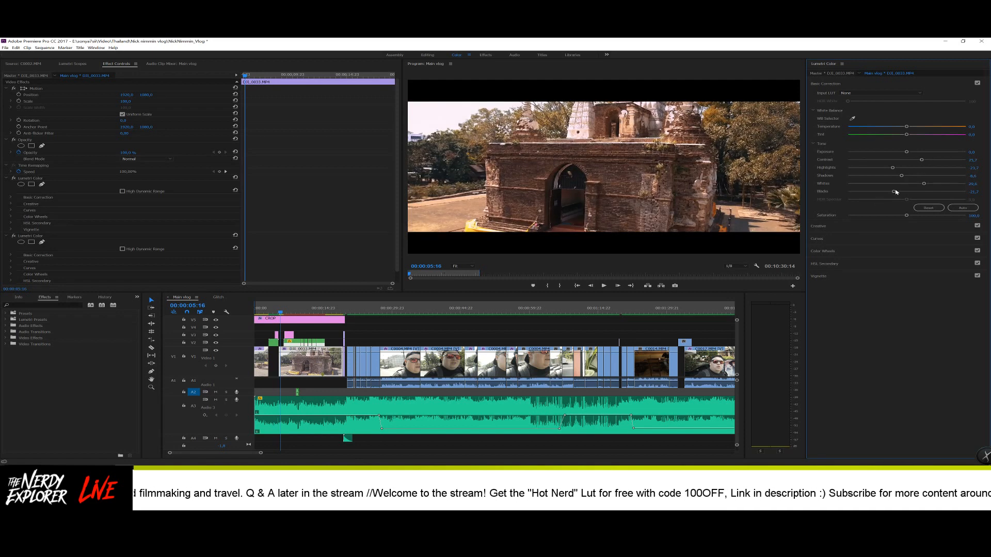
drag(895, 192, 886, 194)
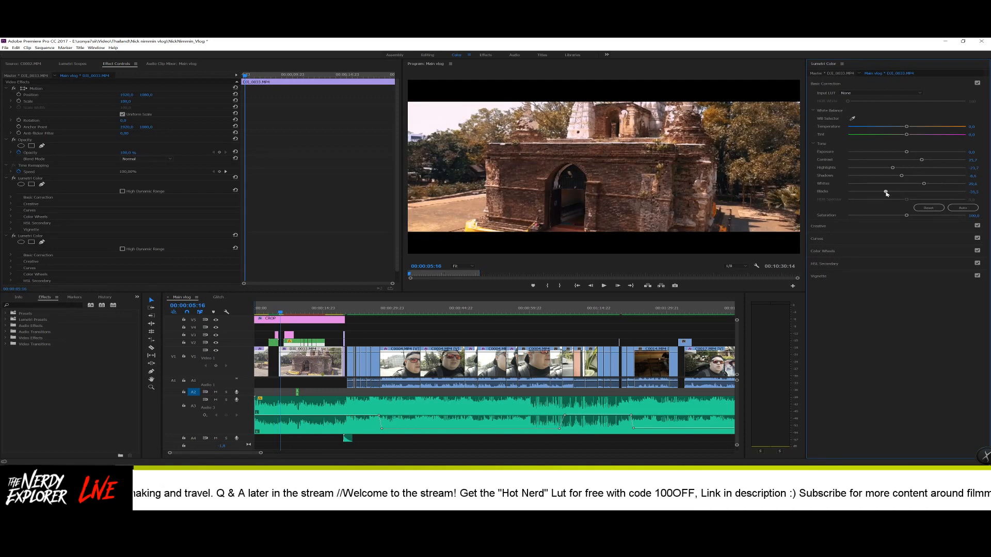
- Display the Lumetri Scopes, park the playhead at 00:00:07:10 on the Chiang Mai title shot and select the Glitch clip under the title
click(72, 63)
mouse_move(282, 312)
mouse_down()
mouse_move(268, 314)
mouse_move(290, 313)
mouse_up()
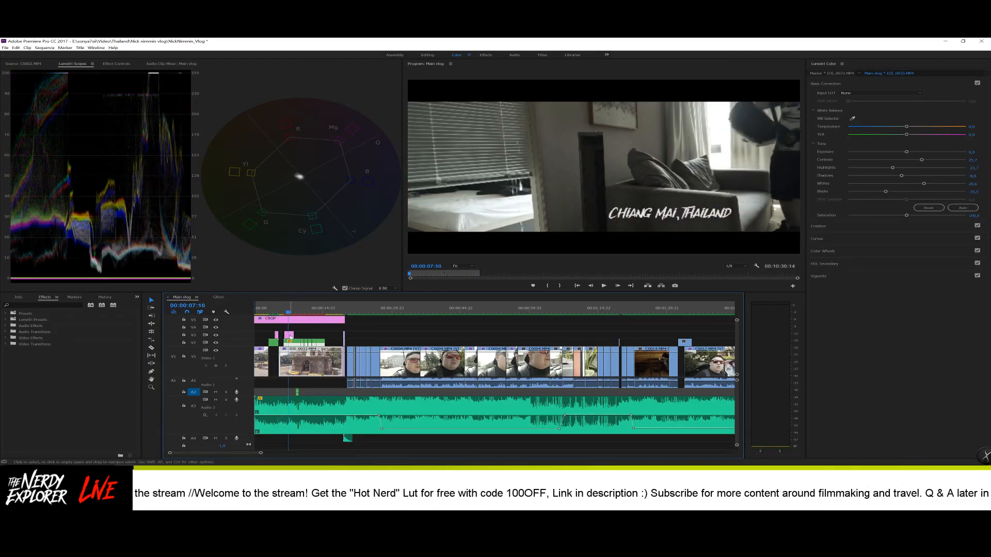
click(290, 336)
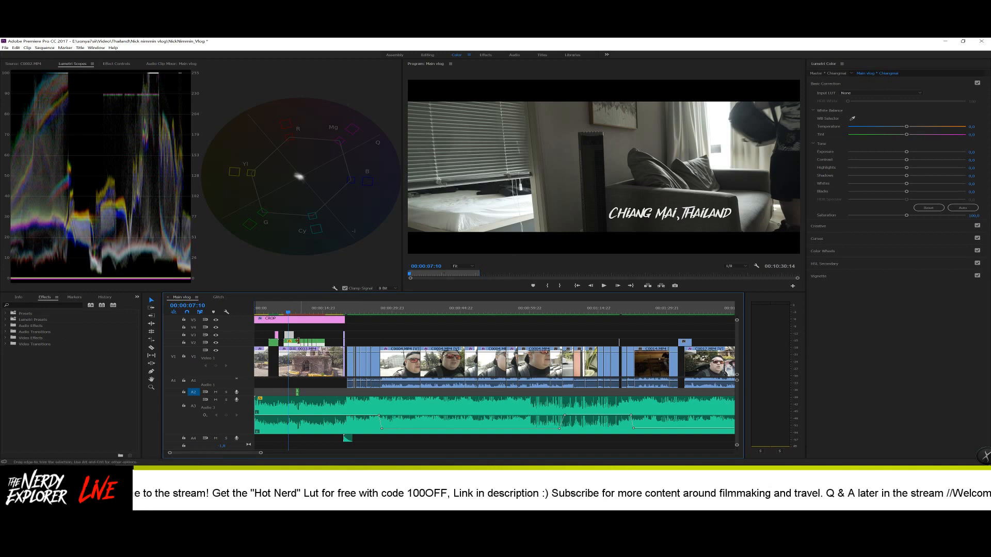
click(298, 342)
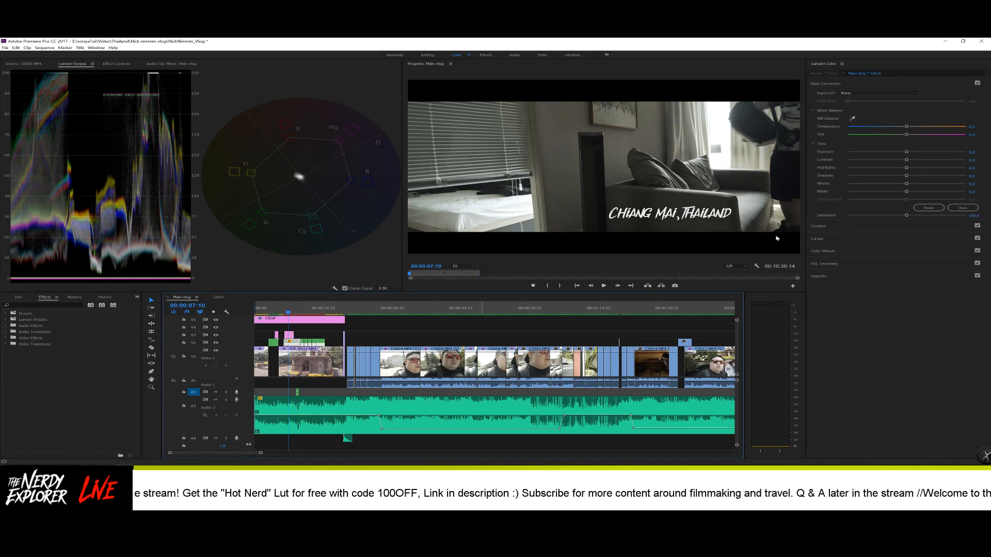
- Try lowering the Glitch clip's exposure to about -1.2 and reset it to 0
mouse_move(906, 153)
mouse_down()
mouse_move(859, 158)
mouse_move(892, 153)
mouse_up()
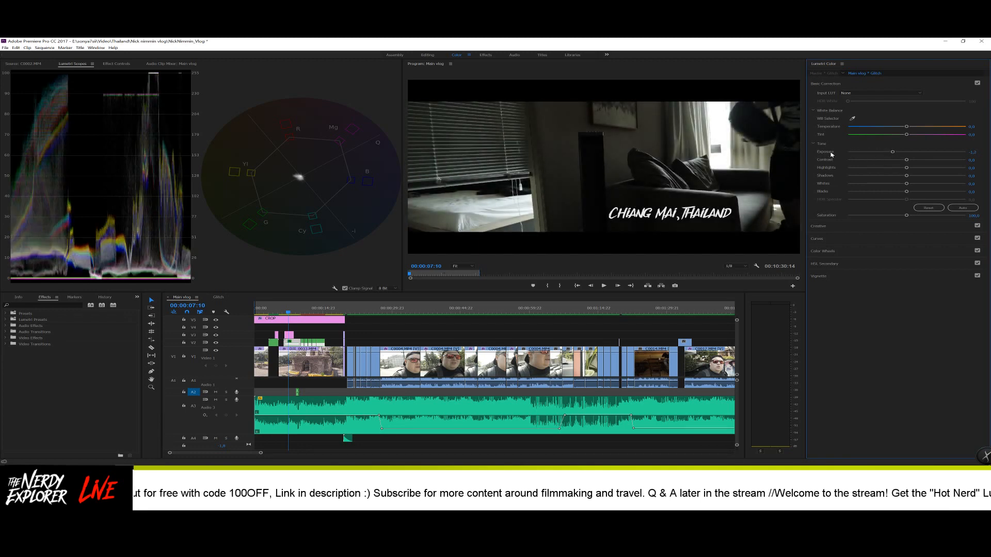
click(974, 152)
text(0)
key(Return)
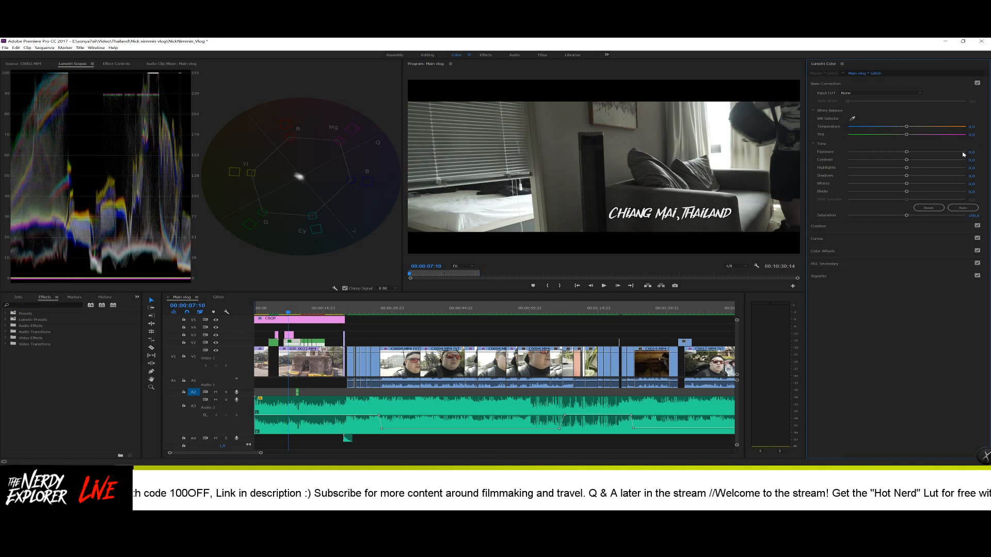
- Try raising the Glitch clip's contrast slightly, reset it to 0, and review nearby frames of the Chiang Mai title shot
mouse_move(906, 159)
mouse_down()
mouse_move(929, 161)
mouse_move(909, 163)
mouse_up()
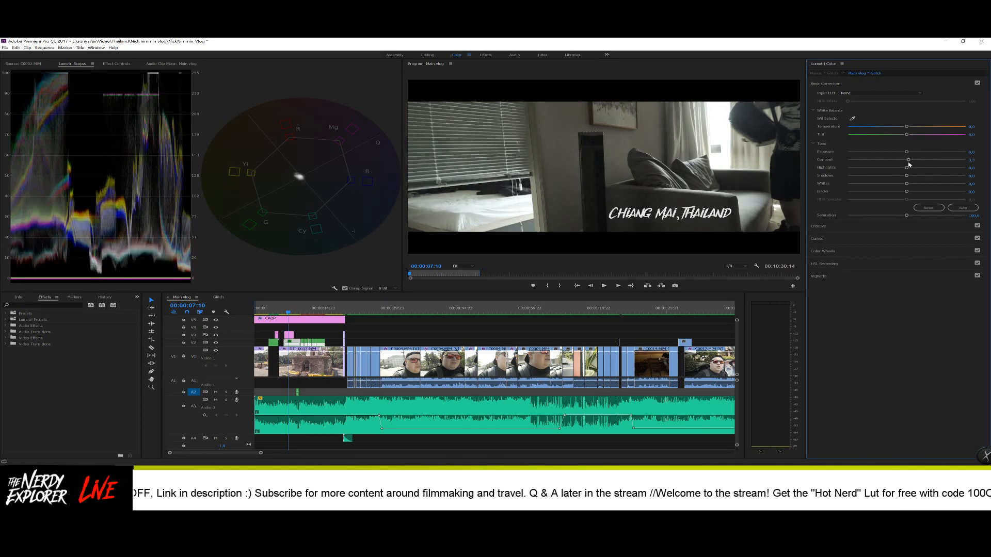
double_click(908, 164)
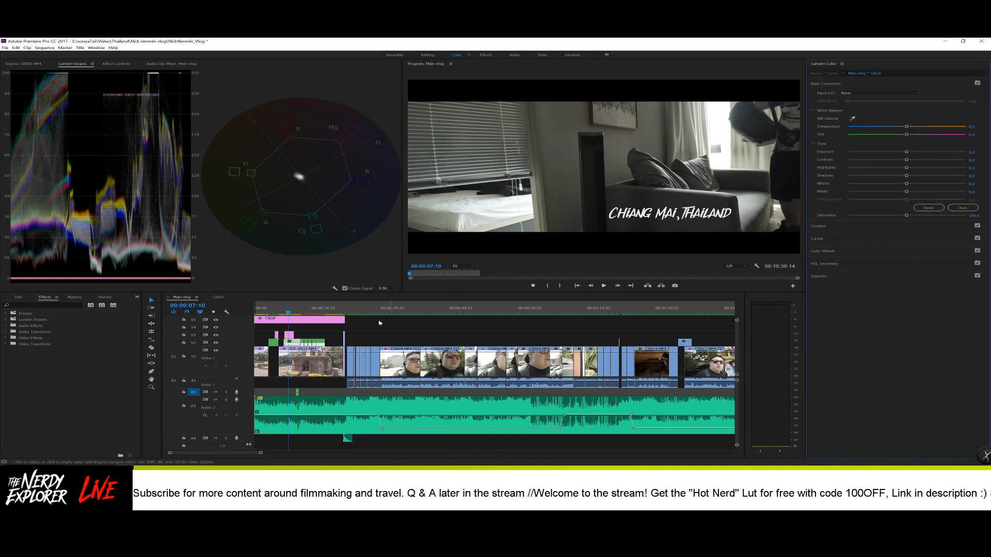
click(288, 312)
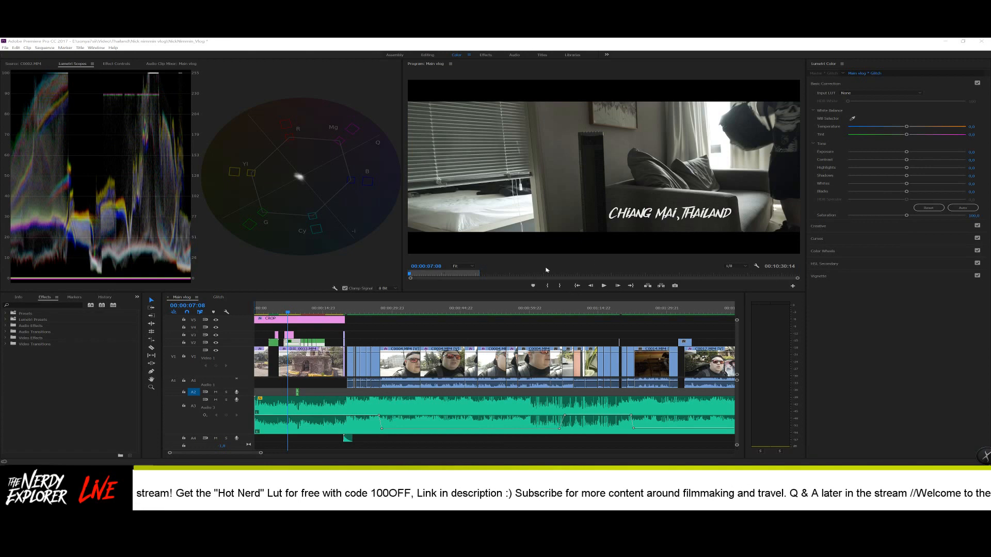
click(290, 312)
mouse_move(290, 311)
mouse_down()
mouse_move(323, 316)
mouse_move(287, 313)
mouse_up()
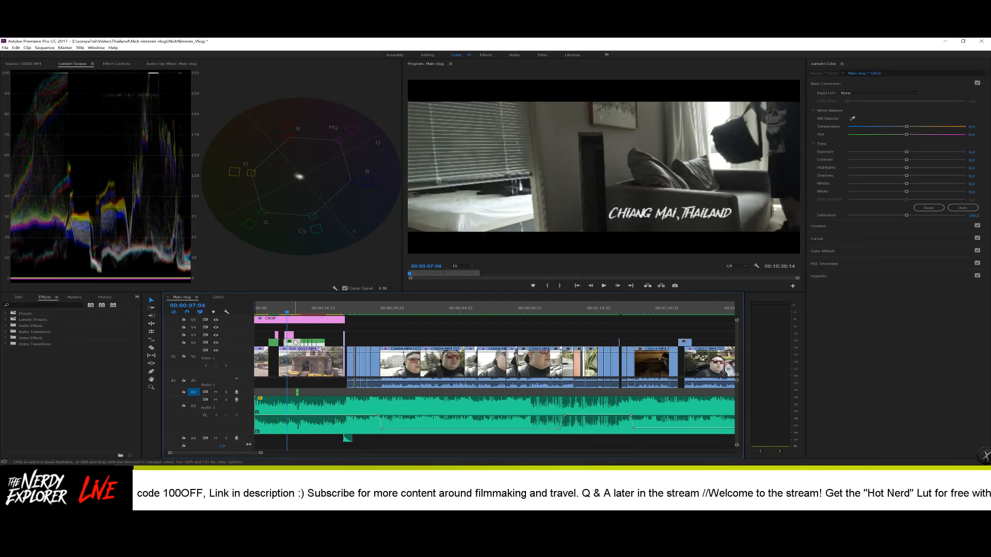
- Select the second temple clip at 00:00:15:15 and inspect its basic correction and Creative look settings
drag(301, 313, 326, 313)
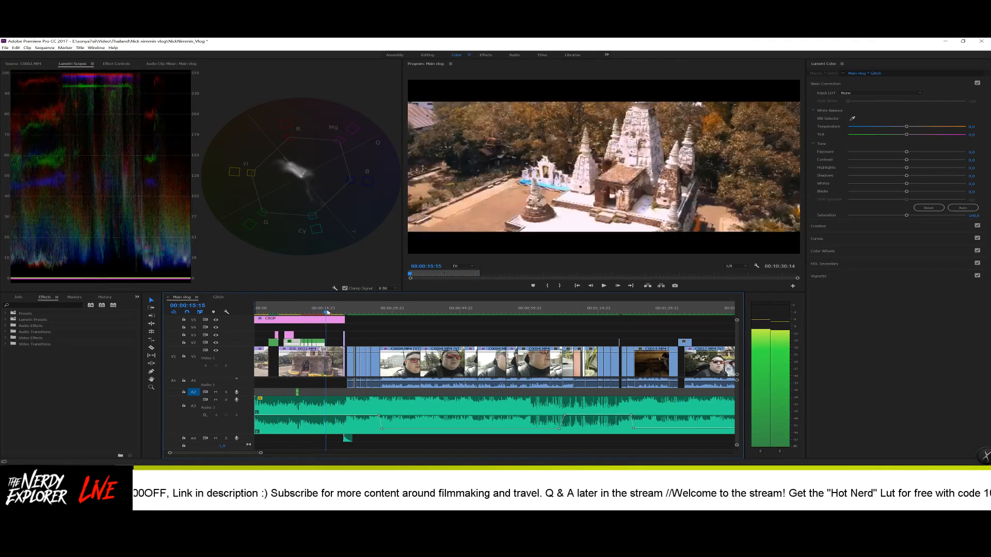
click(336, 361)
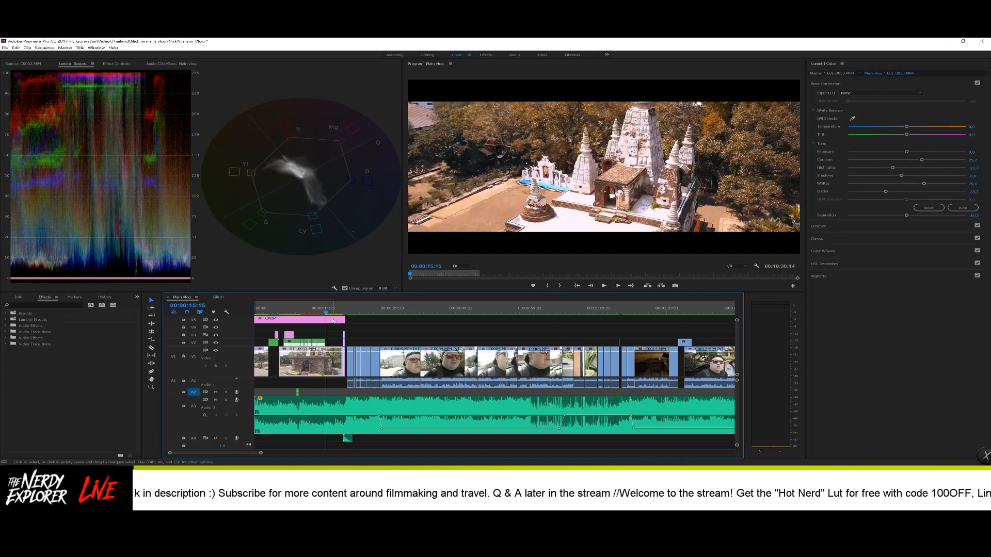
click(844, 227)
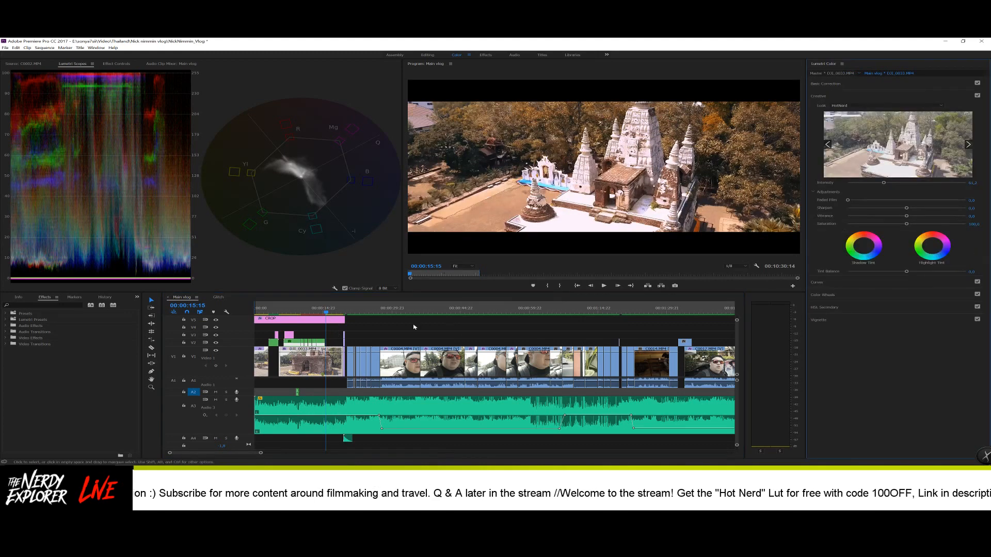
- Paste the copied Lumetri Color effect onto the Glitch clip under the Chiang Mai title, with the playhead at 00:00:08:06
click(326, 313)
drag(326, 312, 290, 328)
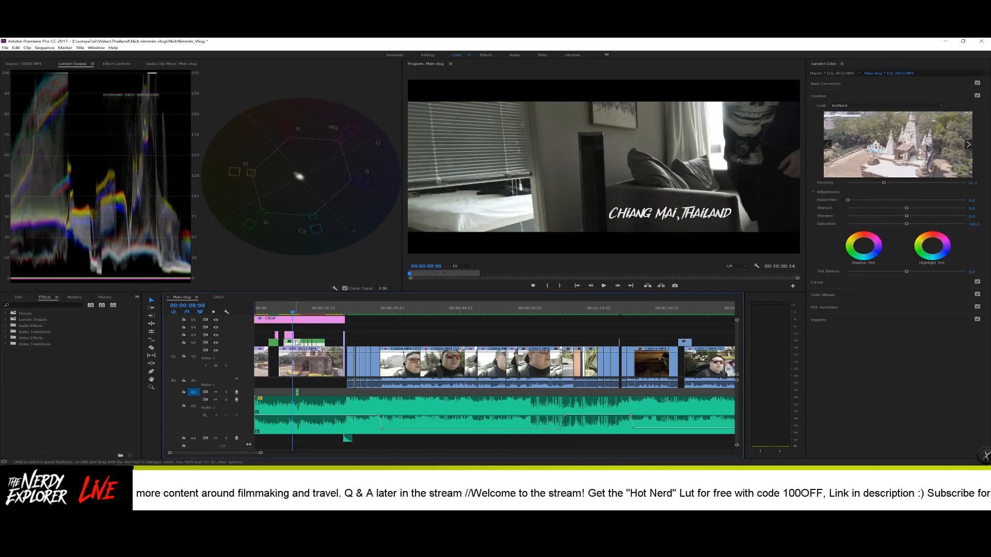
click(296, 342)
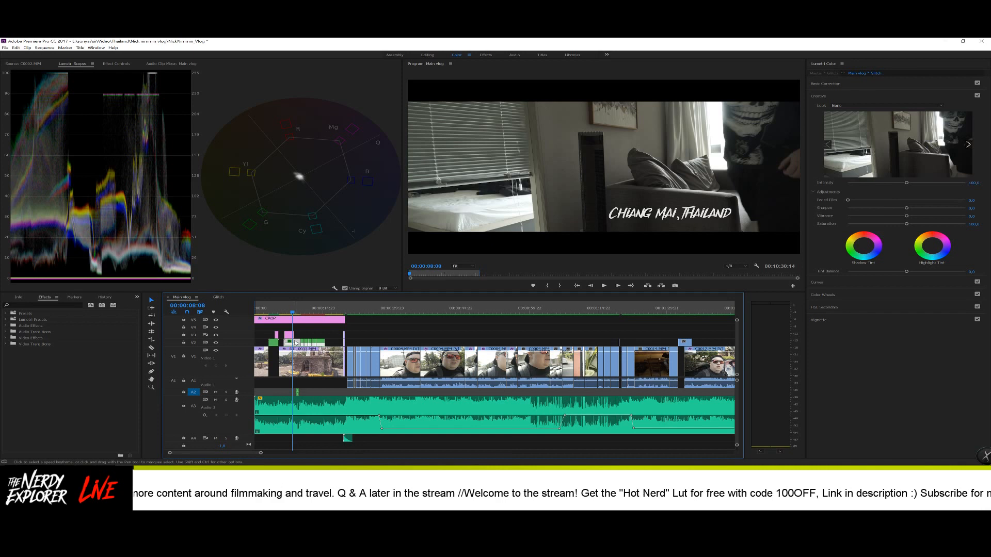
click(292, 312)
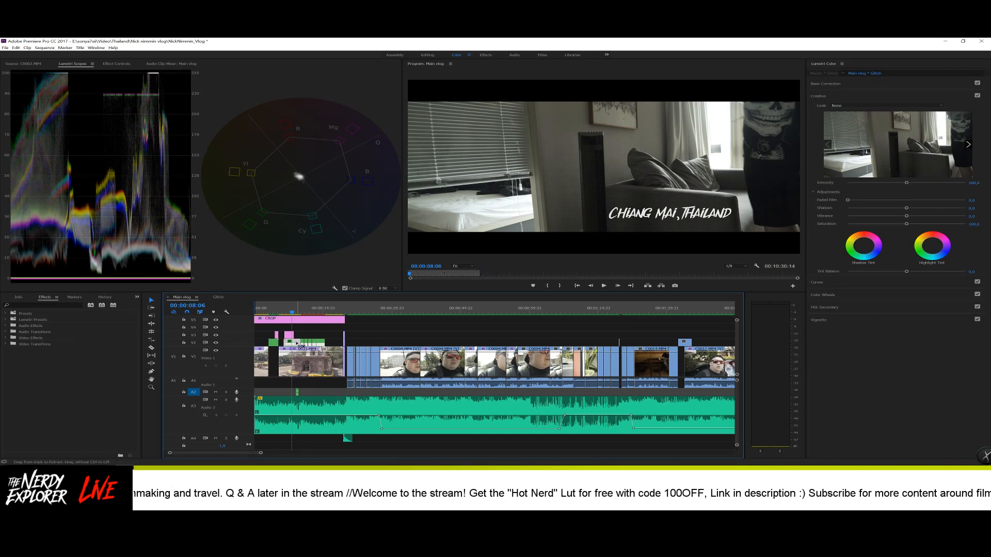
key(ctrl+z)
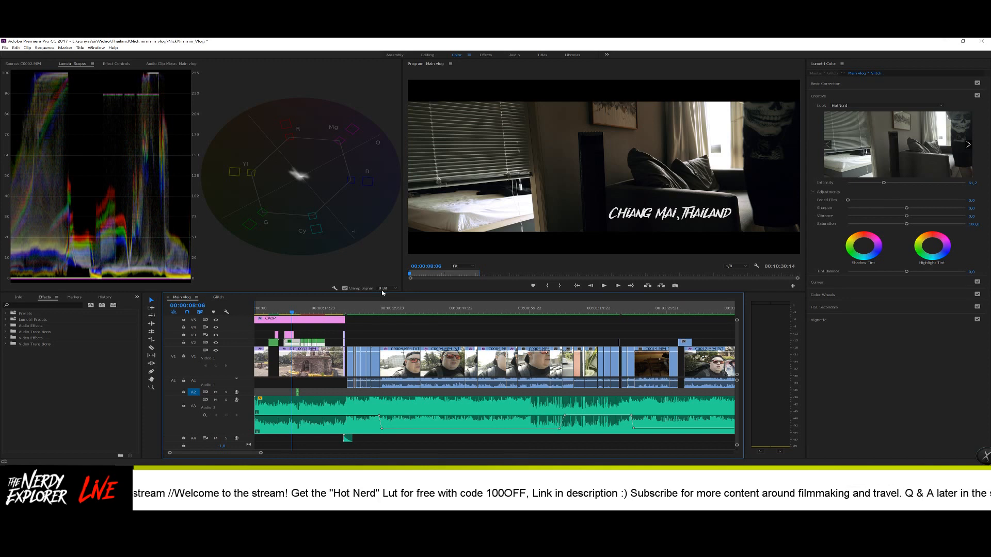
- Compare the first temple clip with the title shot at 00:00:06:16, and raise the Glitch clip's exposure to about 0.2 and its shadows slightly
click(279, 310)
drag(278, 311, 265, 313)
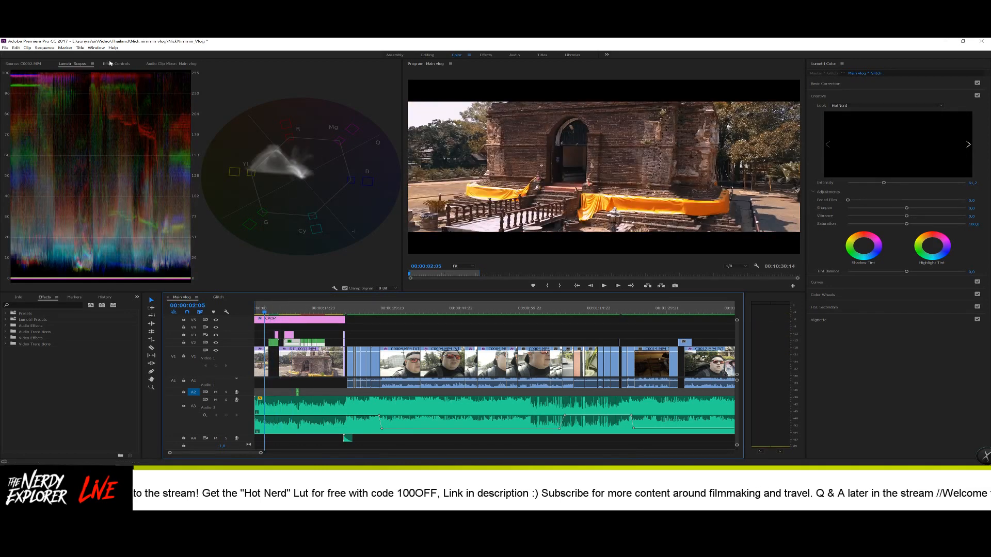
click(284, 312)
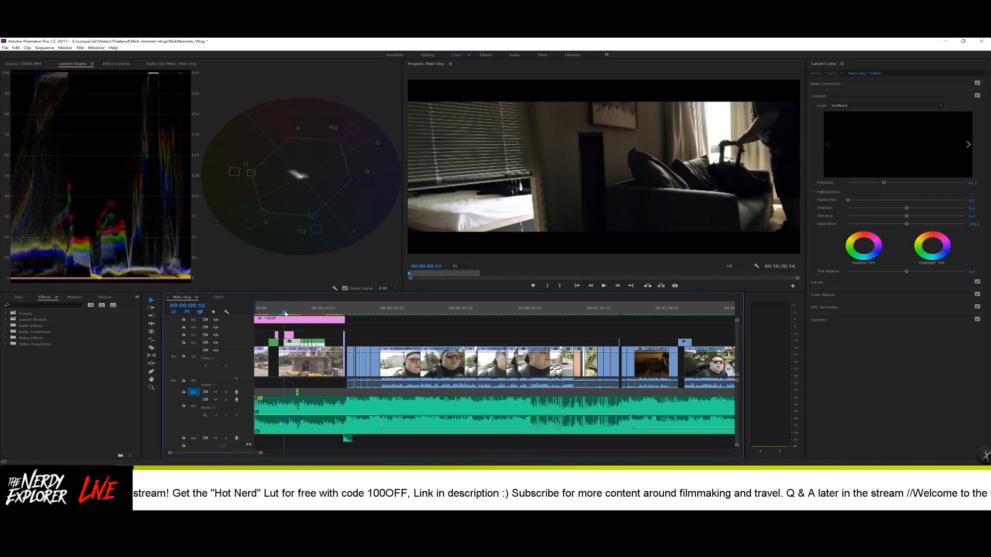
drag(285, 313, 286, 313)
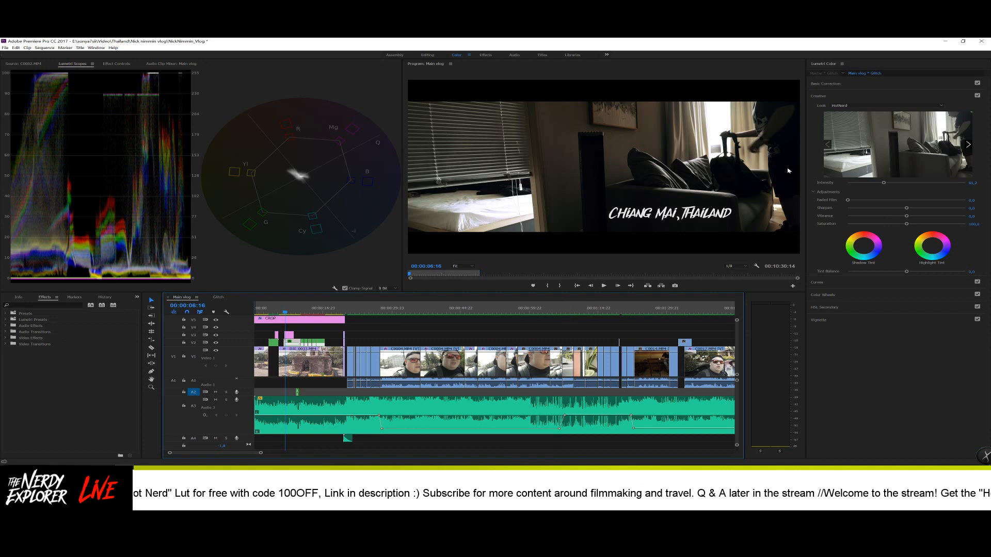
click(855, 86)
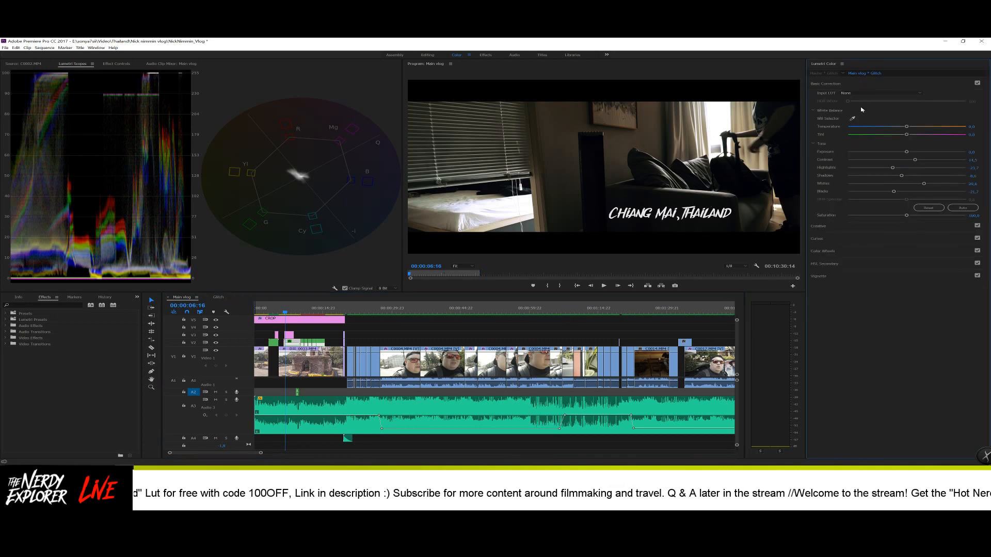
drag(906, 152, 907, 180)
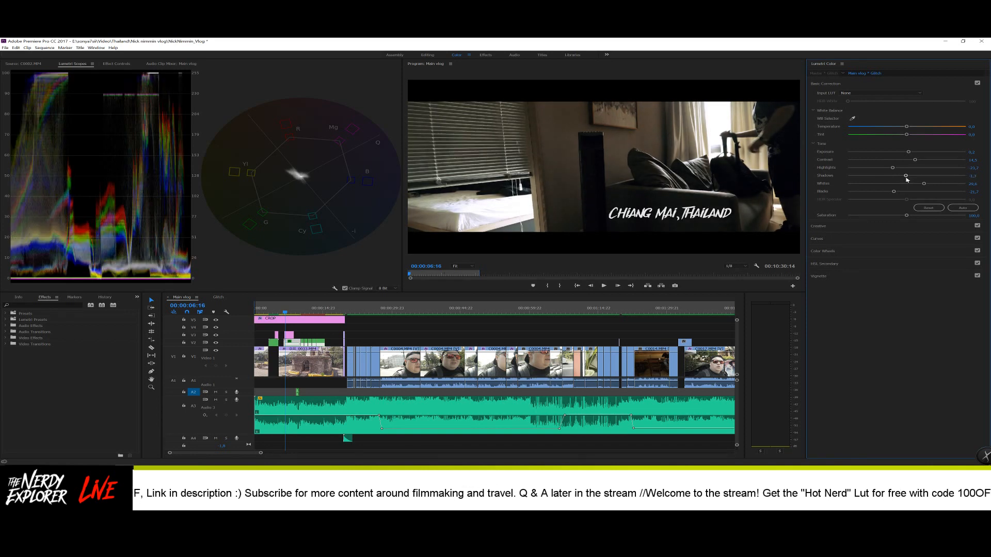
- Paste the copied Lumetri Color effect onto the kitchen Glitch clip at 00:00:10:05 and raise its exposure to about 1.2
click(294, 313)
drag(294, 313, 303, 313)
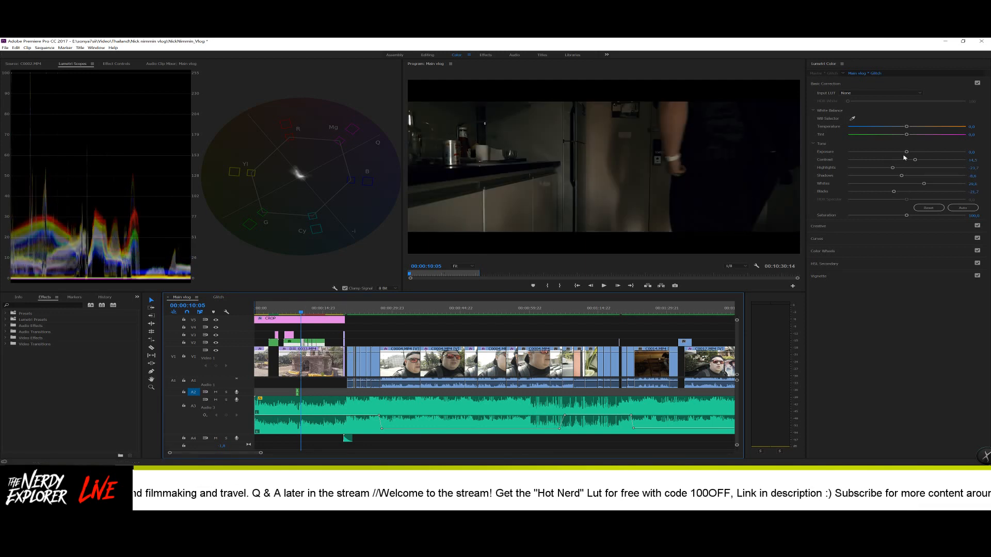
drag(906, 151, 923, 153)
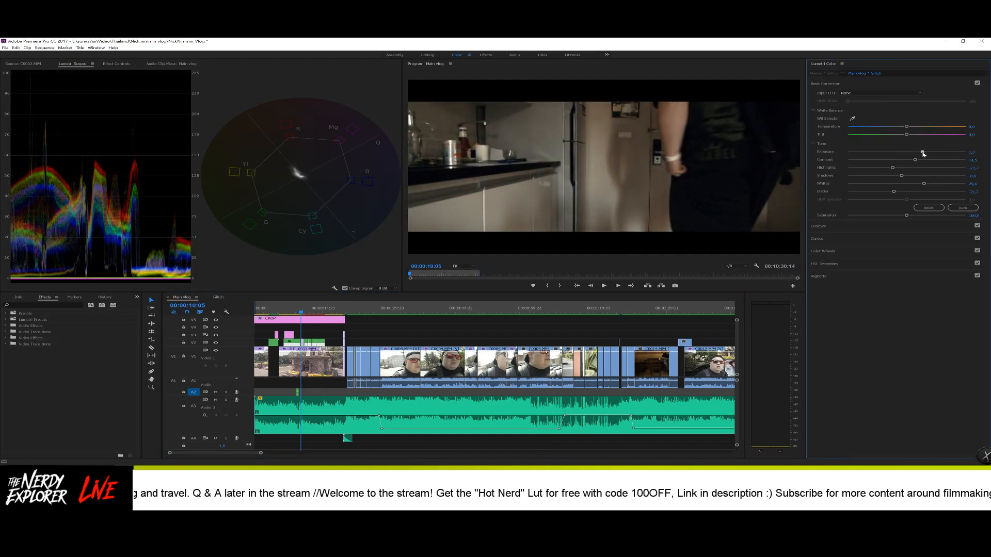
drag(923, 154, 920, 154)
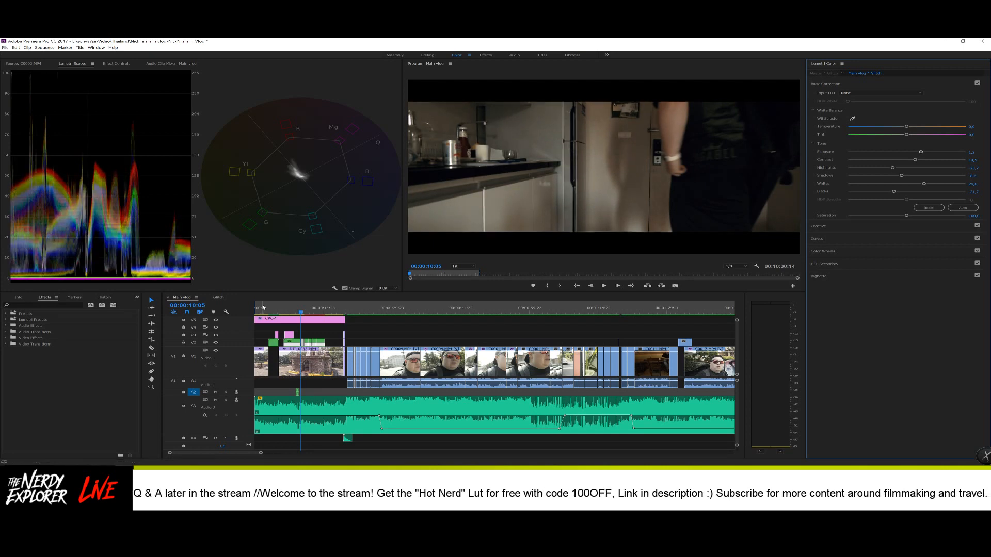
- Check adjacent frames of the kitchen shot and raise its Creative look intensity to about 85
key(Left)
key(Left)
key(Right)
key(Right)
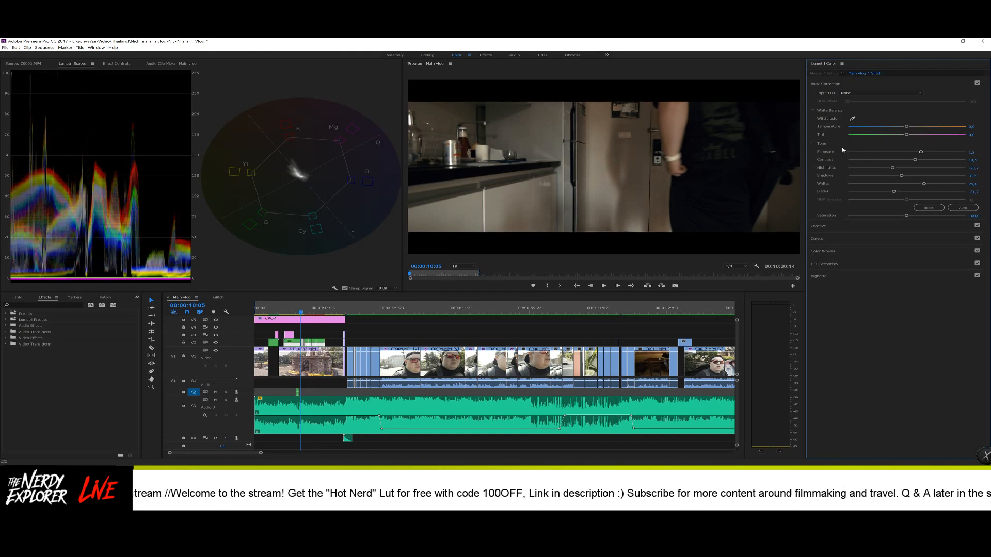
click(839, 225)
drag(883, 187, 899, 186)
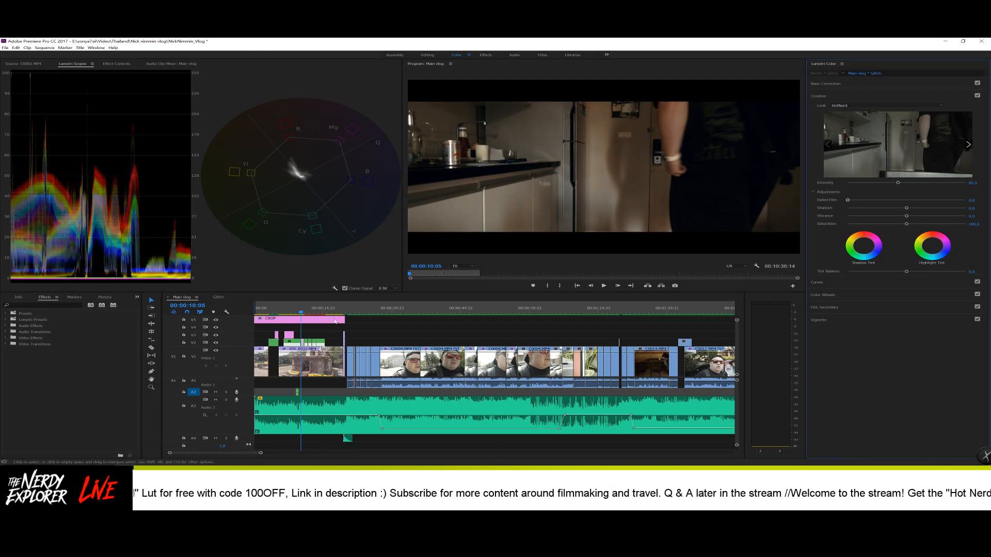
- Select the Glitch clip under the Chiang Mai title at 00:00:08:13 and set its look intensity to about 85 and exposure to about 0.9
click(295, 312)
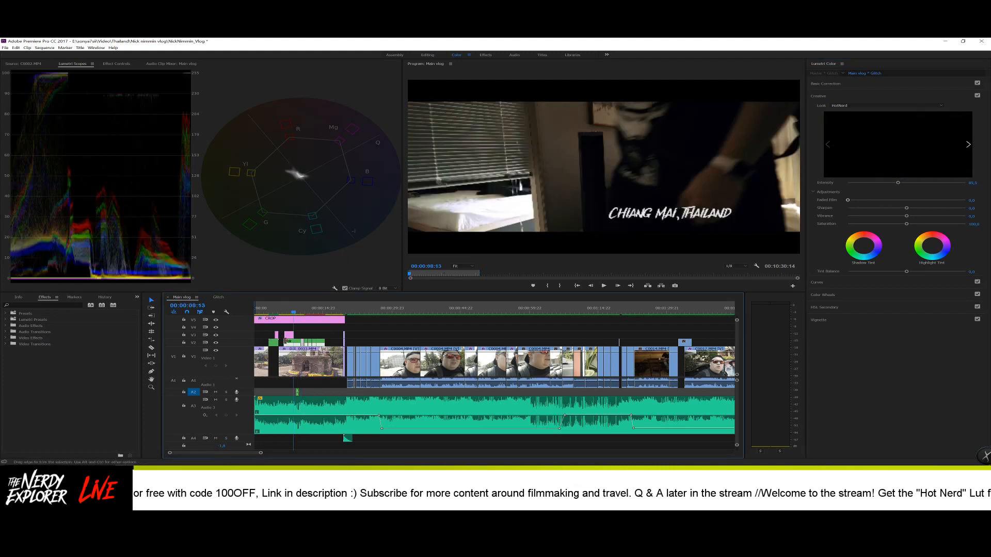
click(289, 344)
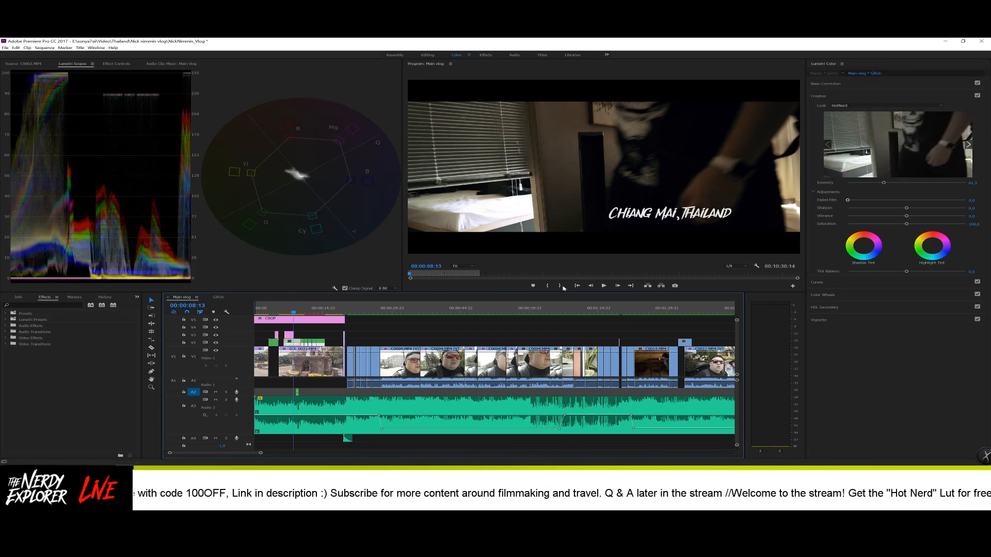
click(897, 183)
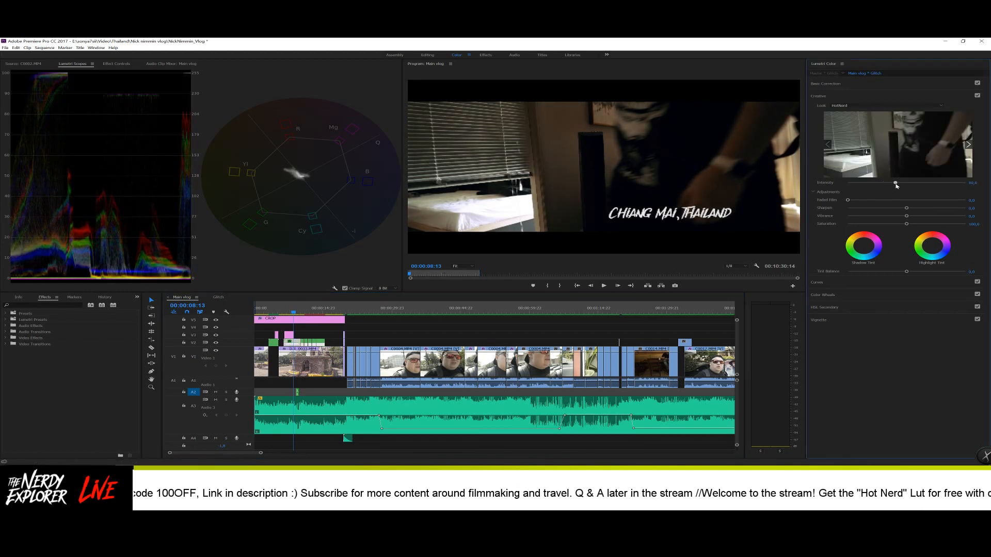
drag(897, 184, 898, 184)
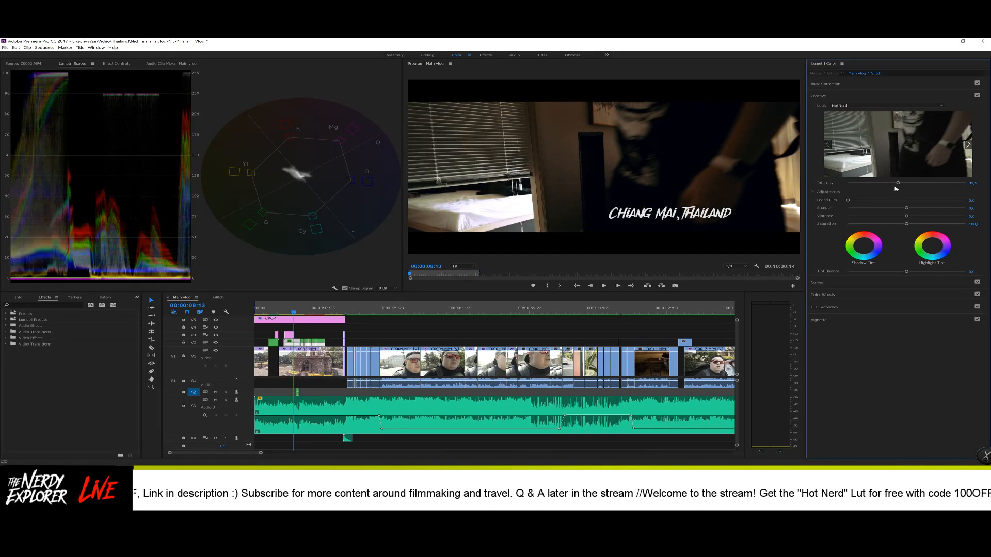
click(854, 83)
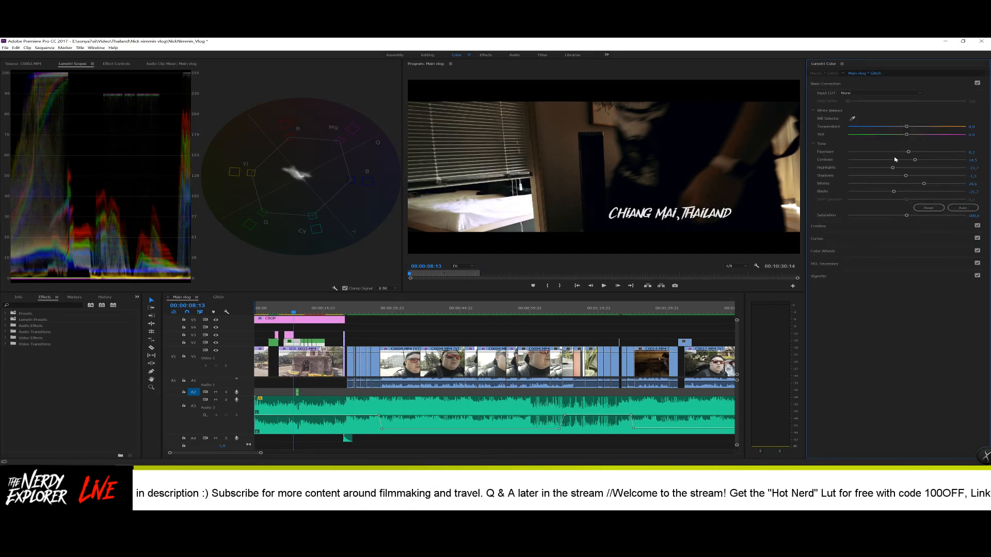
drag(908, 151, 917, 153)
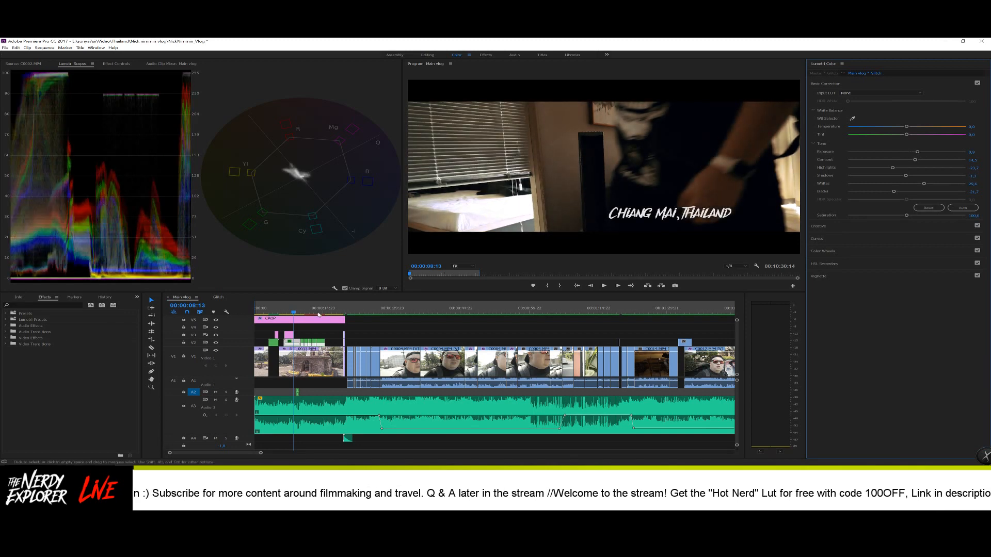
- Compare the graded living room shot at 00:00:09:03 with the kitchen shot at 00:00:10:05
click(292, 313)
drag(294, 314, 298, 313)
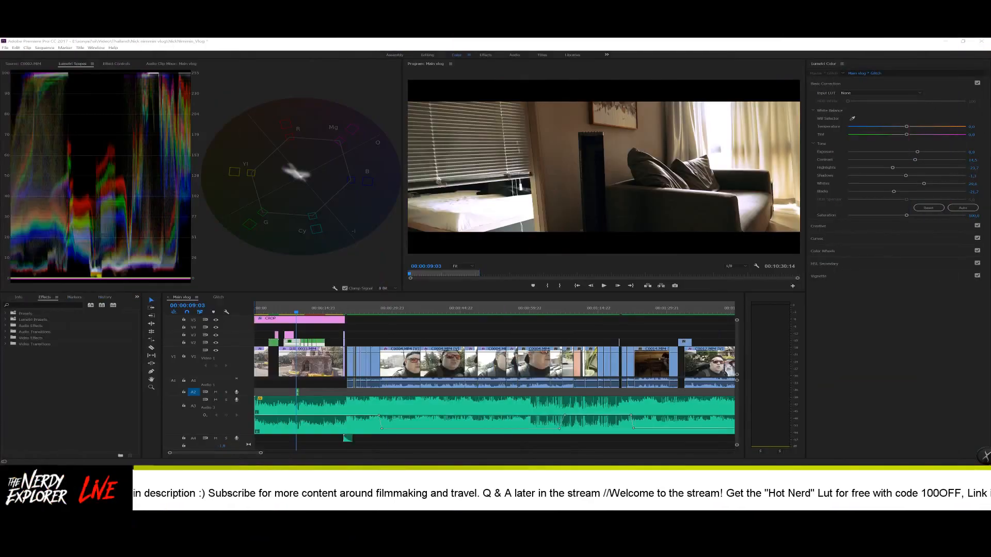
click(297, 314)
drag(297, 314, 303, 314)
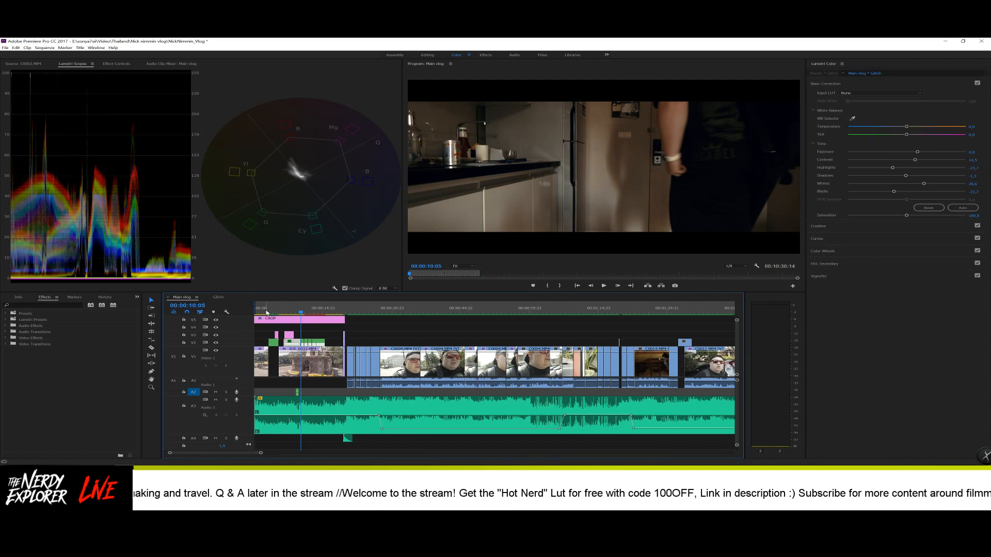
- Select the kitchen Glitch clip at 00:00:10:17 and pick its Lumetri Color effect in the effect controls
drag(301, 314, 306, 313)
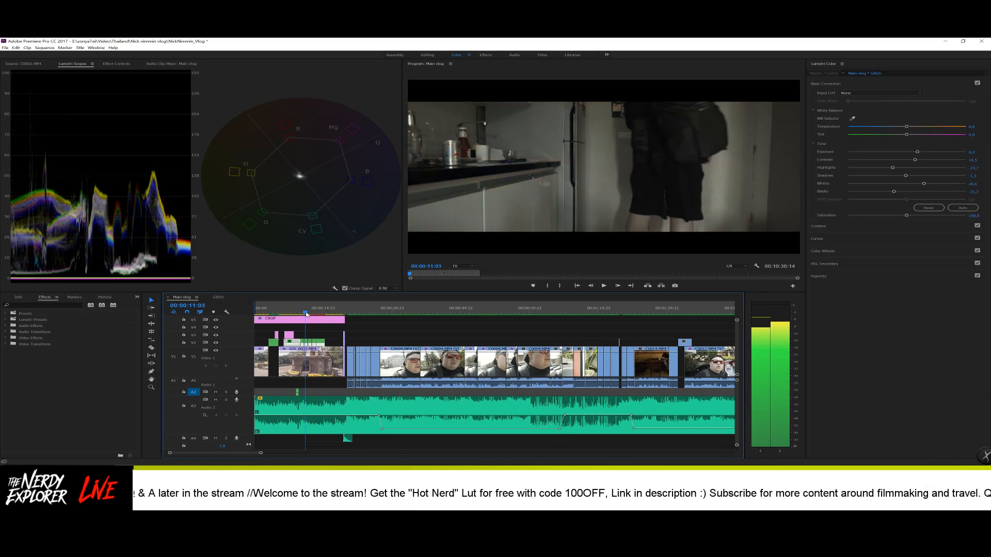
drag(261, 453, 221, 453)
click(403, 327)
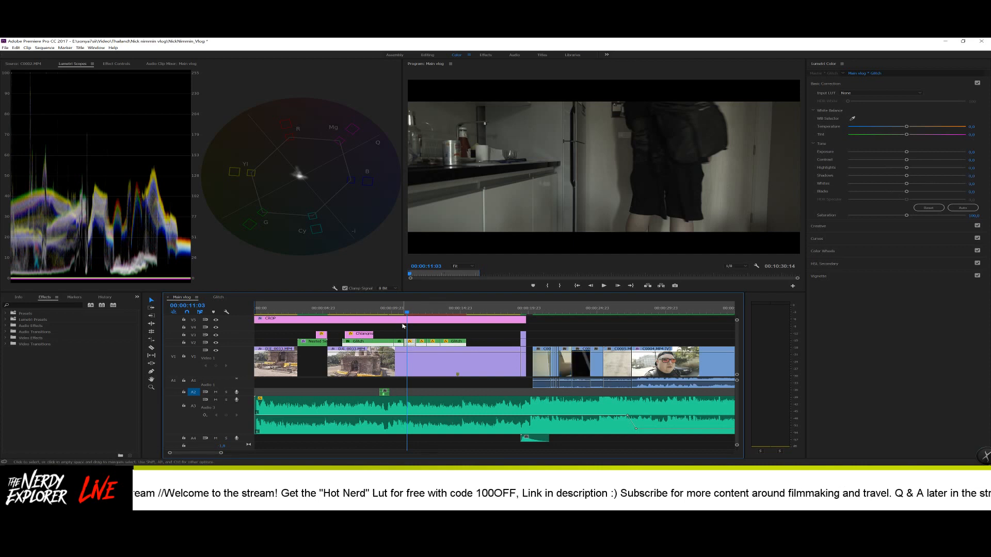
drag(407, 312, 401, 312)
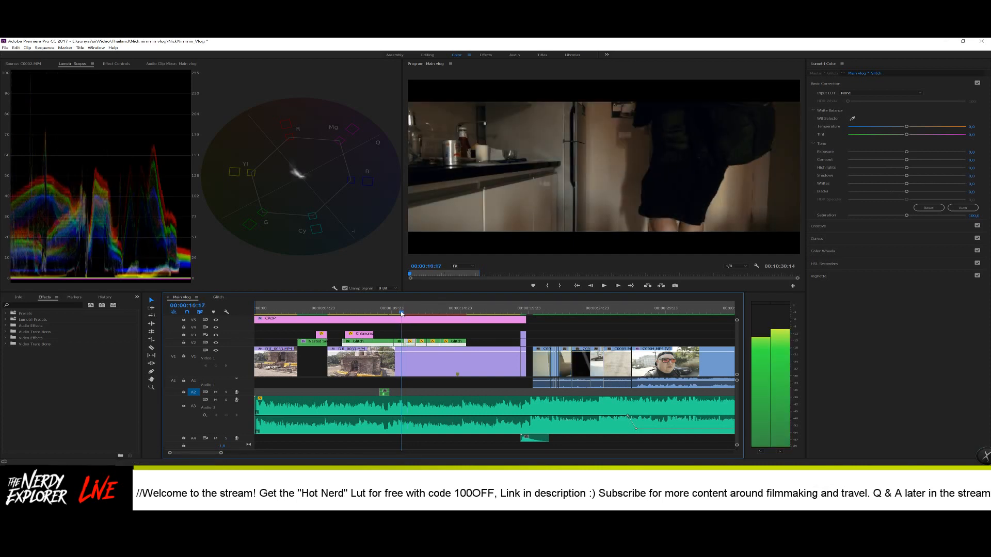
click(399, 346)
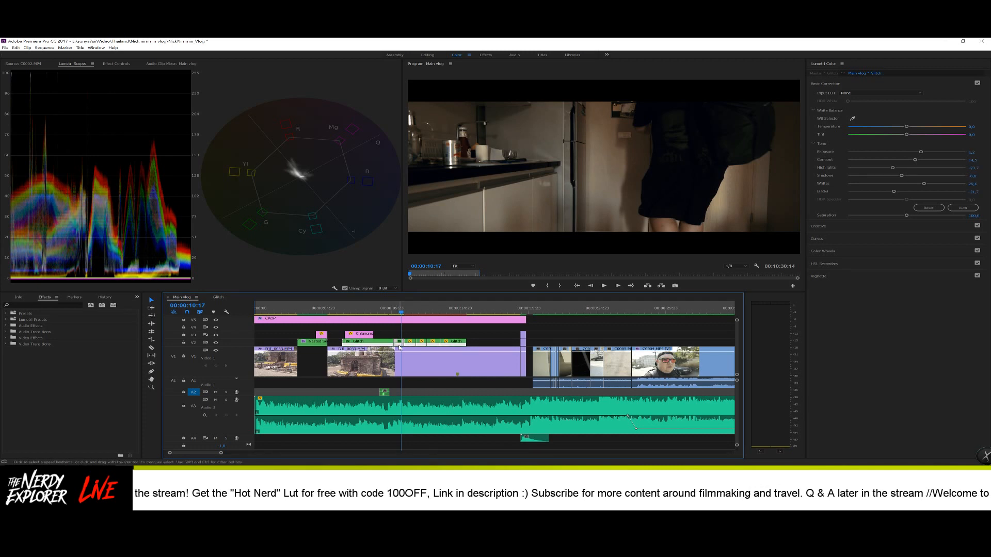
click(118, 64)
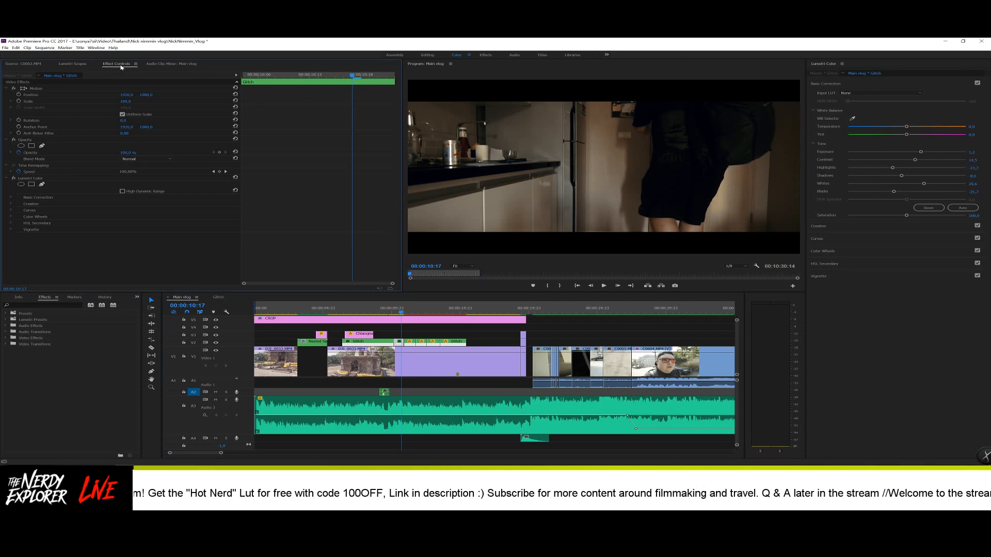
click(50, 179)
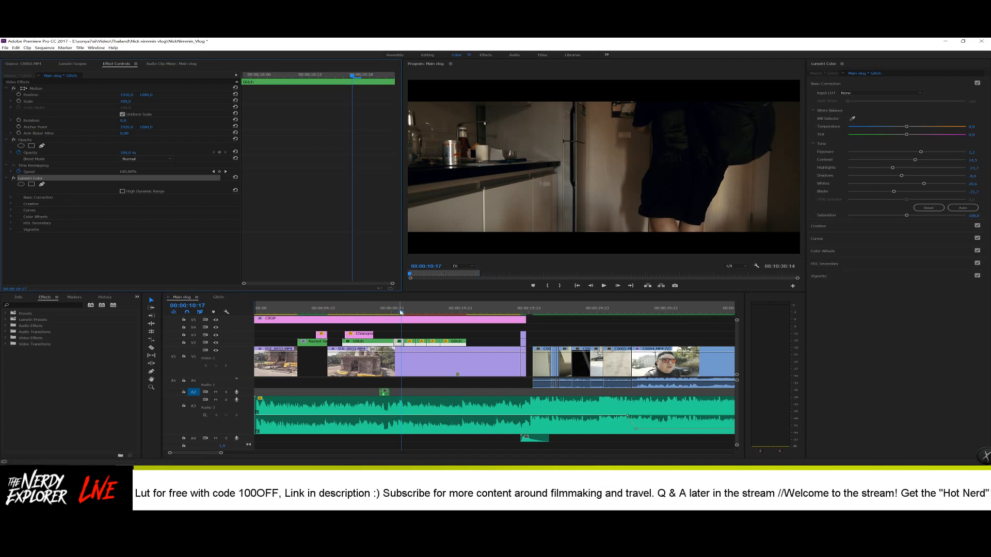
- Copy the selected Lumetri Color effect and paste it onto the next kitchen Glitch clip at 00:00:11:05
right_click(50, 179)
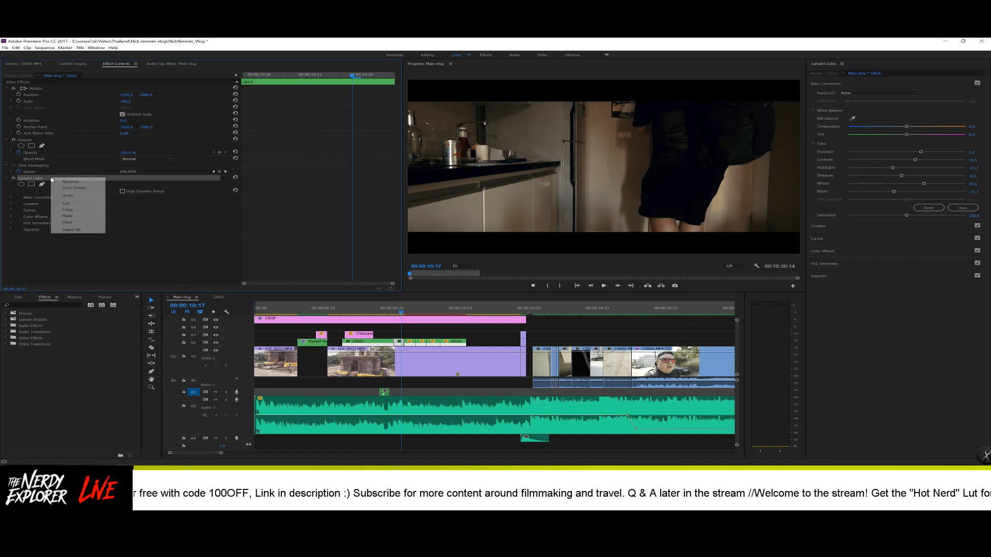
click(77, 212)
click(404, 312)
drag(404, 312, 409, 313)
click(413, 345)
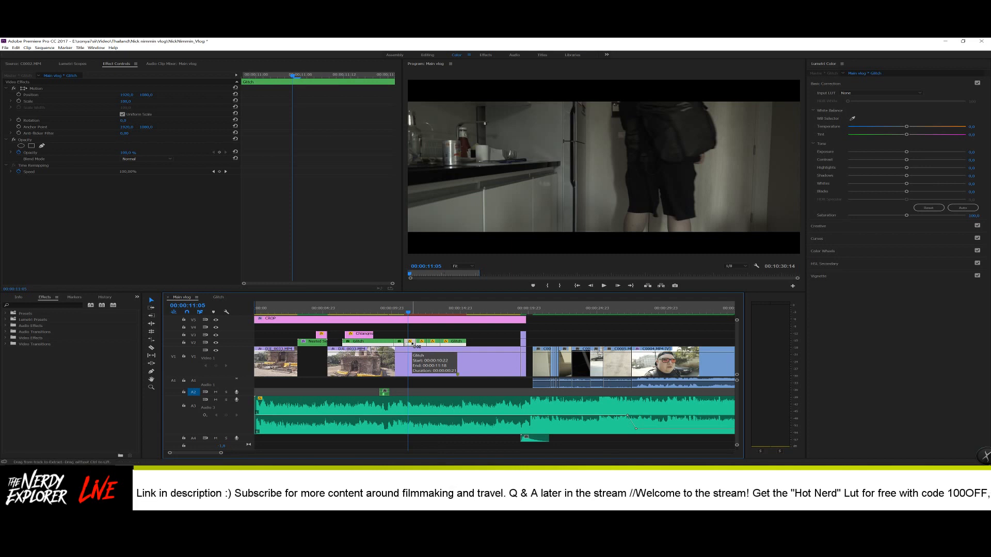
click(411, 344)
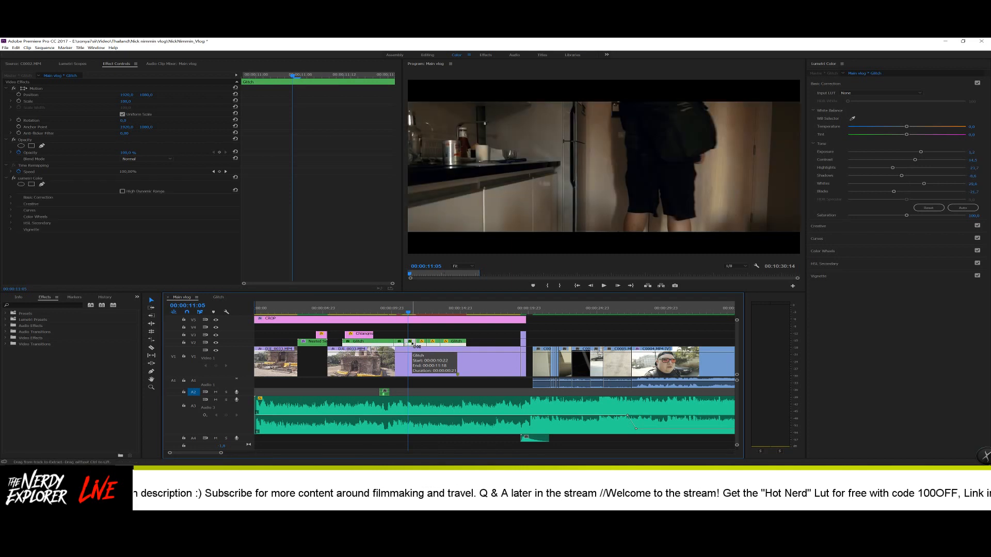
- Paste the copied Lumetri Color effect onto the kitchen Glitch clip at 00:00:11:22 and move on to 00:00:12:00
drag(409, 313, 418, 314)
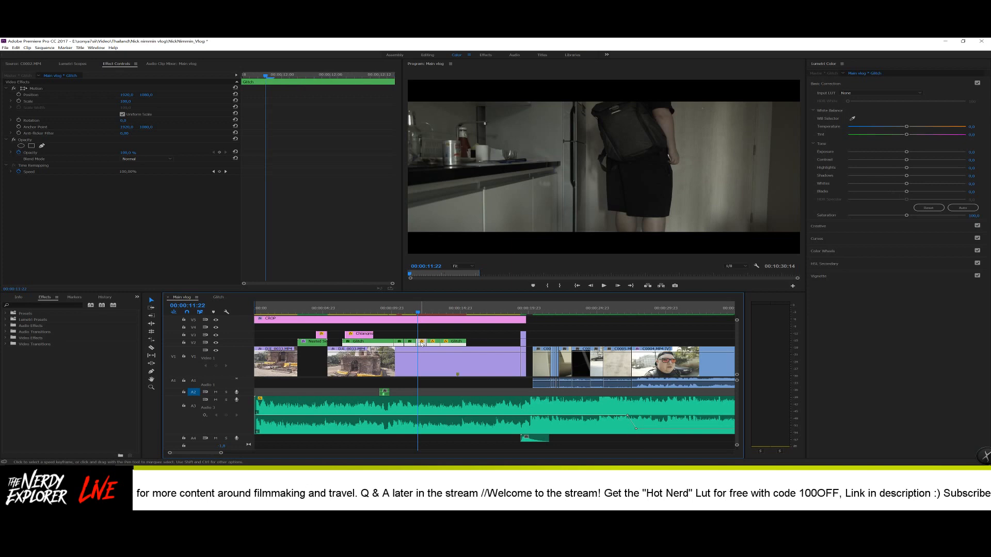
key(ctrl+v)
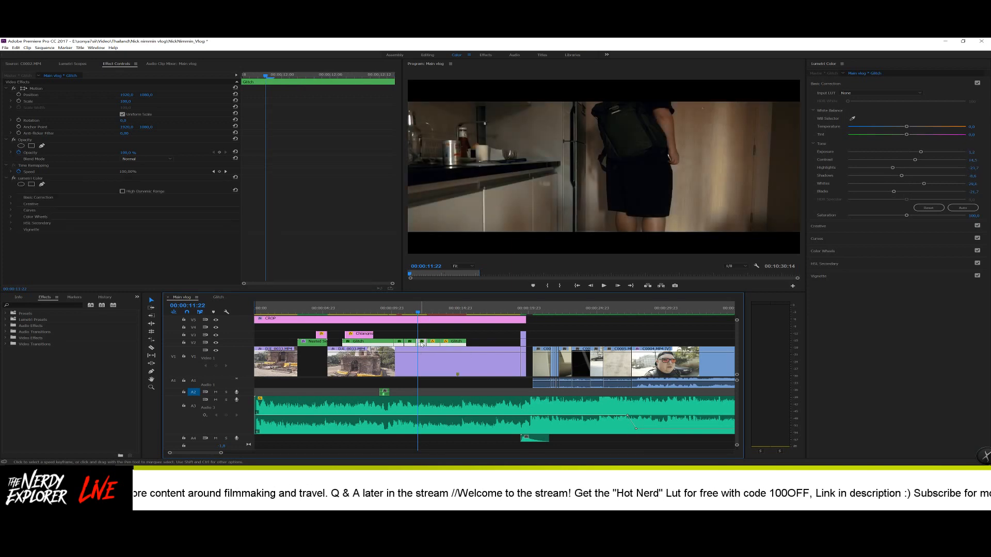
click(419, 311)
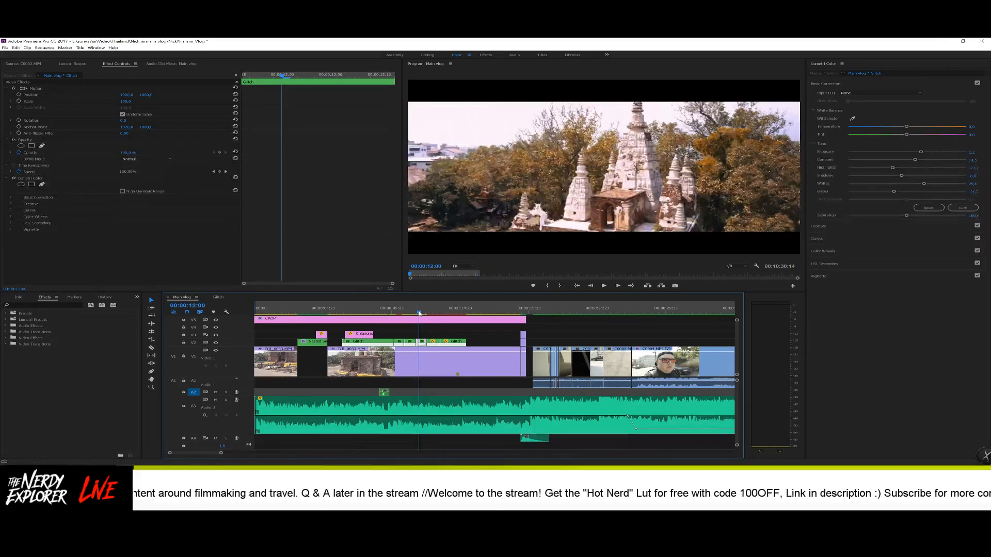
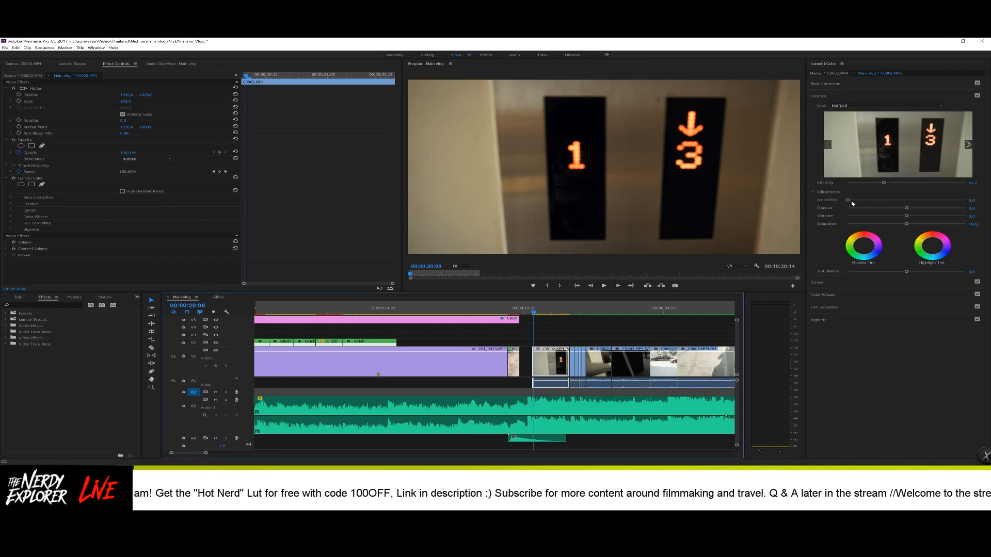
- Adjust the elevator display clip's basic correction: exposure about 0.2, contrast about -6, shadows about 13 and blacks about -34
click(848, 87)
mouse_move(905, 152)
mouse_down()
mouse_move(926, 152)
mouse_move(910, 153)
mouse_up()
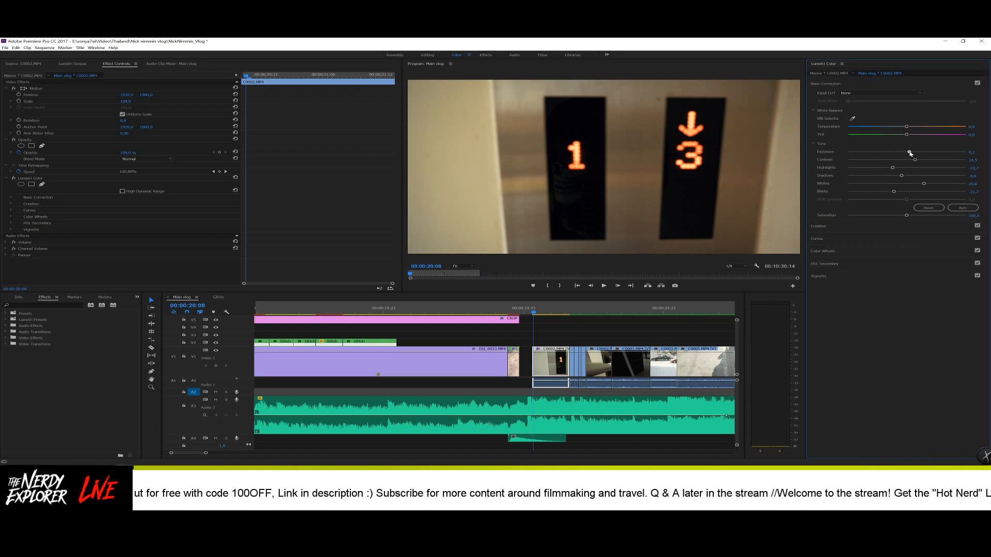
drag(893, 191, 915, 179)
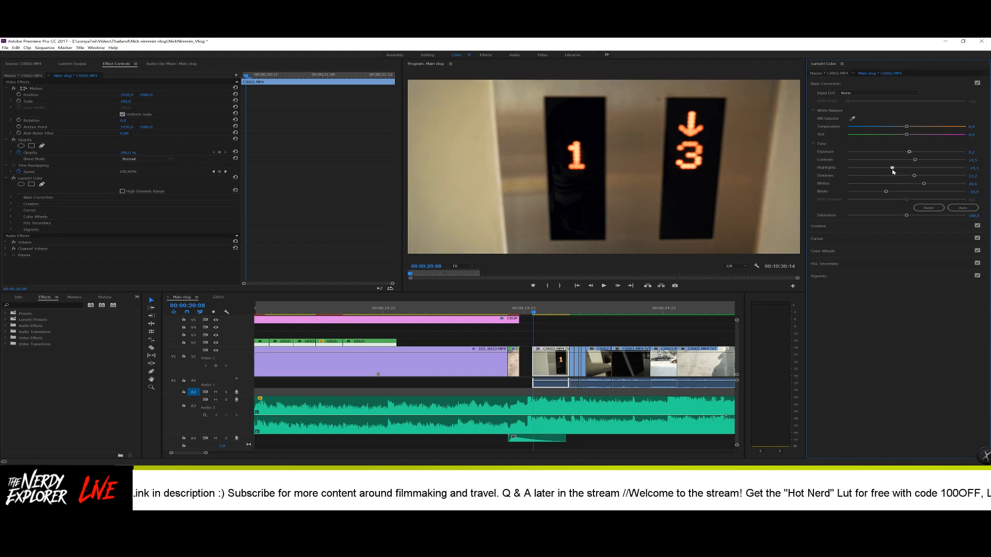
drag(916, 161, 903, 165)
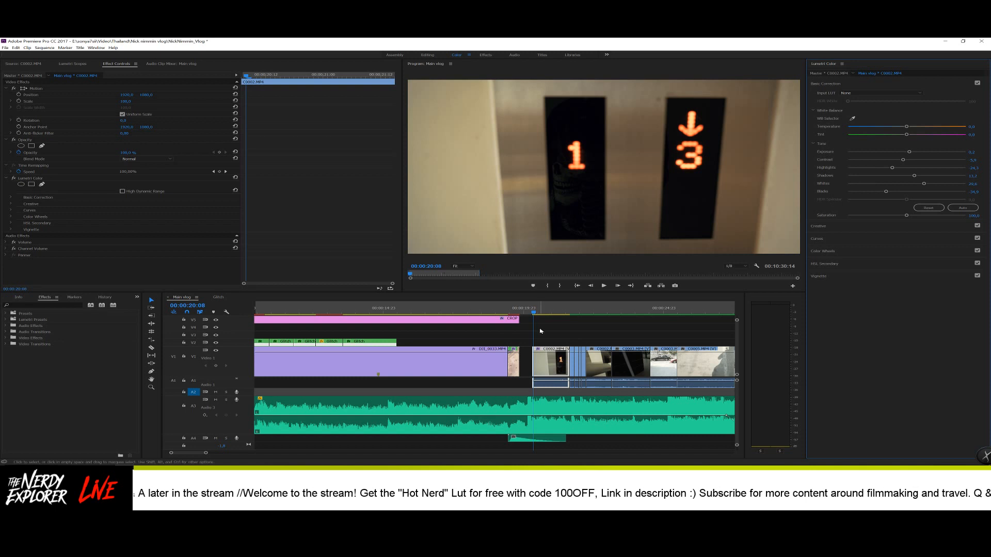
- Paste the Lumetri Color effect onto the short elevator clip at 00:00:21:16 and set exposure to about 0.7 and shadows to about 9
click(546, 313)
drag(545, 313, 571, 313)
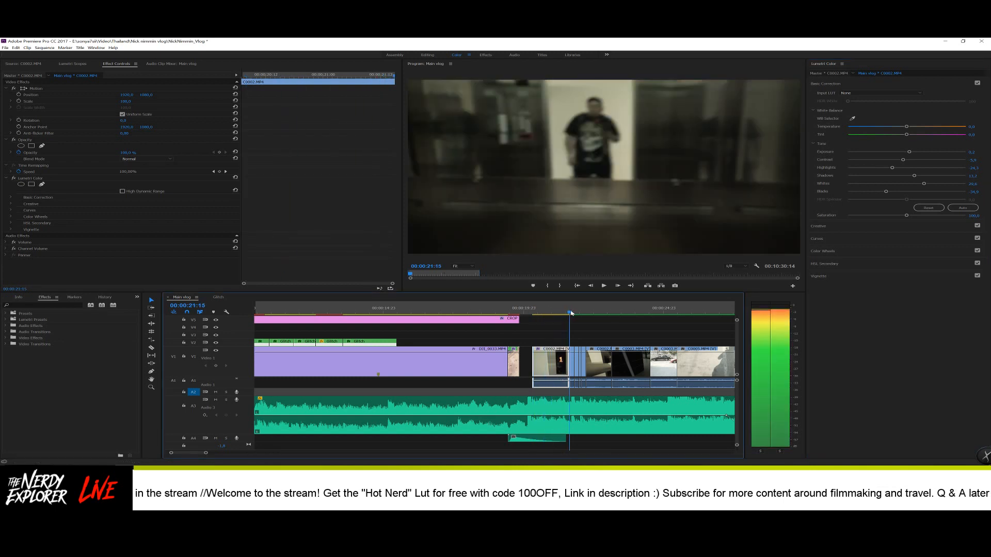
click(573, 356)
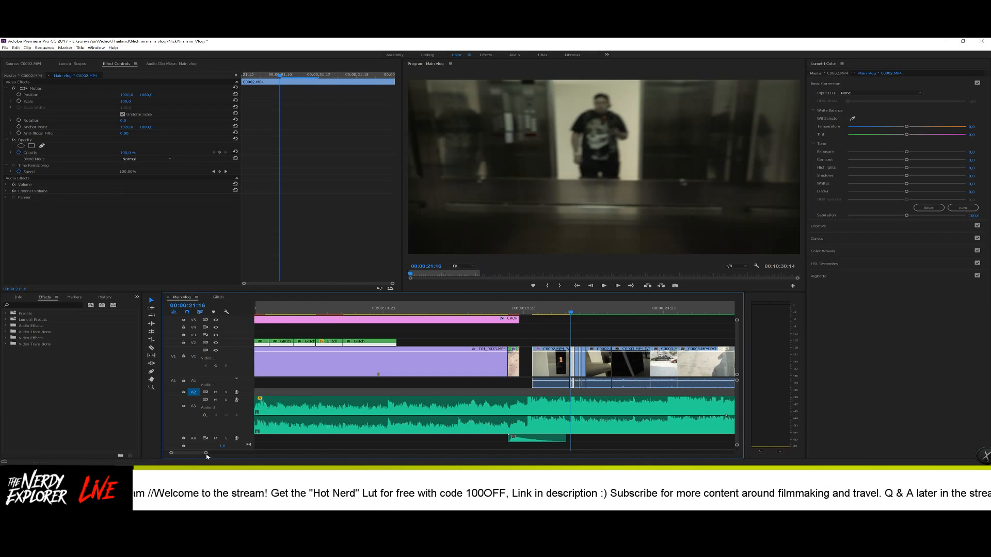
drag(206, 454, 187, 454)
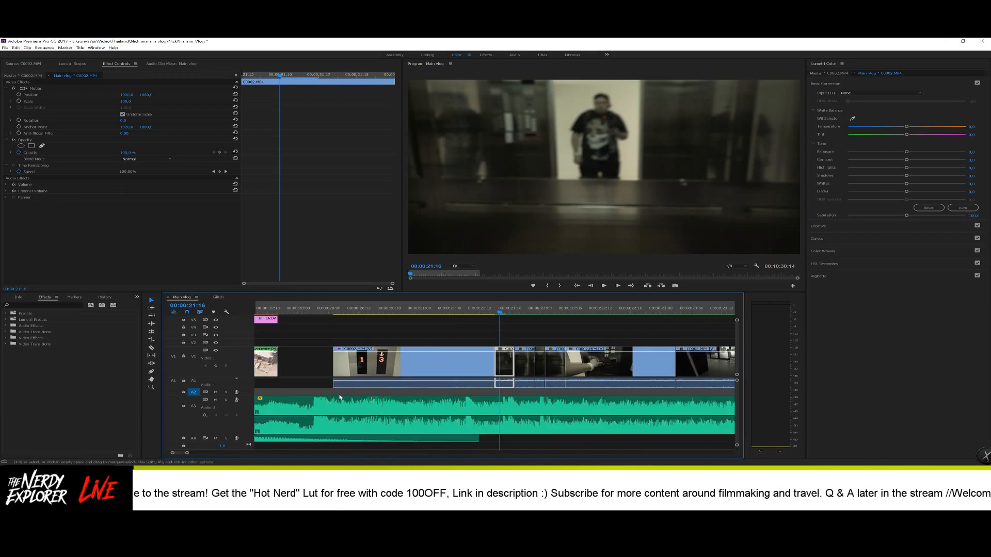
click(507, 367)
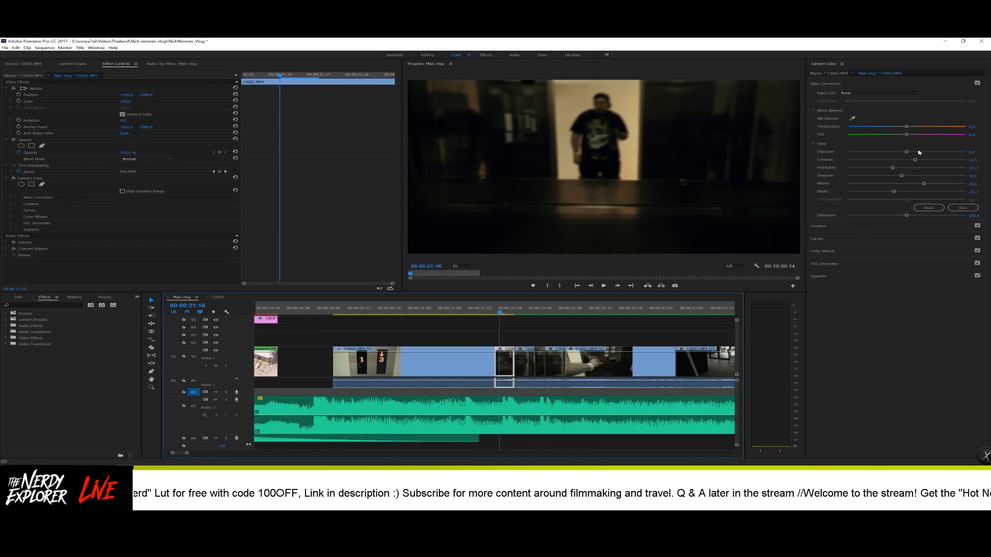
drag(909, 151, 915, 153)
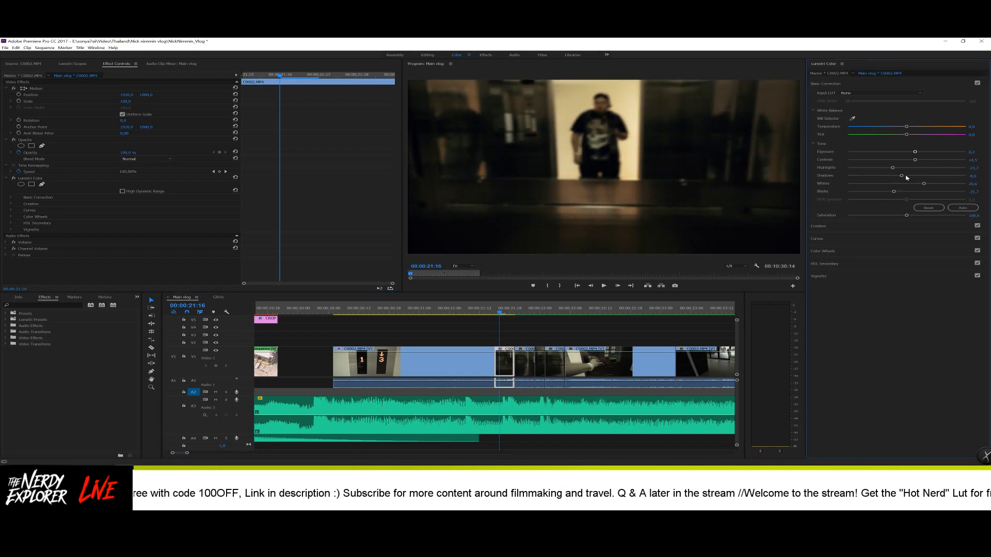
drag(904, 179, 912, 178)
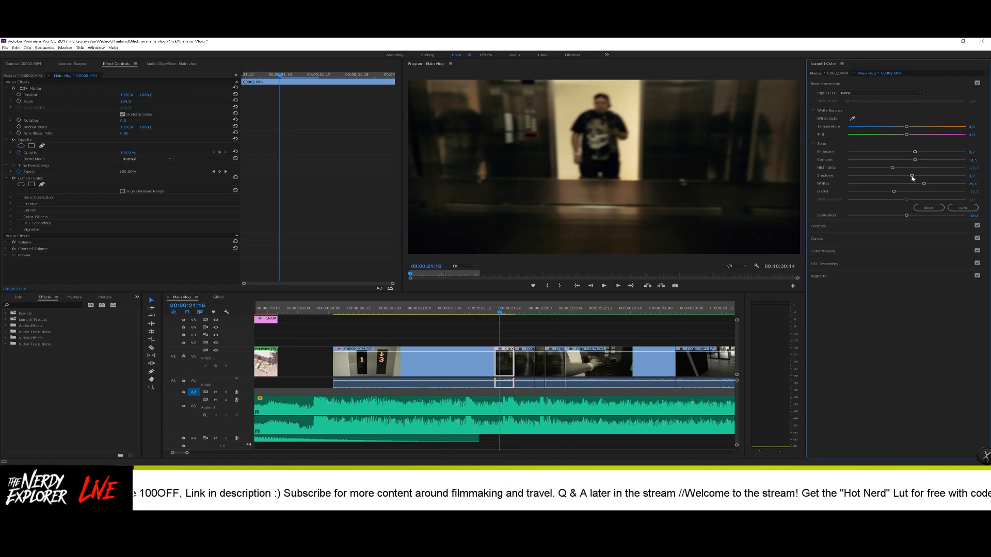
- Paste the Lumetri Color effect onto the following elevator clip at 00:00:21:20 and set exposure to about 1.0 and contrast to about 32
click(514, 313)
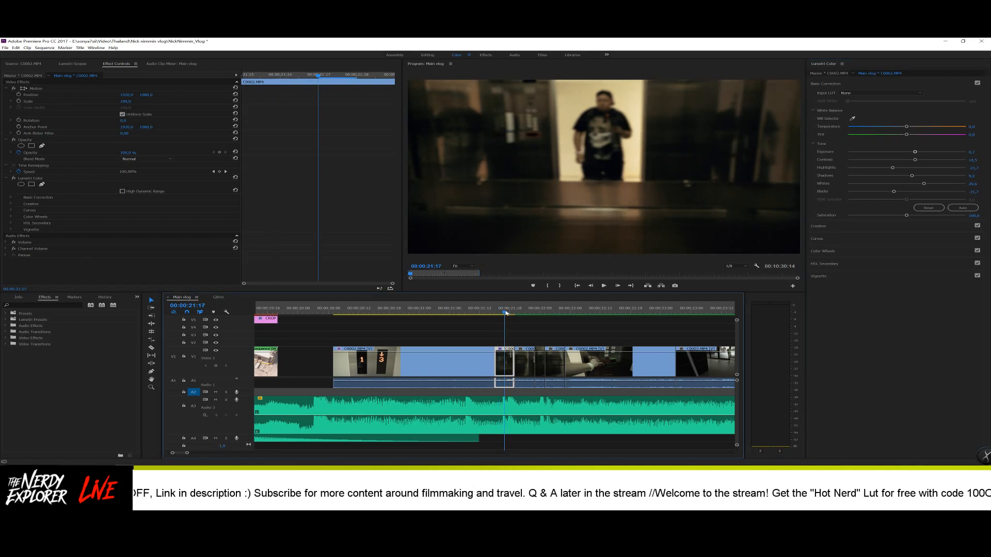
click(518, 312)
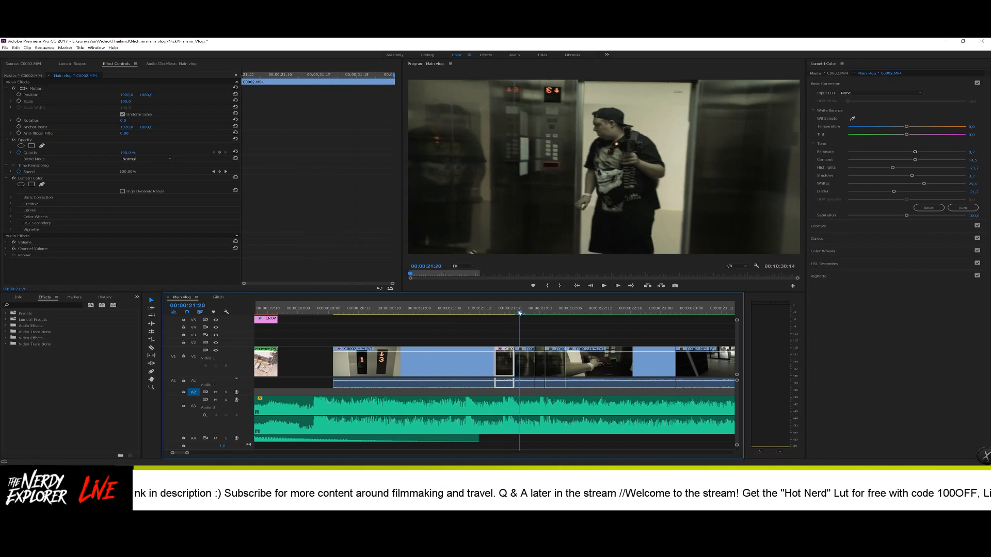
click(531, 355)
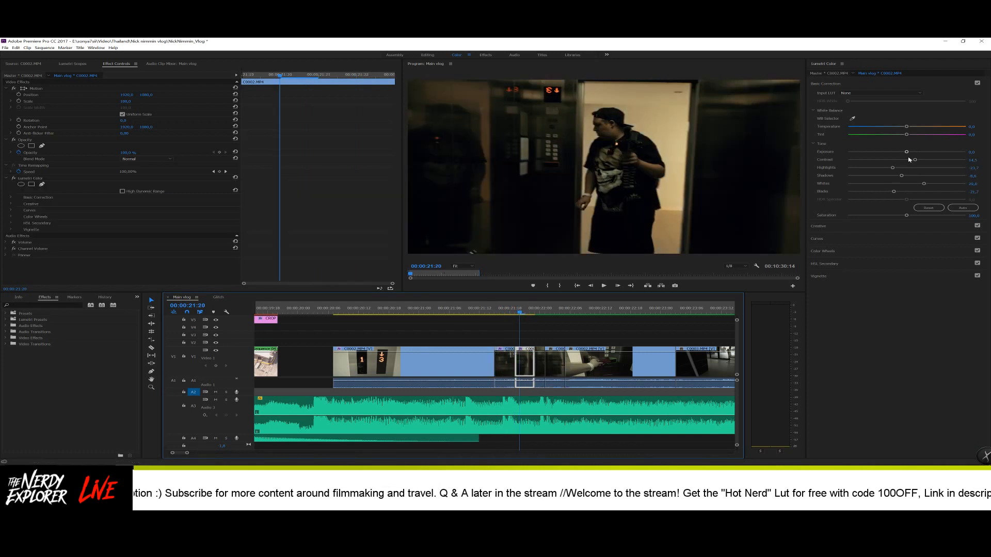
drag(905, 151, 926, 163)
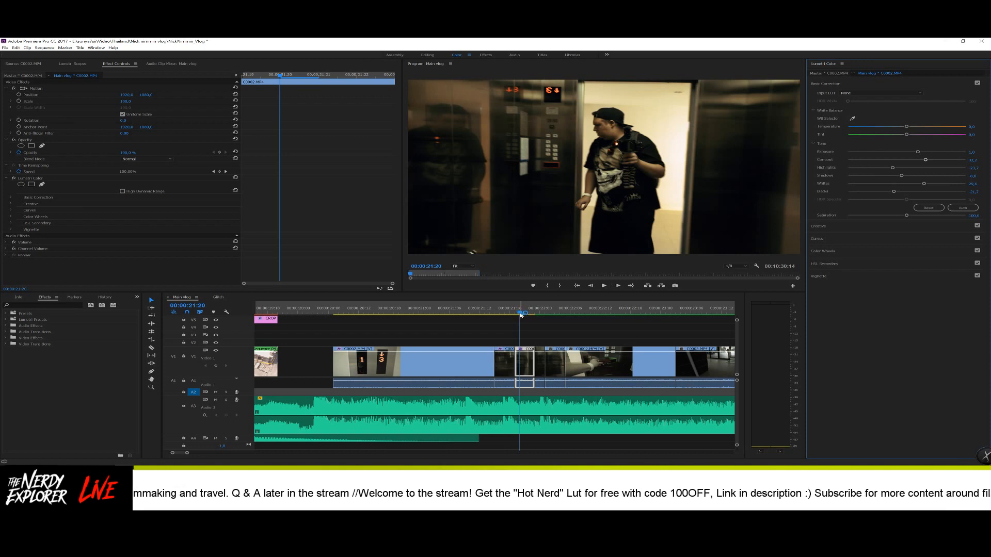
- Review adjacent frames of the graded elevator clip and examine 00:00:21:19 in the Lumetri Scopes
mouse_move(521, 314)
mouse_down()
mouse_move(540, 314)
mouse_move(514, 313)
mouse_move(531, 313)
mouse_up()
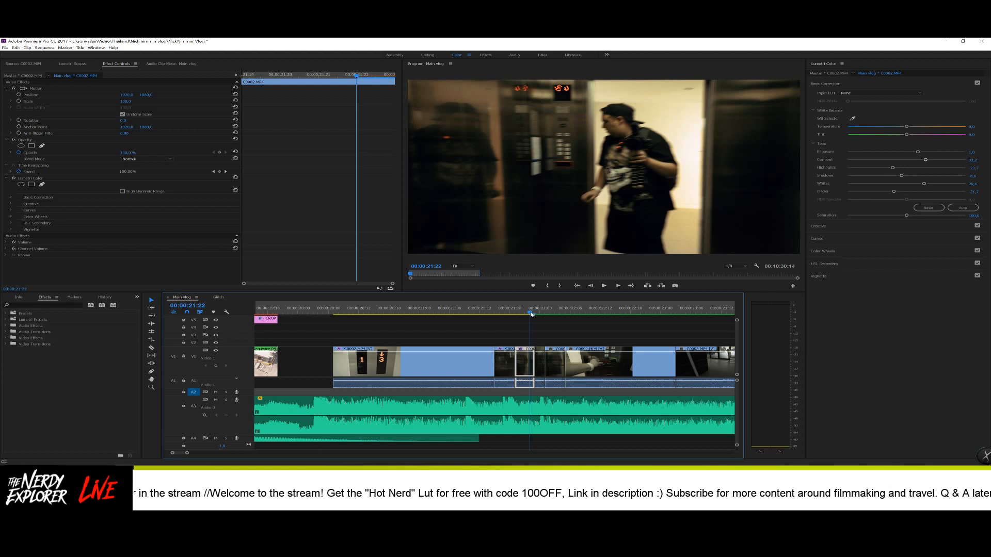
drag(532, 313, 514, 315)
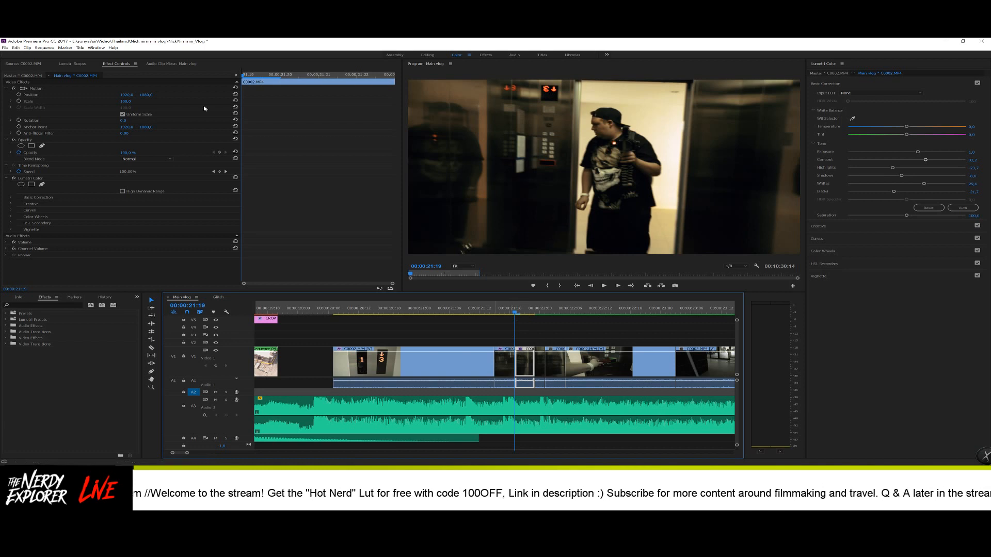
click(73, 64)
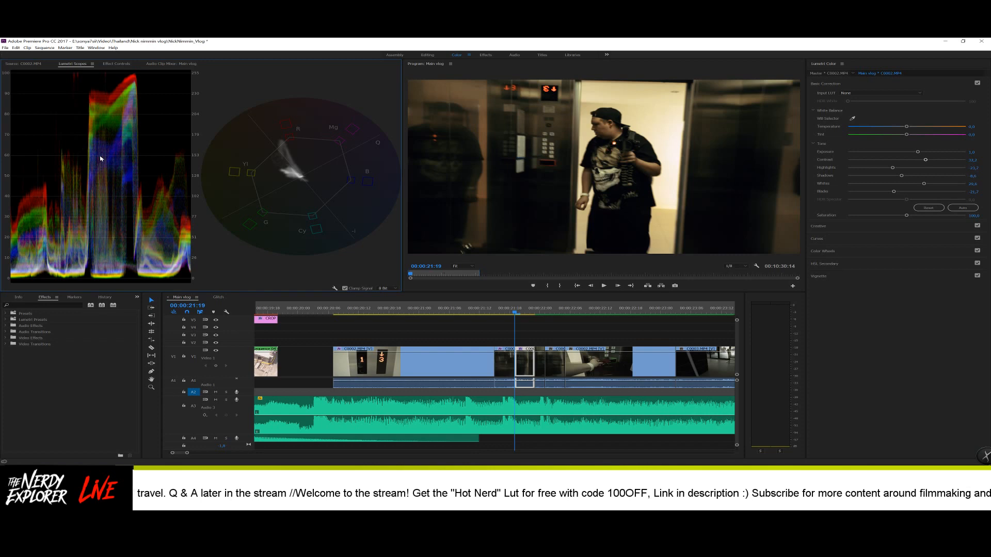
- Try an exposure of about 1.4 and blacks at -100 on the elevator clip, and undo both changes
mouse_move(918, 152)
mouse_down()
mouse_move(938, 152)
mouse_move(923, 154)
mouse_up()
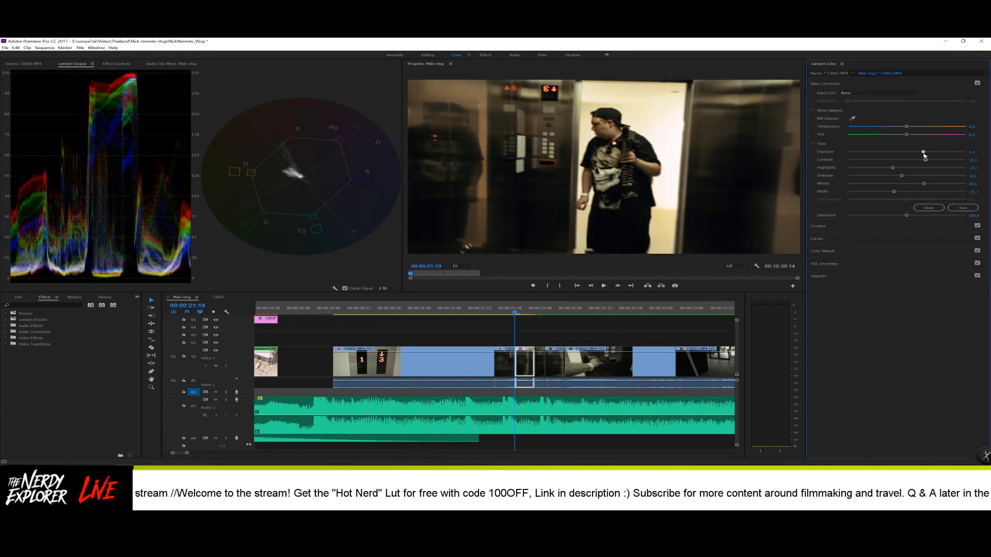
drag(894, 192, 804, 202)
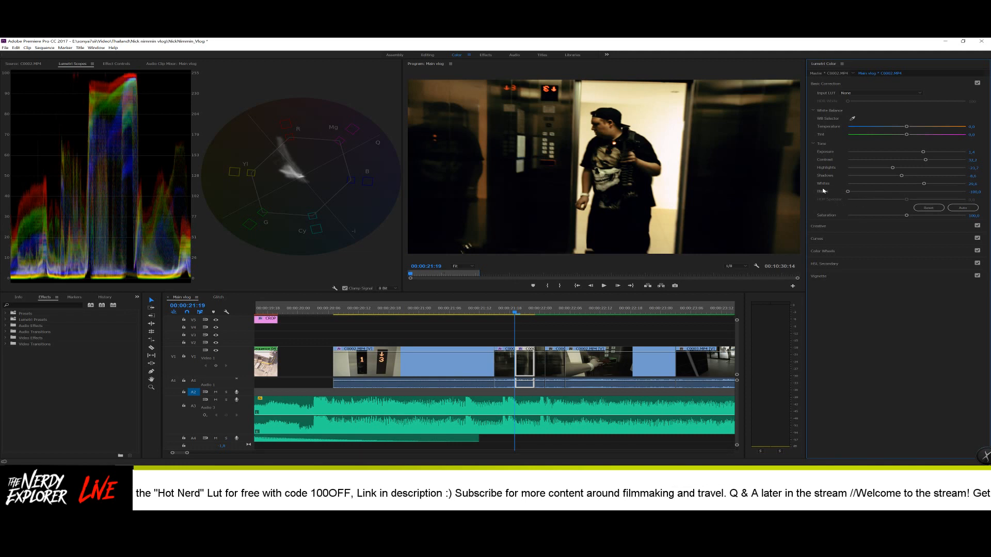
key(ctrl+z)
key(ctrl+z)
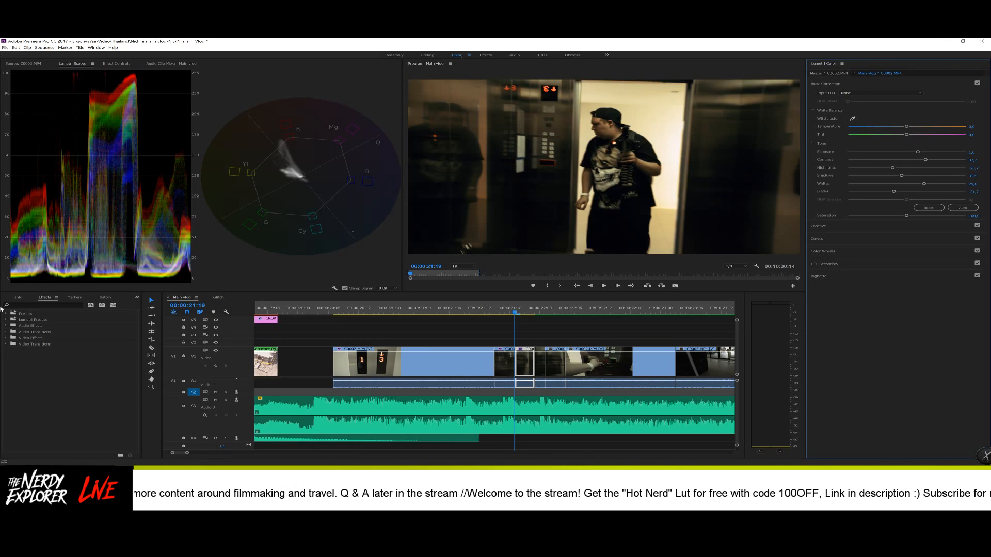
- Split the outdoor C0004.MP4 clip of the man in sunglasses at 00:00:28:11 with the Razor tool and return to the Selection tool
scroll(31, 298, up, 4)
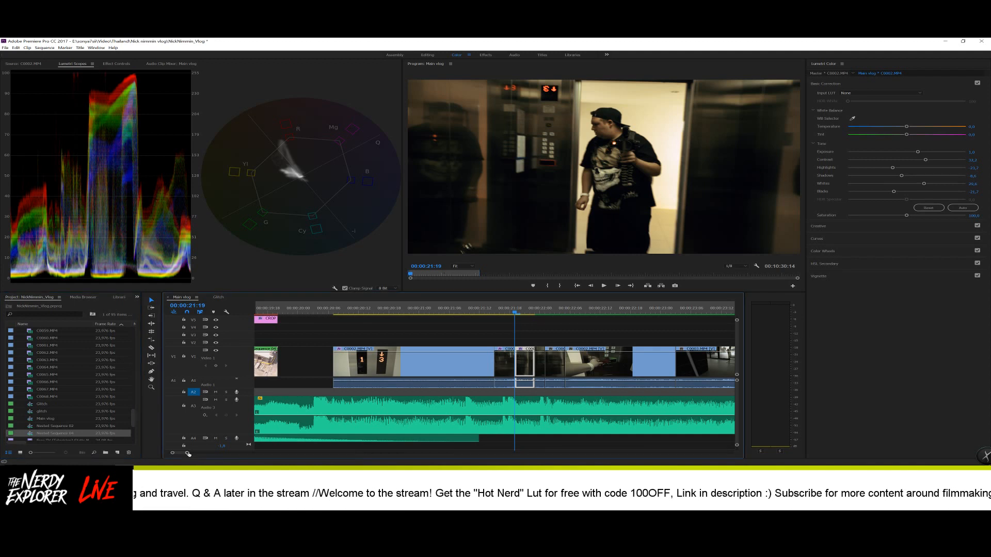
drag(188, 452, 190, 453)
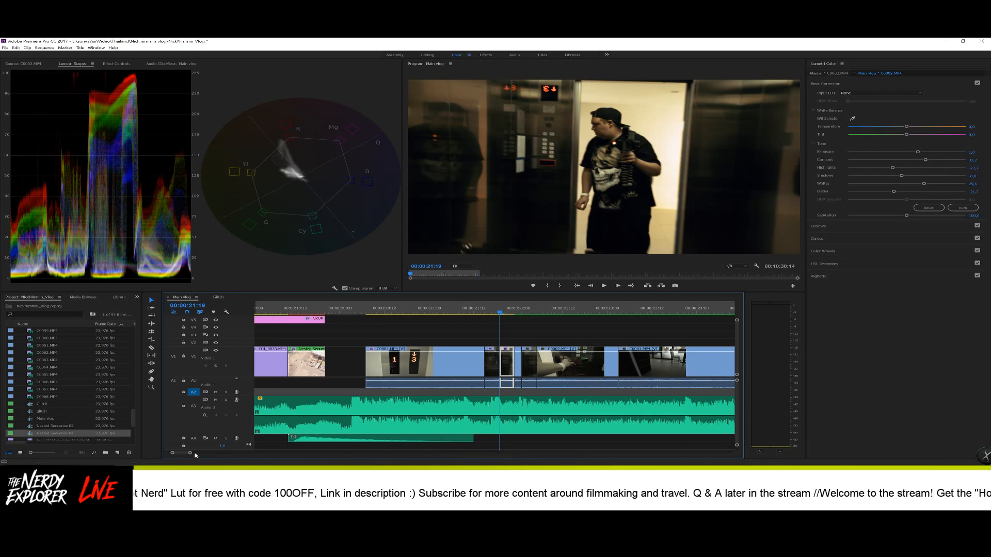
drag(192, 454, 213, 455)
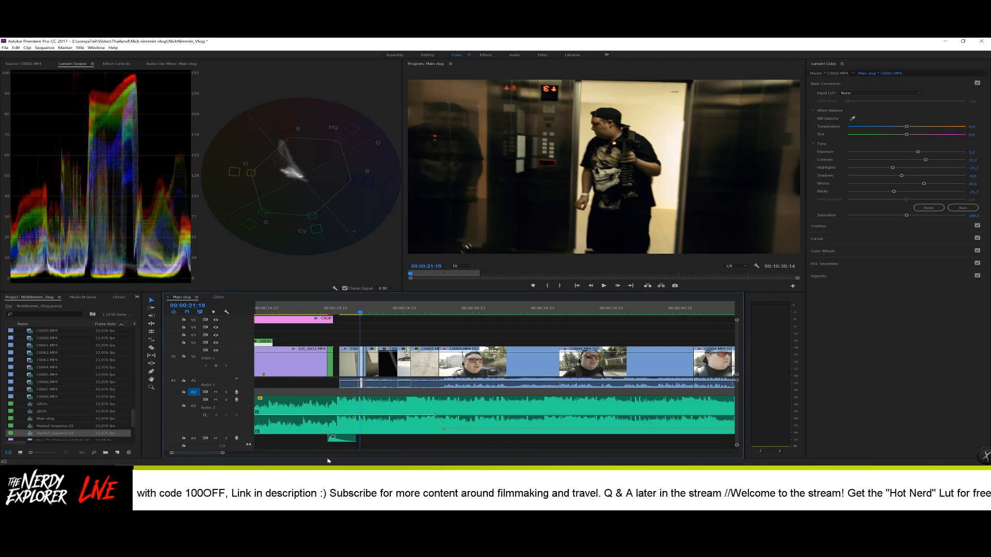
click(525, 313)
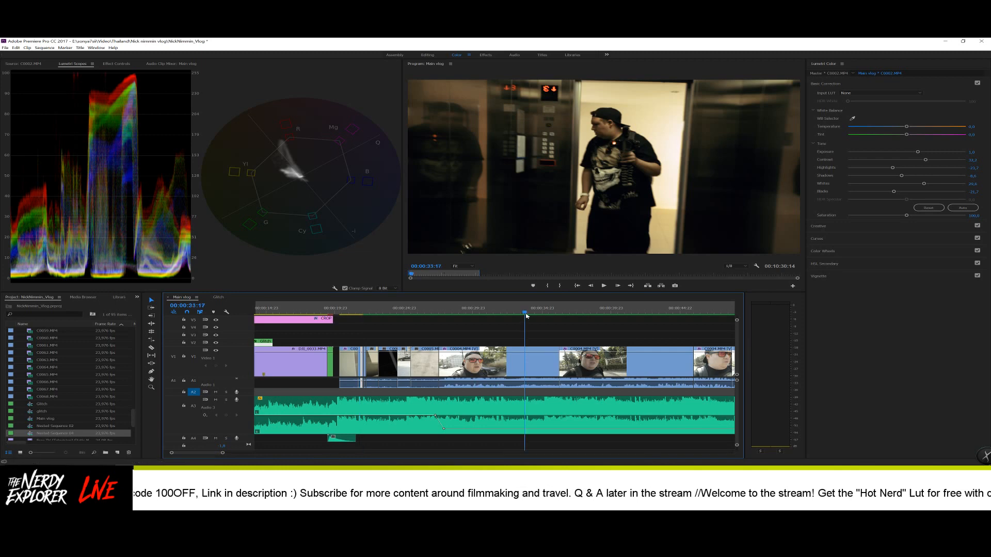
drag(526, 316, 453, 318)
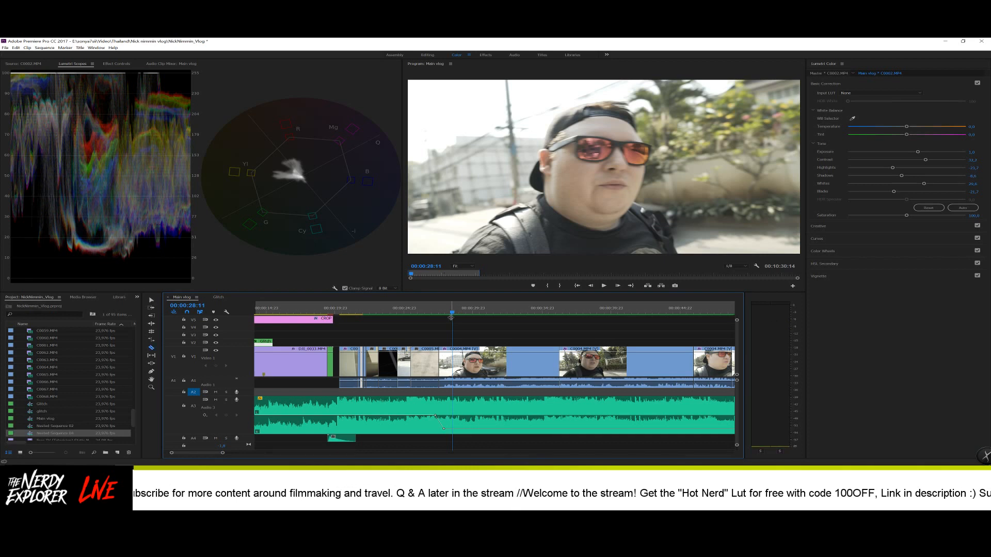
click(454, 356)
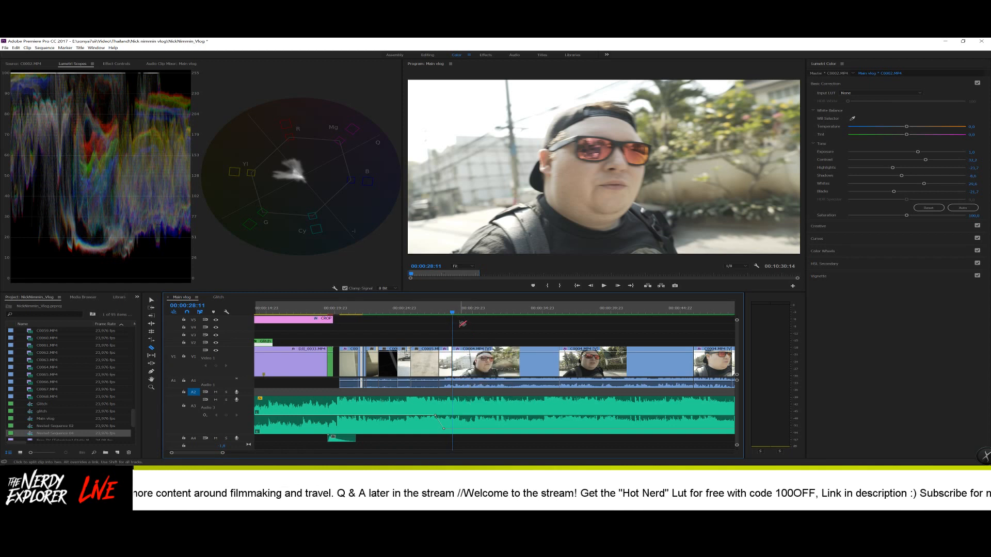
key(v)
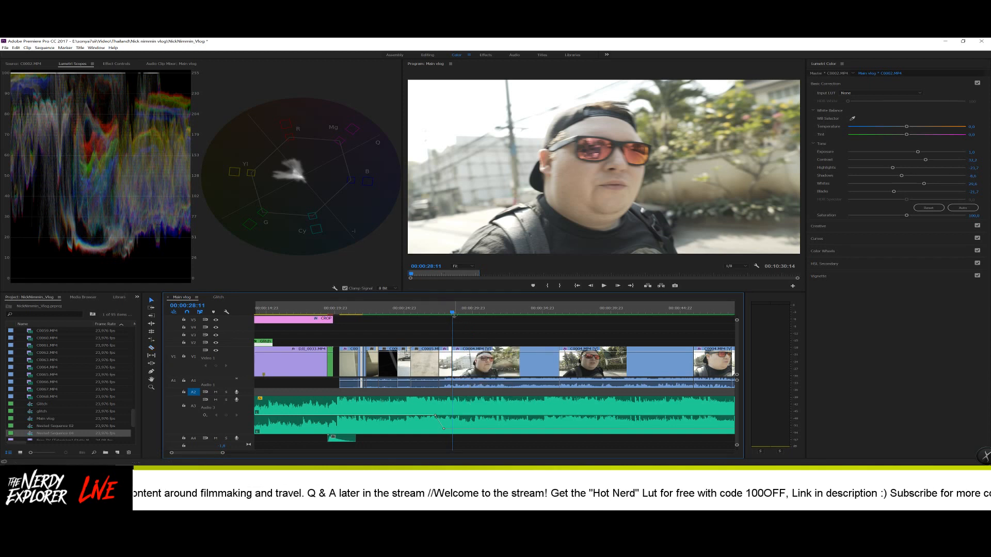
- Place the playhead at 00:00:28:06, select the C0004.MP4 segment after the cut and bring the project's media list into focus
drag(454, 315, 449, 315)
click(471, 369)
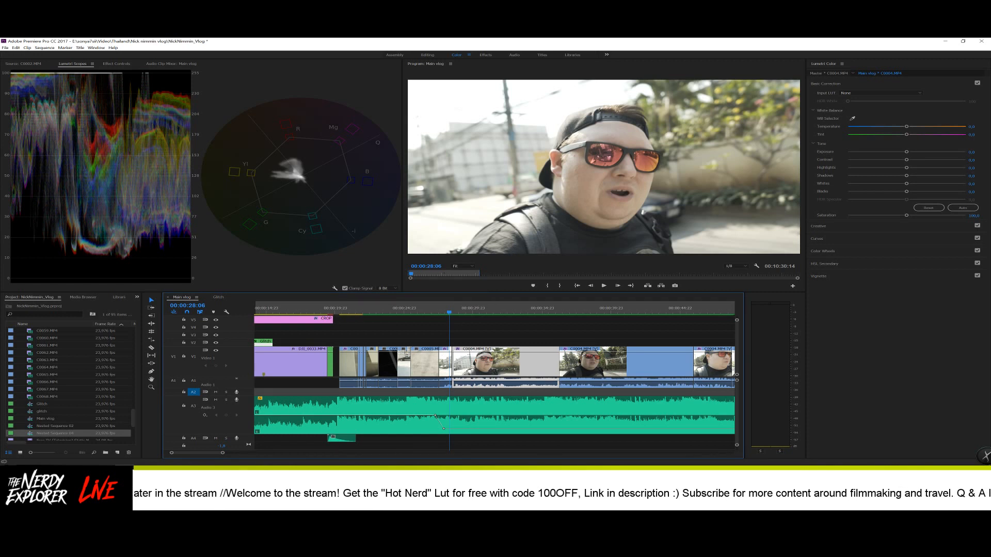
click(35, 299)
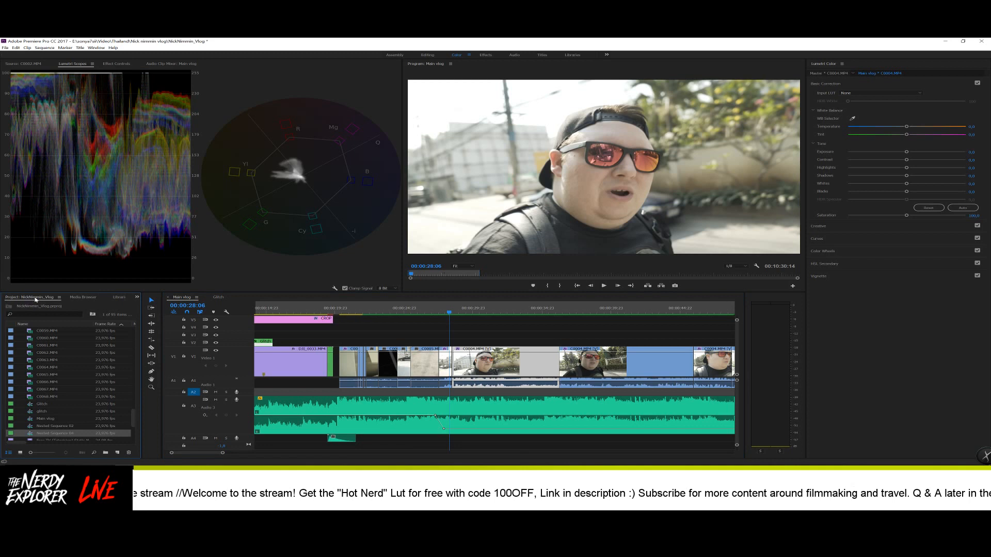
- Create a 23.976 fps adjustment layer in the project and place it on the track above the two outdoor C0004.MP4 segments
click(118, 453)
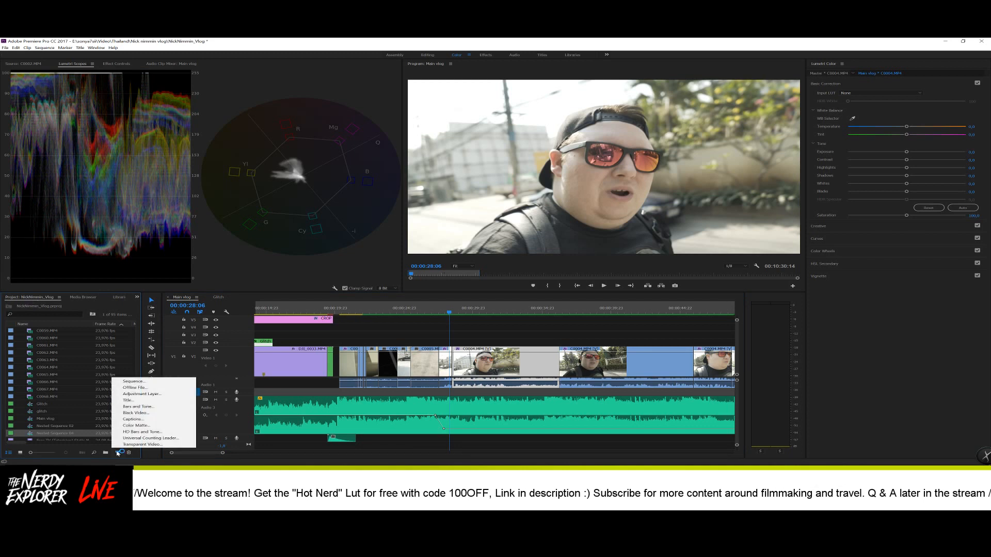
click(147, 393)
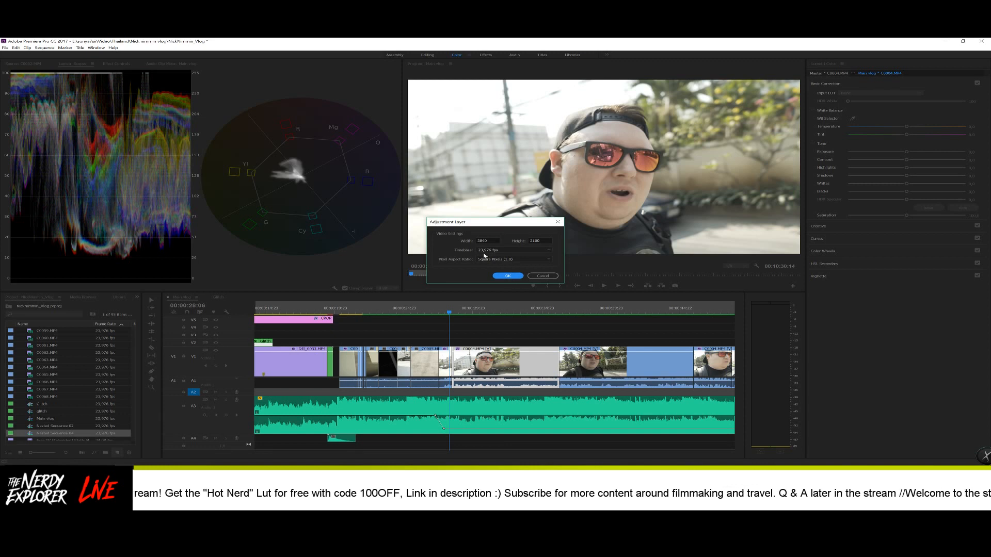
click(507, 276)
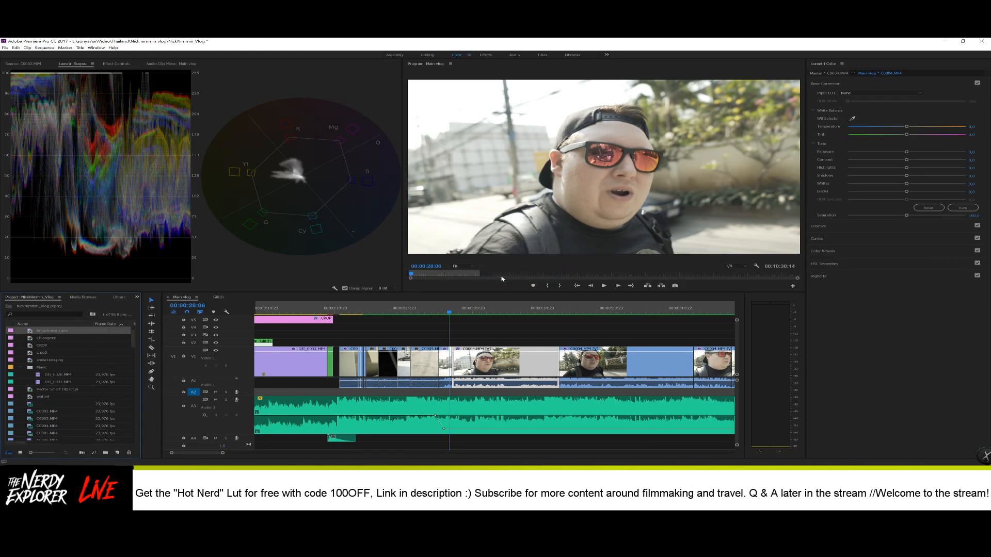
click(74, 333)
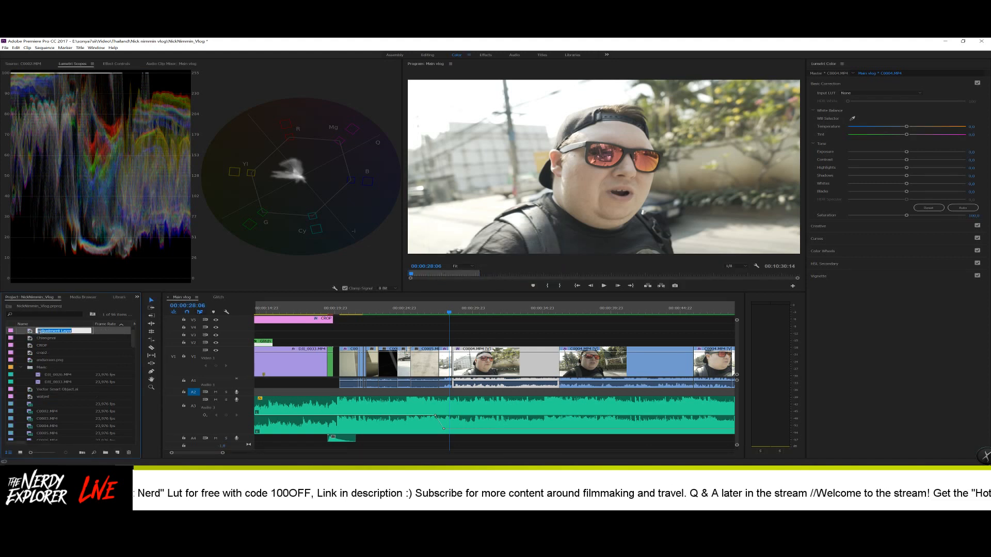
click(32, 334)
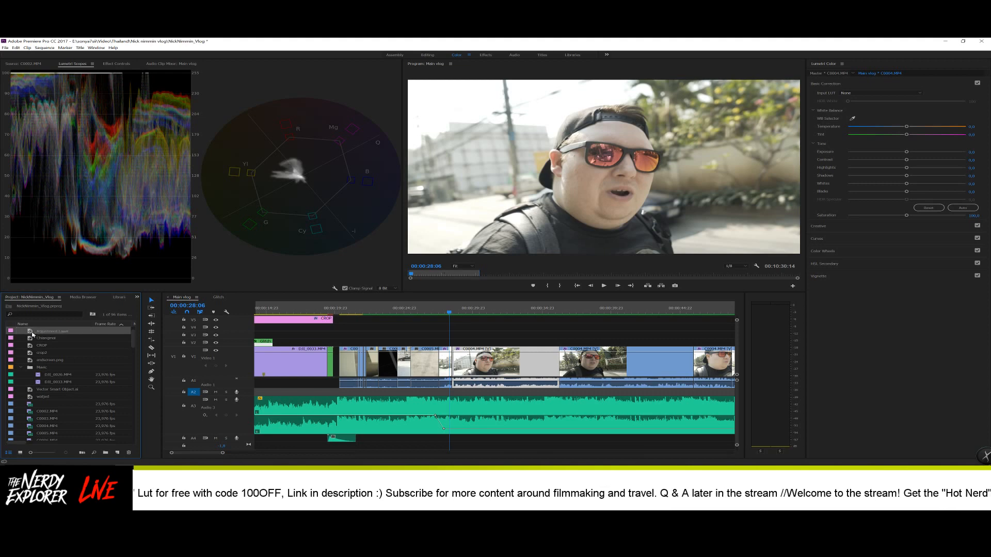
drag(33, 334, 454, 316)
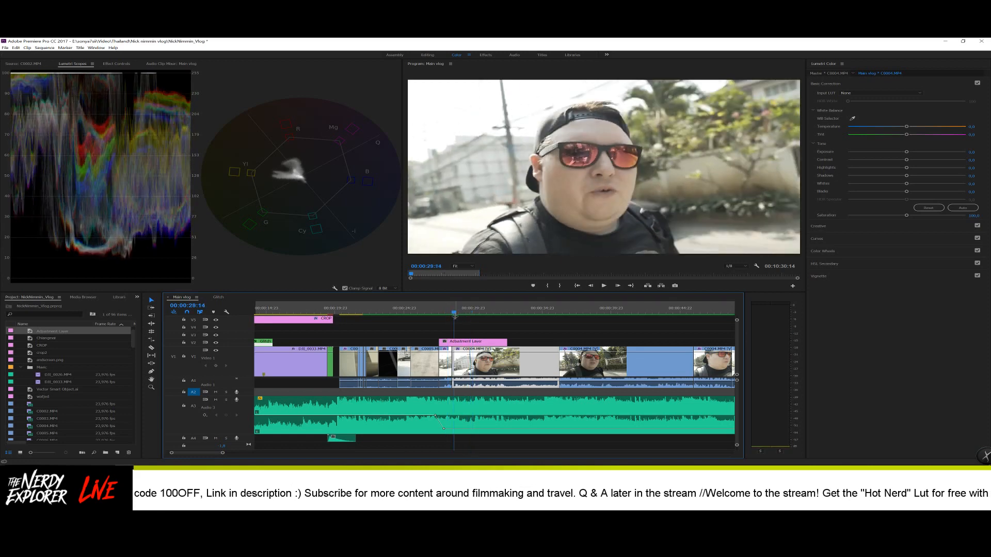
- Apply the HotNerd.CUBE file from the HotNerd Lut folder as the creative look on the timeline's adjustment layer
click(460, 343)
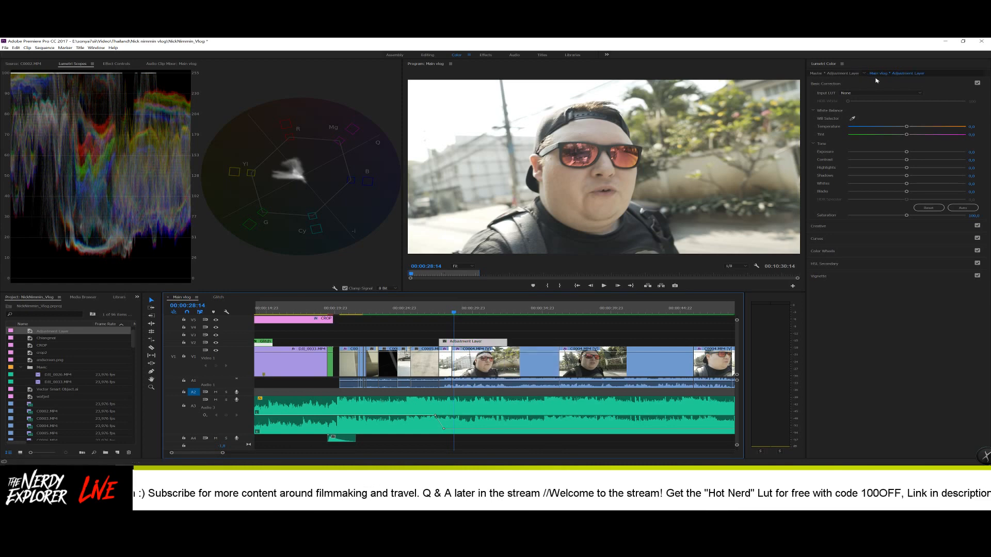
click(844, 228)
click(888, 106)
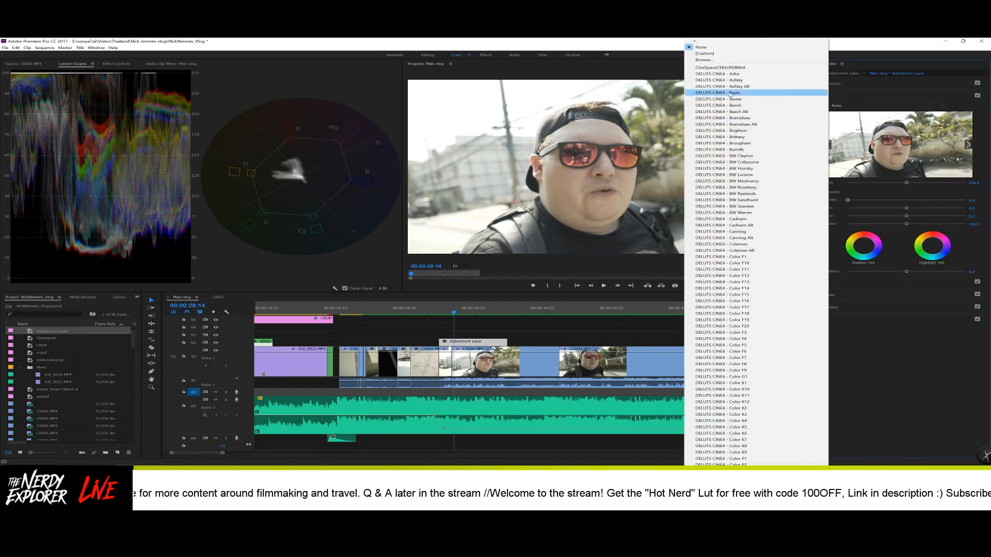
click(713, 60)
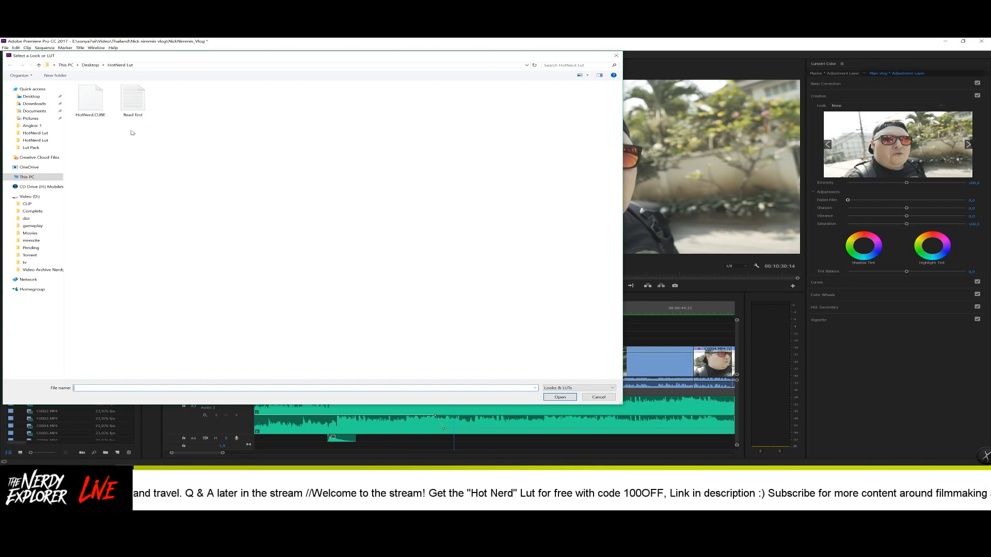
click(92, 101)
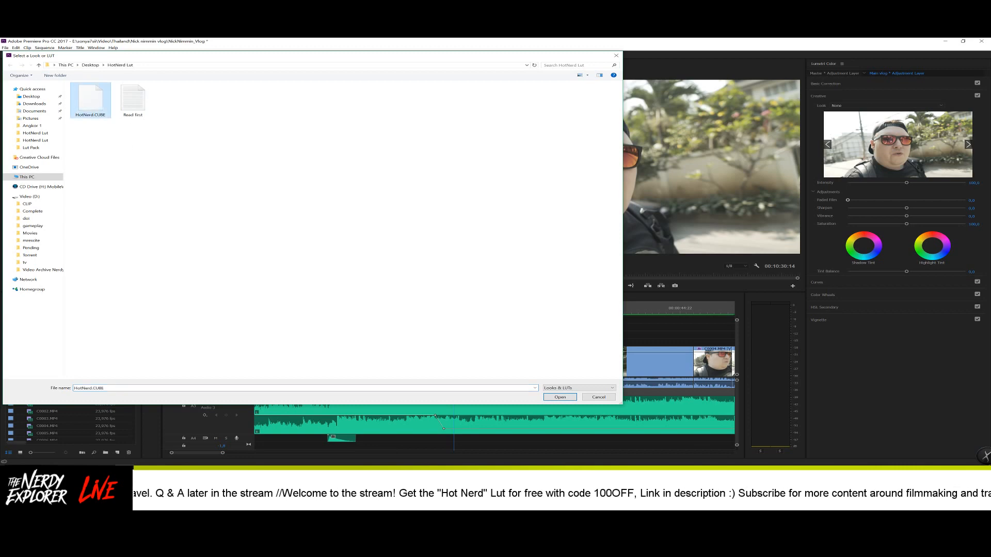
click(560, 398)
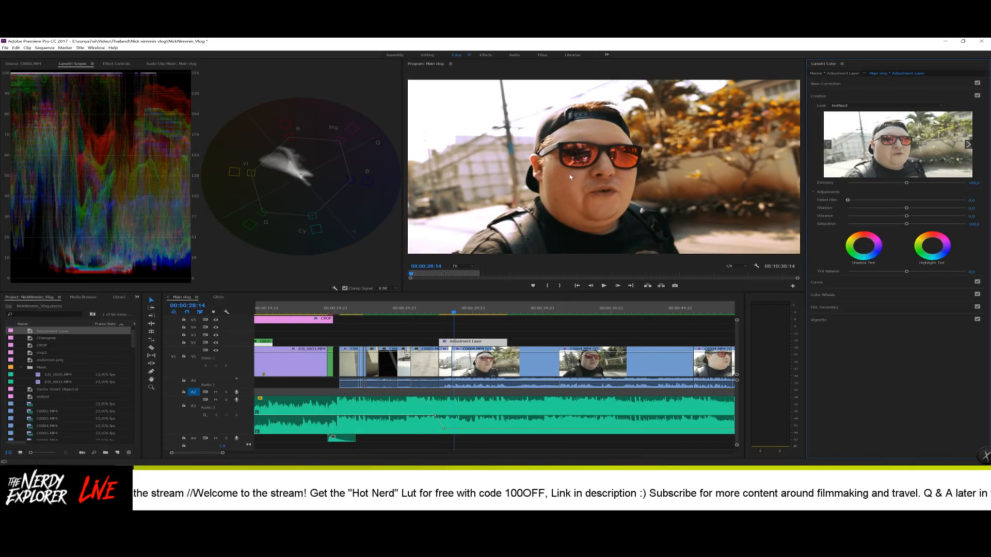
- Compare the outdoor shot with and without the look by hiding and showing the adjustment layer's track twice
click(216, 343)
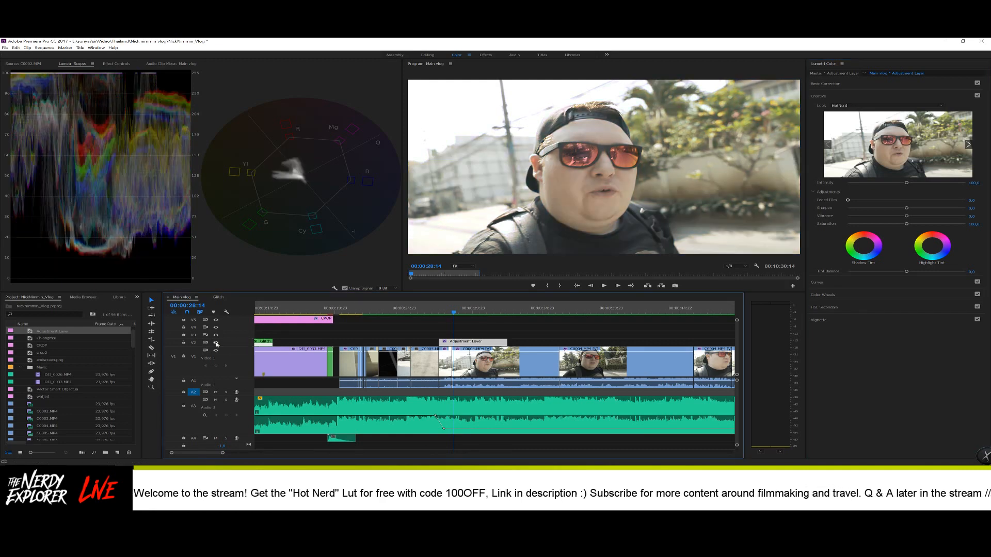
click(217, 342)
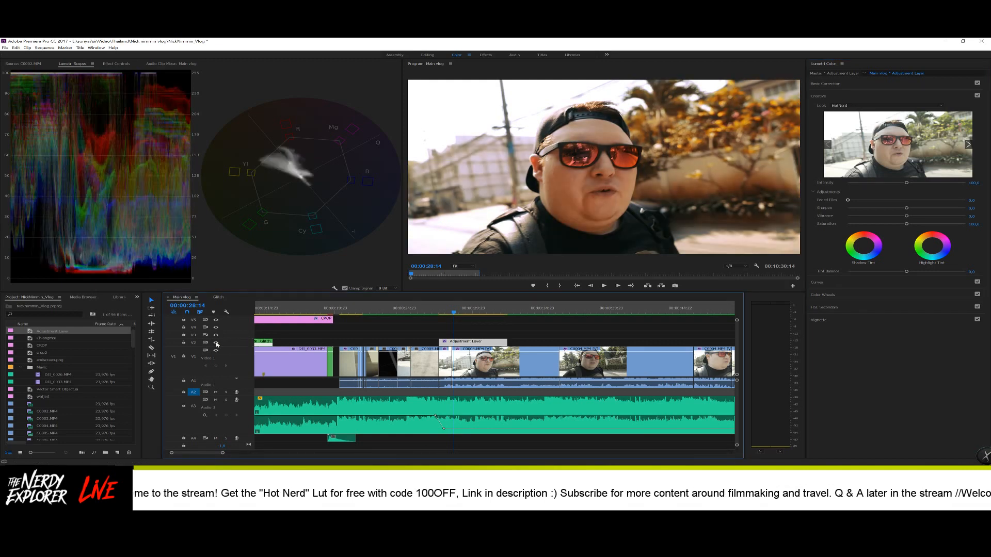
click(216, 342)
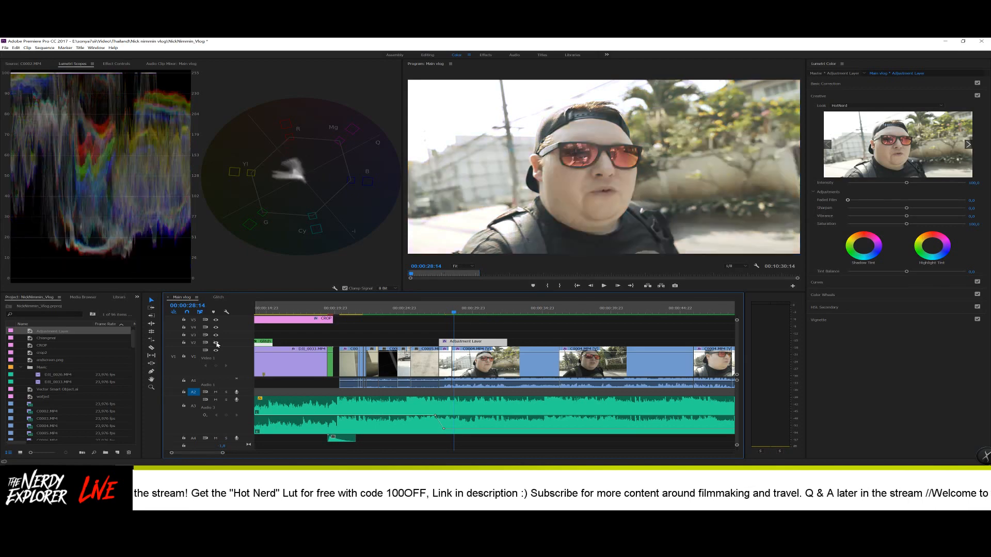
click(216, 343)
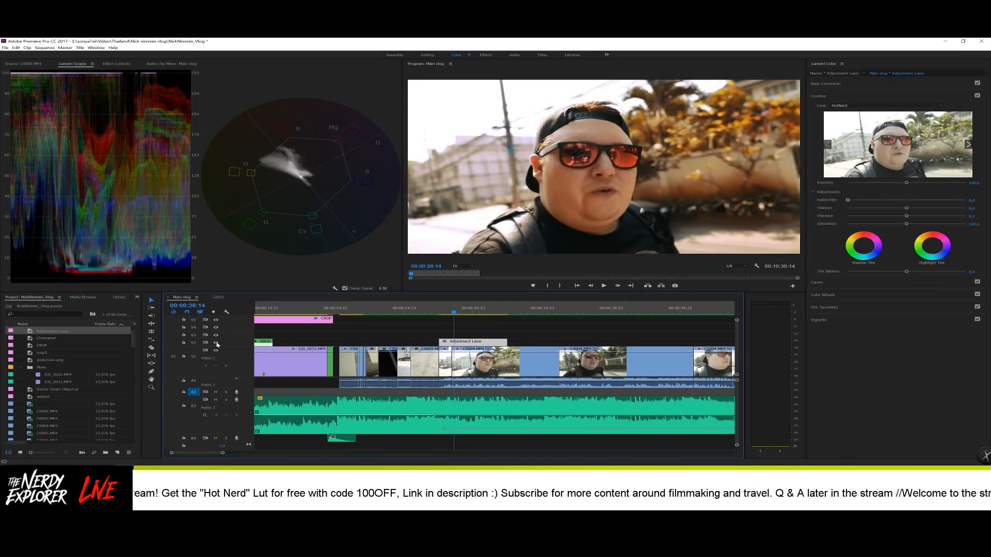
- Inspect the C0004.MP4 segments on both sides of the cut beneath the adjustment layer, between 00:00:28:06 and 00:00:29:03
drag(454, 313, 449, 313)
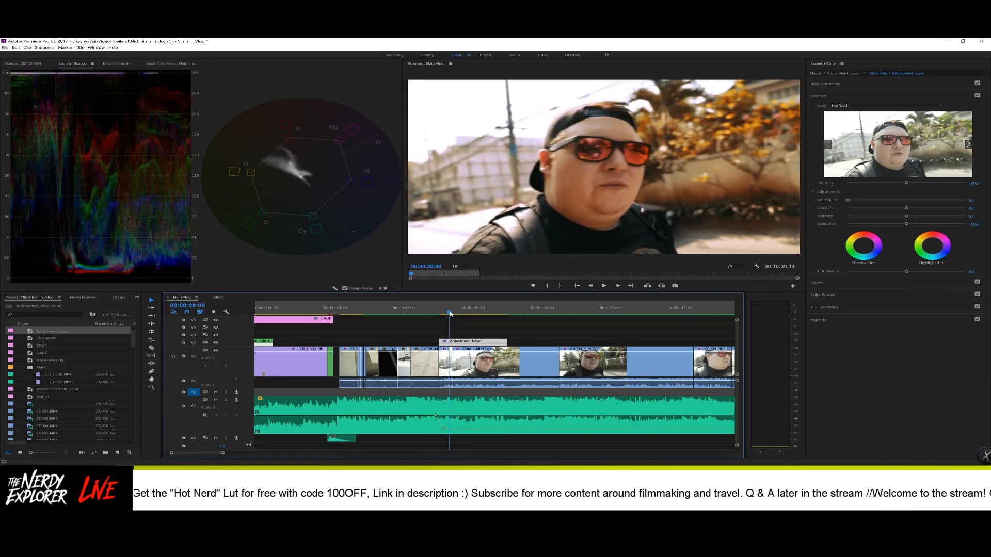
click(446, 364)
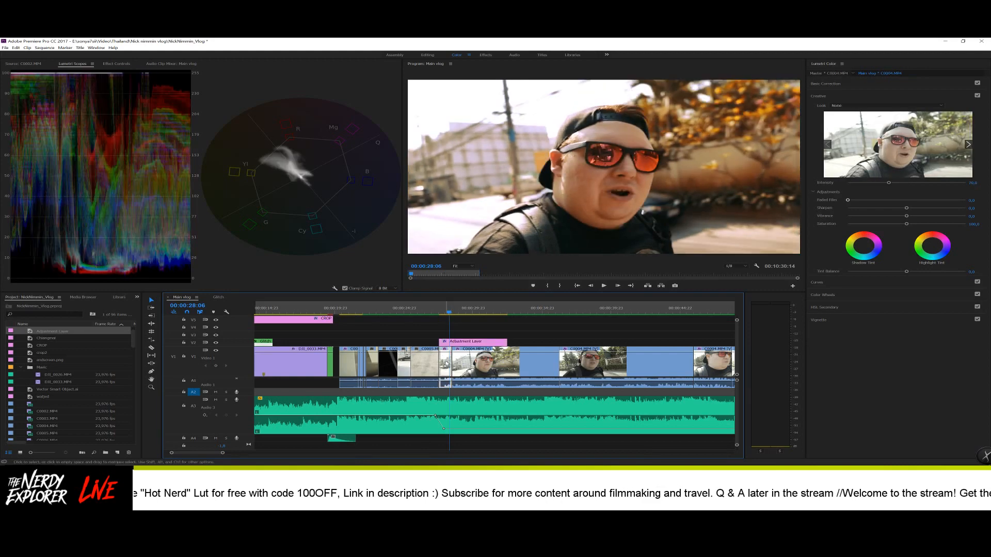
click(462, 313)
click(464, 361)
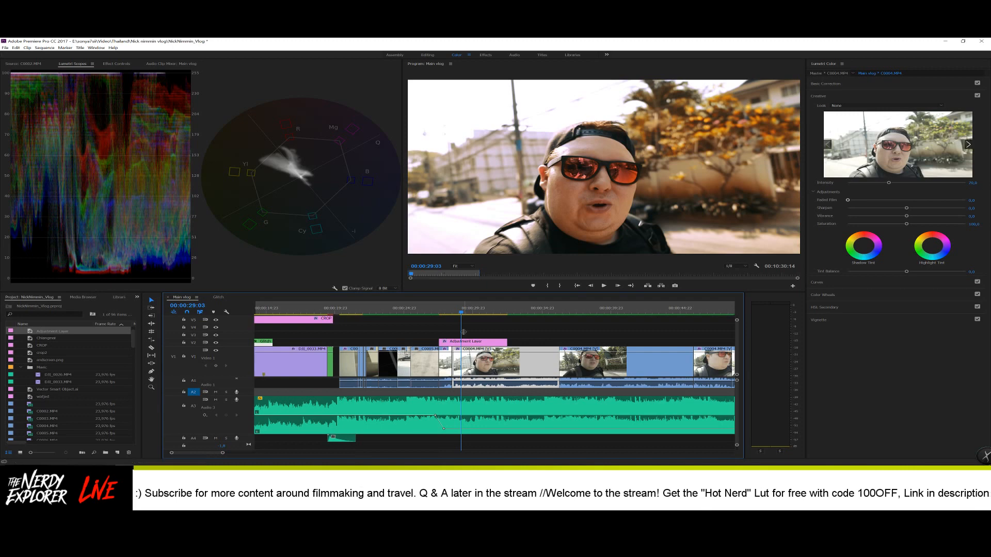
click(453, 314)
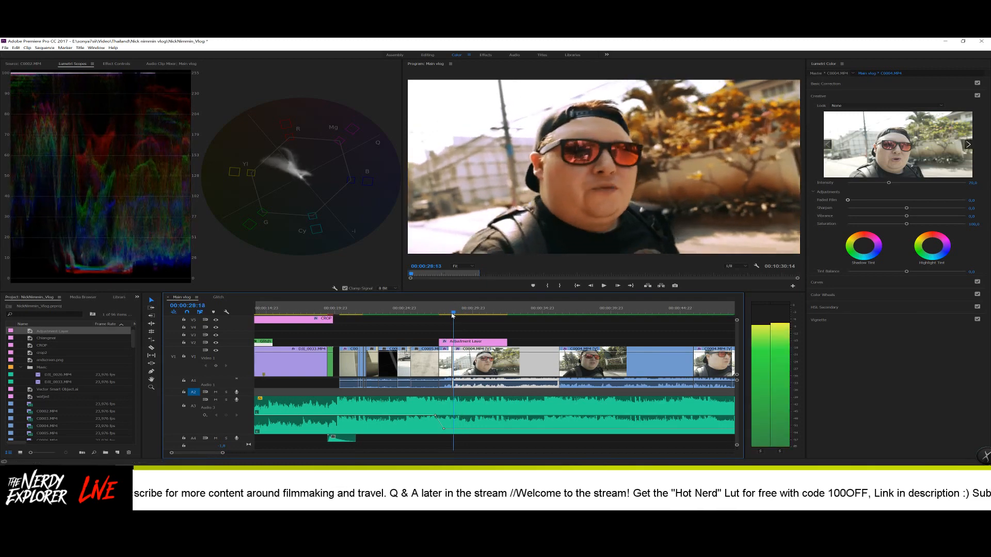
click(451, 313)
click(447, 358)
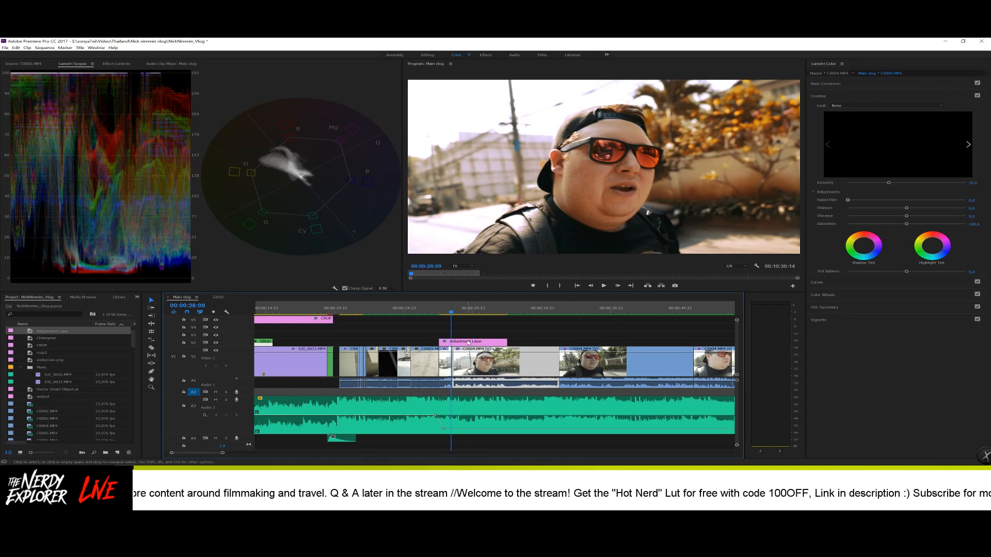
- Raise the adjustment layer's exposure and contrast slightly, and delete the layer from the timeline
click(468, 342)
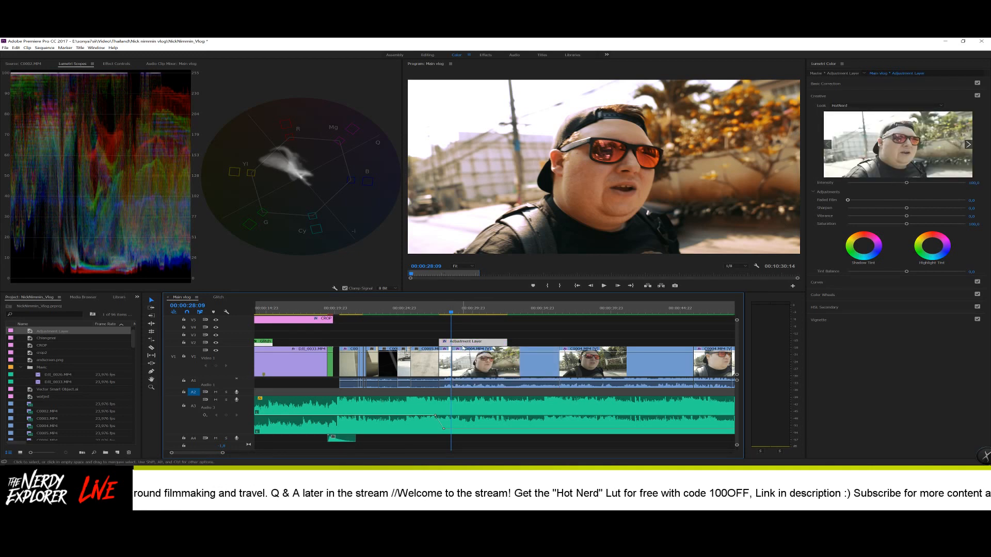
click(829, 84)
mouse_move(906, 152)
mouse_down()
mouse_move(923, 152)
mouse_move(907, 151)
mouse_move(910, 162)
mouse_up()
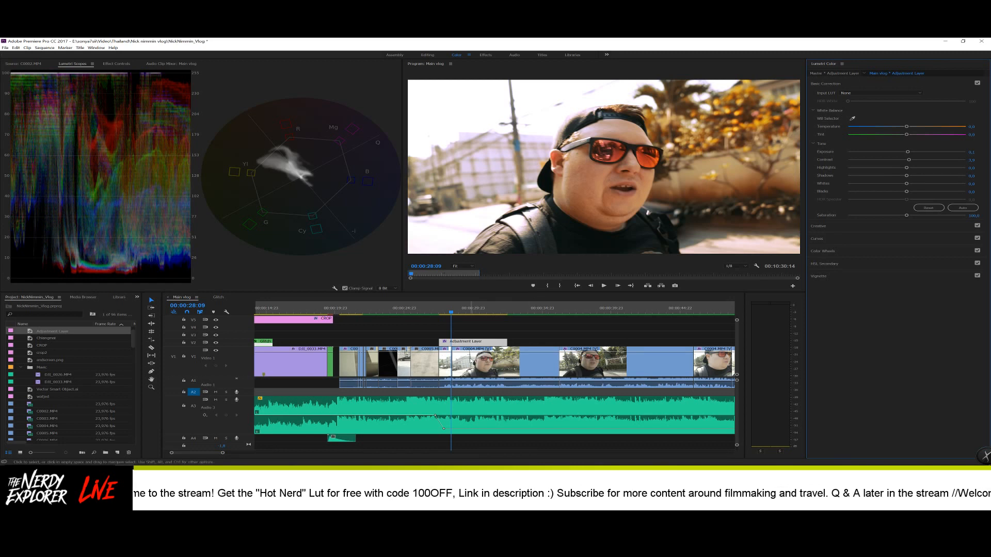
click(475, 342)
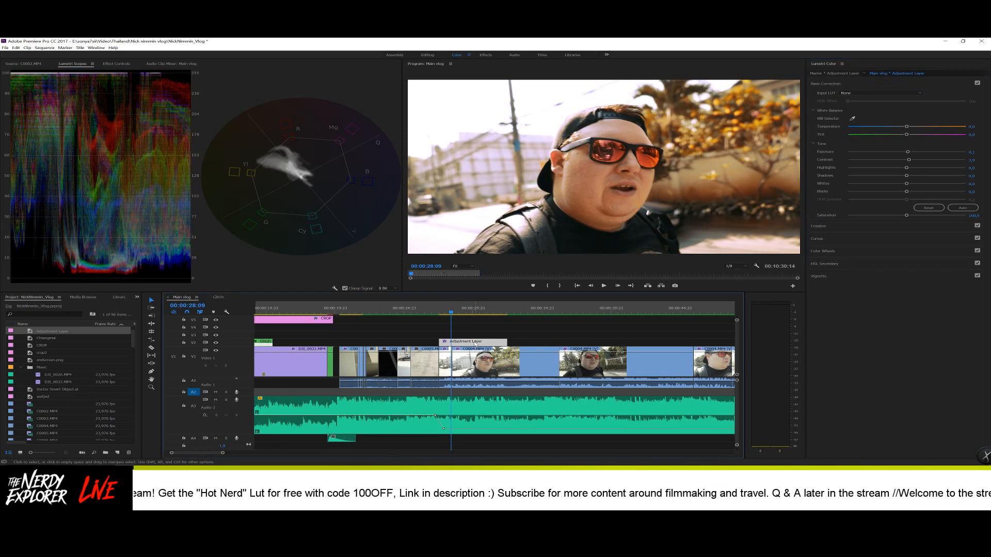
key(Delete)
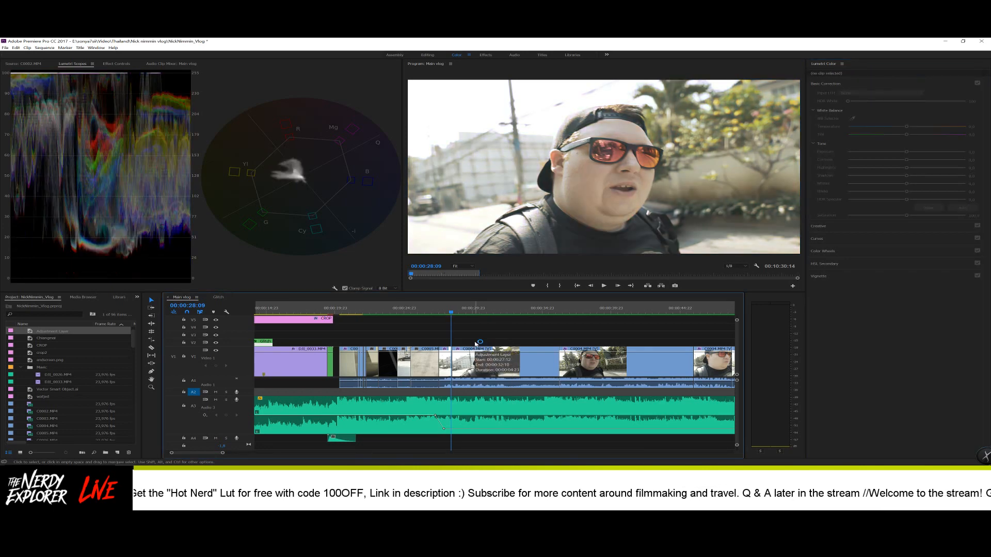
- Review the elevator shots from 00:00:21:02 to 00:00:22:00, comparing the graded clip with the mirrored transition piece
click(429, 362)
drag(445, 313, 350, 321)
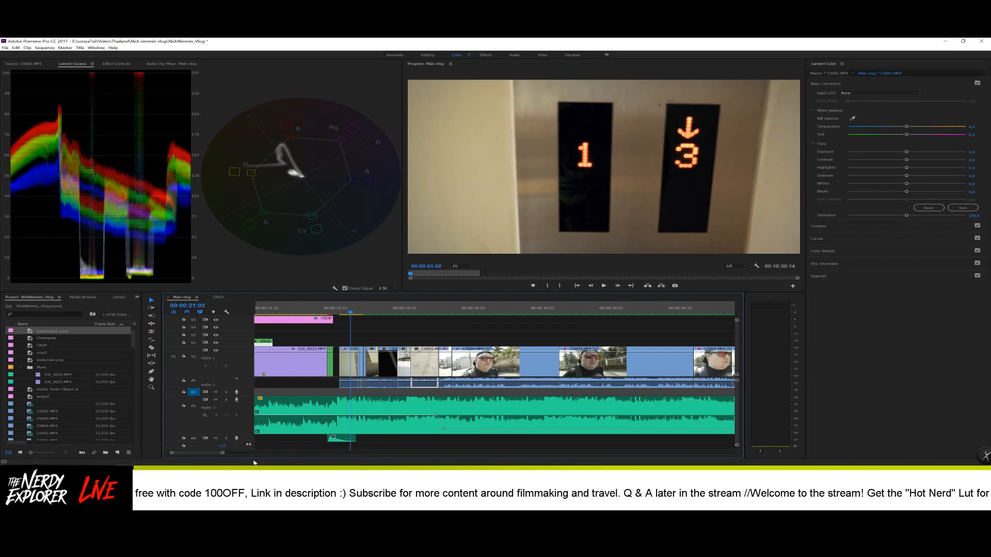
drag(223, 453, 189, 454)
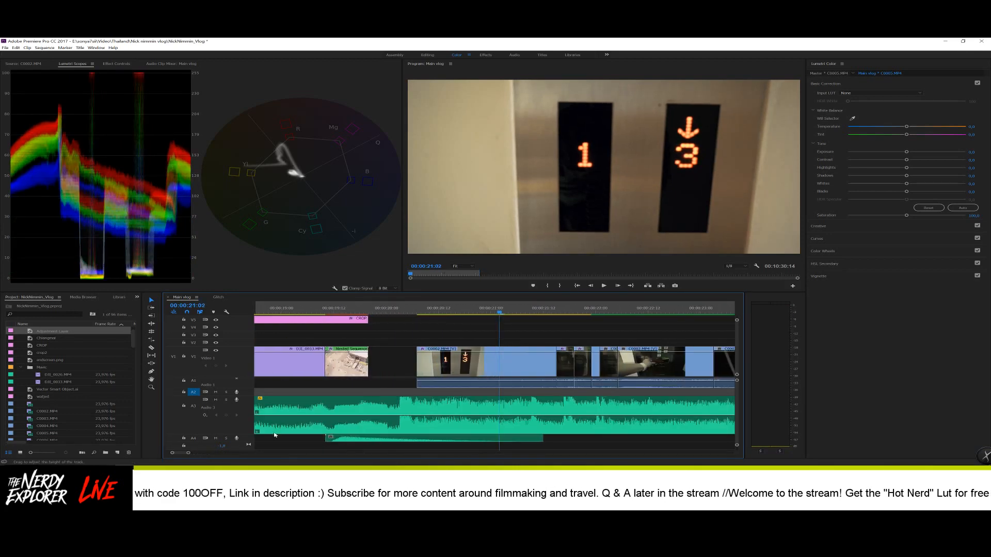
click(560, 313)
drag(560, 313, 578, 312)
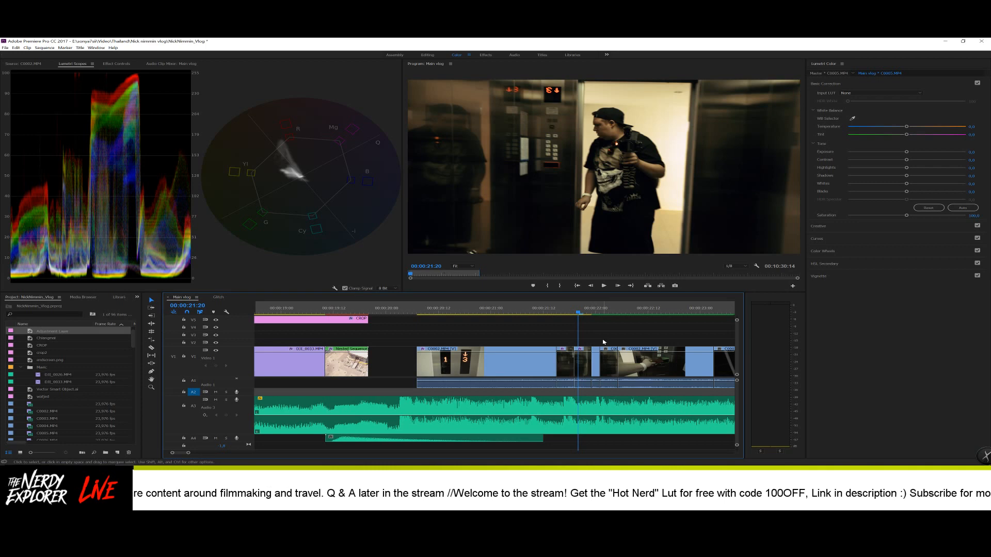
key(space)
click(596, 313)
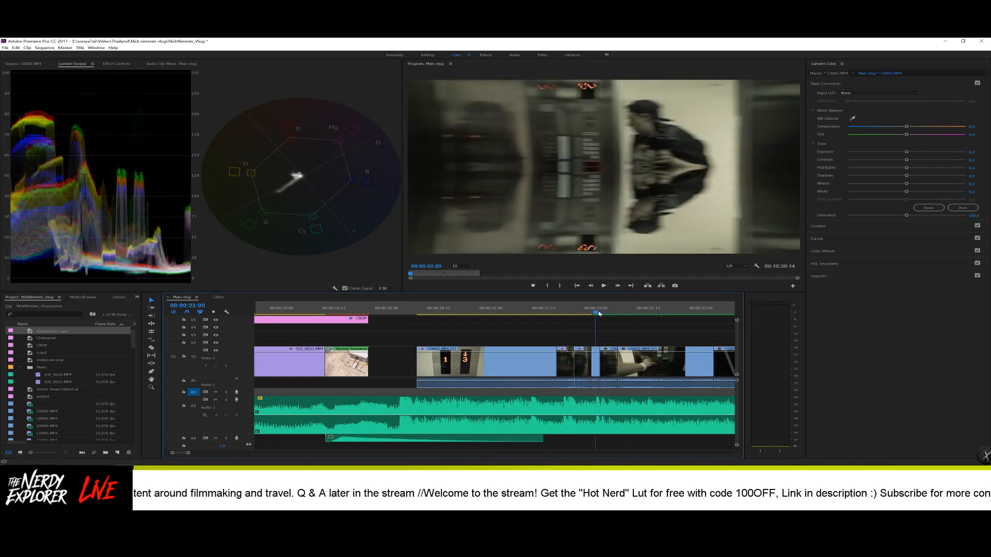
- Copy the Lumetri Color effect from the graded C0002.MP4 elevator segment at 00:00:21:20
click(578, 312)
click(587, 362)
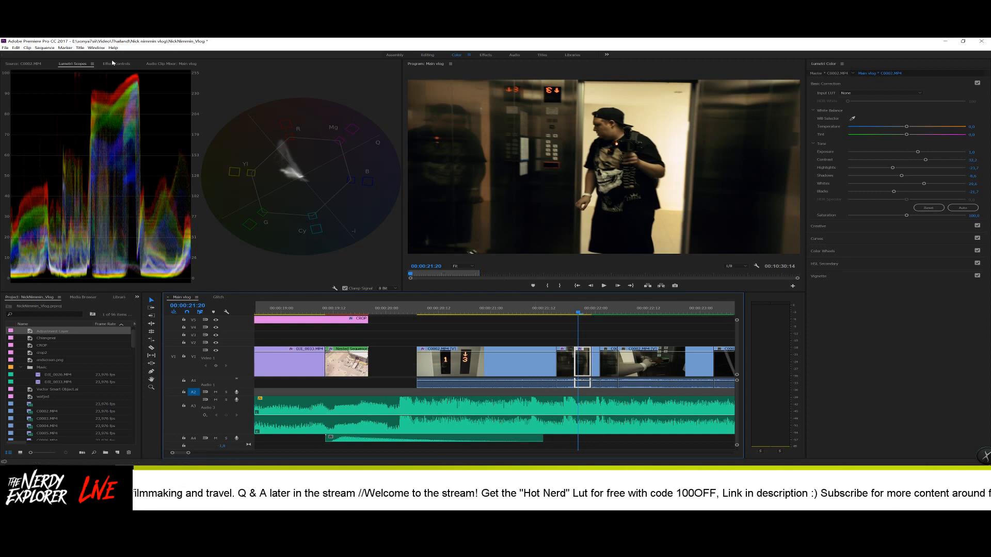
click(114, 63)
click(52, 178)
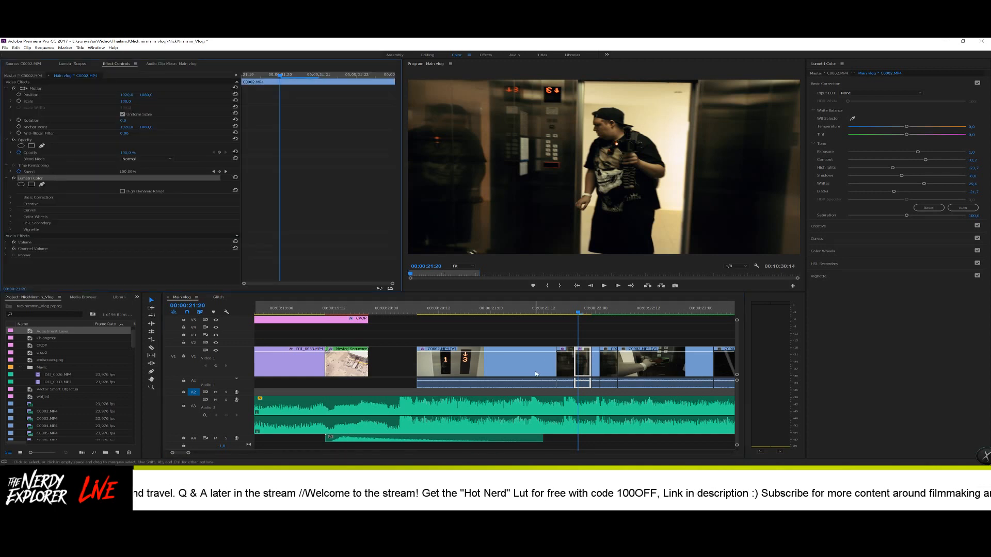
- Paste the Lumetri Color effect onto the short mirrored C0002.MP4 segment at 00:00:22:00
click(597, 312)
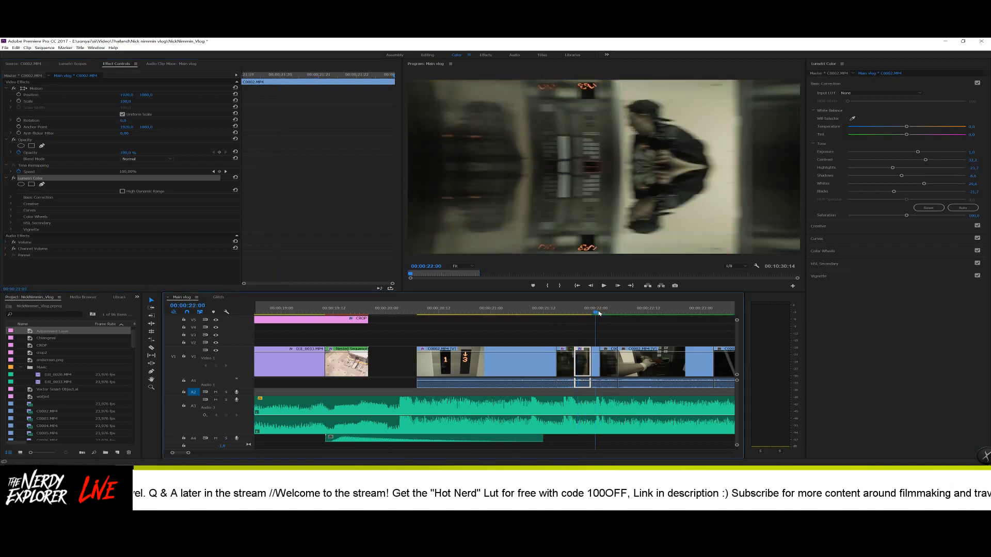
click(594, 363)
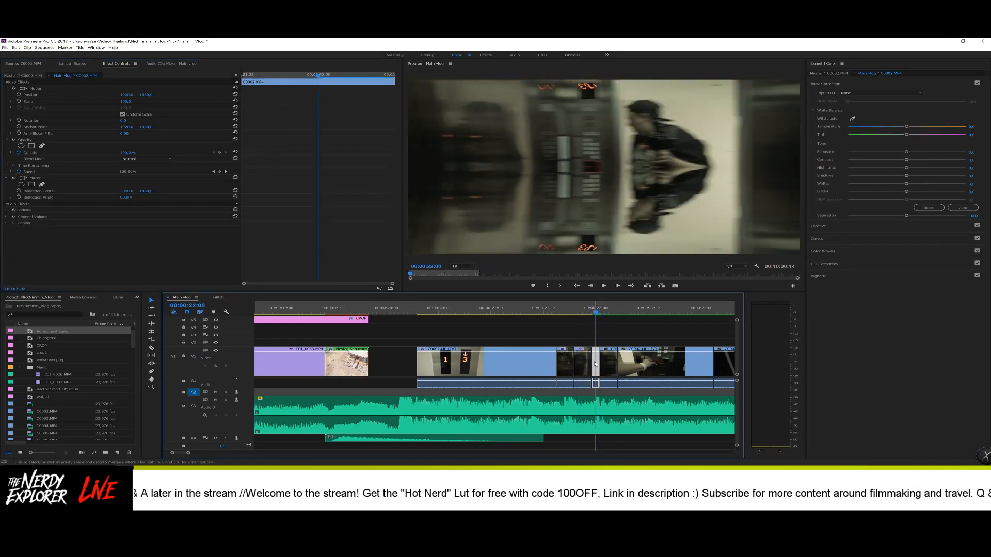
click(593, 371)
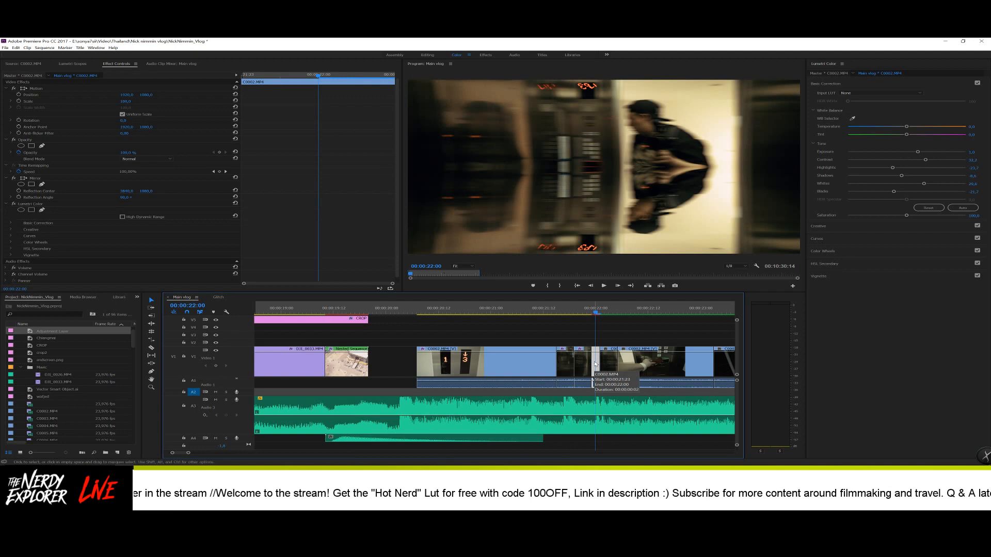
- Paste the copied Lumetri Color effect onto the short C0002.MP4 segment at 00:00:22:02
drag(597, 314, 604, 315)
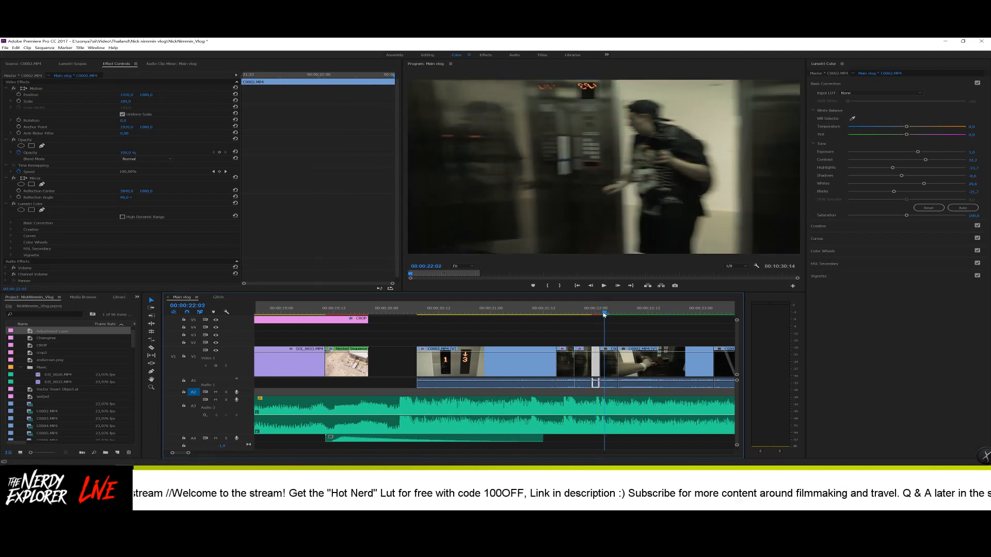
click(609, 368)
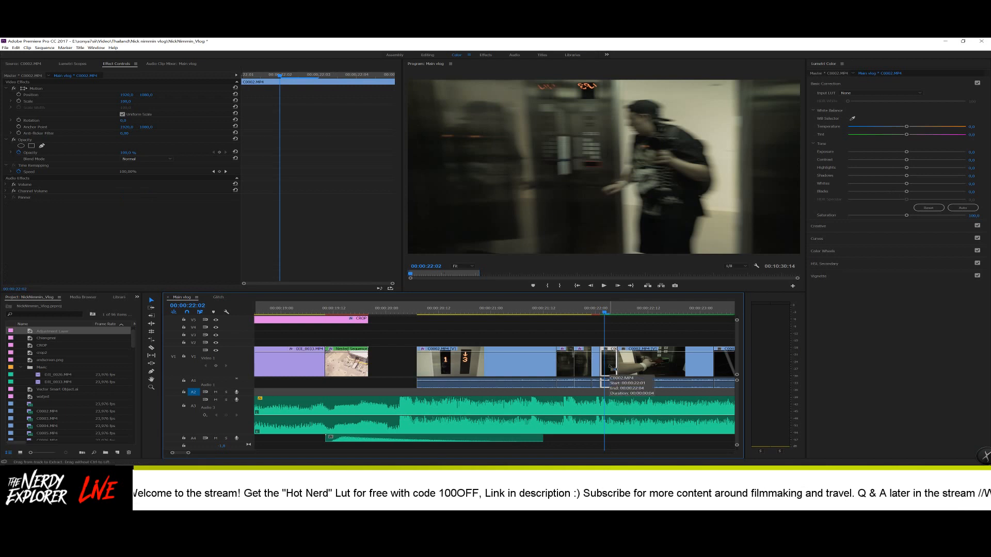
key(ctrl+v)
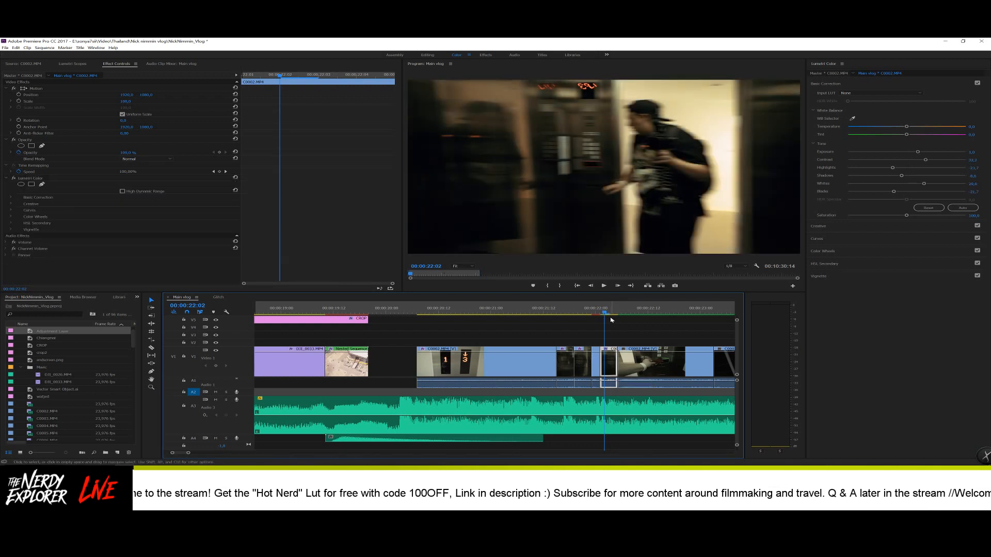
- Show the Lumetri Scopes and paste the grade onto the C0002.MP4 elevator button clip at 00:00:22:05
click(76, 65)
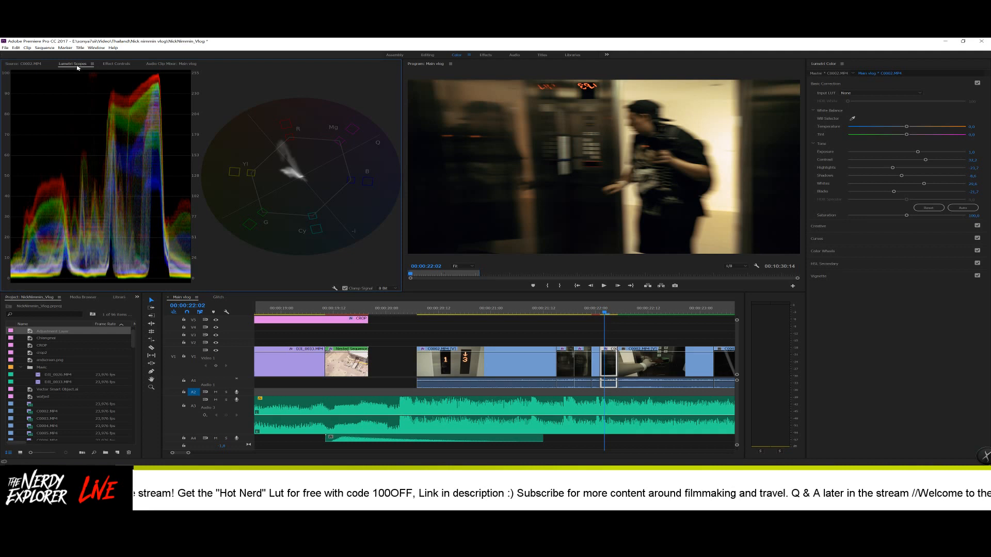
click(617, 312)
click(622, 362)
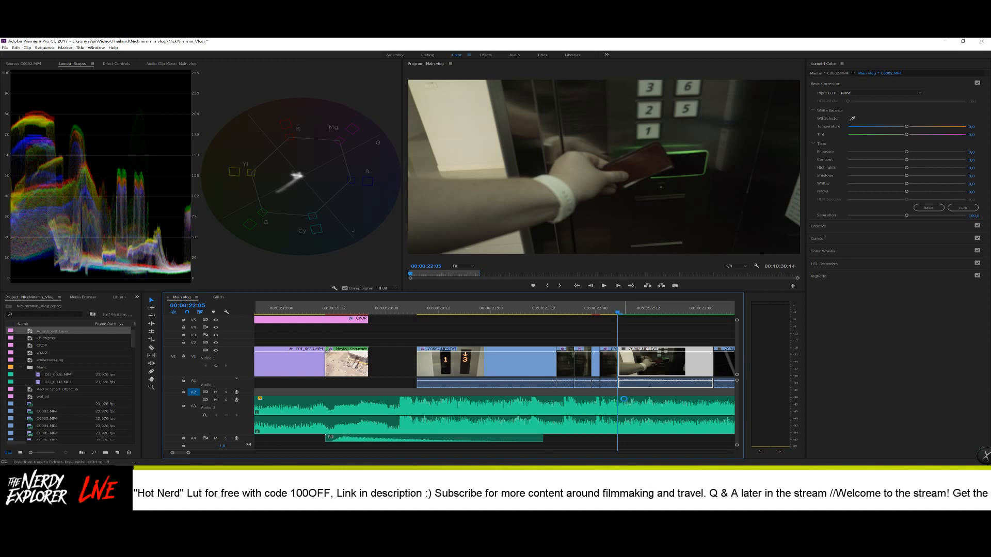
key(ctrl+v)
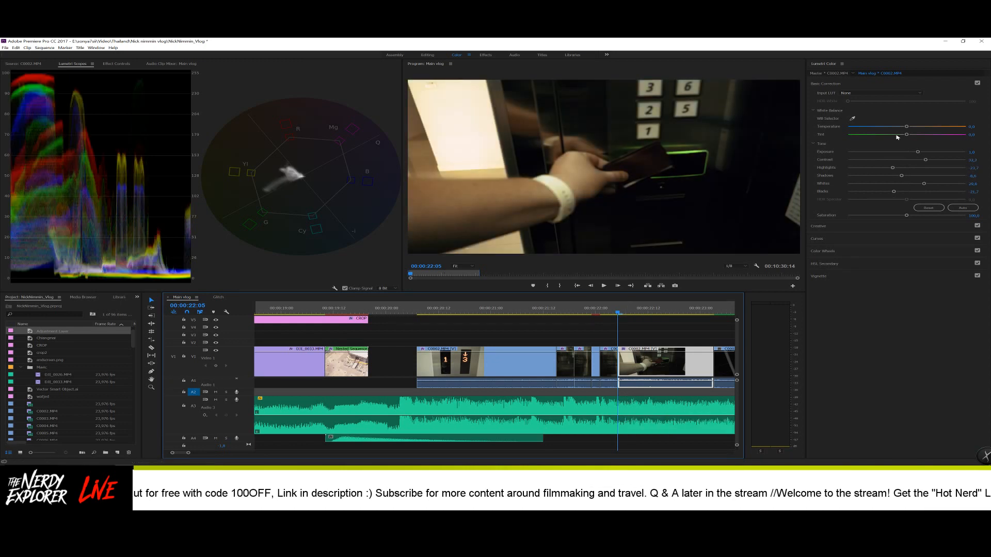
- Set the elevator button clip's look intensity to about 80 and lower its exposure and contrast slightly
click(853, 226)
drag(883, 182, 895, 184)
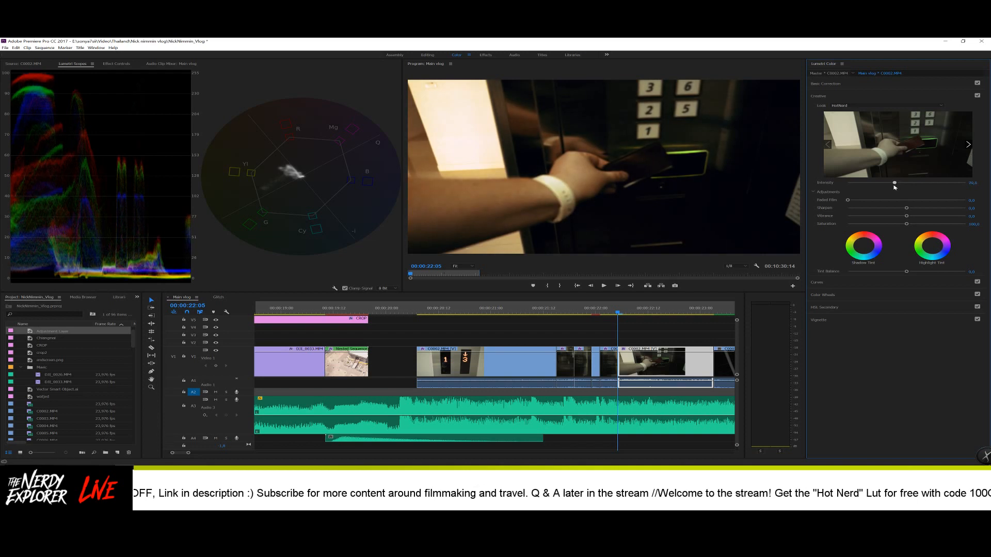
click(862, 85)
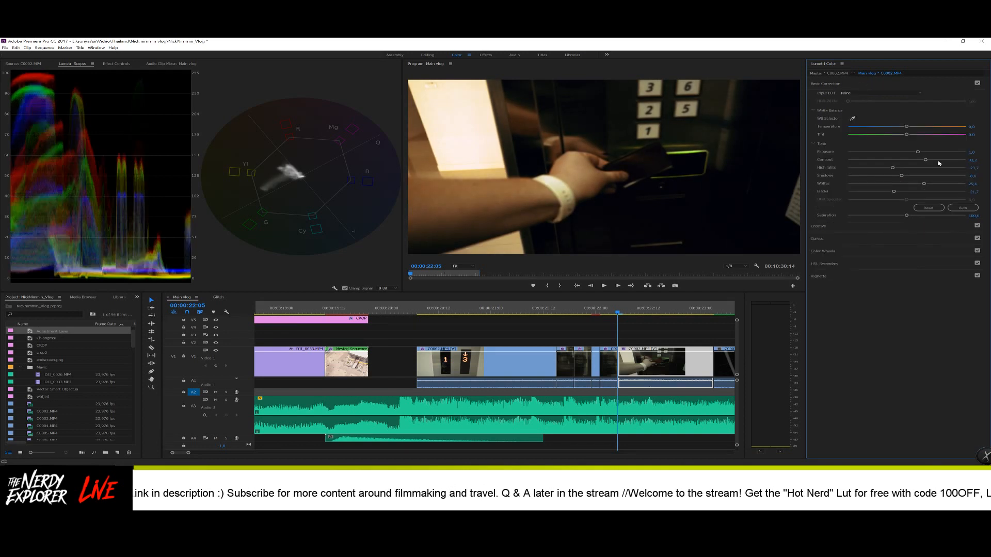
drag(918, 153, 917, 154)
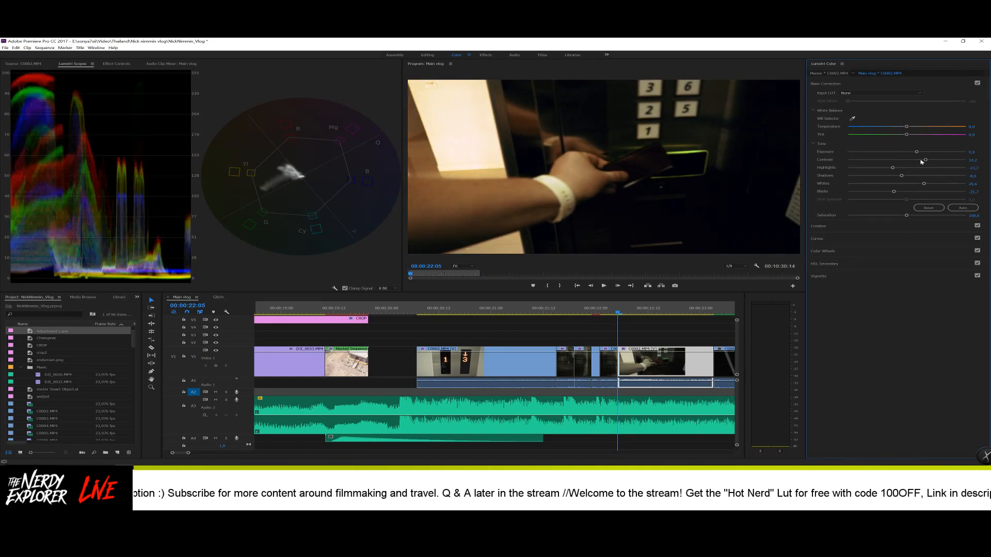
click(921, 161)
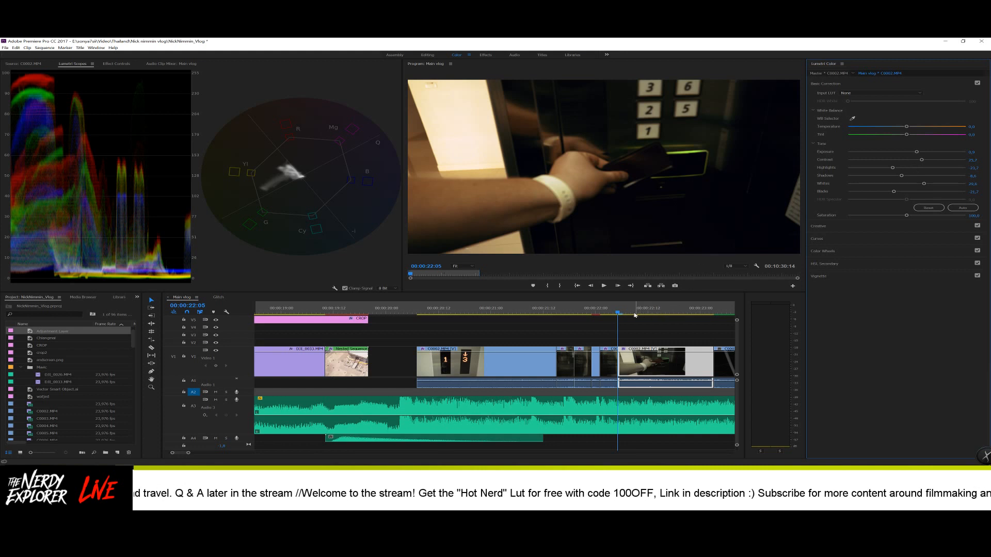
key(Right)
key(Right)
key(Right)
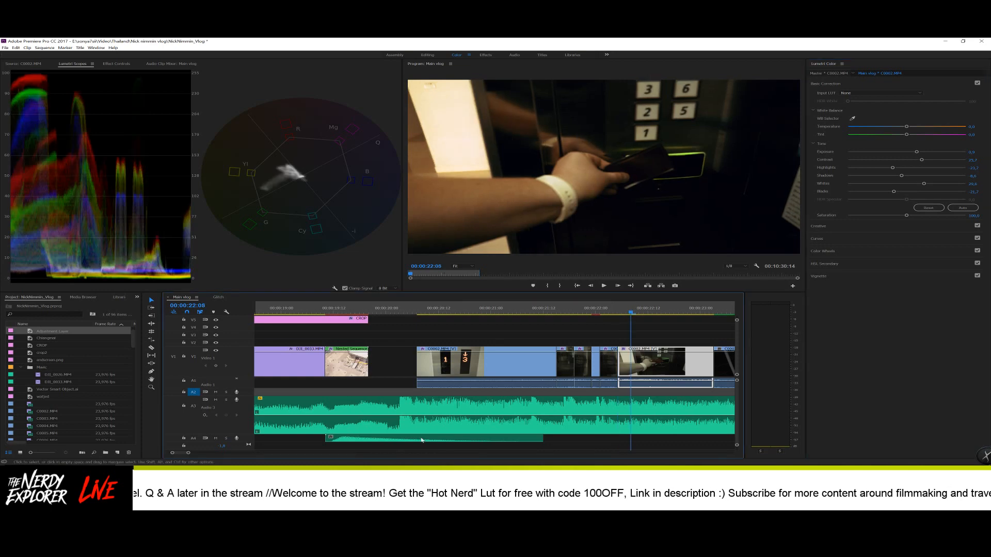
- Apply the HotNerd look from its LUT file to the C0003.MP4 lobby clip at 00:00:23:04
drag(189, 454, 194, 453)
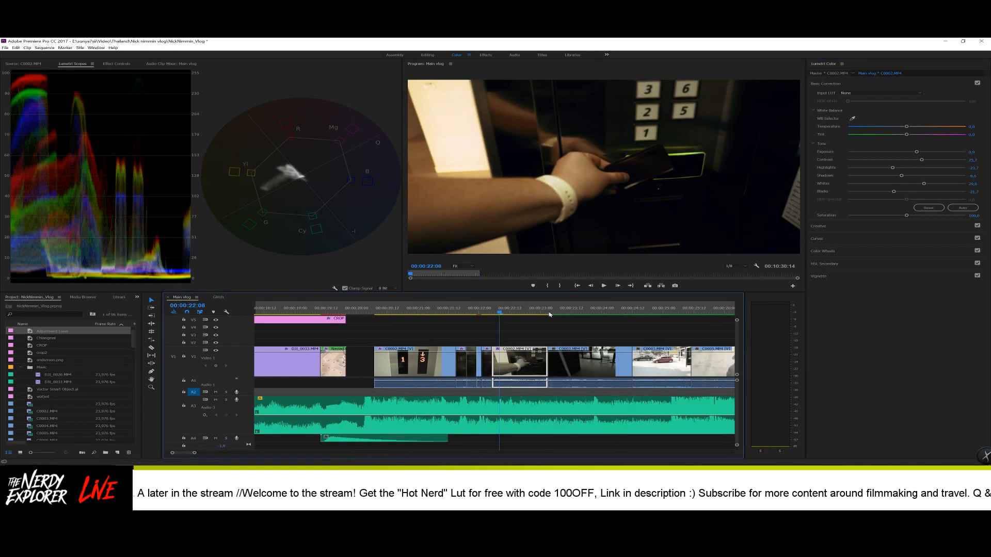
key(Down)
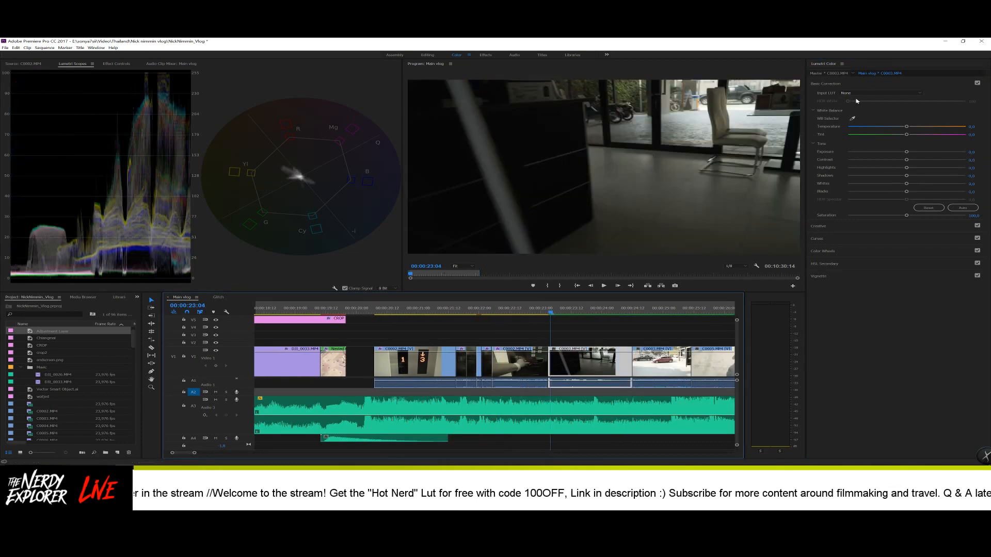
click(840, 226)
click(860, 106)
click(703, 60)
click(98, 99)
double_click(98, 98)
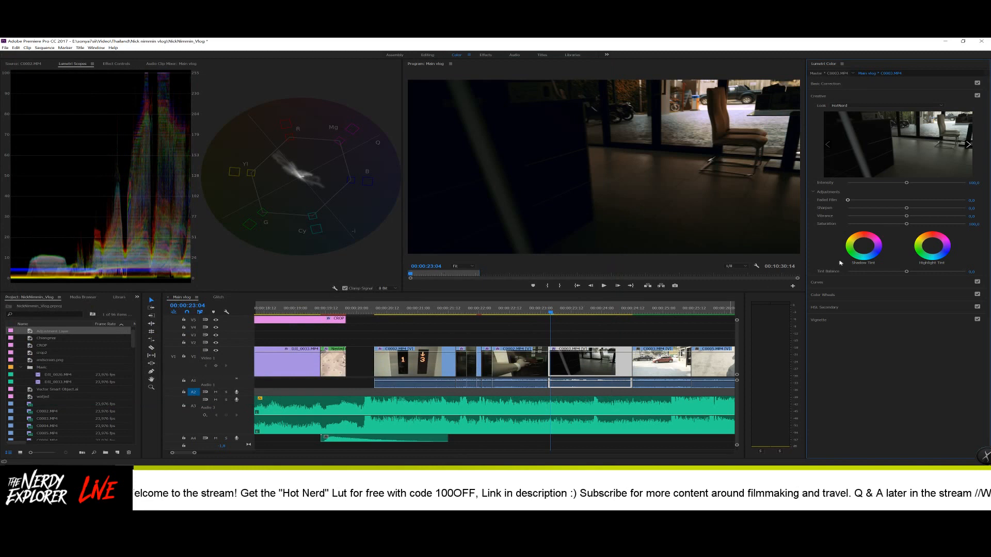
- Try a slightly higher exposure on the lobby clip, and reset its basic tone settings
click(867, 85)
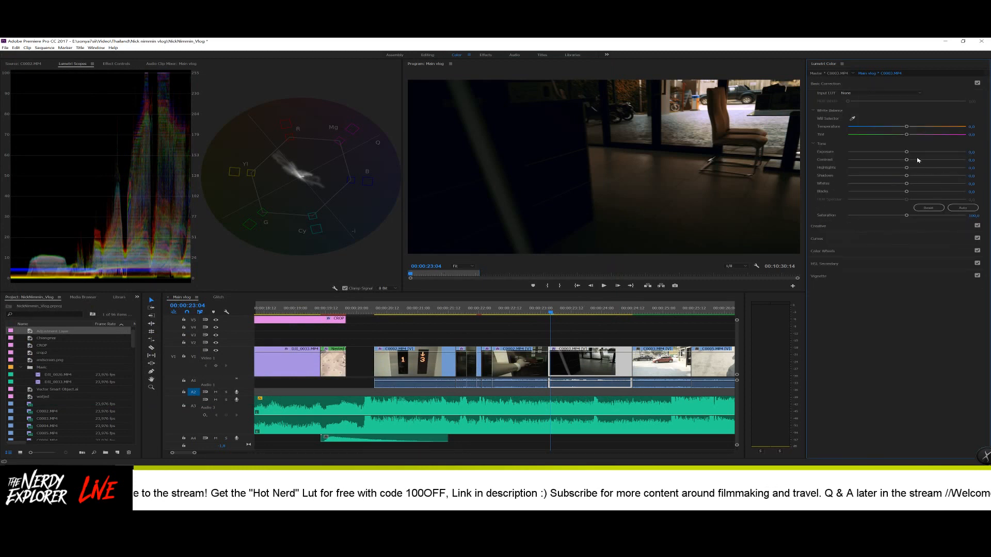
drag(906, 152, 918, 155)
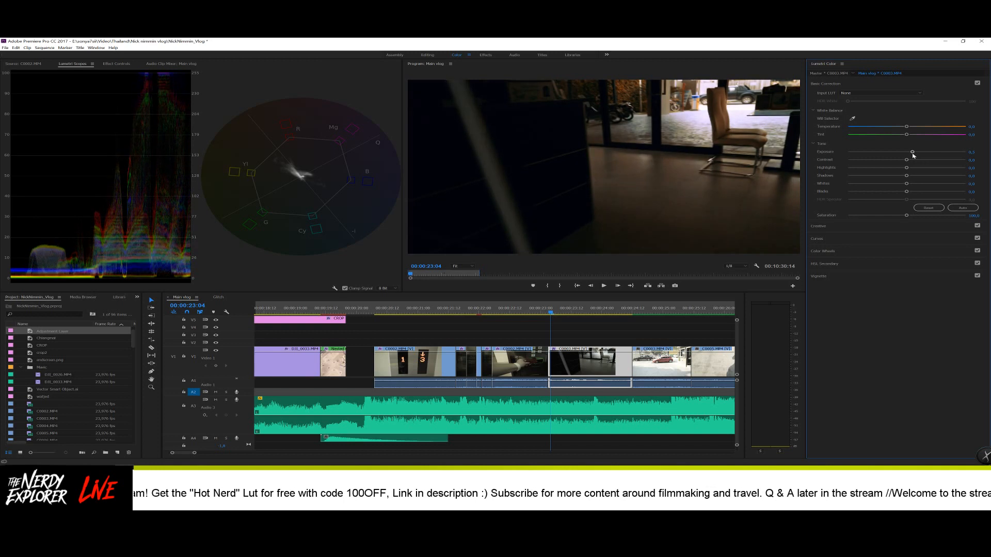
click(928, 208)
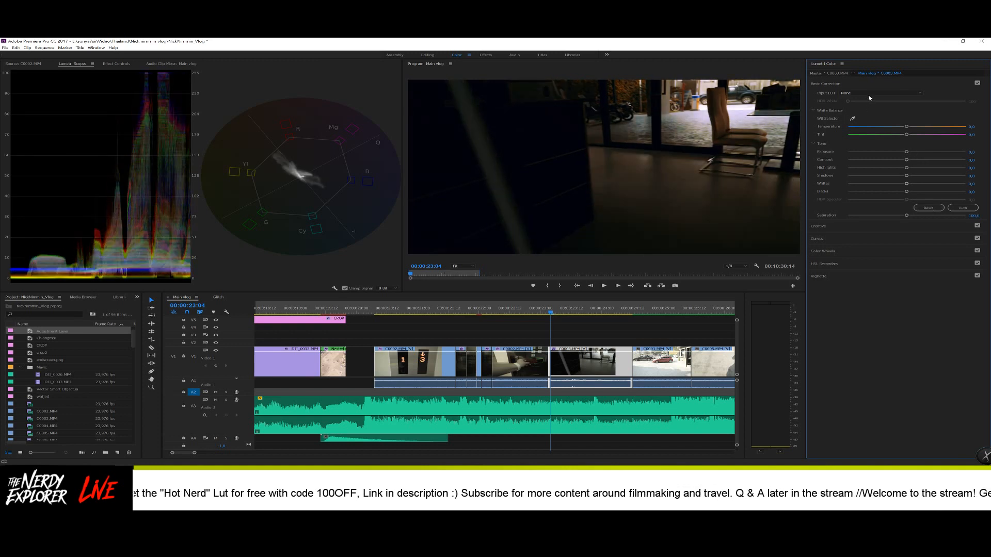
- Delete the Lumetri Color effect from the C0003.MP4 lobby clip
click(121, 65)
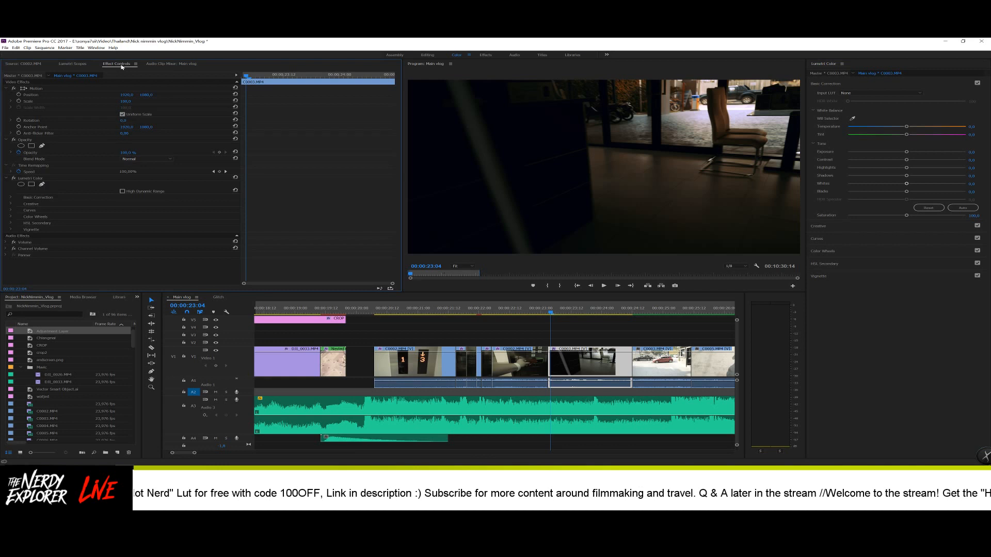
click(46, 178)
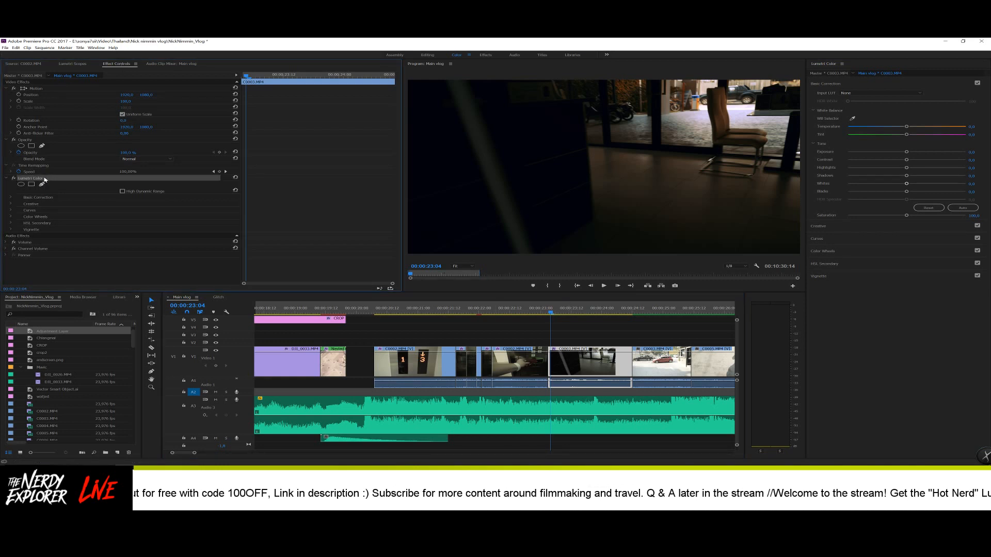
key(Delete)
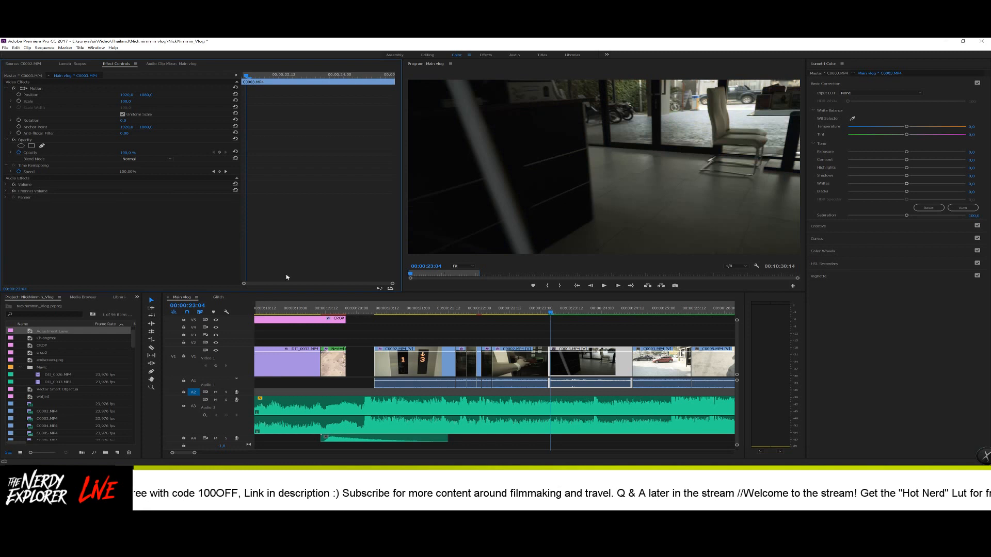
- Paste the copied Lumetri Color grade onto the C0003.MP4 lobby clip and lower its highlights slightly
click(568, 361)
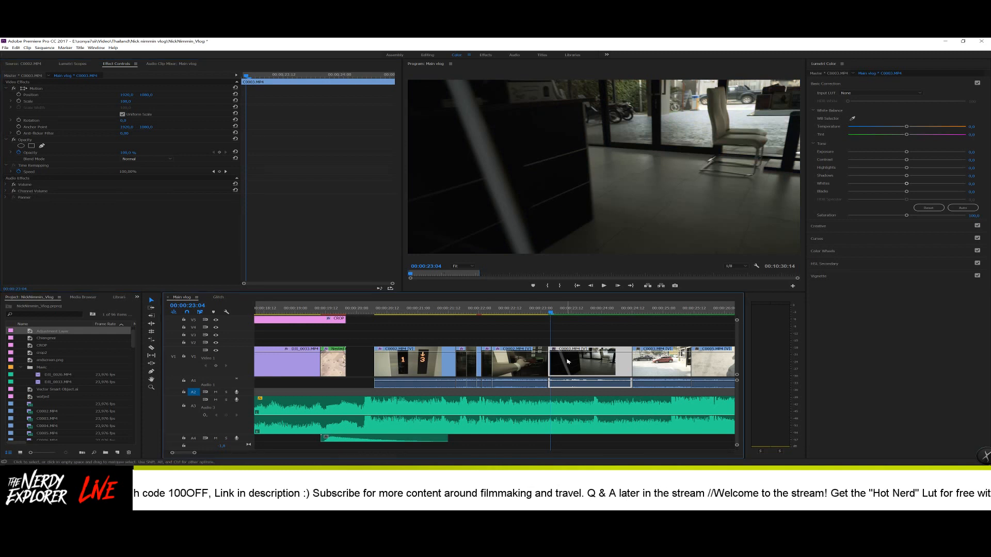
key(ctrl+z)
drag(552, 310, 583, 323)
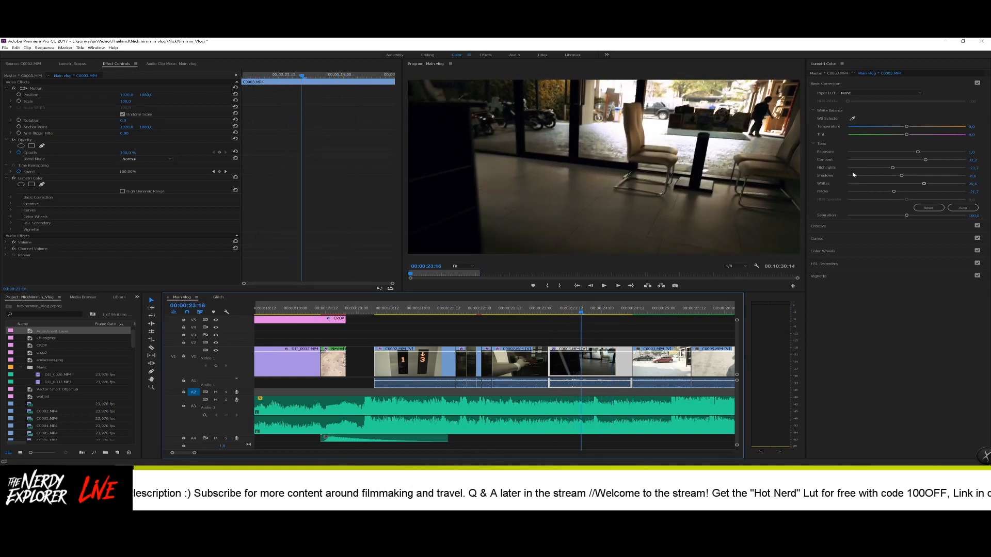
mouse_move(893, 165)
mouse_down()
mouse_move(900, 168)
mouse_move(889, 169)
mouse_up()
- Paste the copied Lumetri Color grade onto the C0003.MP4 street clip with the red car at 00:00:24:15
click(610, 312)
drag(613, 311, 640, 311)
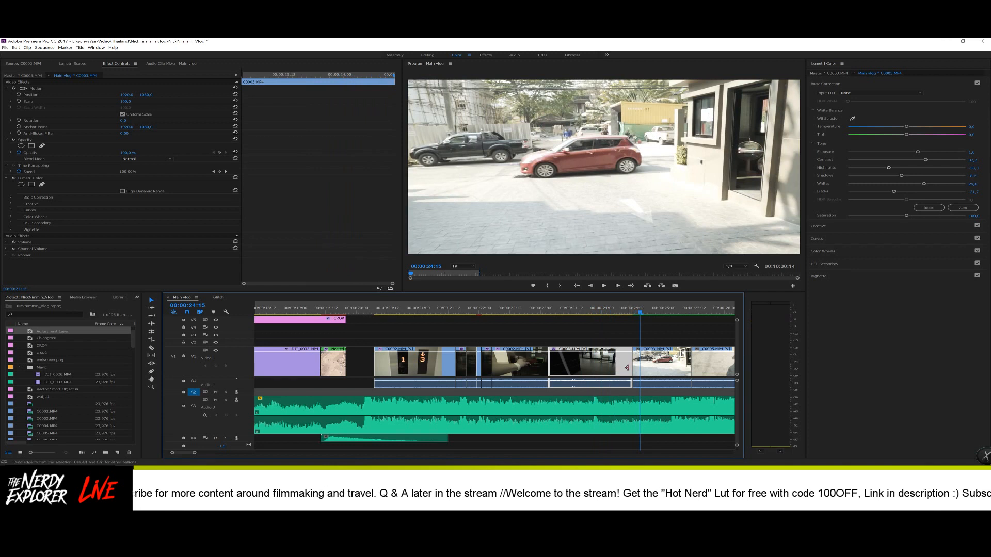
click(649, 372)
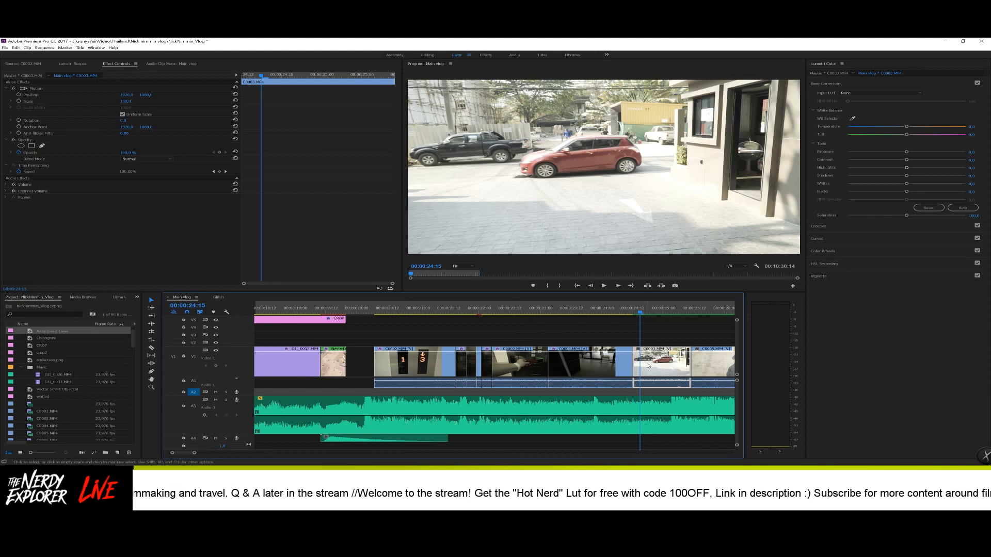
key(ctrl+v)
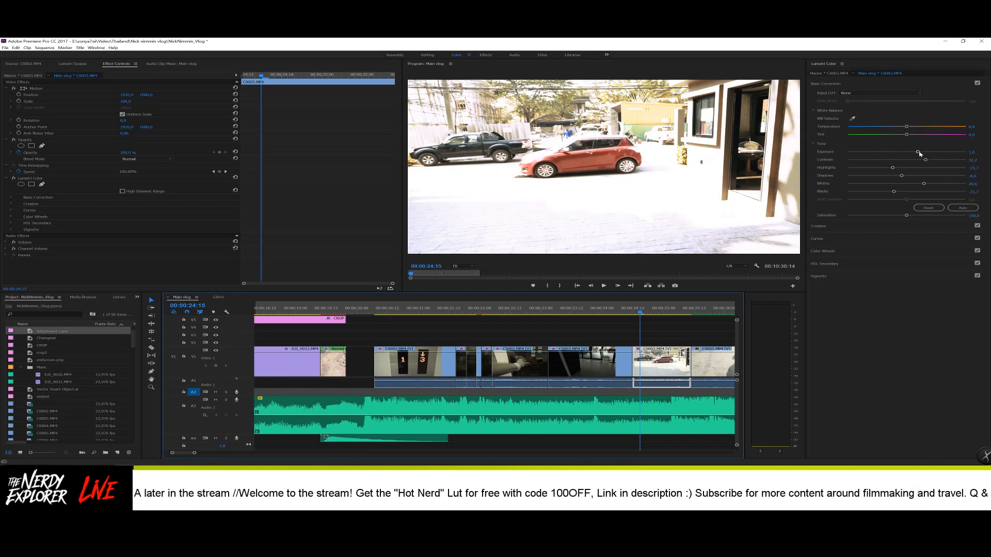
- Set the street clip's exposure to about -1.7, raise contrast slightly, and lower the blacks to about -27
drag(919, 153, 888, 158)
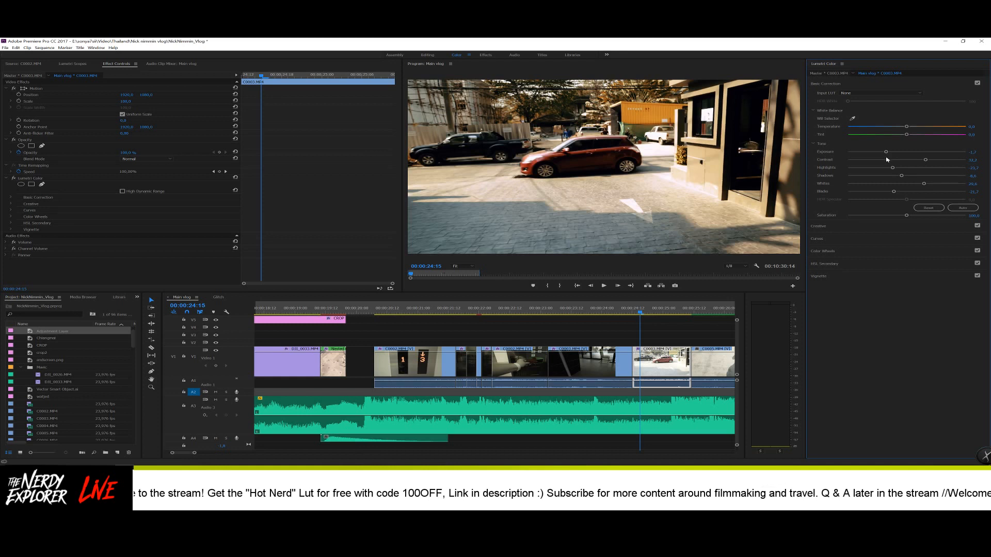
mouse_move(922, 162)
mouse_down()
mouse_move(940, 161)
mouse_move(928, 161)
mouse_up()
drag(893, 192, 891, 194)
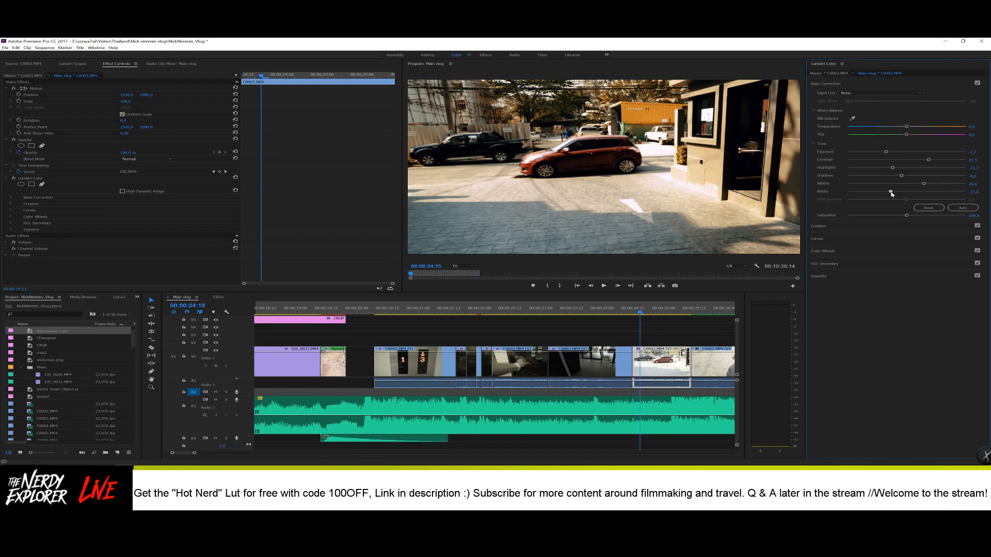
- Reduce the street clip's look intensity to about 80 and its highlights to about -62
click(843, 227)
drag(906, 183, 895, 183)
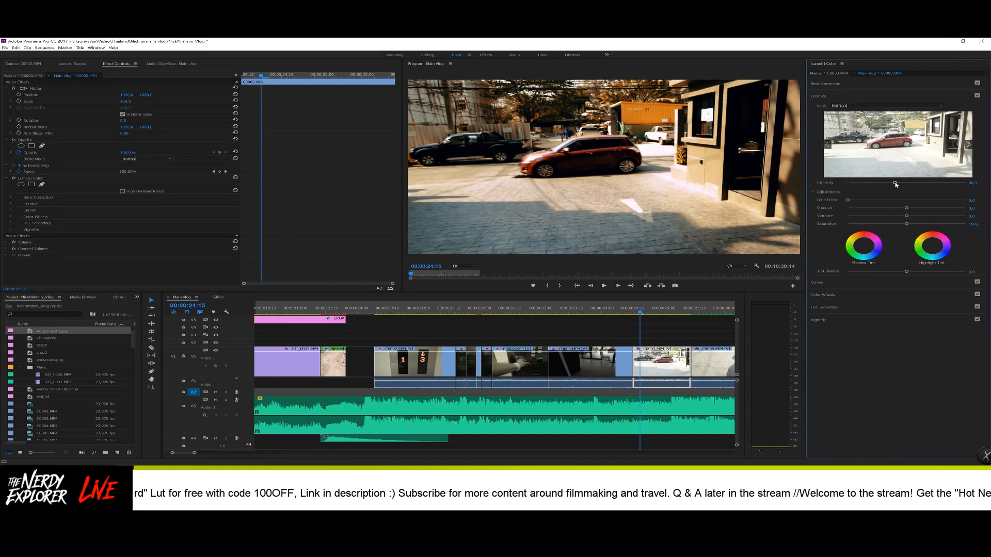
click(867, 84)
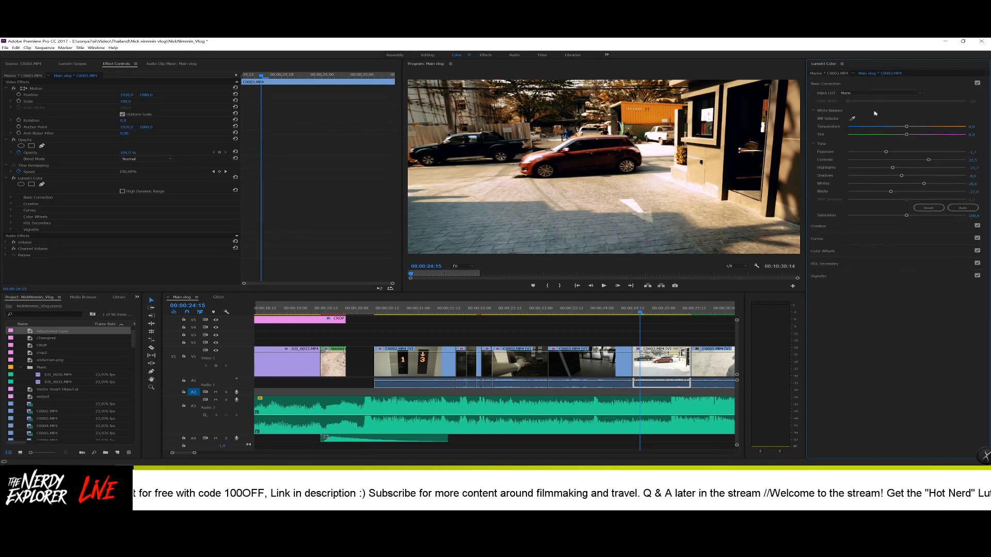
drag(892, 167, 869, 168)
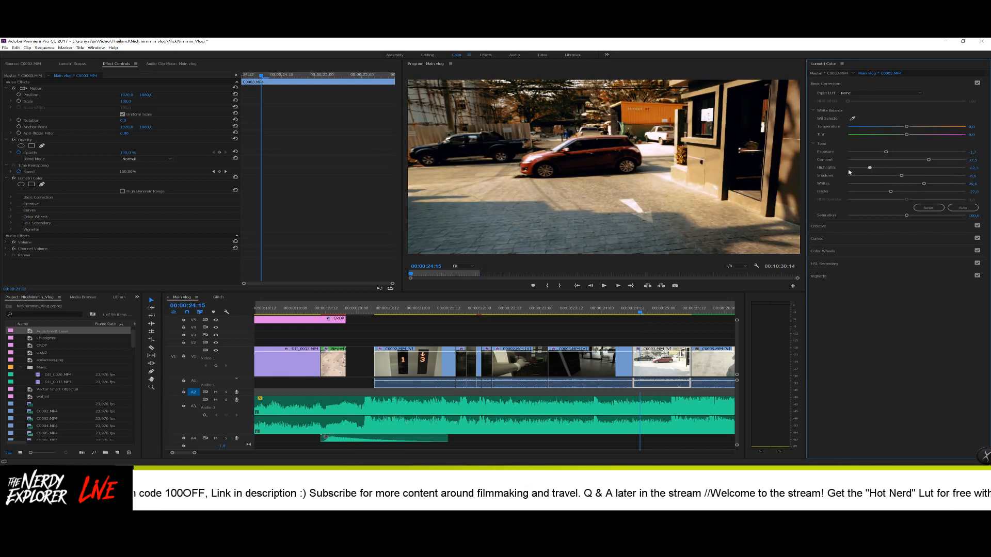
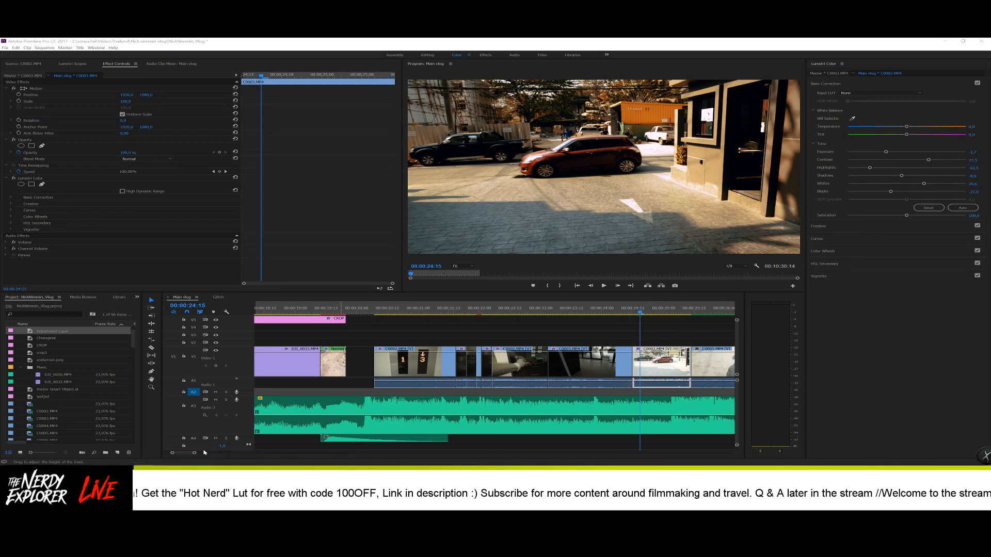
- Cool the street clip's color temperature slightly, checking the grade around 00:00:25:00
drag(199, 453, 200, 453)
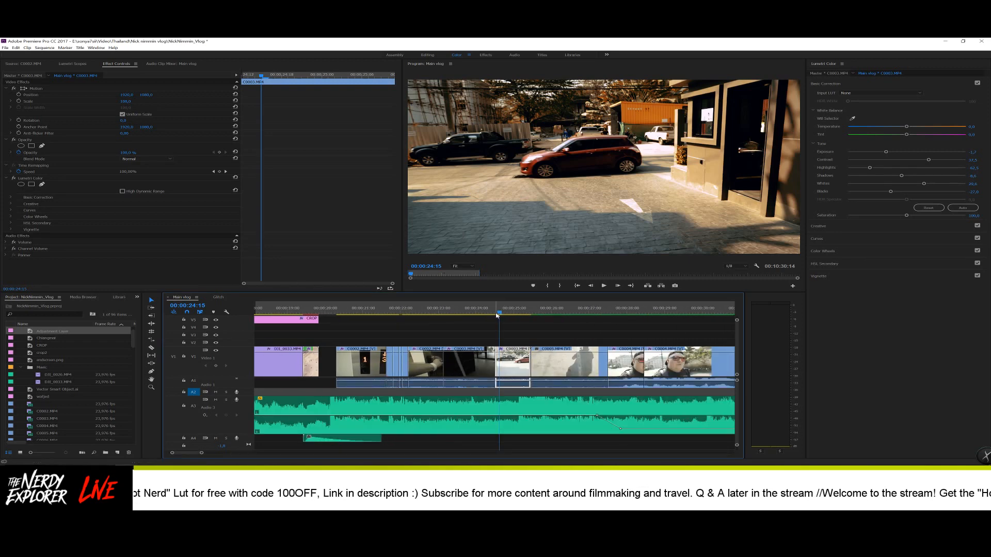
drag(499, 314, 514, 315)
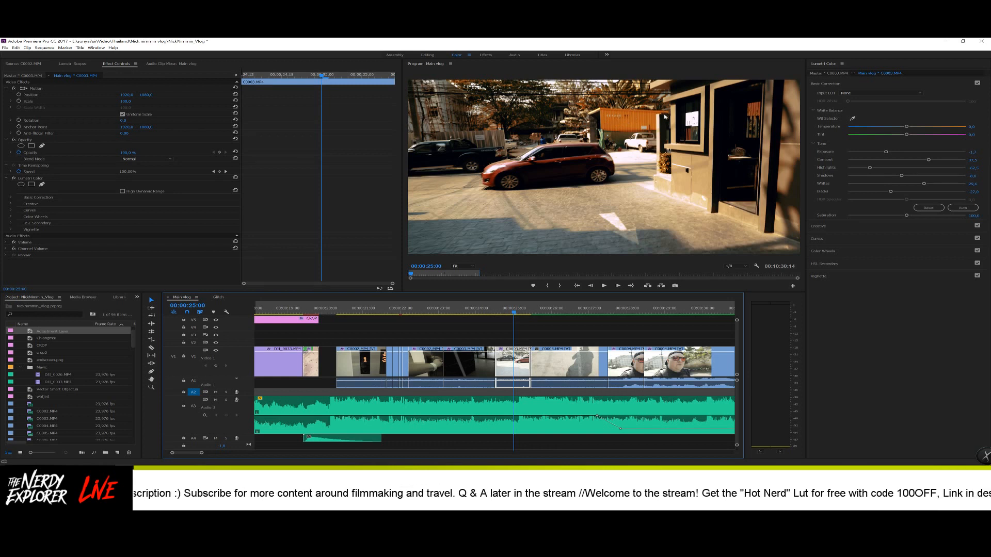
drag(906, 127, 902, 129)
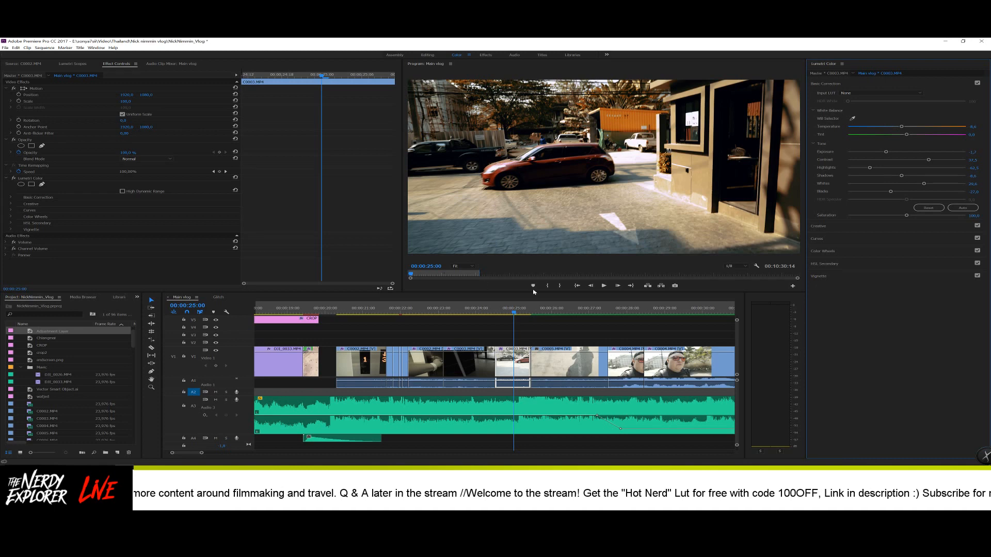
click(524, 311)
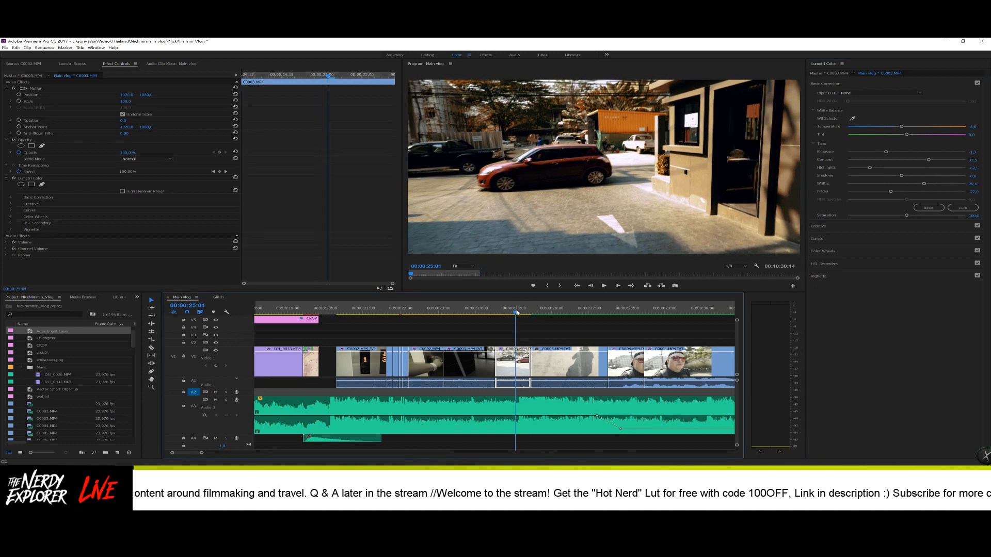
- Paste the copied Lumetri Color grade onto the clip of the shadow on the ground at 00:00:25:18
mouse_move(525, 312)
mouse_down()
mouse_move(538, 312)
mouse_move(513, 313)
mouse_up()
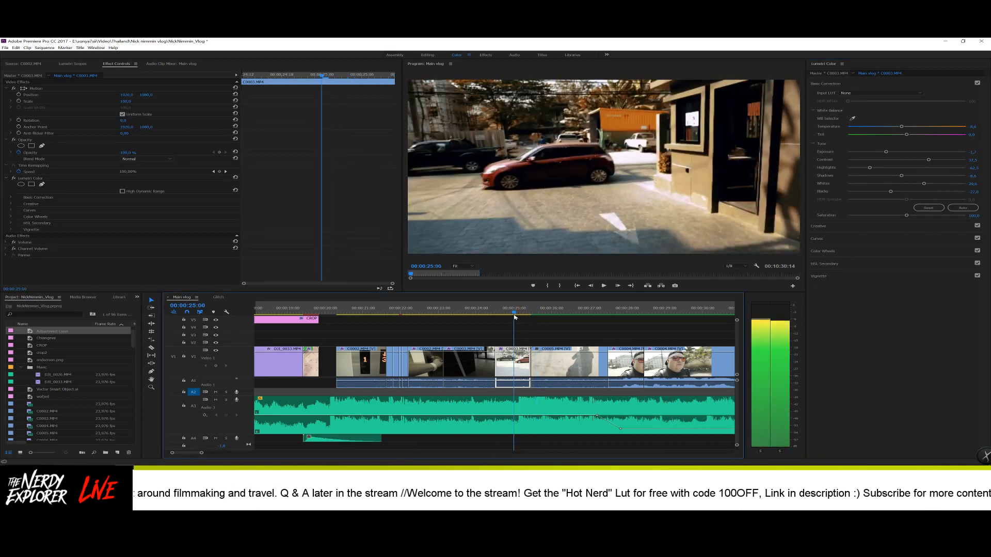
click(542, 312)
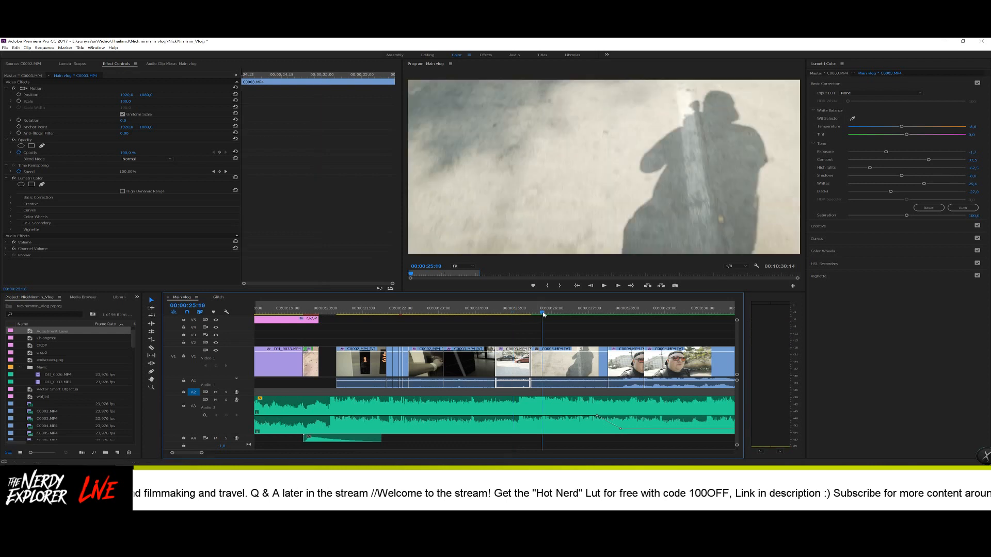
click(560, 377)
key(ctrl+v)
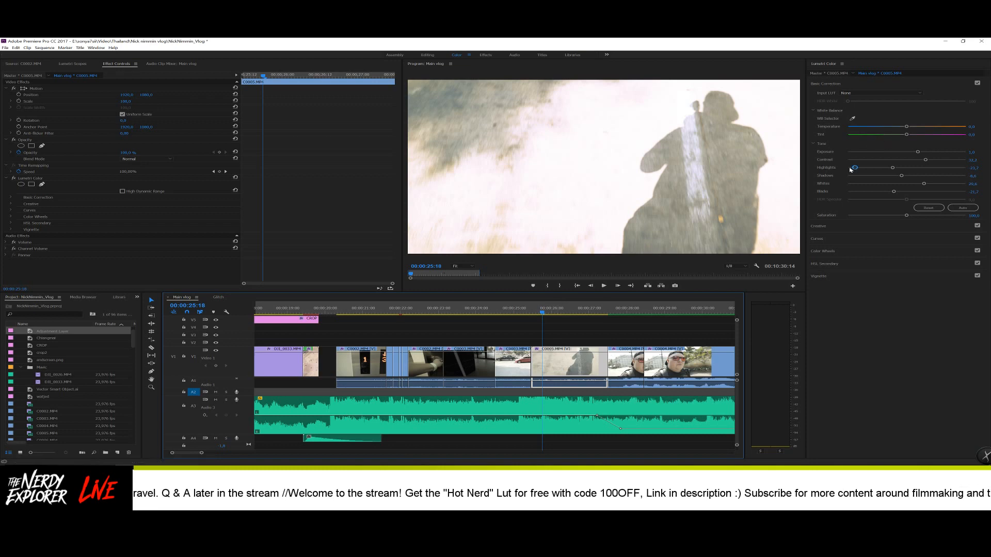
- Lower the shadow clip's exposure to about -0.7, highlights to about -44, whites to about -9 and blacks to about -30
click(919, 153)
drag(919, 153, 889, 195)
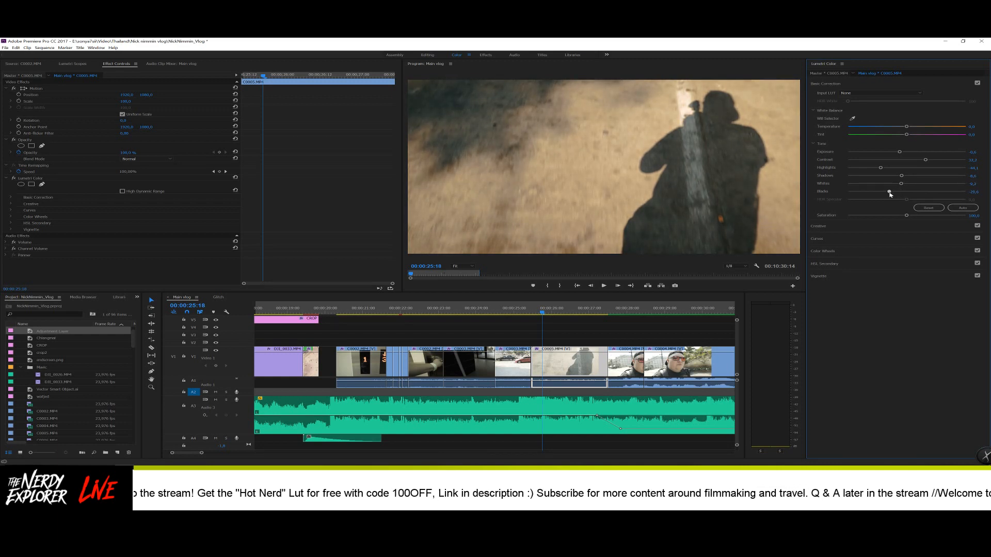
drag(899, 153, 899, 153)
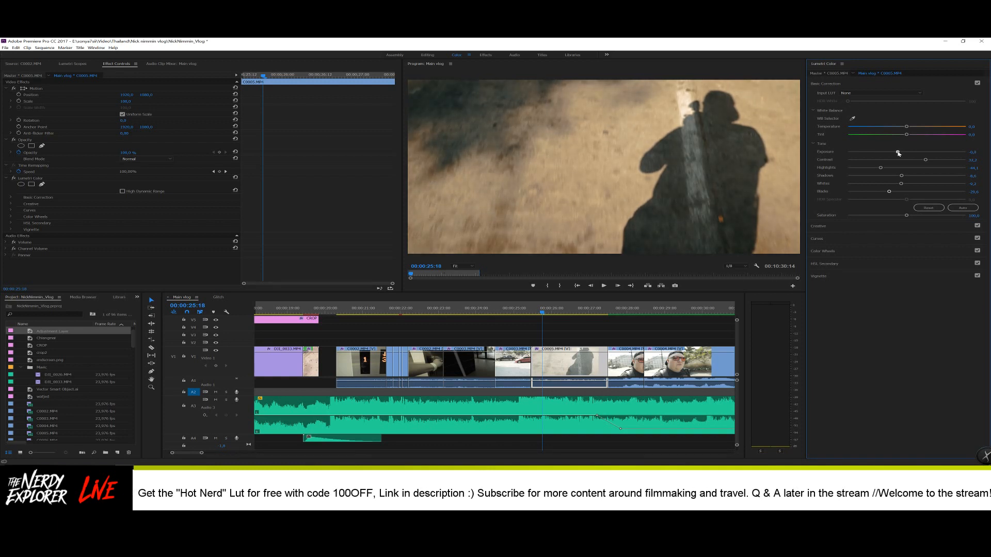
drag(544, 311, 569, 310)
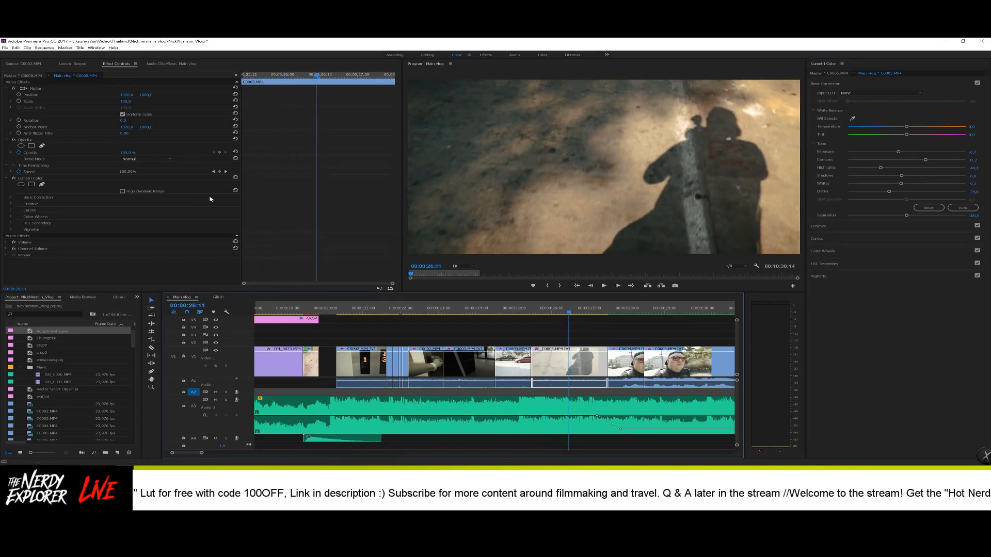
- Copy the shadow clip's Lumetri Color effect, comparing its grade with the neighbouring interior and street clips
click(46, 179)
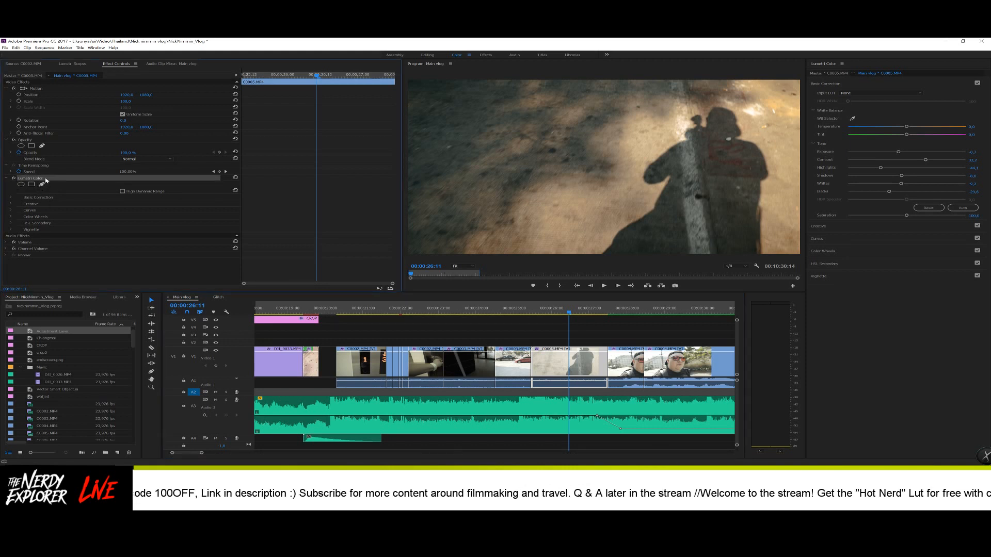
click(489, 310)
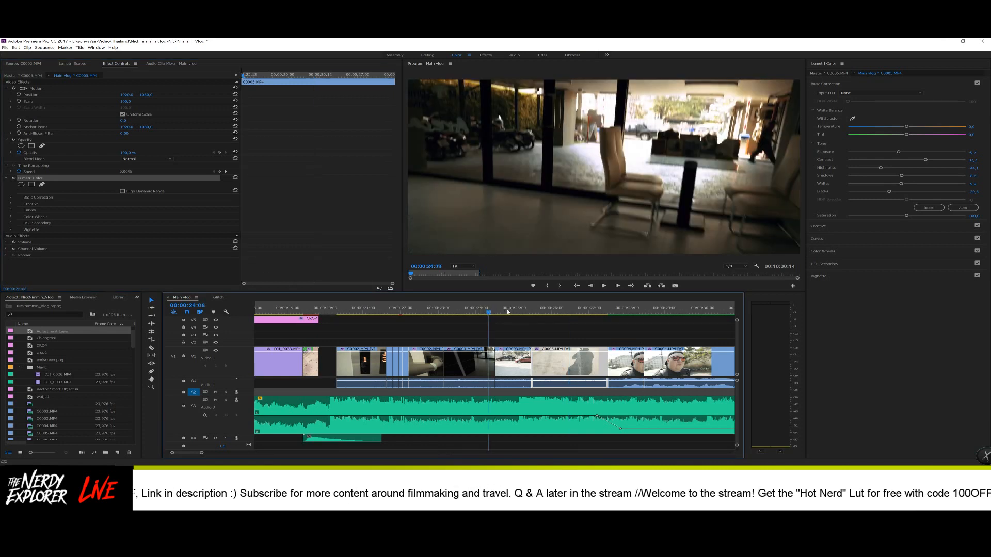
click(509, 312)
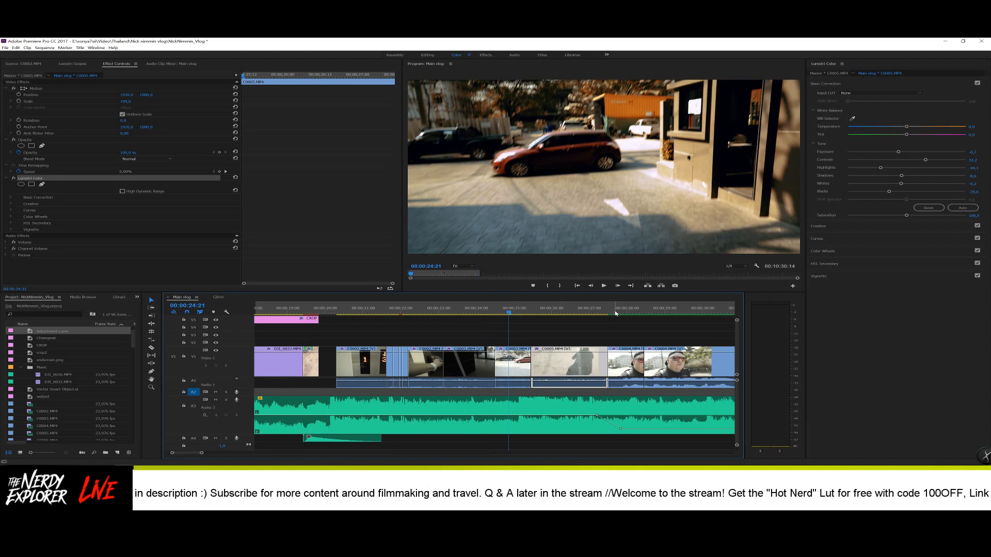
click(614, 313)
click(590, 312)
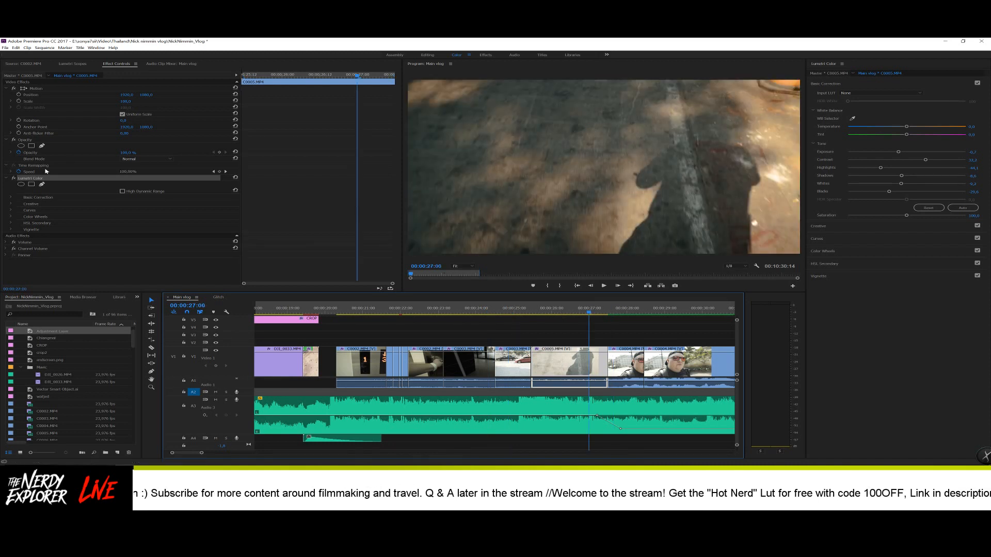
click(69, 179)
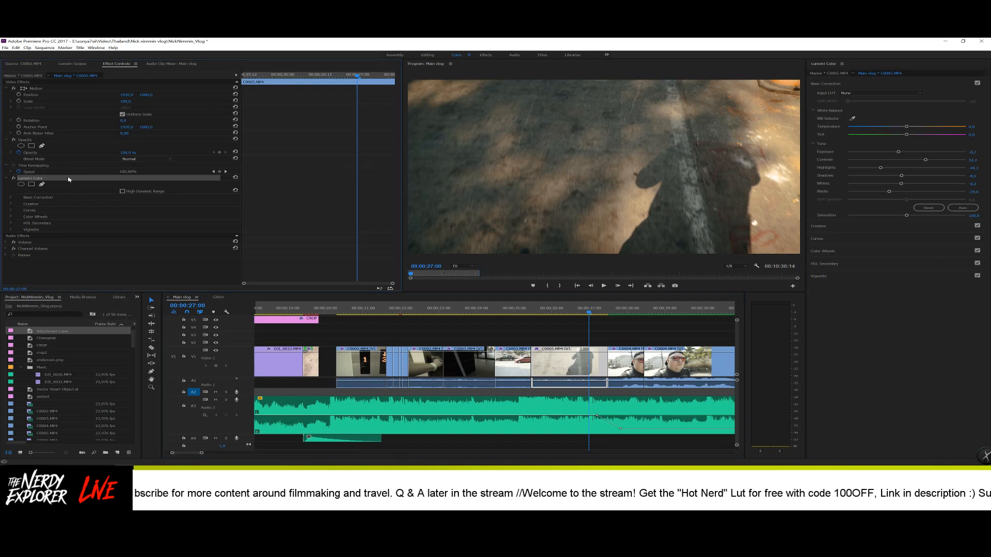
- Paste the copied Lumetri Color effect onto the C0004.MP4 selfie clip at 00:00:28:00
drag(192, 453, 224, 453)
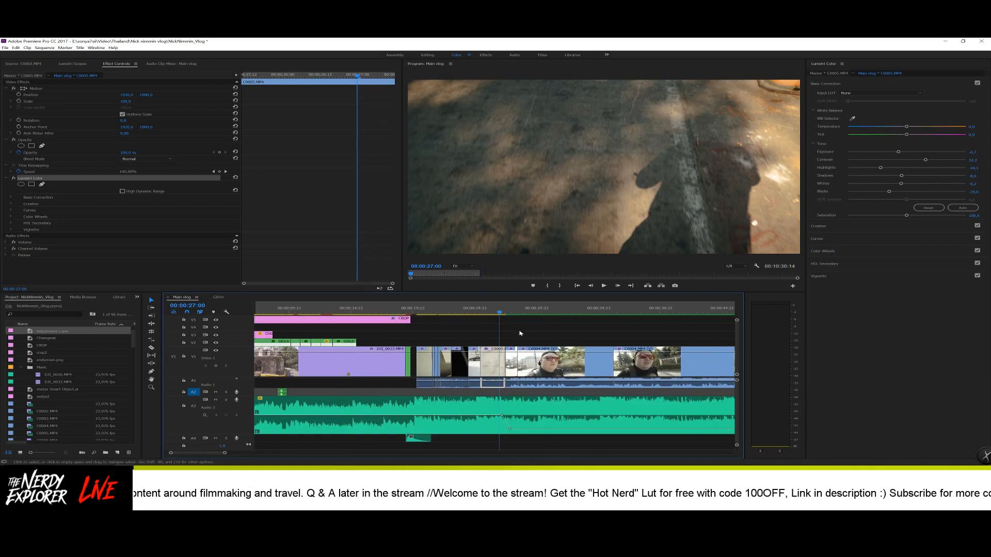
click(513, 313)
click(514, 365)
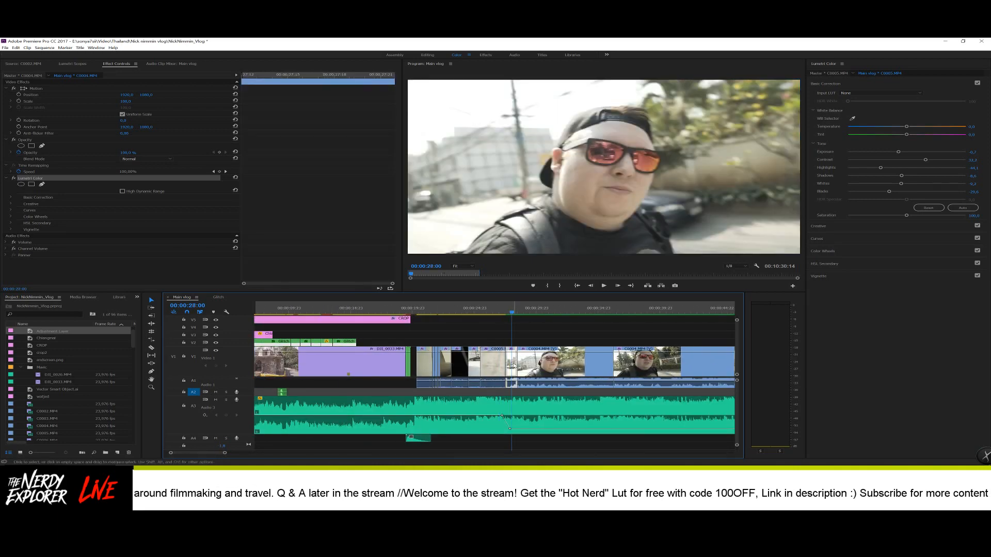
key(ctrl+v)
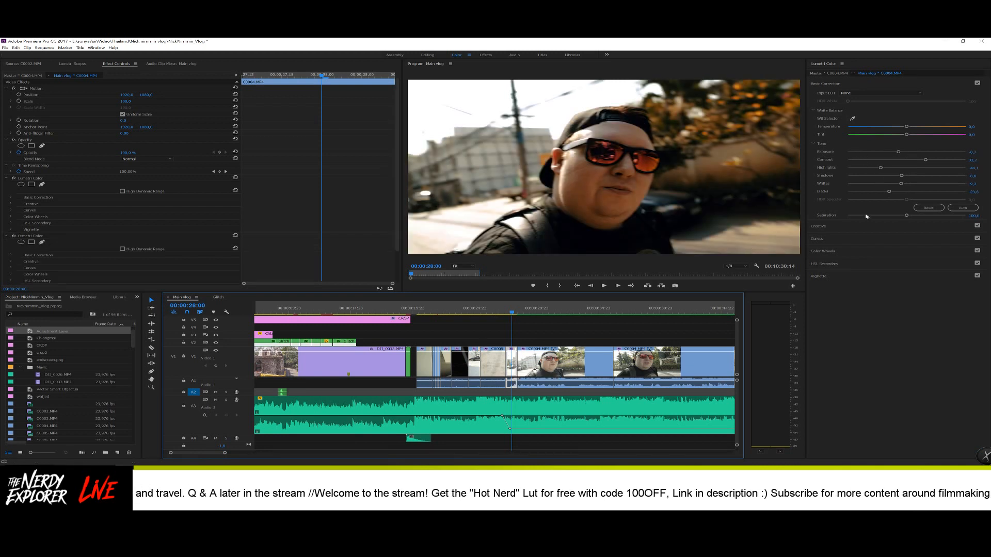
- Rebalance exposure, contrast, shadows and blacks on the short C0004.MP4 clip at 28 seconds, and compare it with the following clip
click(847, 230)
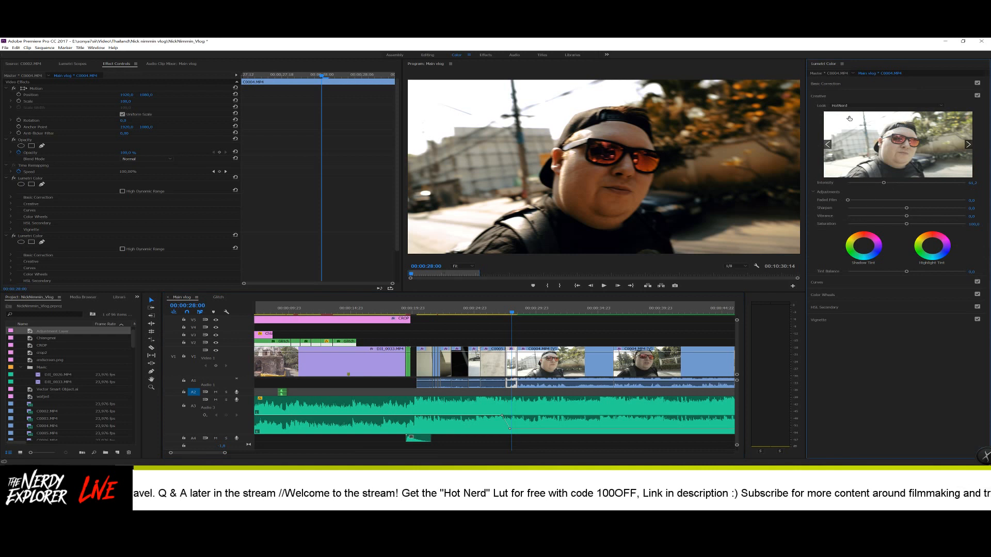
click(846, 83)
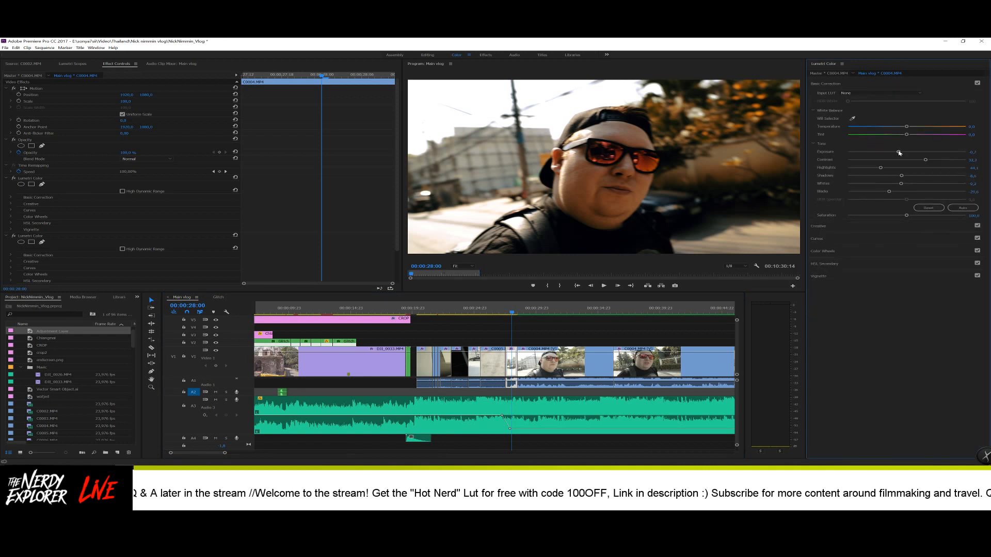
drag(899, 153, 899, 194)
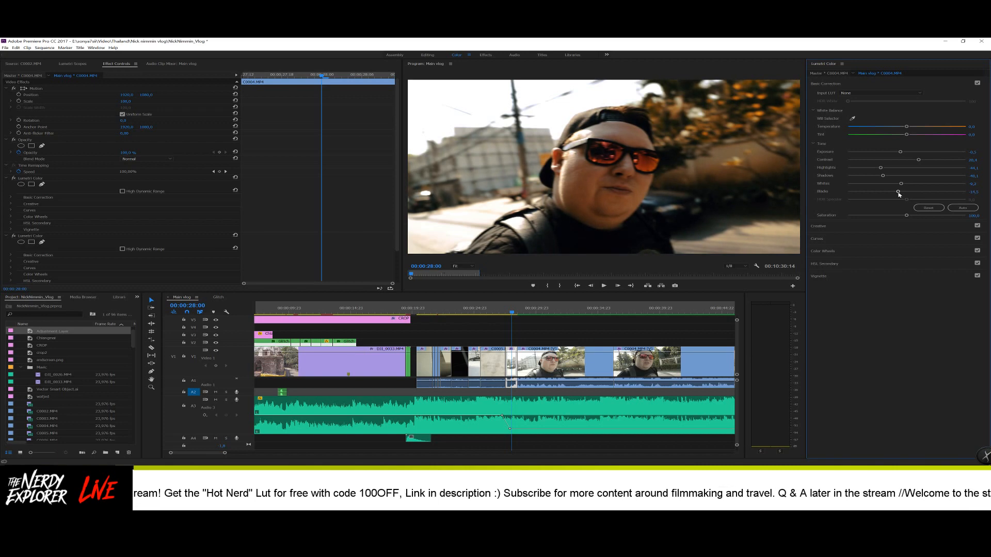
key(space)
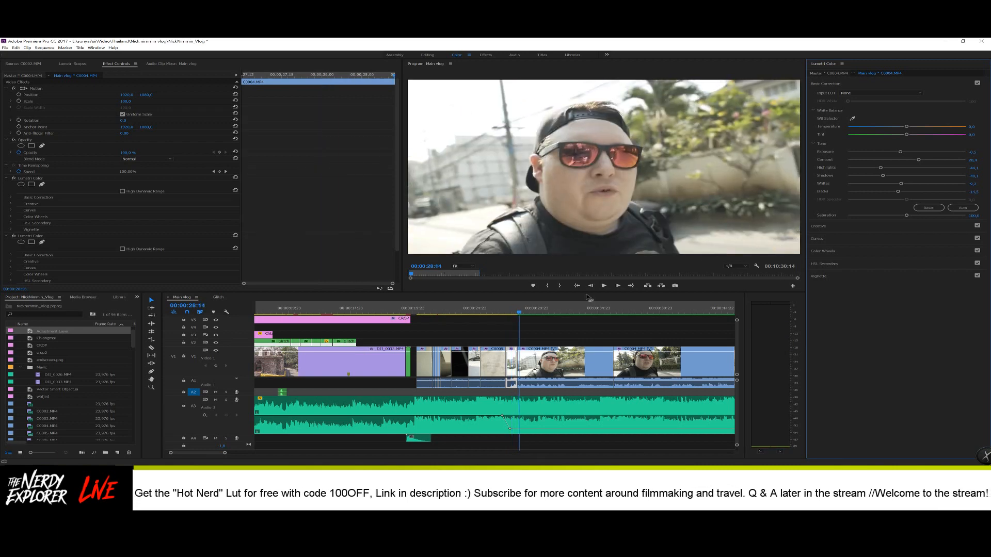
click(517, 313)
drag(518, 312, 517, 312)
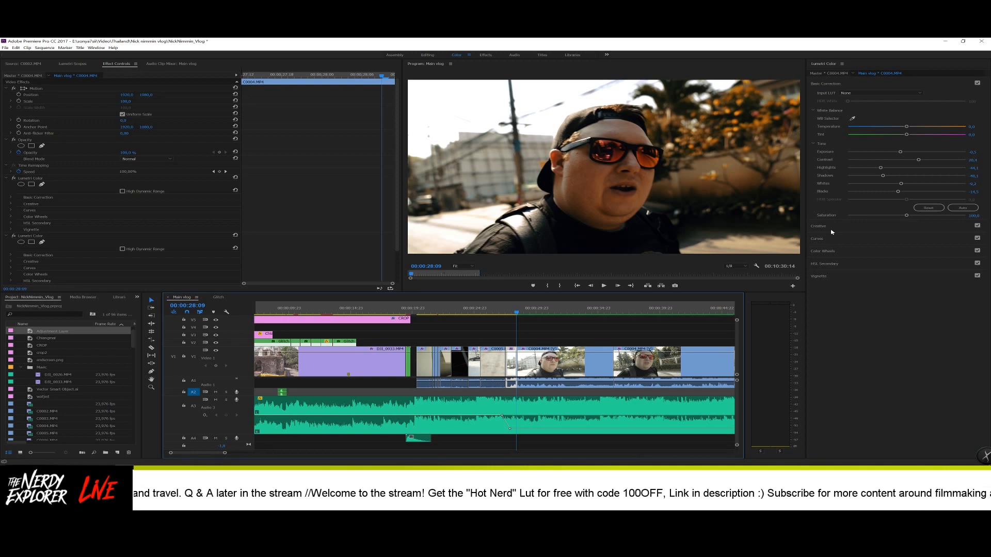
click(520, 312)
drag(521, 313, 516, 313)
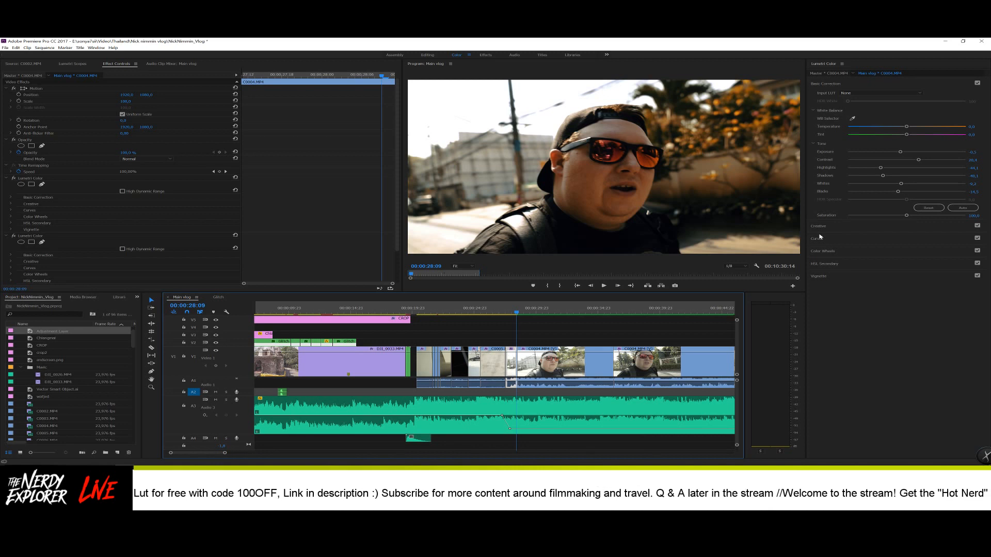
- Raise the short clip's exposure to -0.2 and cool its temperature to about -11.8, comparing it with the neighbouring shots
drag(899, 151, 905, 154)
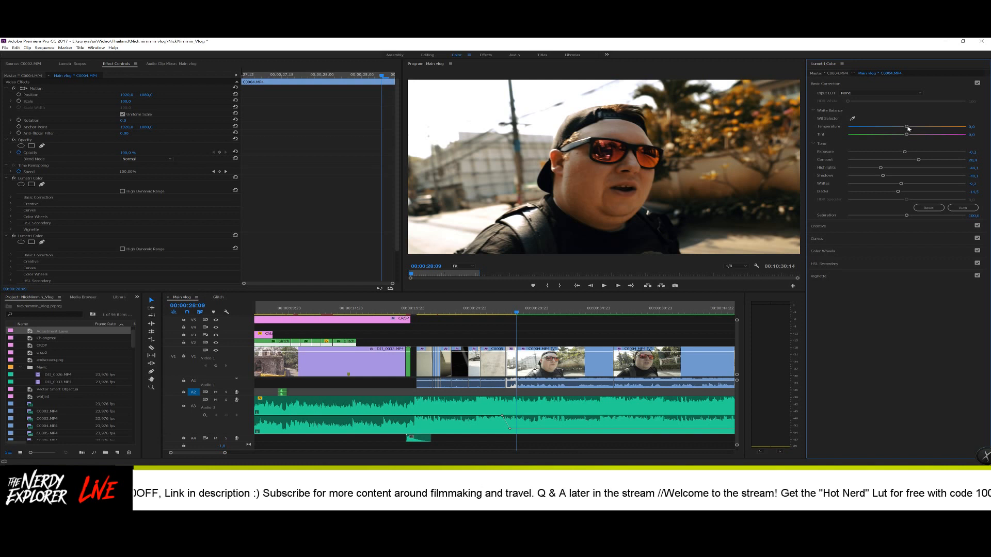
drag(907, 128, 904, 130)
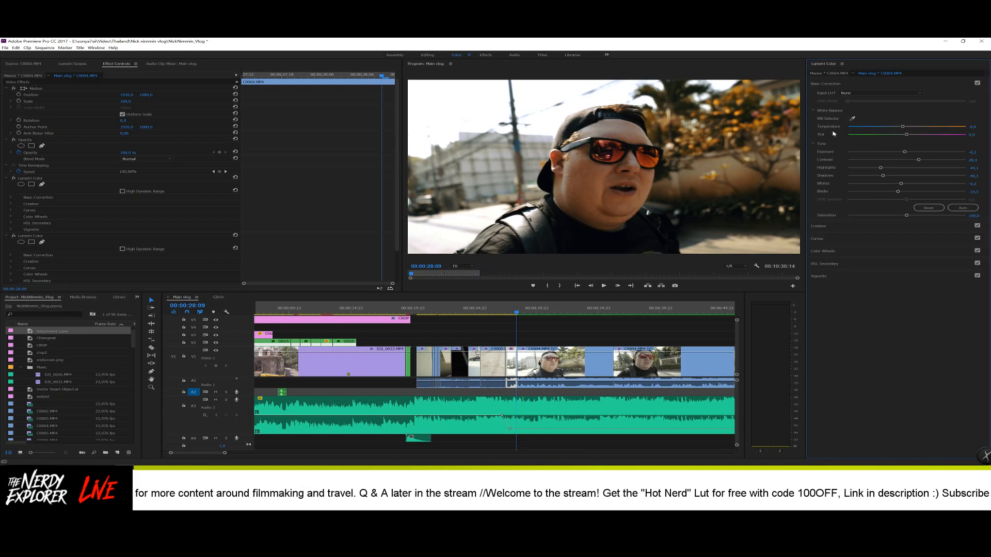
click(376, 310)
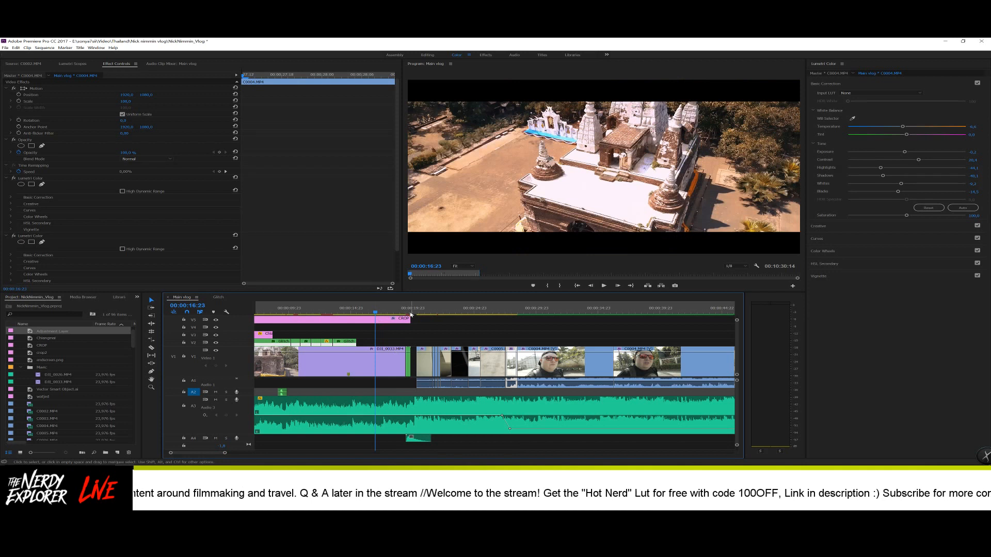
click(406, 311)
click(423, 311)
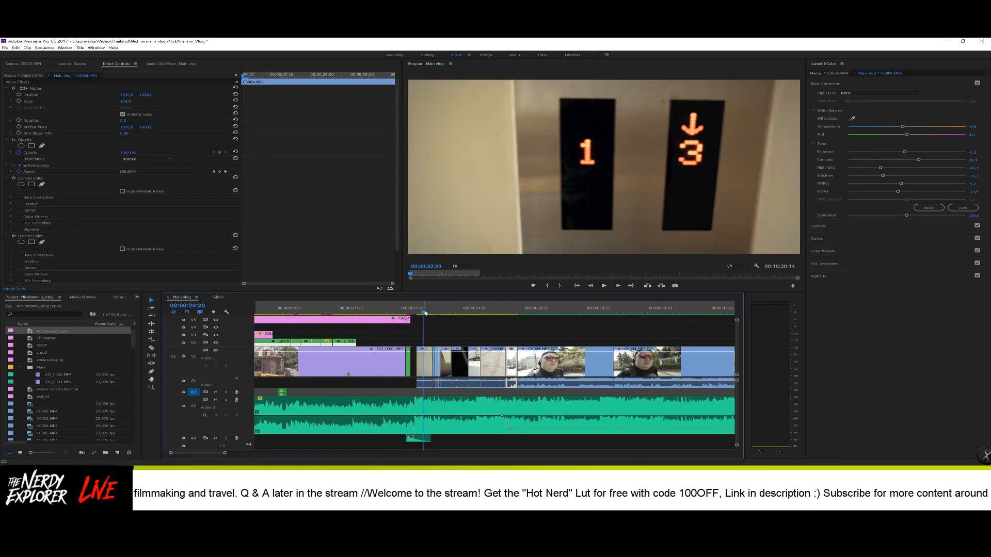
click(549, 312)
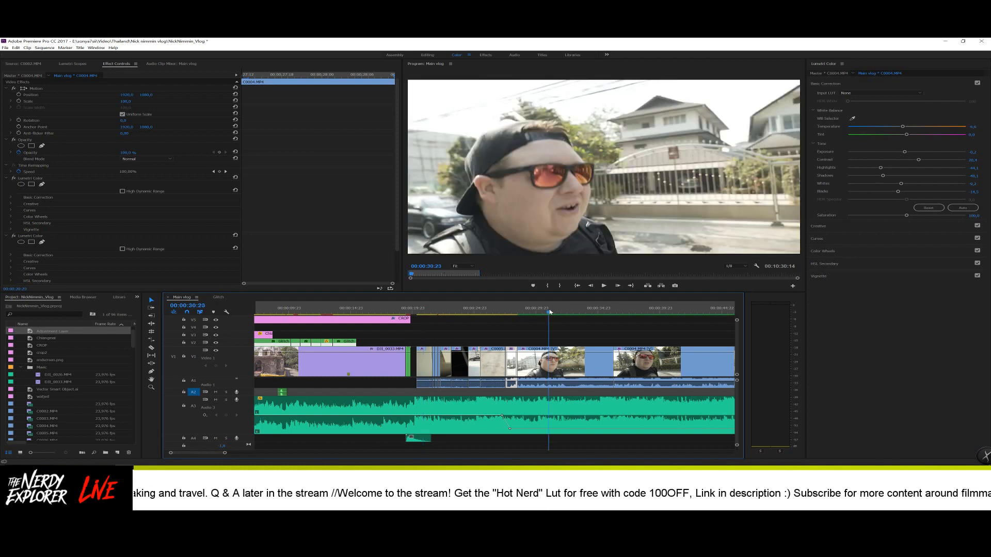
click(513, 313)
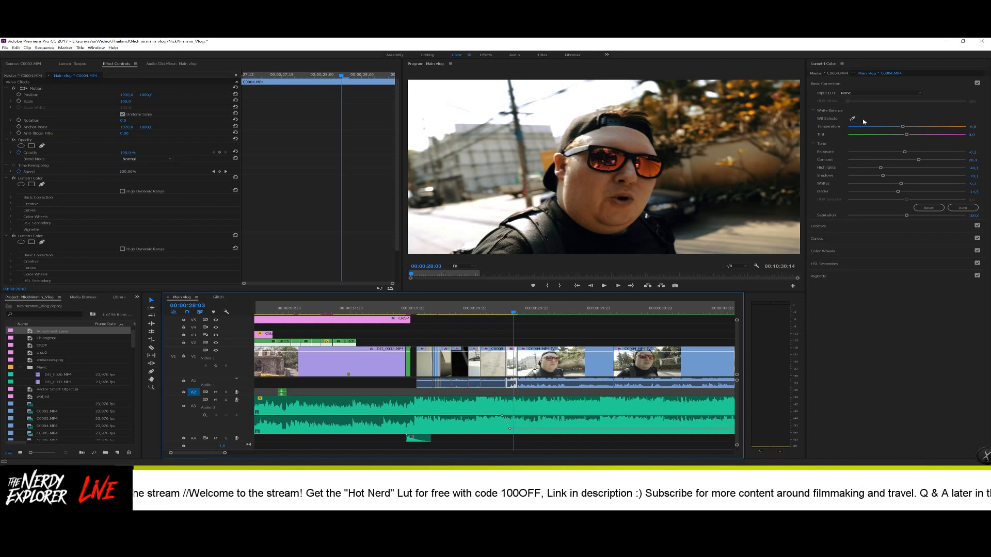
drag(904, 128, 900, 129)
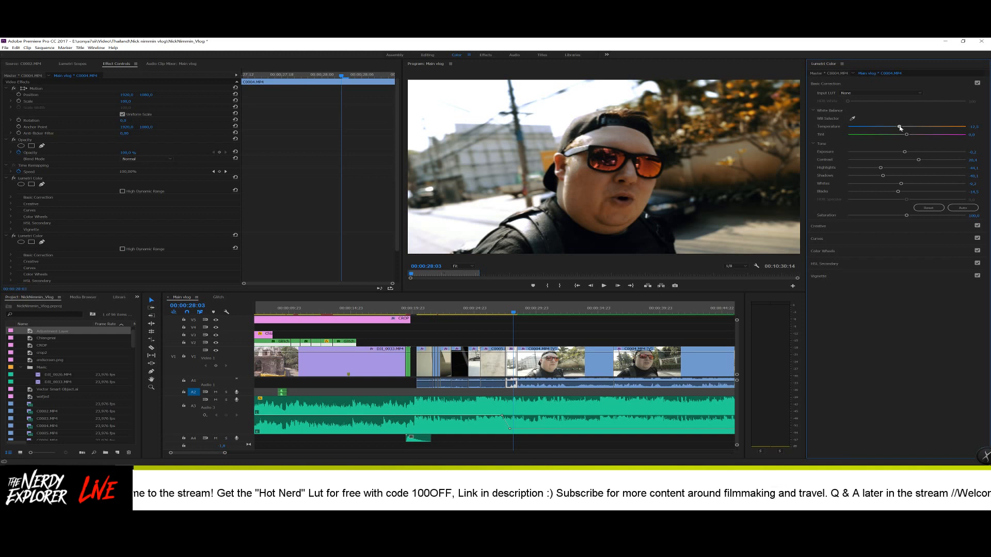
drag(900, 128, 901, 128)
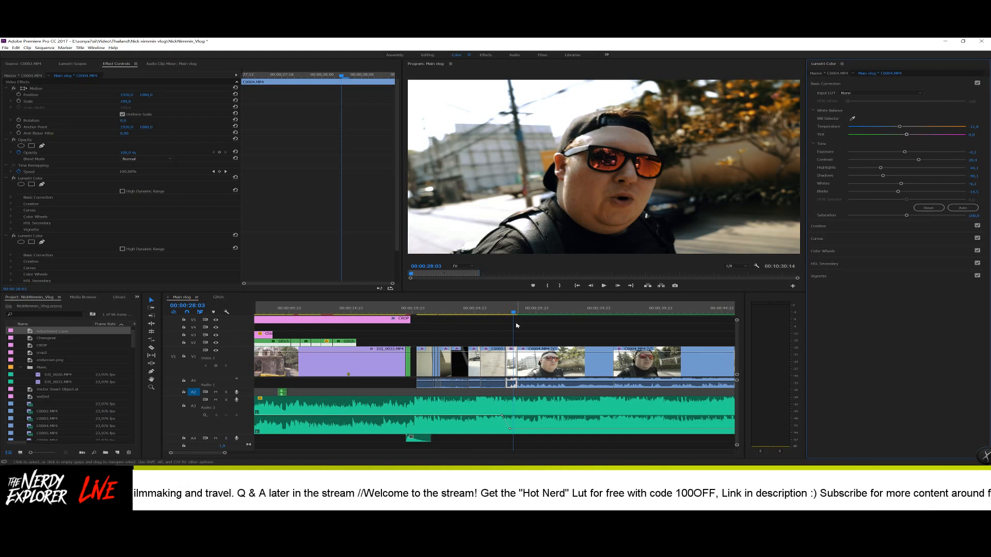
- Copy the short clip's second Lumetri Color effect onto the next C0004.MP4 clip and play back the graded shot
click(511, 360)
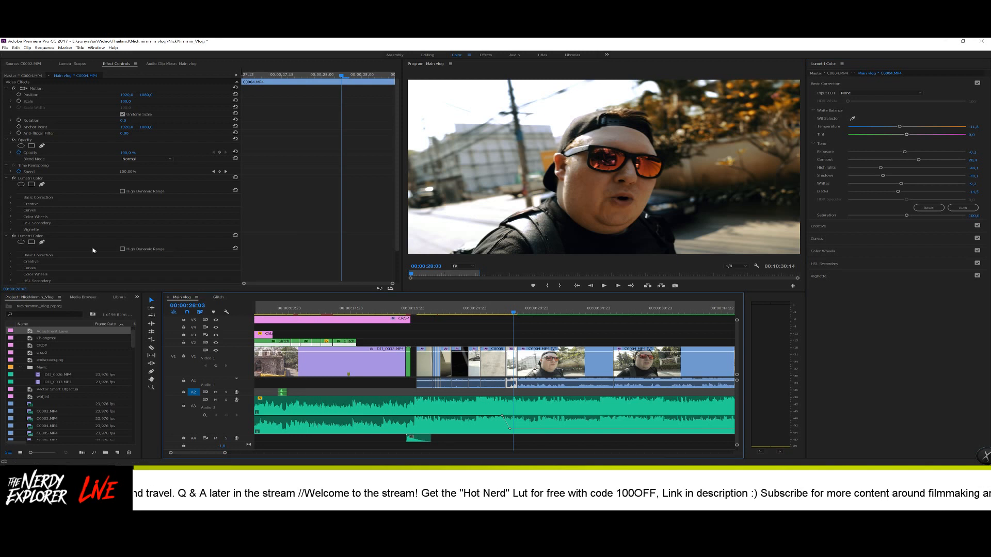
click(52, 238)
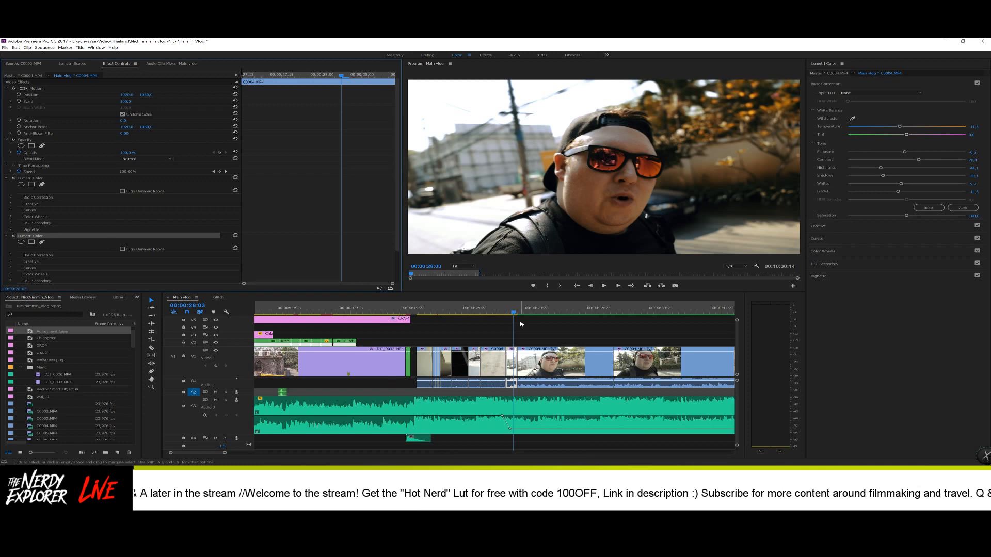
click(535, 310)
click(525, 354)
key(ctrl+v)
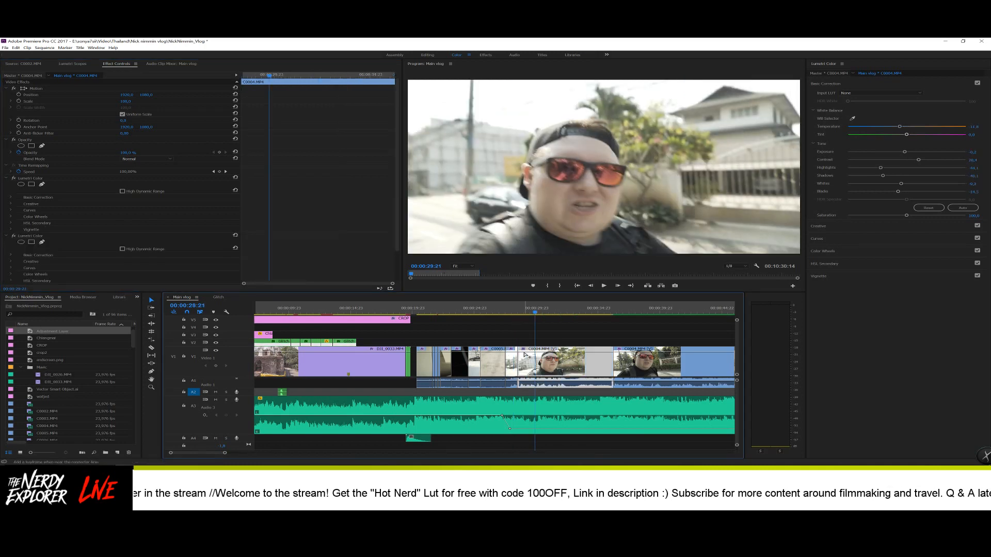
key(space)
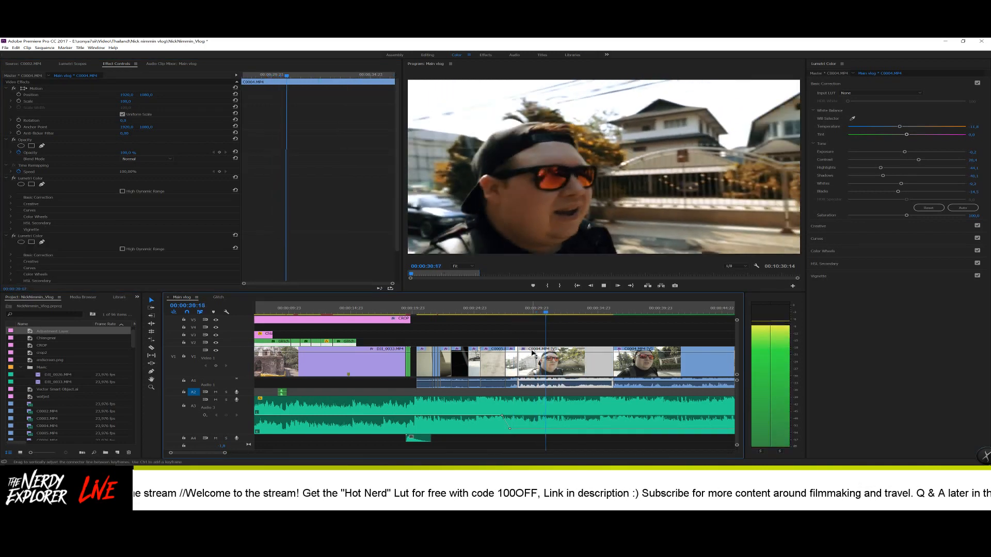
key(space)
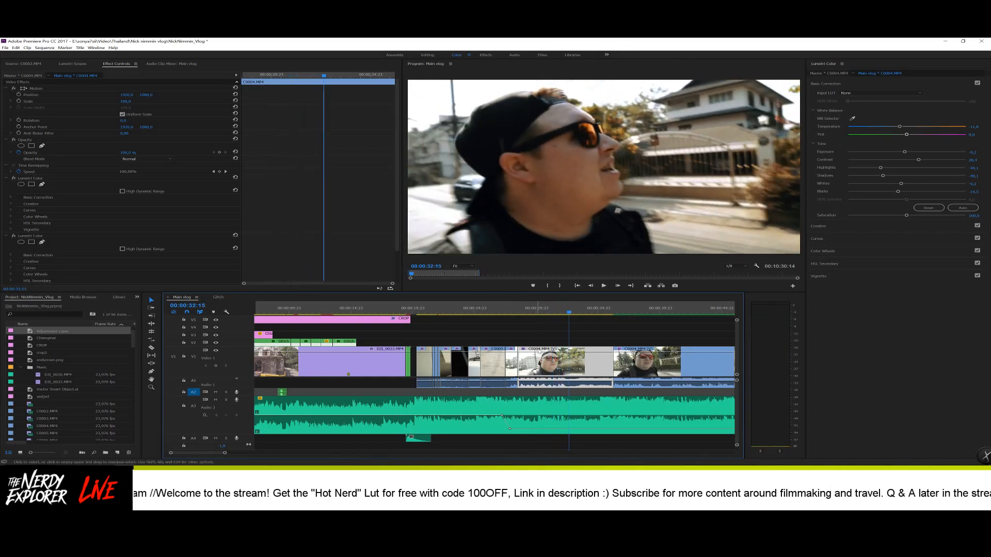
- Check the rest of the graded shot and paste the same Lumetri Color effect onto the following clip at 36 seconds
click(589, 312)
mouse_move(590, 312)
mouse_down()
mouse_move(602, 315)
mouse_move(576, 314)
mouse_move(606, 315)
mouse_move(591, 314)
mouse_up()
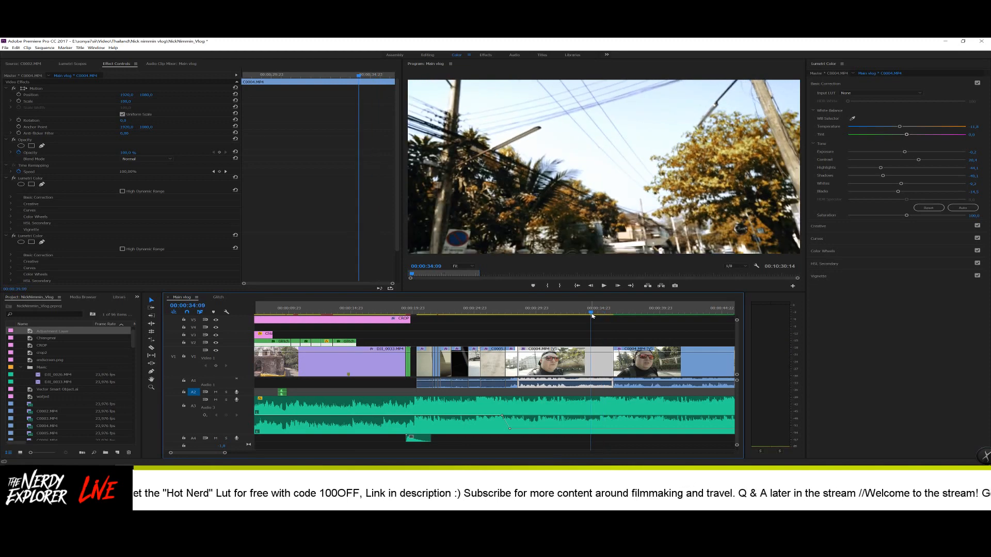
drag(591, 314, 622, 314)
click(637, 363)
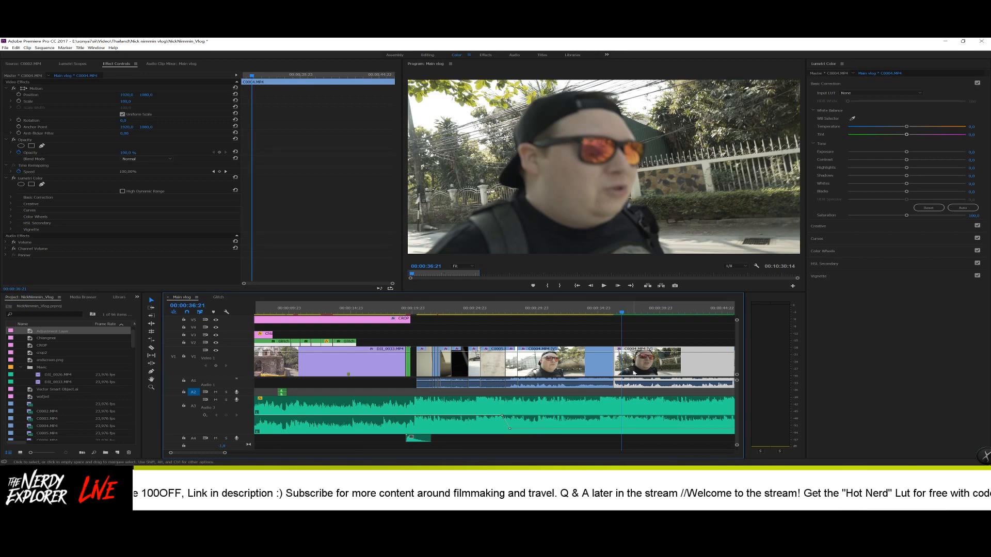
key(ctrl+v)
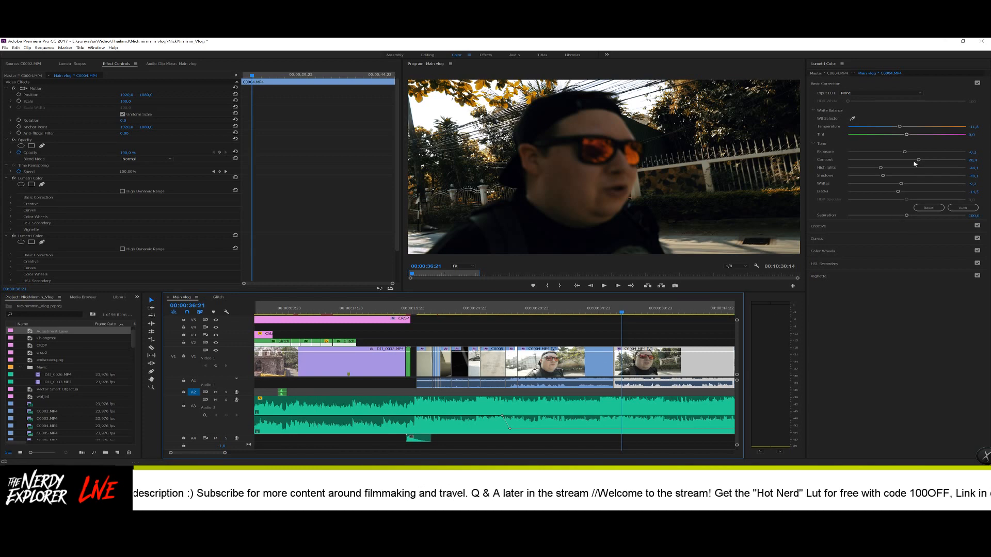
- Brighten this clip to an exposure of 1.0, increase contrast, raise whites and lower blacks, and play back the result
drag(903, 153, 934, 160)
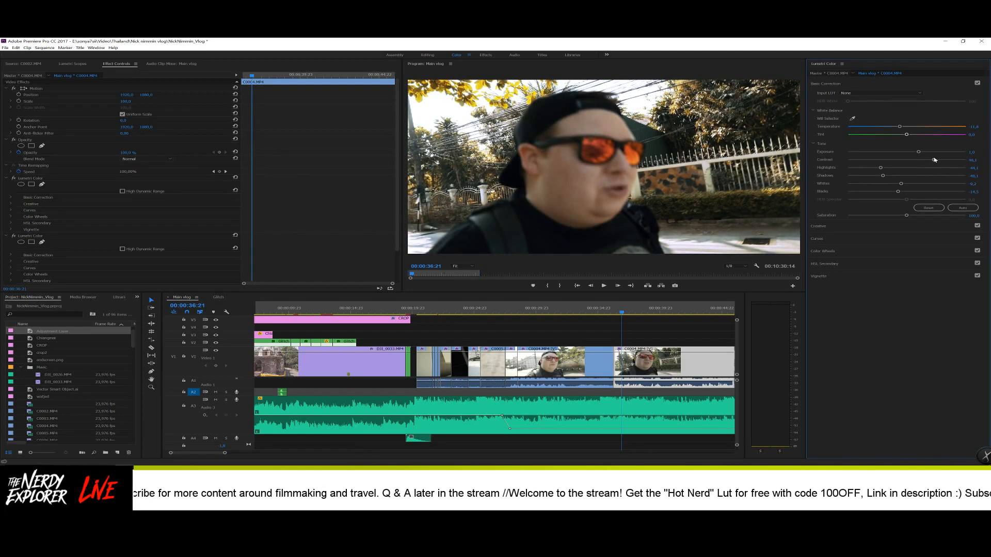
mouse_move(898, 192)
mouse_down()
mouse_move(886, 194)
mouse_move(910, 184)
mouse_up()
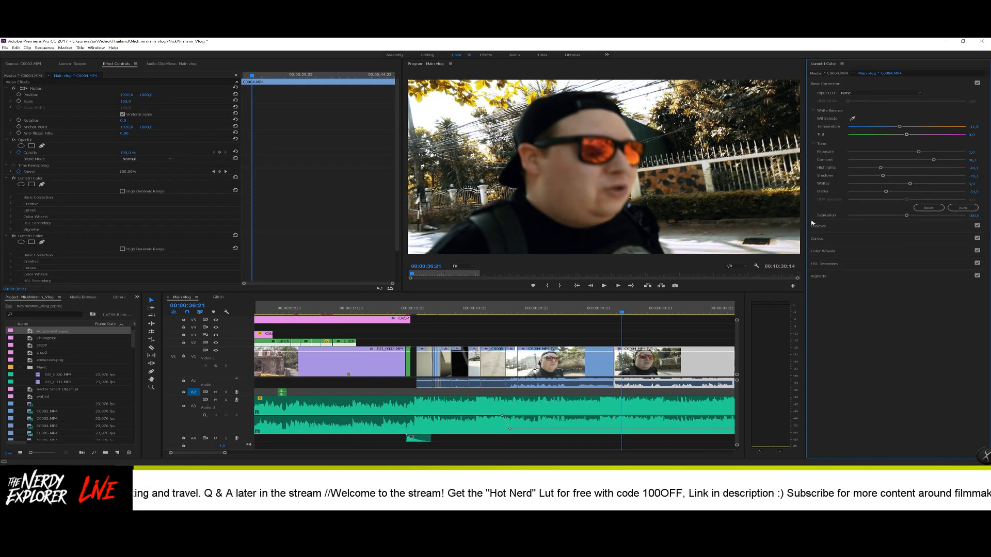
key(space)
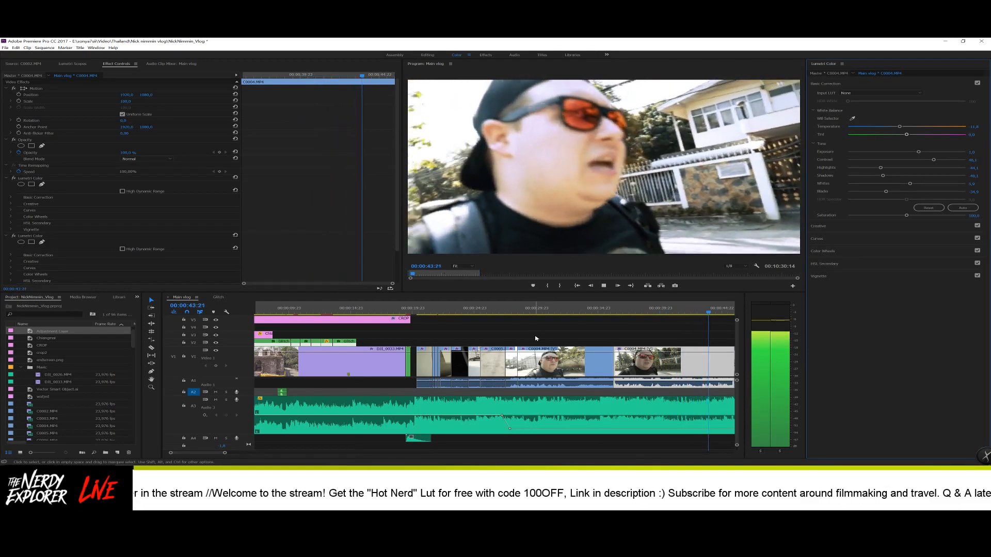
key(space)
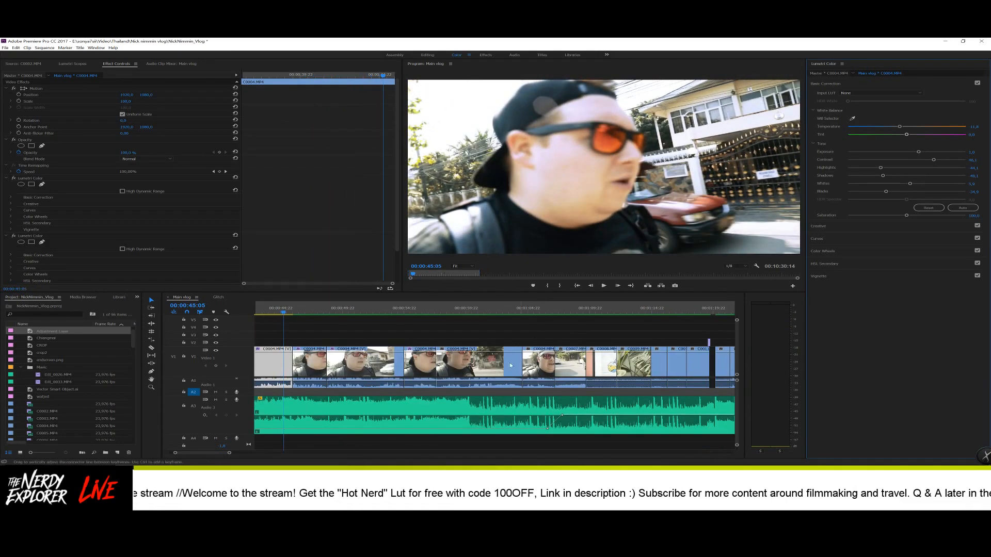
- Paste the copied Lumetri Color effect onto the short C0004.MP4 clip at 47 seconds
drag(229, 453, 234, 454)
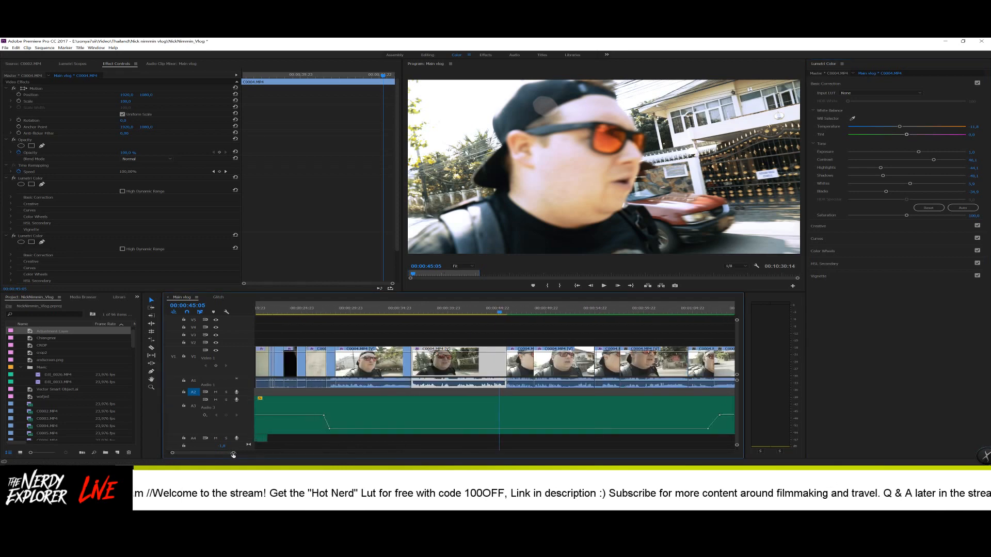
scroll(224, 455, down, 4)
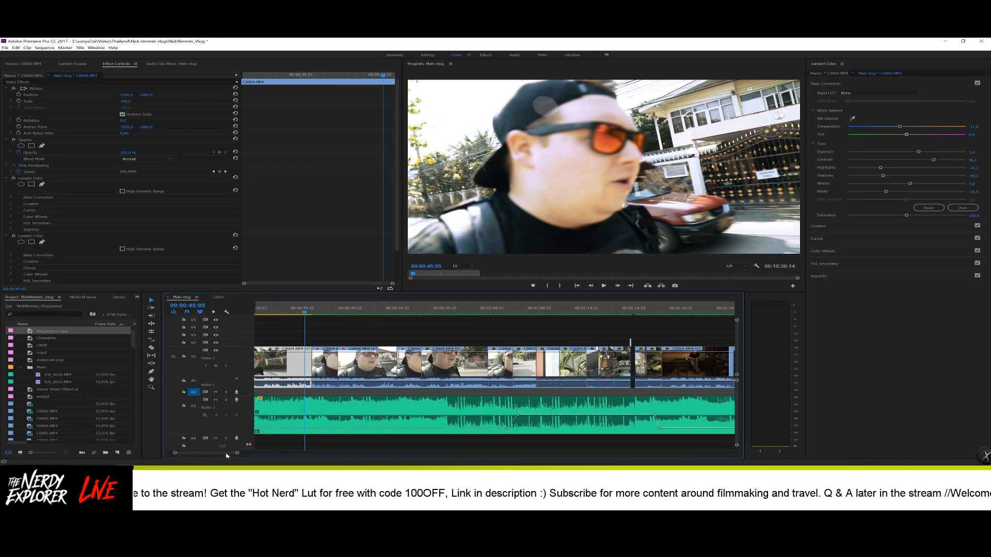
drag(304, 316, 284, 311)
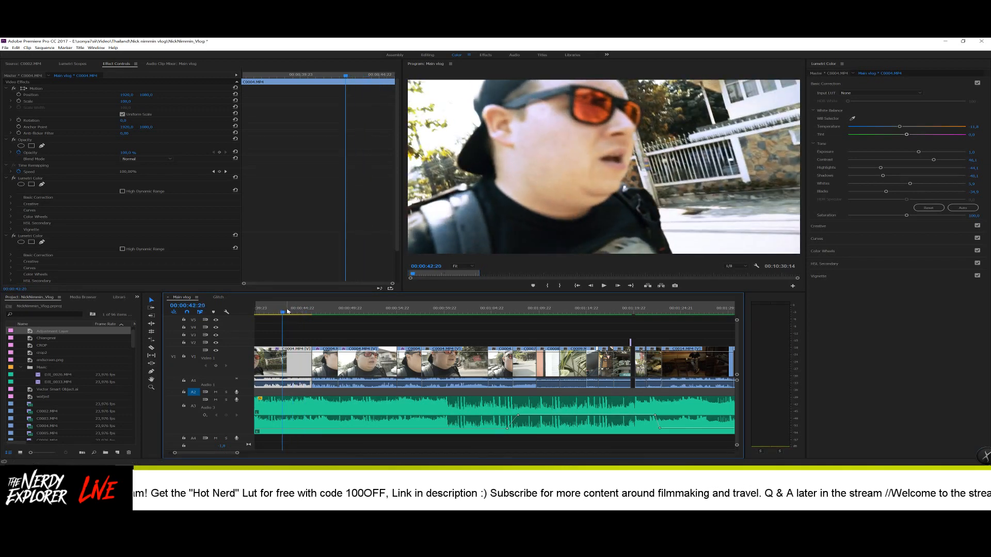
click(324, 312)
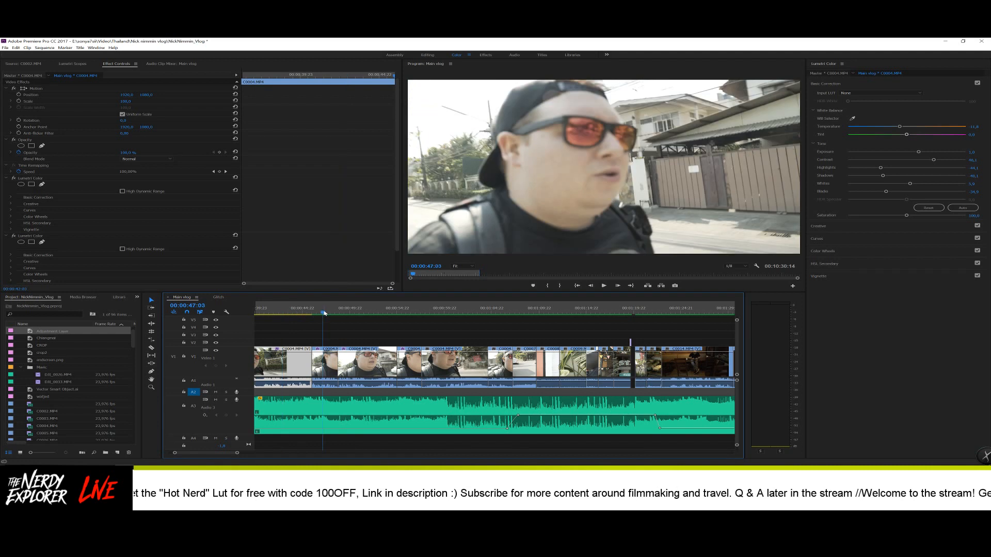
click(334, 355)
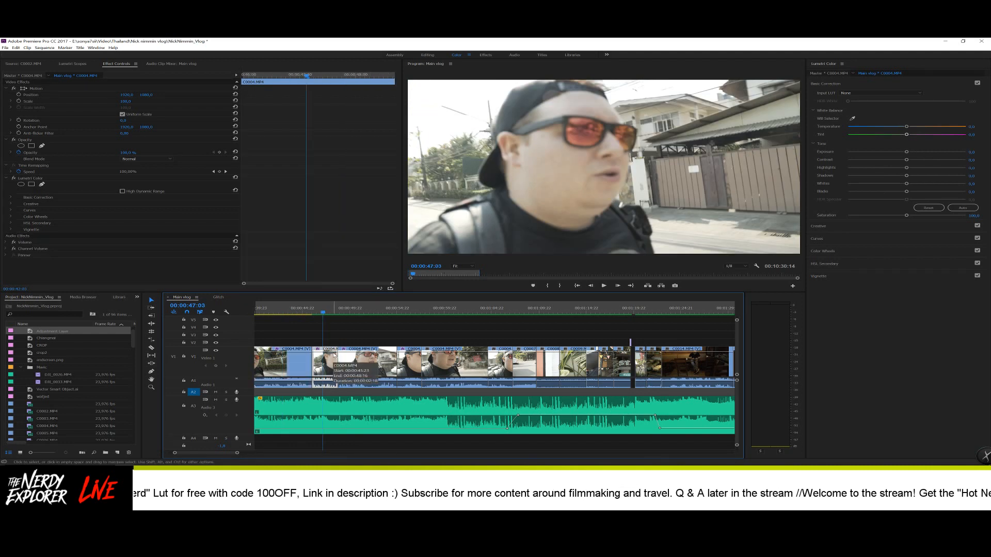
key(ctrl+v)
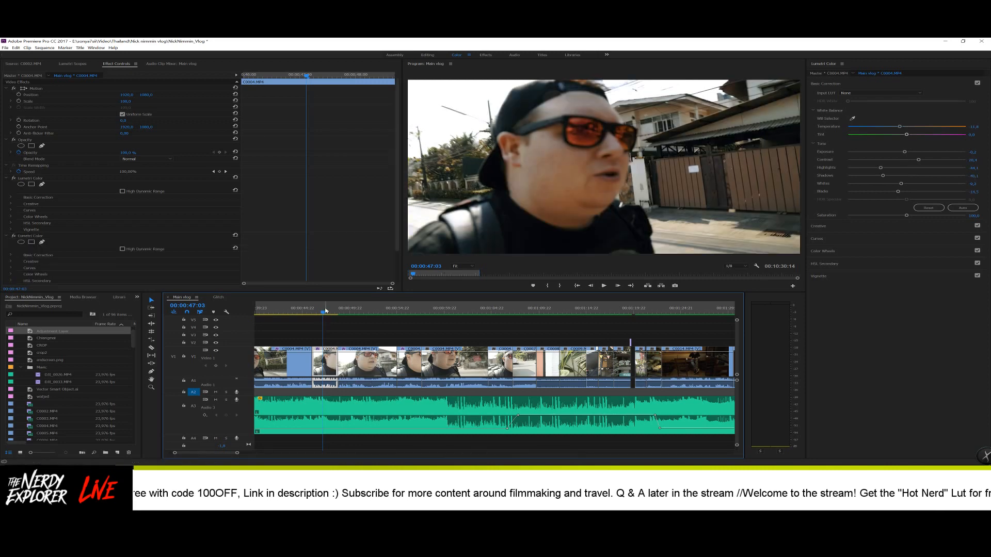
- Display the Lumetri Scopes and lower the exposure of the clip at 47 seconds to about -0.6
drag(324, 312, 325, 315)
click(72, 64)
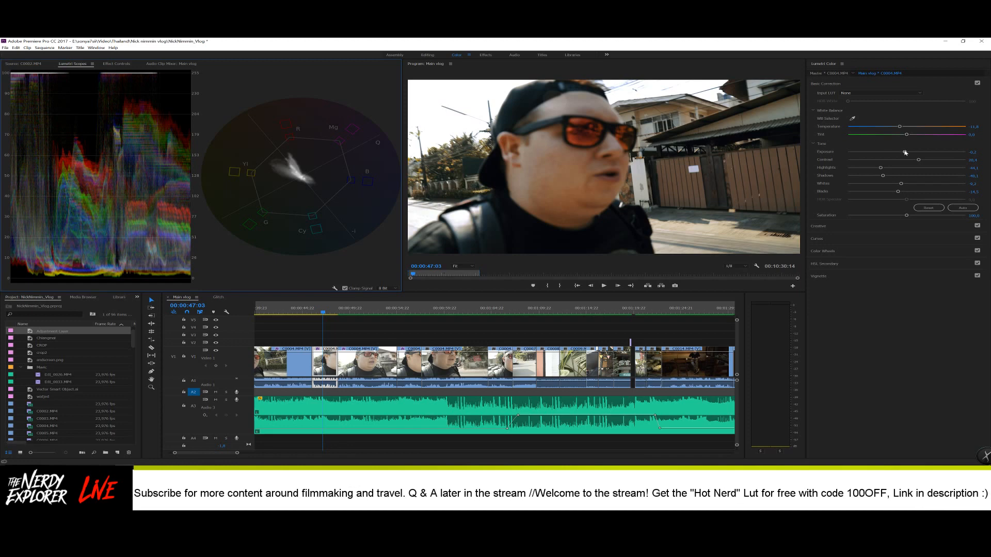
mouse_move(904, 153)
mouse_down()
mouse_move(885, 156)
mouse_move(900, 155)
mouse_up()
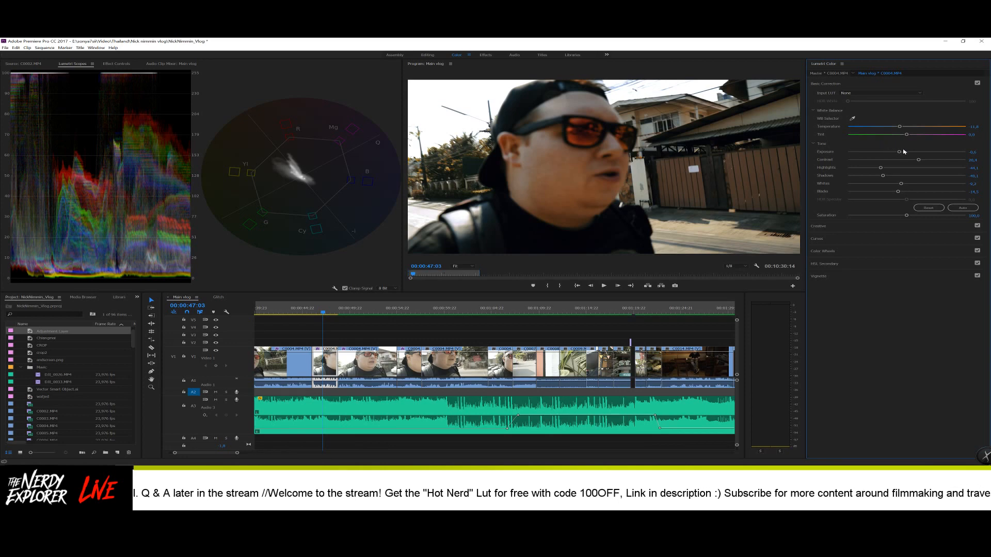
drag(899, 153, 901, 154)
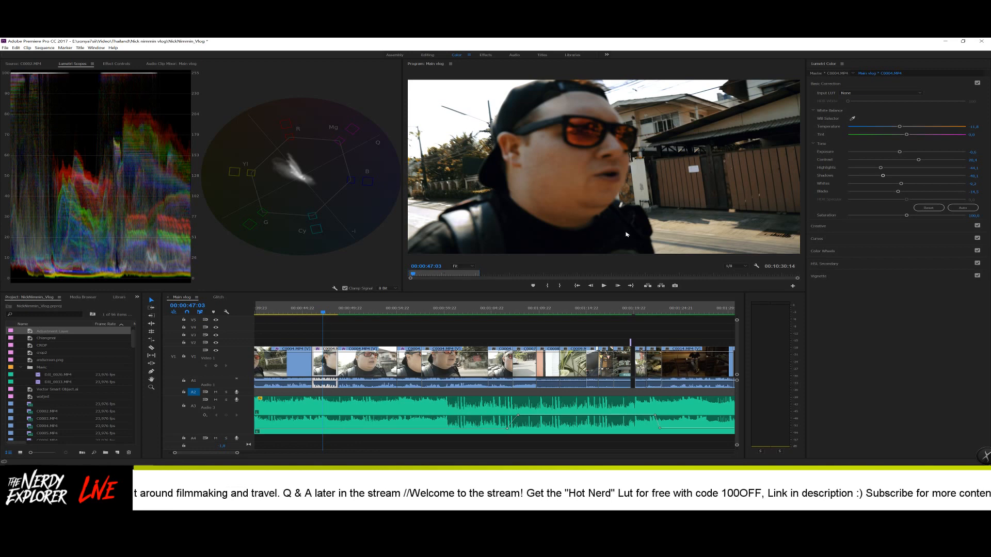
- Review the graded clip at 47 seconds and paste the same Lumetri Color effect onto the following C0004.MP4 clip at 49 seconds
drag(237, 453, 259, 453)
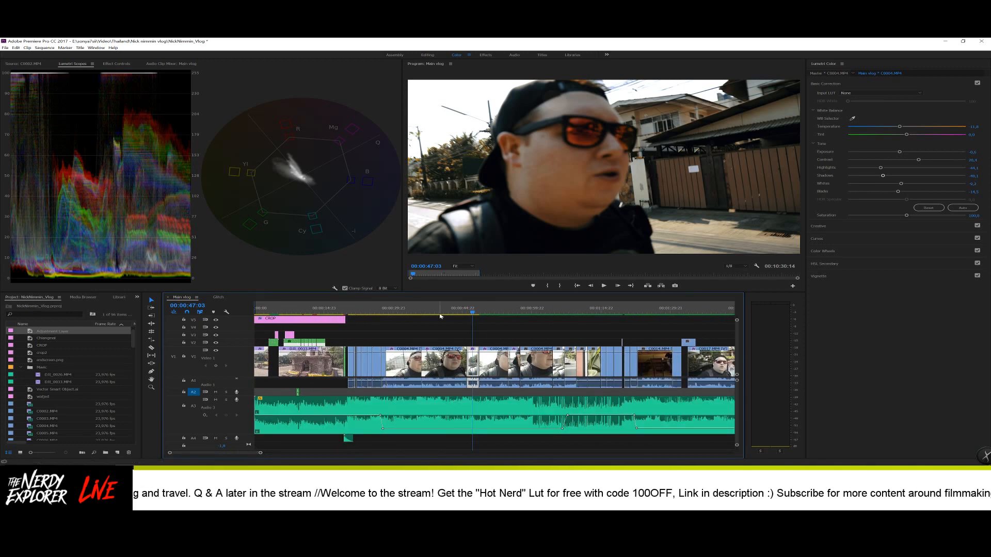
click(471, 313)
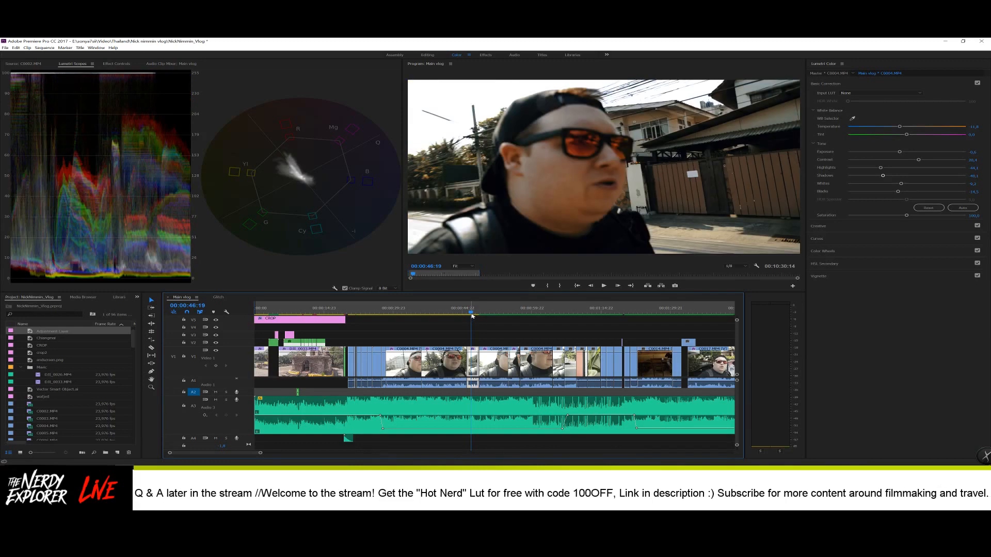
click(473, 313)
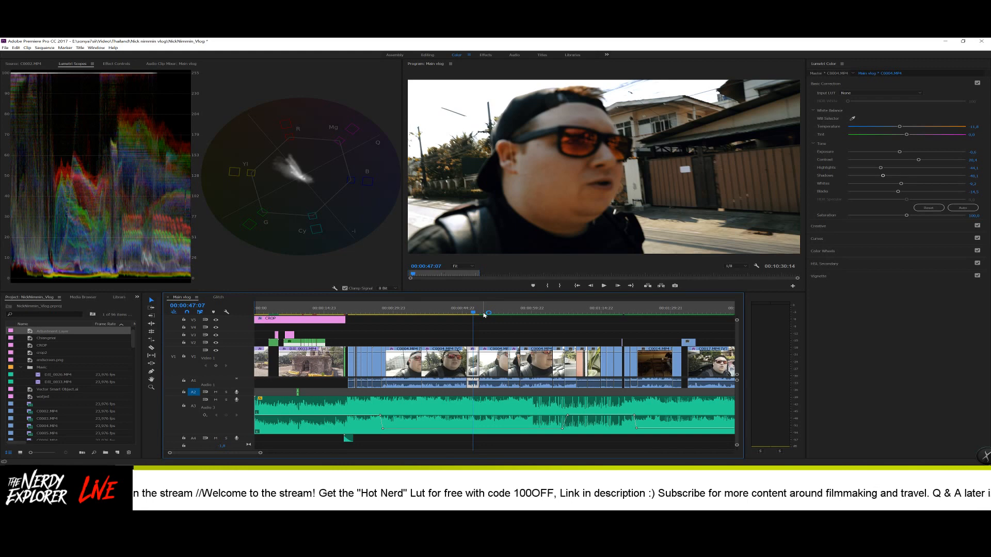
click(483, 313)
click(475, 313)
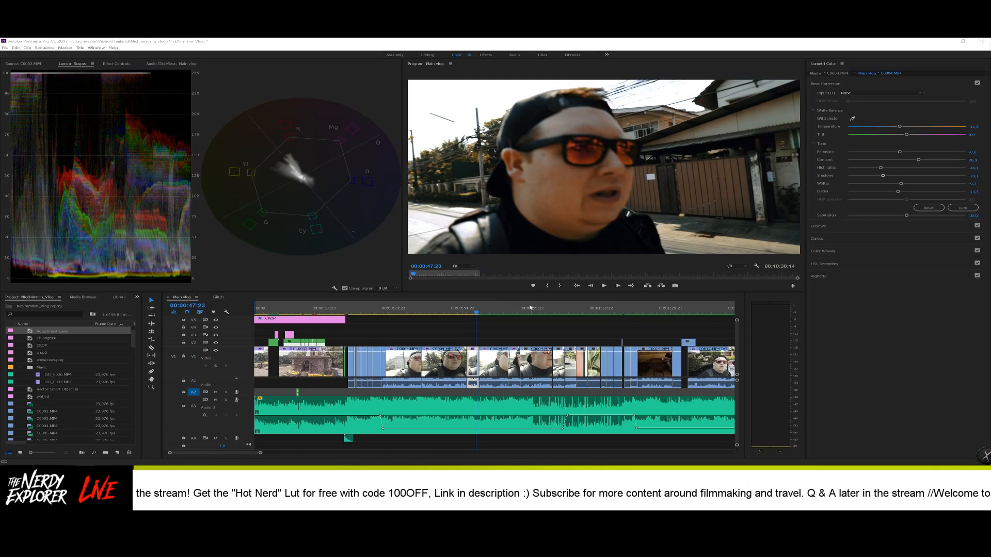
click(483, 311)
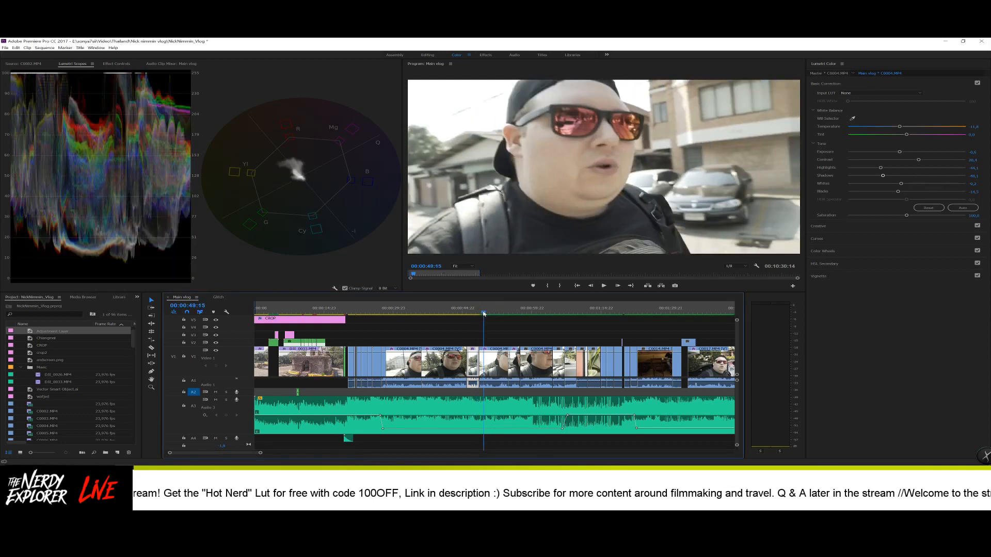
click(492, 356)
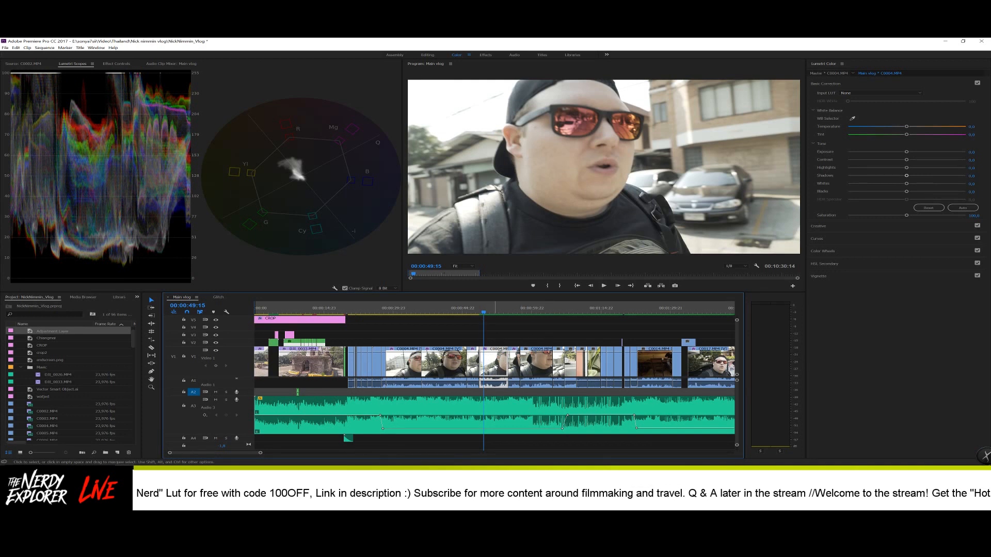
key(ctrl+v)
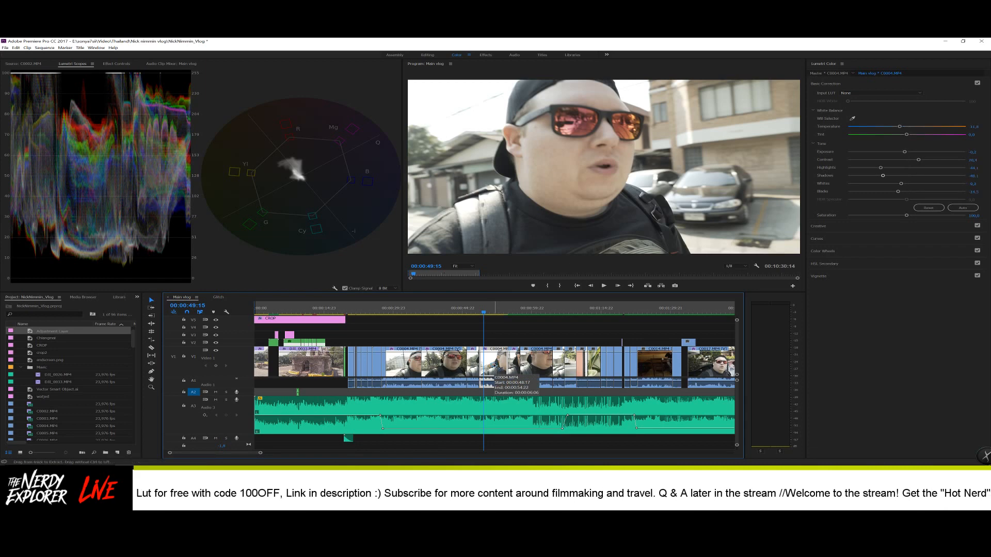
- Play back the graded clip at 49 seconds and paste the Lumetri Color effect onto the short clip at 56 seconds
click(491, 313)
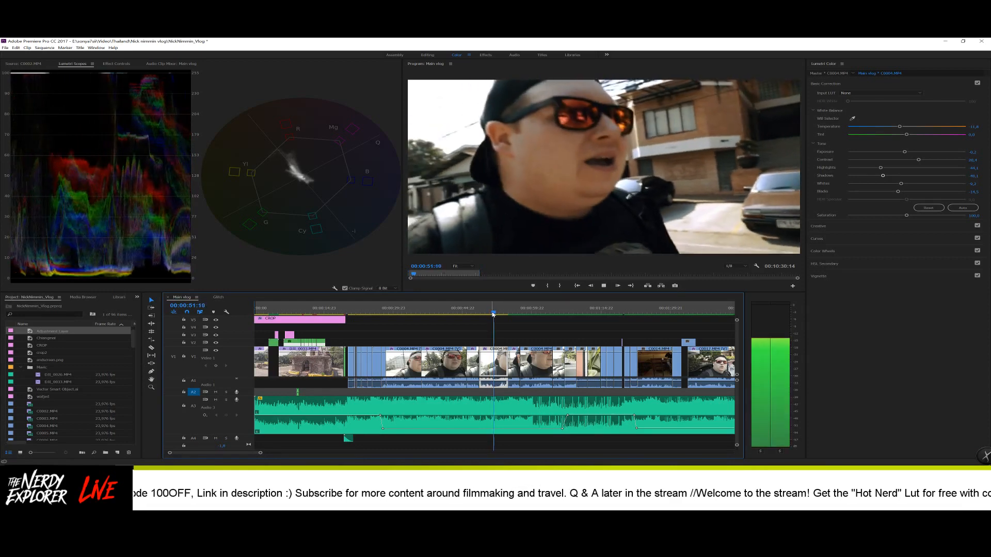
key(space)
click(478, 313)
key(space)
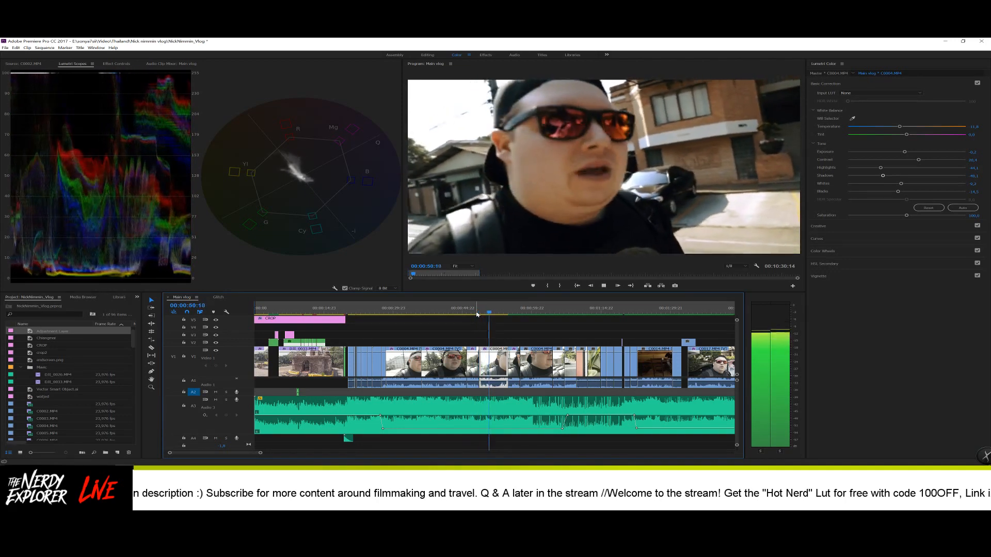
key(space)
key(space)
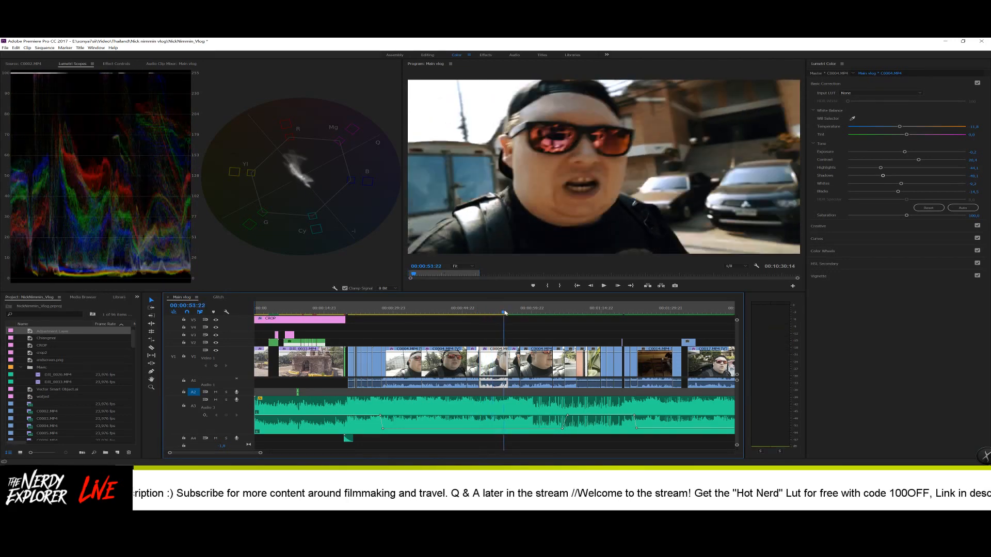
drag(502, 313, 513, 312)
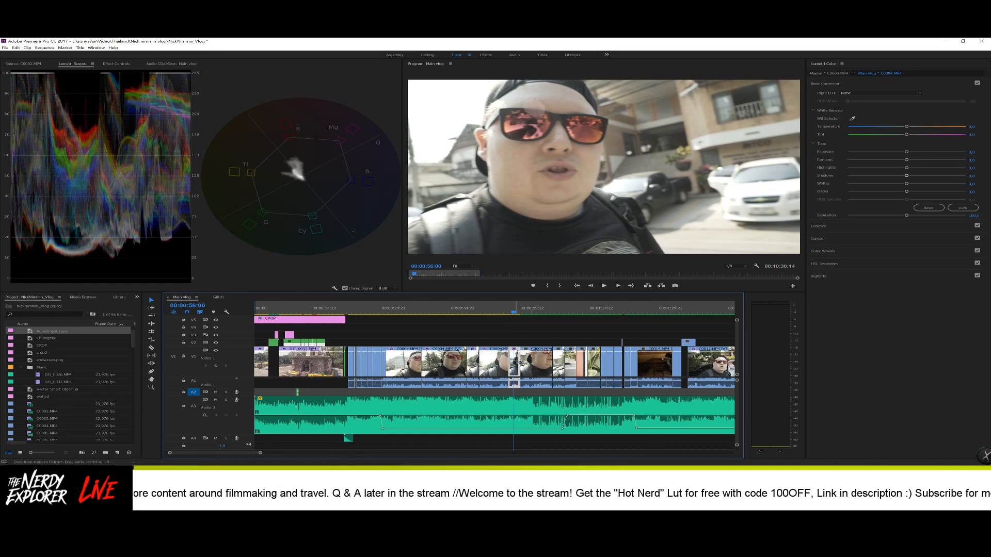
key(ctrl+v)
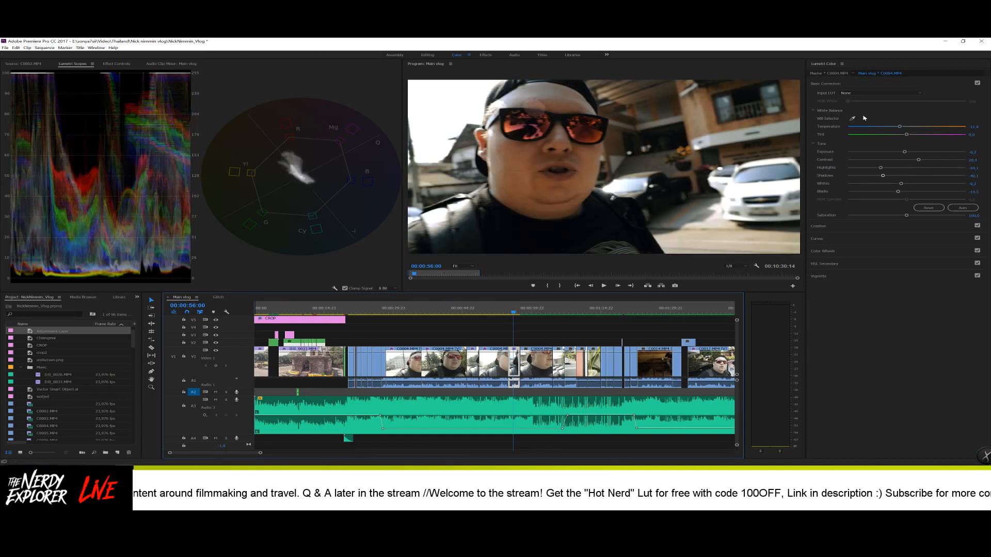
- Check the short graded clip and paste the Lumetri Color effect onto the C0004.MP4 clip at 58 seconds
click(515, 313)
drag(515, 314, 524, 314)
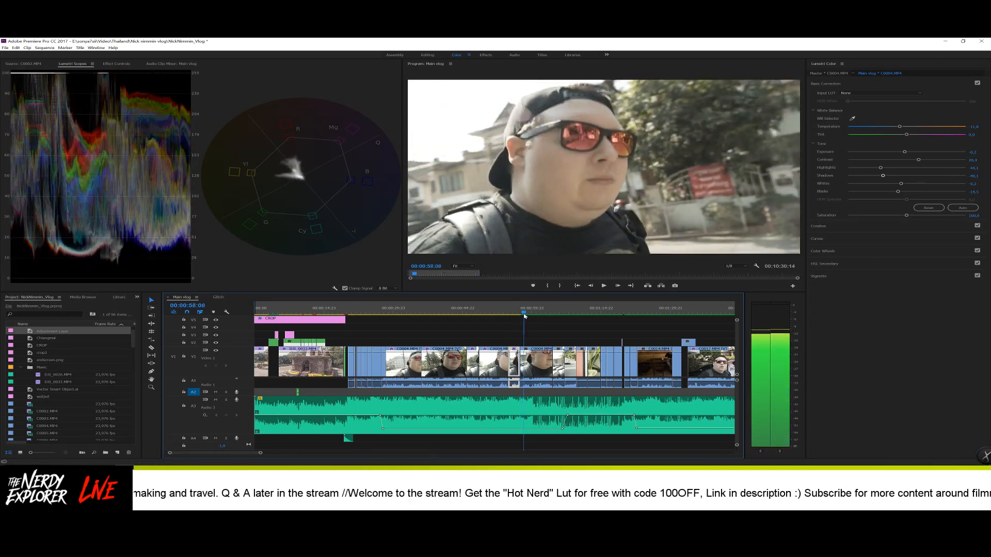
click(536, 355)
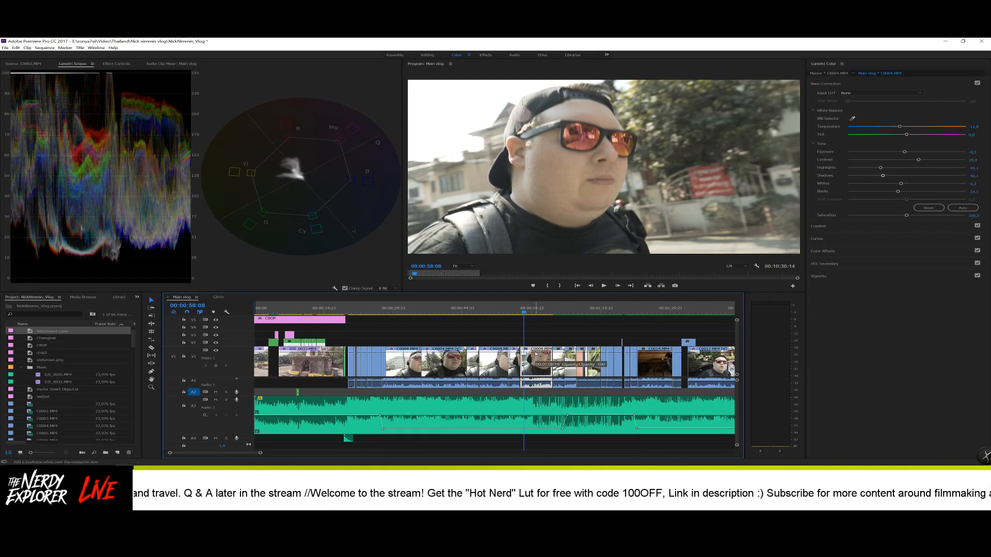
key(ctrl+v)
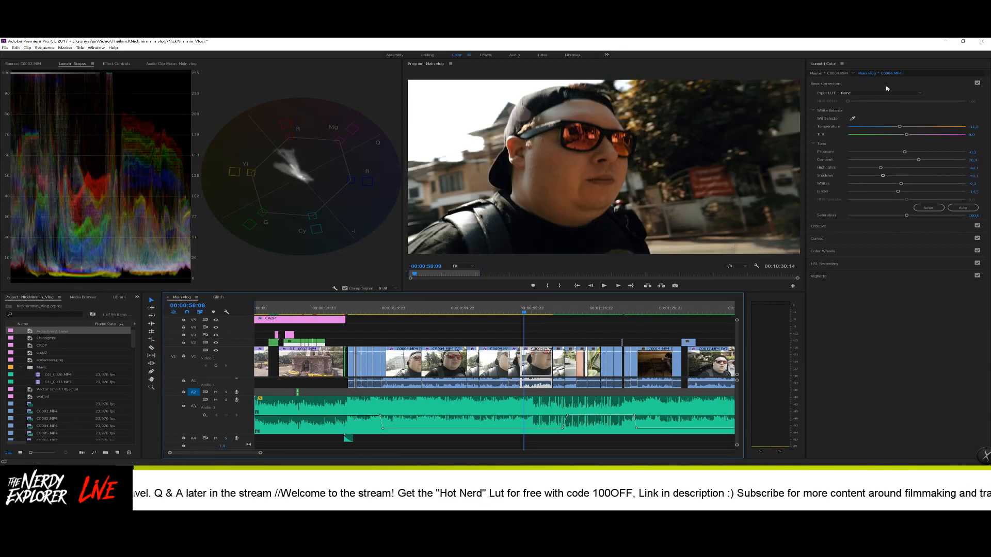
- Set this clip's exposure to 0.0, lower whites to about -20, raise contrast to about 30, and check the shot further along
drag(904, 152, 907, 153)
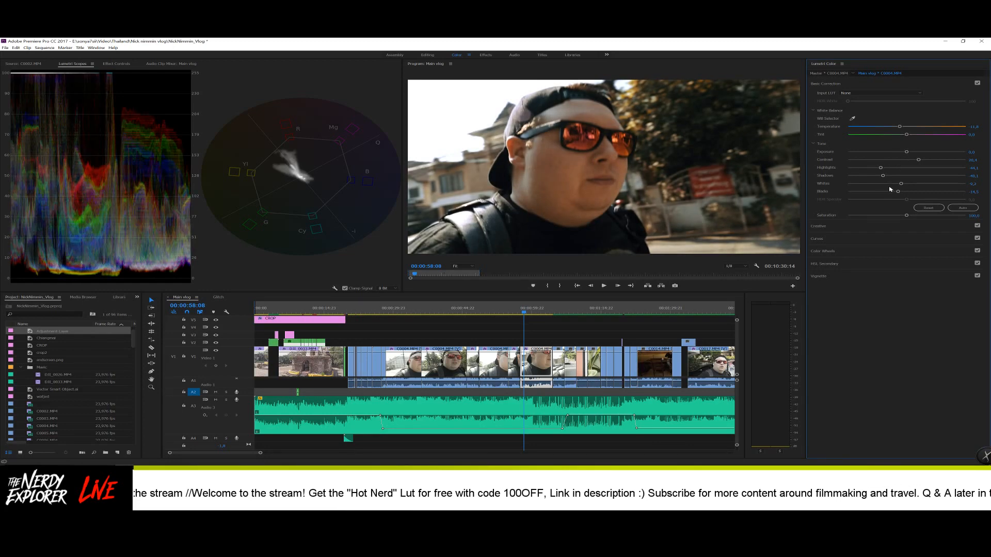
mouse_move(901, 184)
mouse_down()
mouse_move(884, 183)
mouse_move(914, 185)
mouse_move(894, 188)
mouse_up()
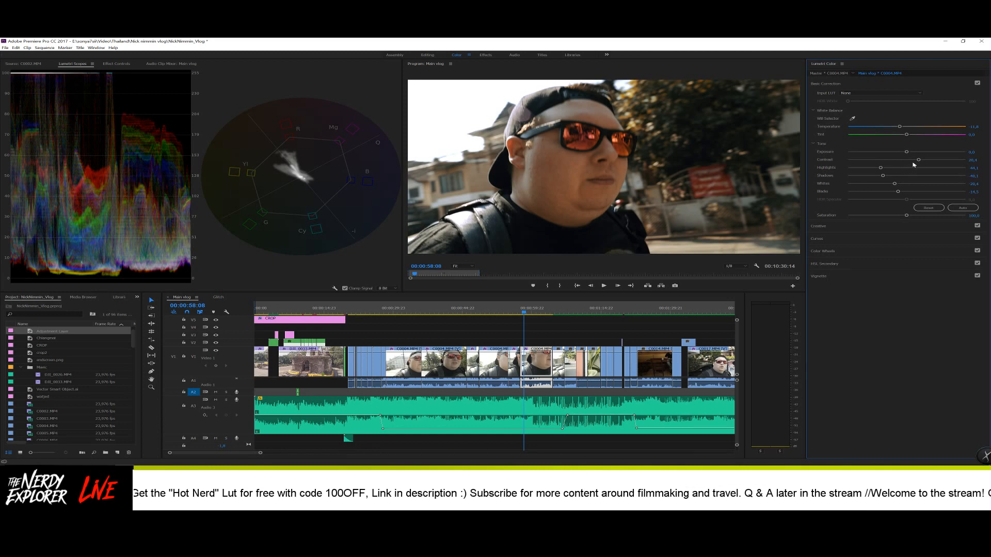
drag(919, 161, 924, 165)
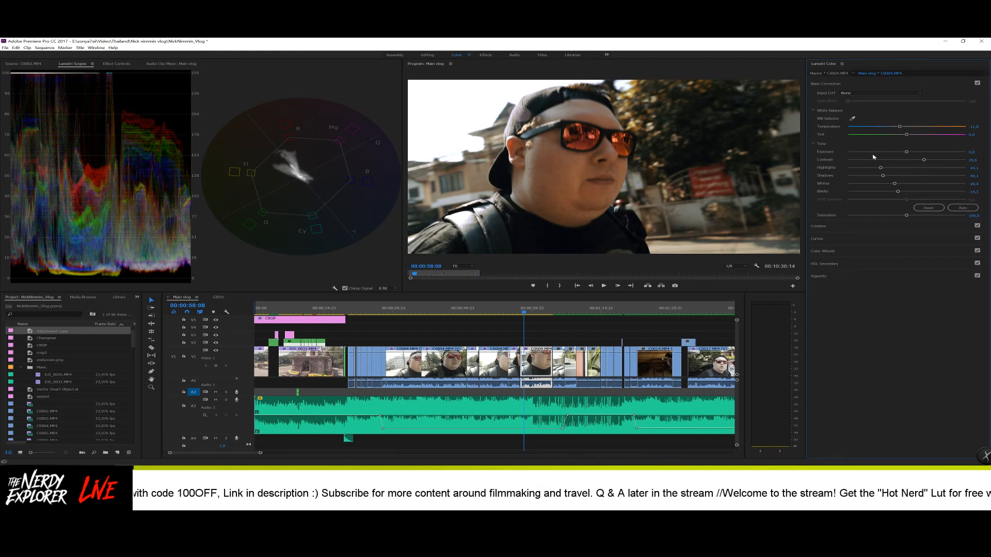
click(539, 312)
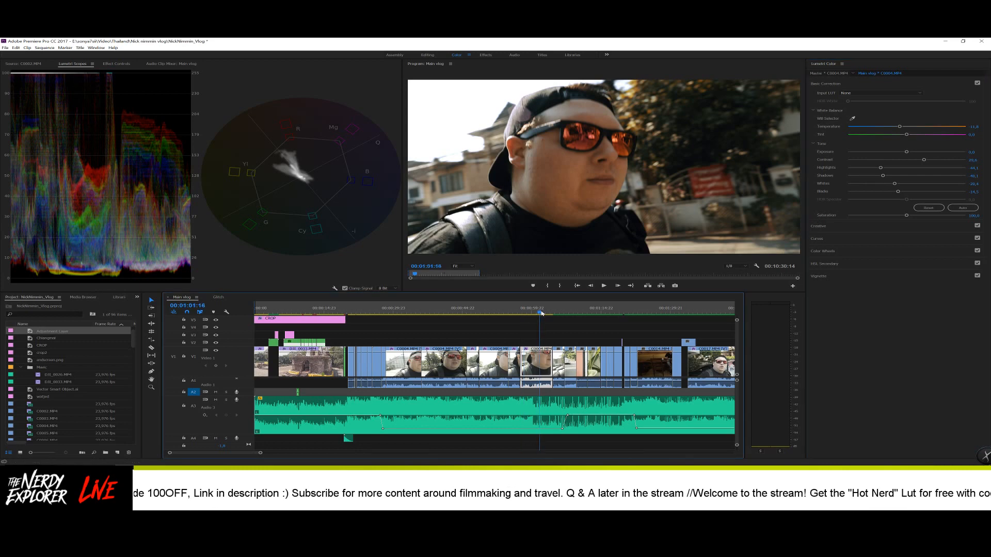
click(540, 312)
- Paste the copied Lumetri Color effect onto the short C0004.MP4 clip at 1:05 and briefly play it
click(556, 313)
click(560, 367)
key(ctrl+v)
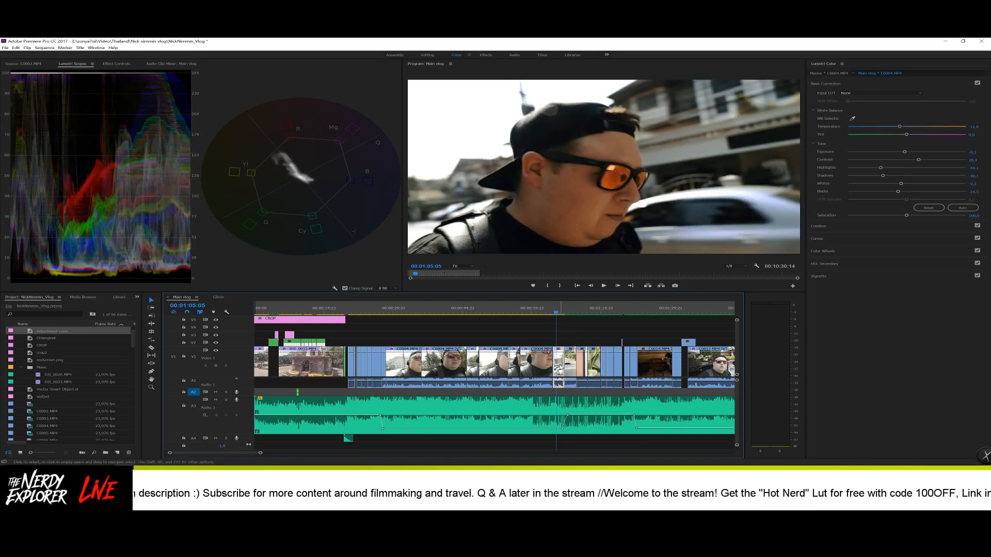
key(space)
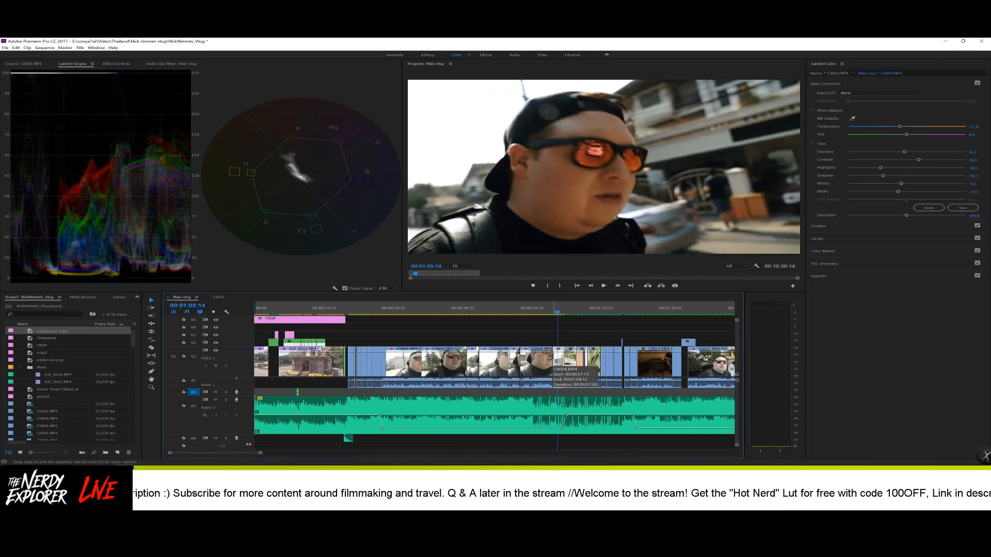
- Paste the copied Lumetri Color effect onto the tuk-tuk clip at 1:07
drag(557, 311, 567, 311)
click(570, 364)
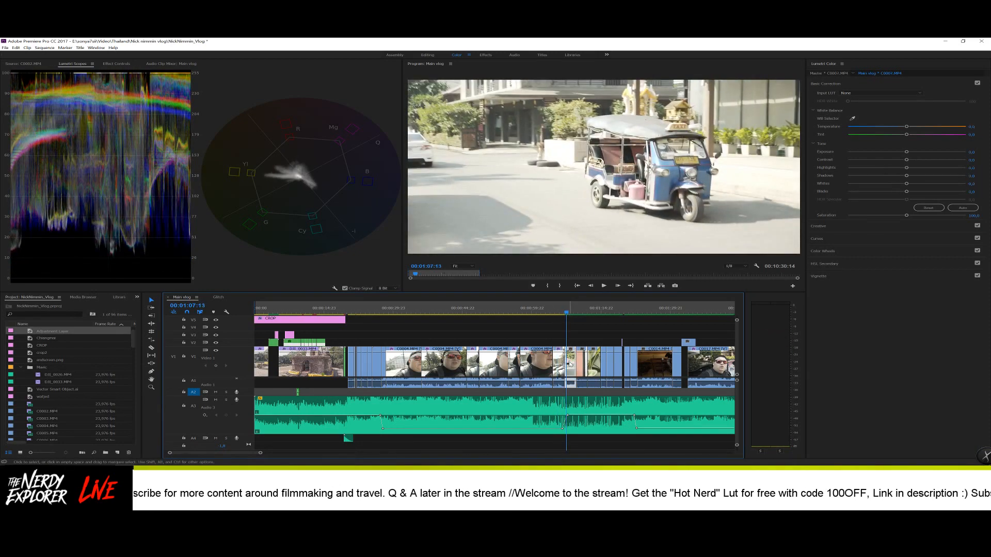
key(ctrl+v)
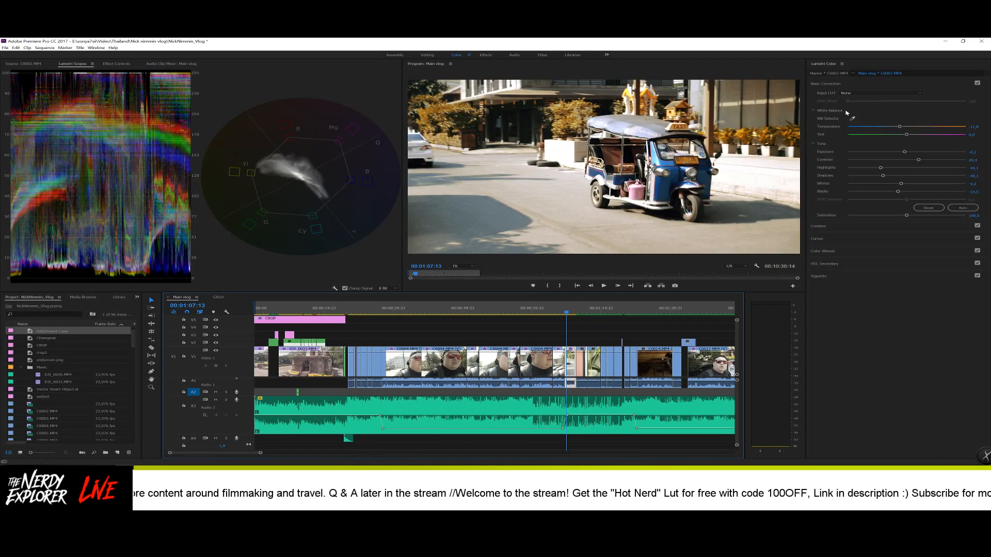
- Lower the tuk-tuk clip's highlights to about -91 and blacks to about -53, and warm its temperature to about -10
drag(878, 172, 867, 173)
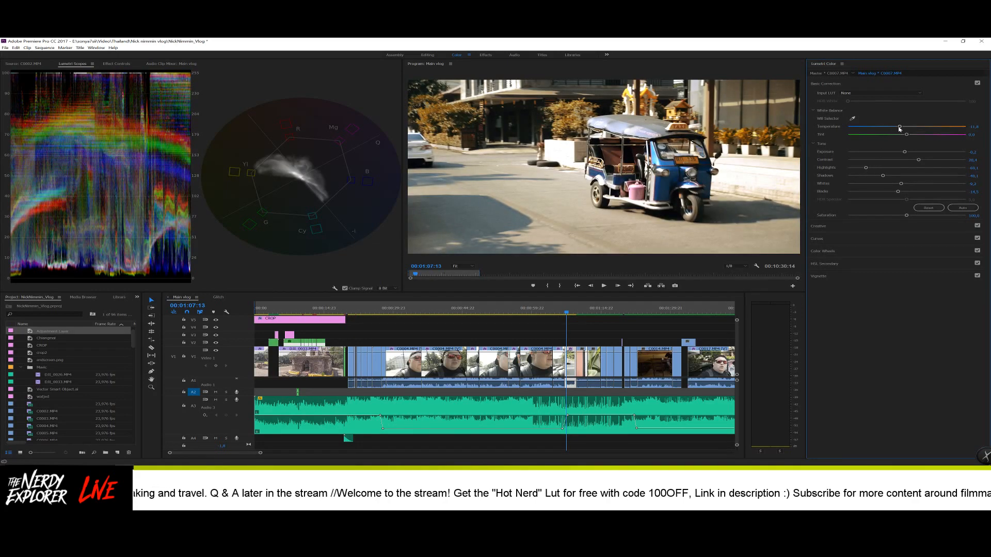
drag(899, 129, 902, 129)
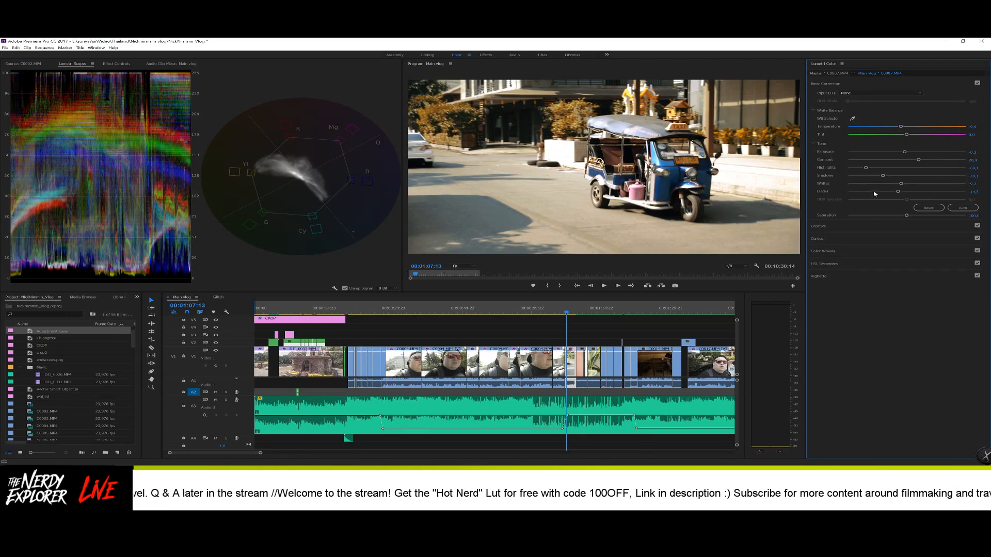
drag(898, 191, 876, 192)
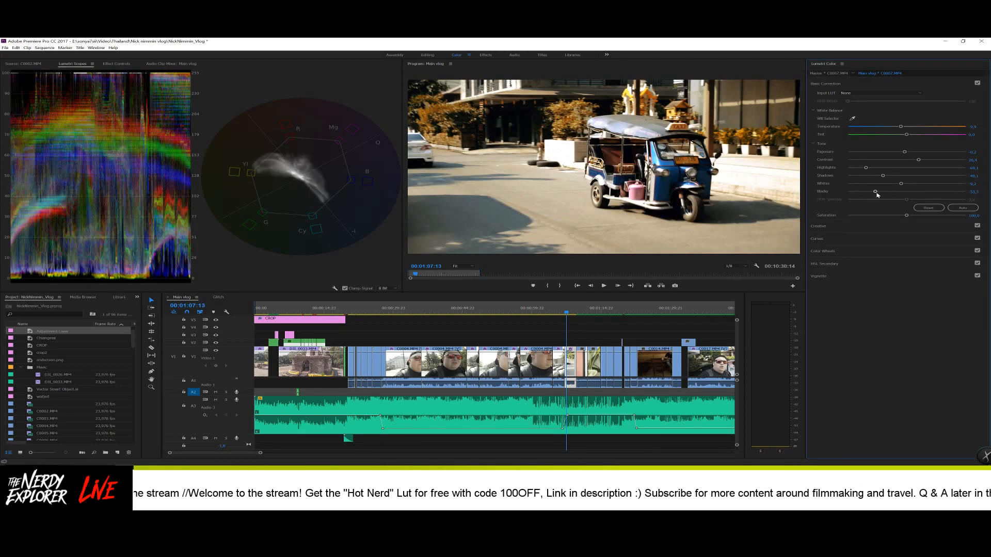
drag(865, 168, 852, 170)
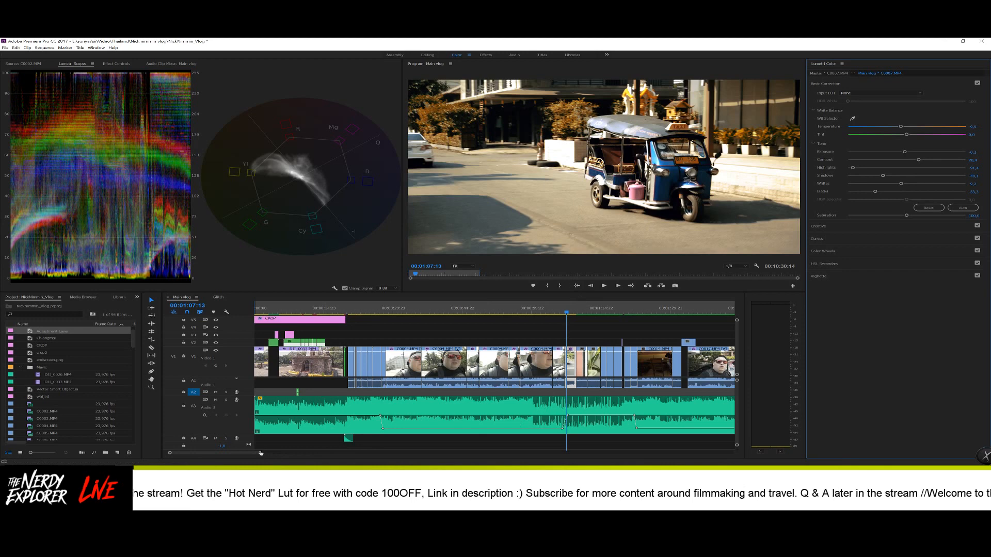
- Paste the Lumetri Color effect onto the scooter mural clip at 1:10 and lower its exposure to about -1.1
drag(261, 453, 258, 453)
drag(507, 312, 514, 313)
click(517, 358)
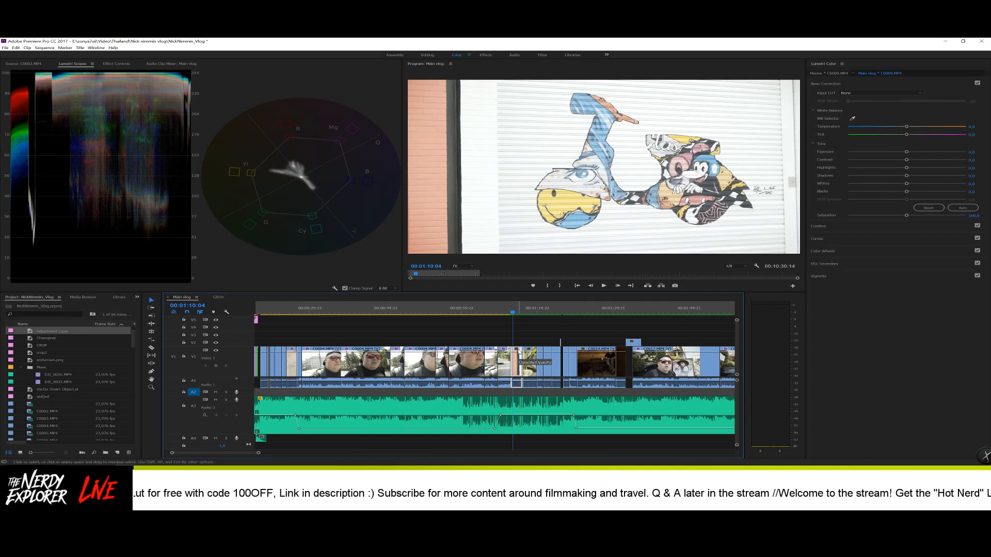
key(ctrl+v)
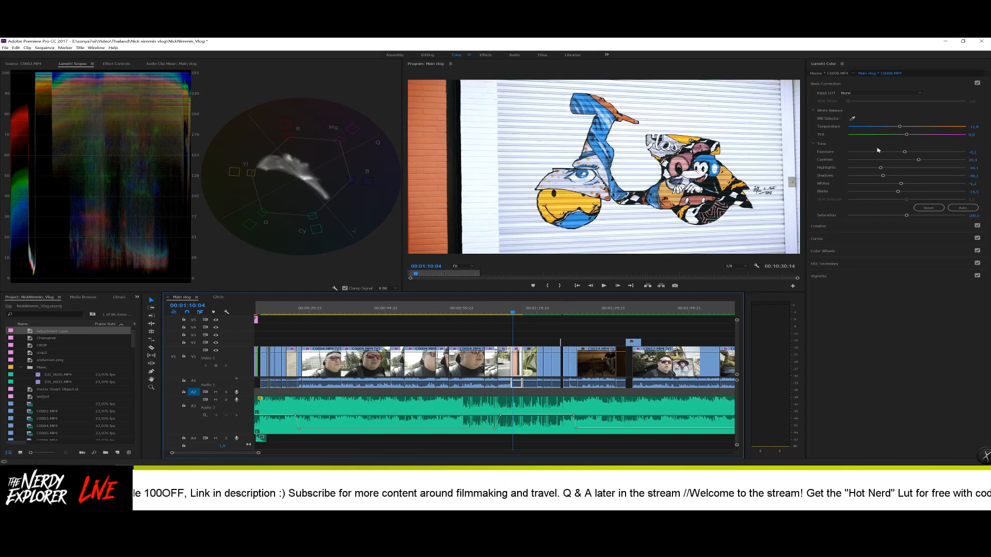
drag(906, 154, 895, 156)
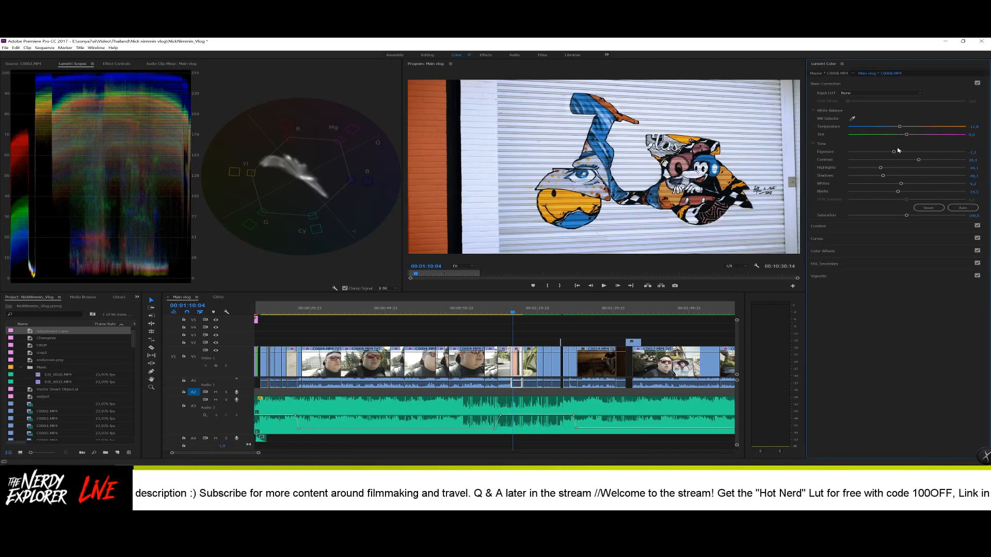
click(517, 313)
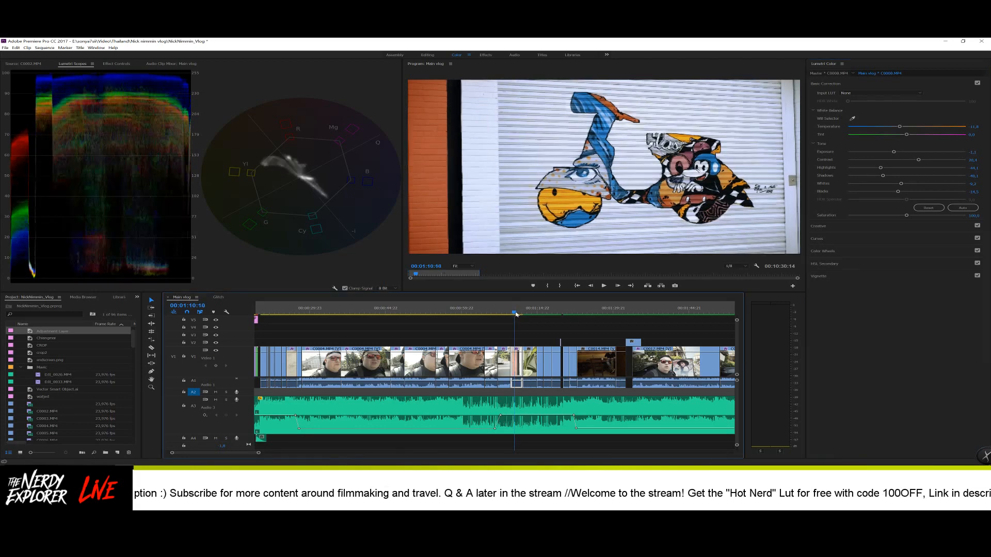
- Paste the copied Lumetri Color effect onto the plant clip C0009.MP4 at 1:12
drag(518, 314, 526, 314)
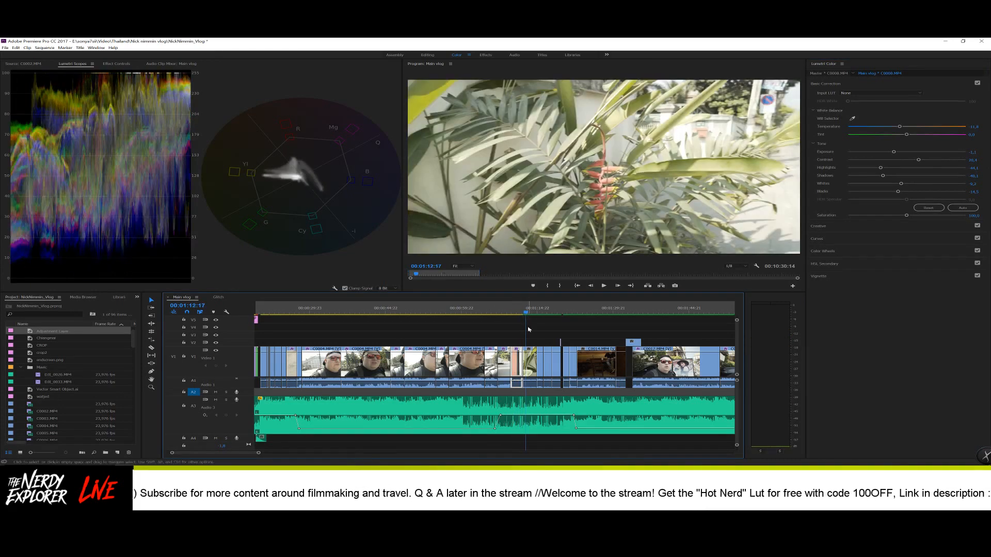
click(528, 356)
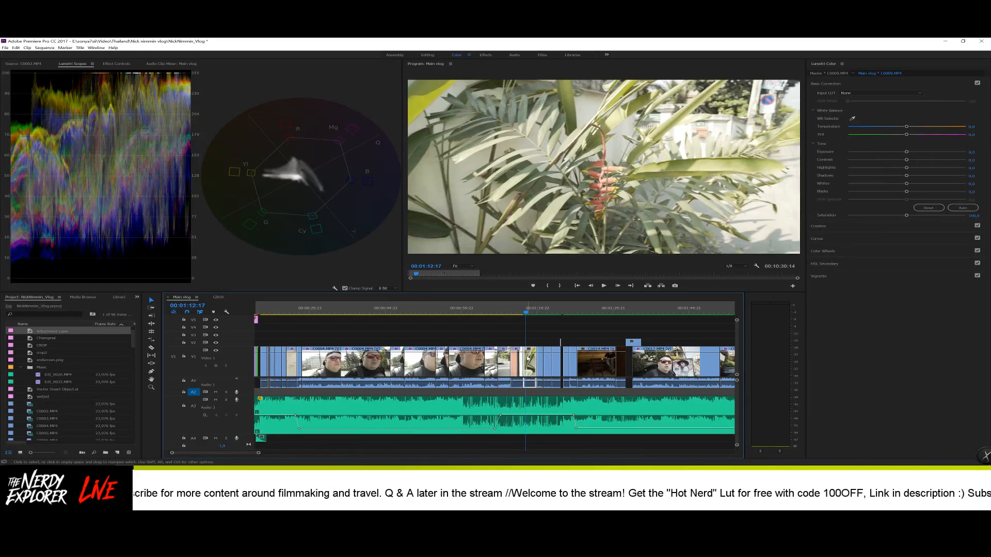
key(ctrl+v)
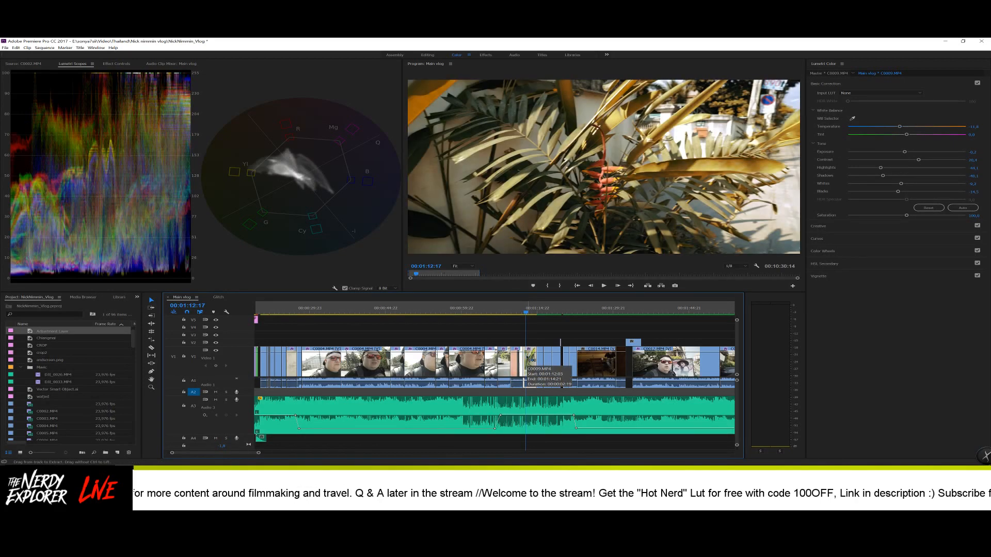
- Paste the copied Lumetri Color effect onto the talking-head clip at 1:15
click(528, 312)
drag(529, 312, 540, 314)
click(540, 363)
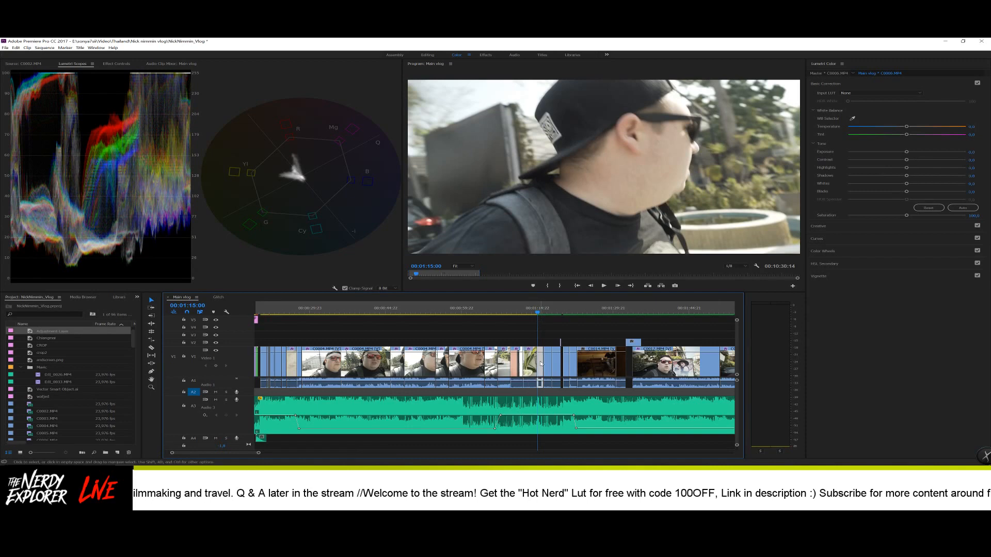
key(ctrl+alt+v)
key(Return)
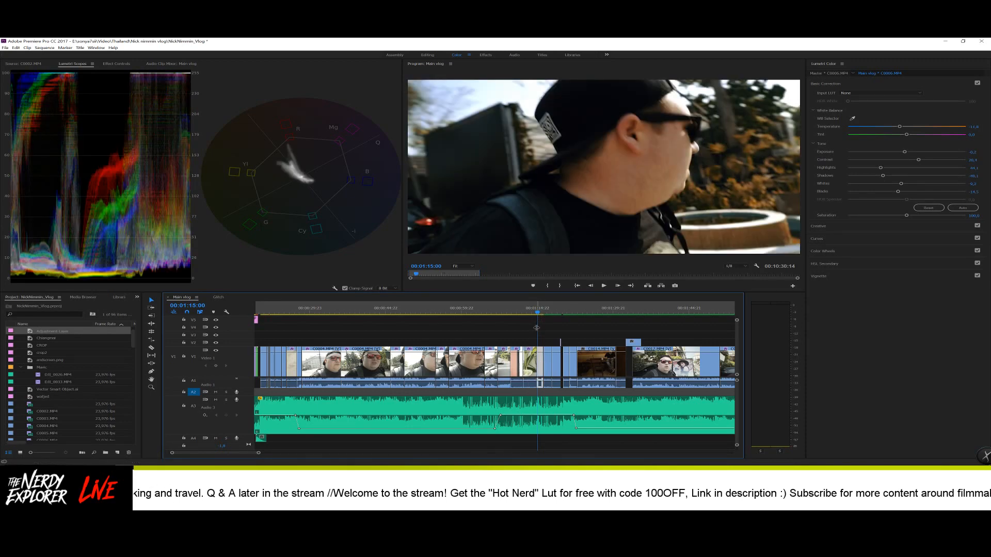
- Raise the 1:15 talking-head clip's exposure to about 0.2 and lower its blacks to about -25
click(538, 313)
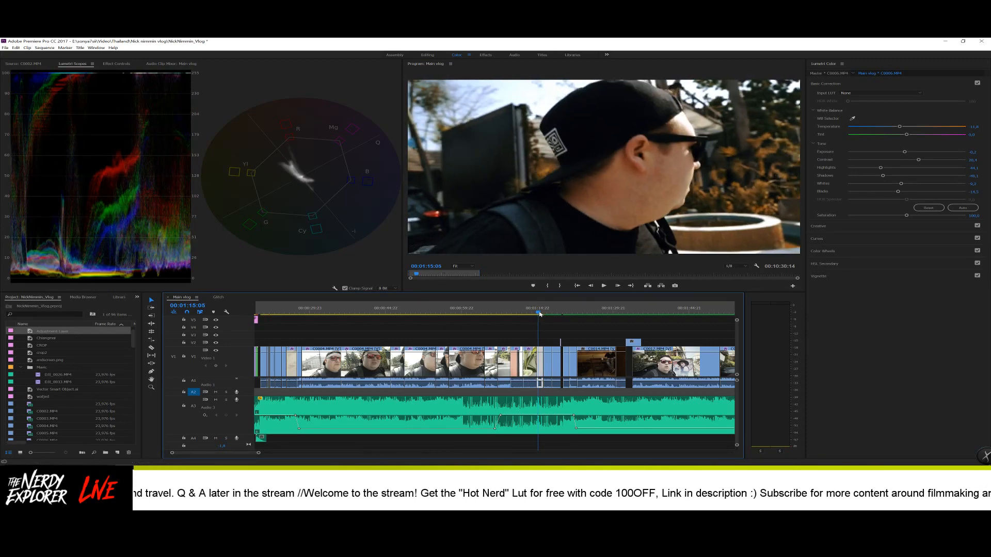
drag(904, 152, 908, 152)
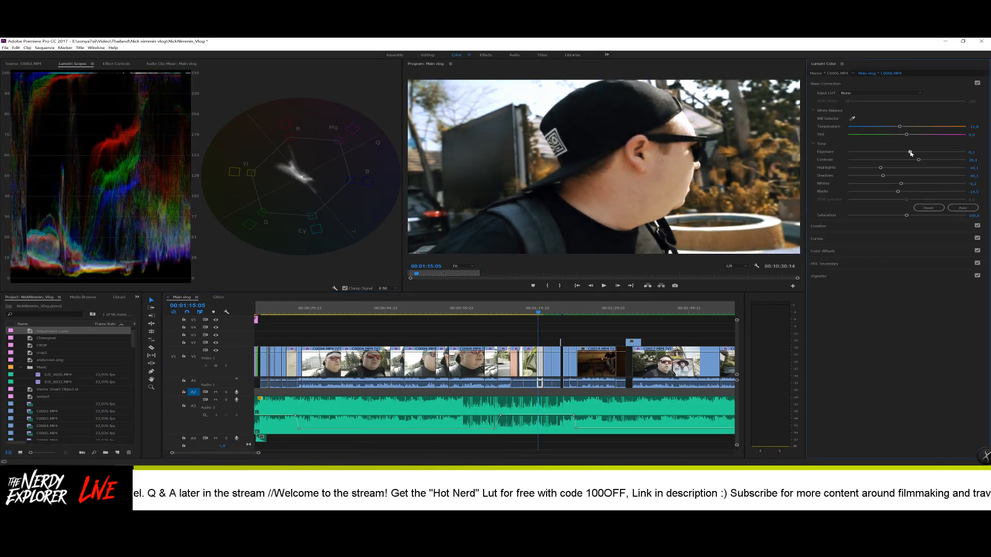
drag(898, 192, 900, 193)
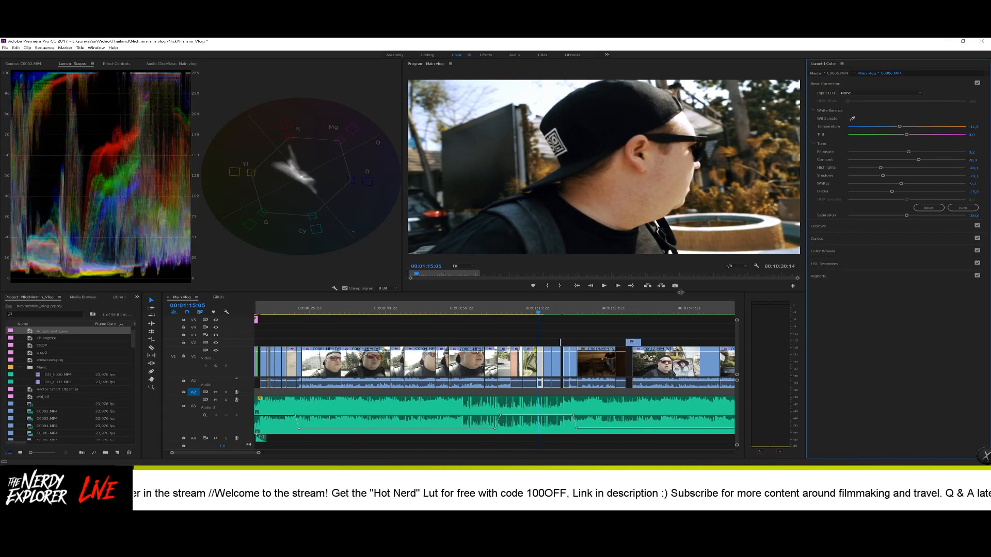
- Paste the Lumetri Color effect onto the bunting-decorated alley clip C0010.MP4 at 1:16
click(544, 312)
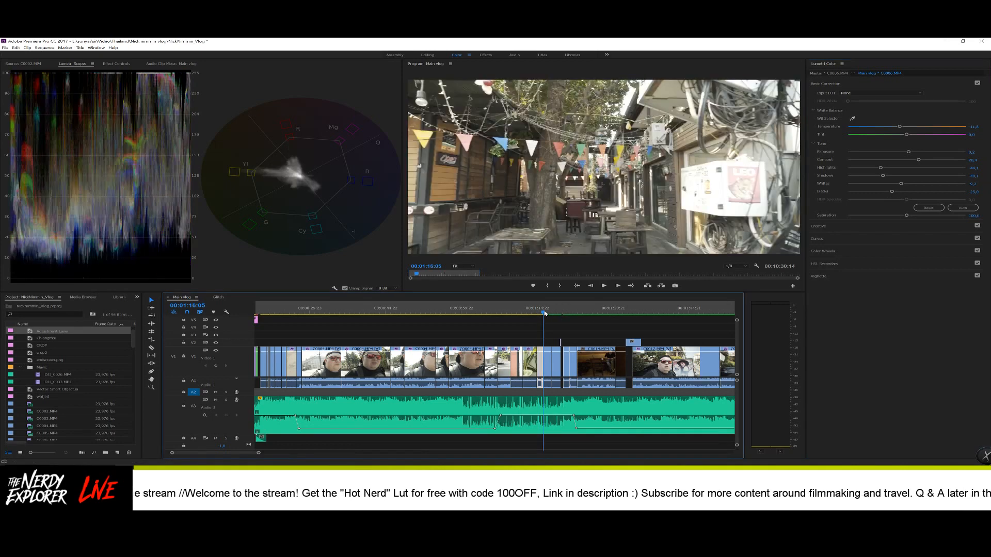
drag(545, 313, 547, 313)
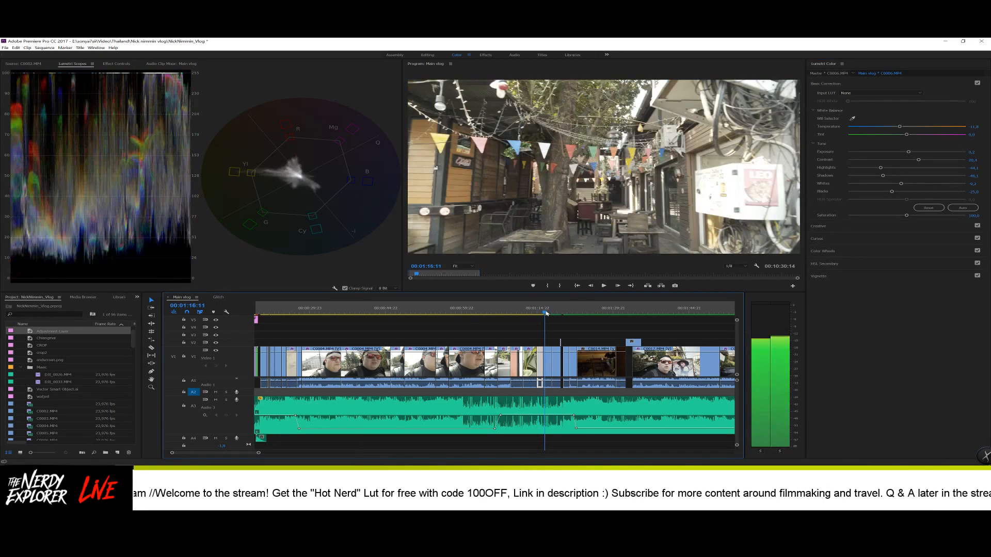
click(548, 358)
key(ctrl+v)
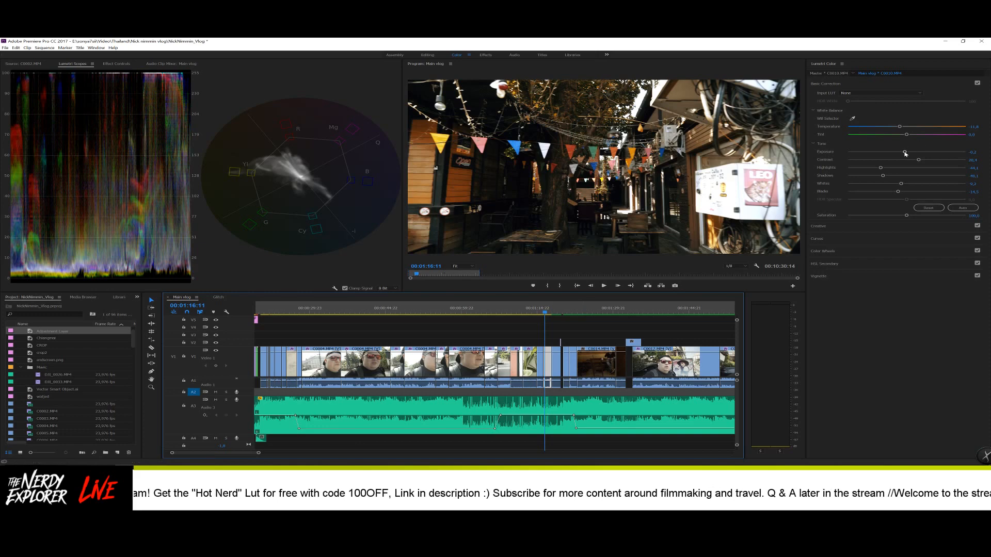
- Set the alley clip's exposure to 0.0, and lower its highlights to about -70 and whites to -100
drag(905, 153, 907, 154)
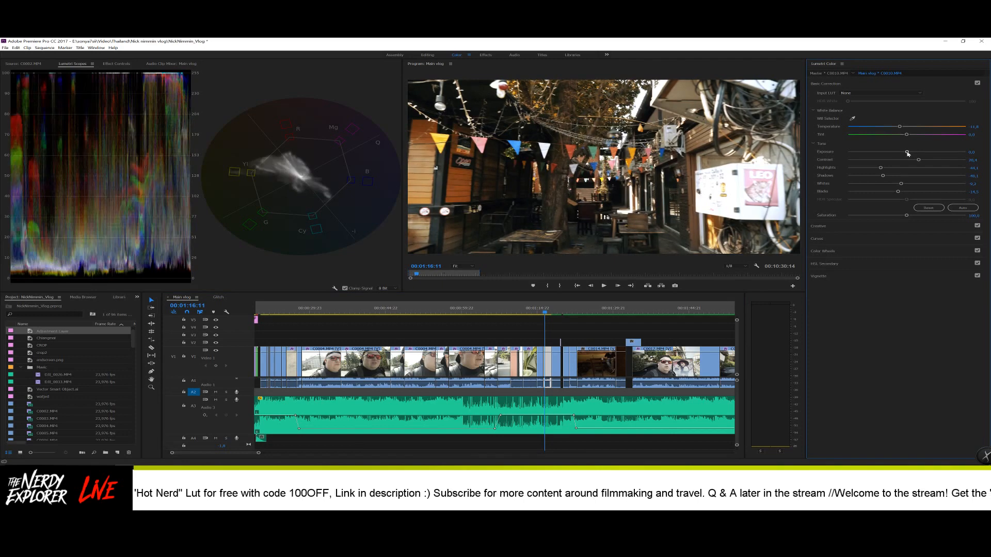
drag(880, 168, 847, 184)
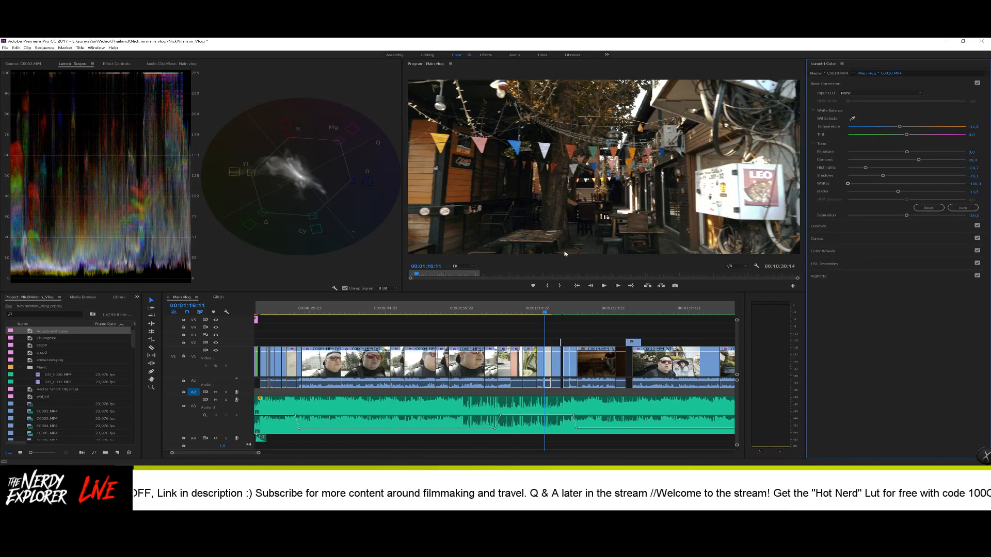
click(548, 312)
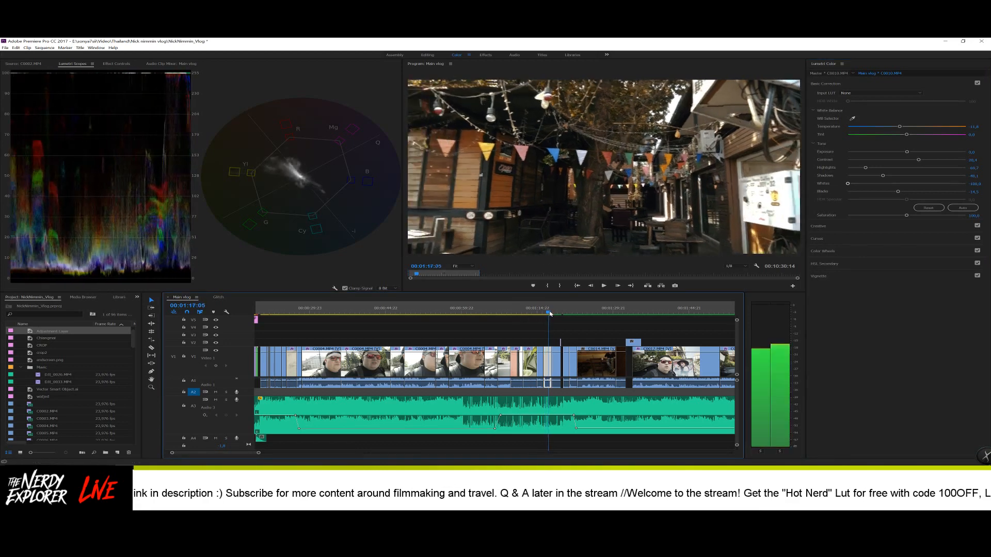
- Paste the Lumetri Color effect onto the Starbucks sign clip C0011.MP4 at 1:18 and raise its exposure to about 0.1
click(555, 313)
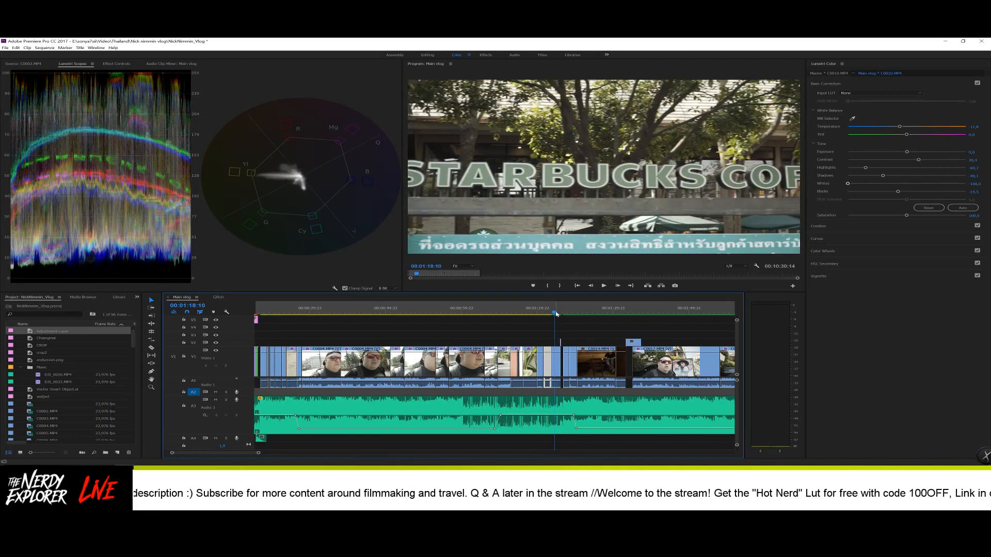
click(558, 359)
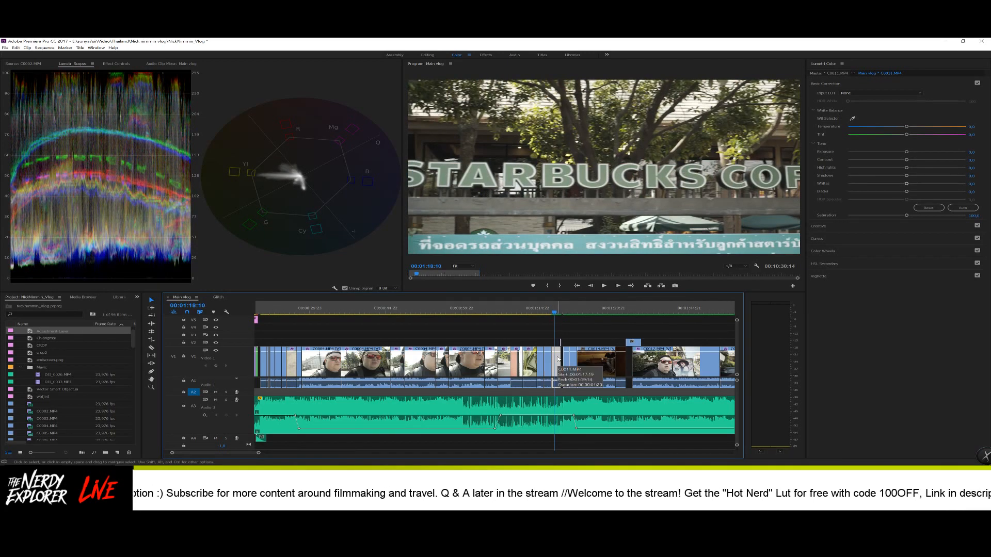
key(ctrl+v)
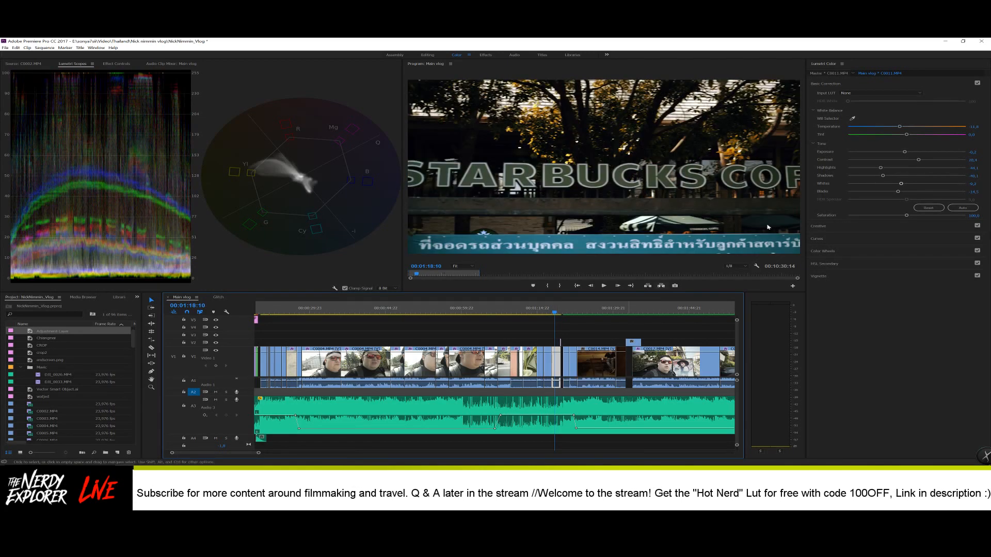
drag(903, 152, 908, 153)
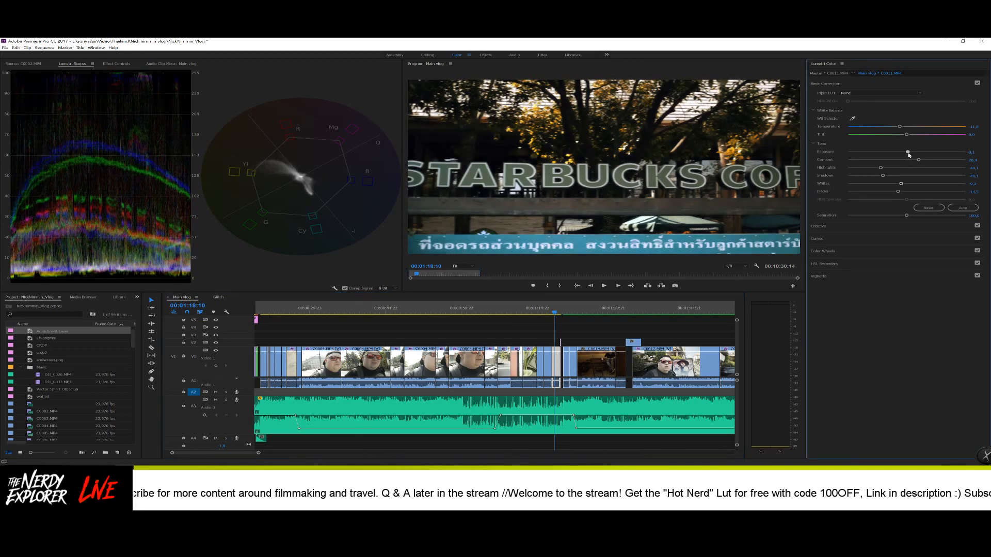
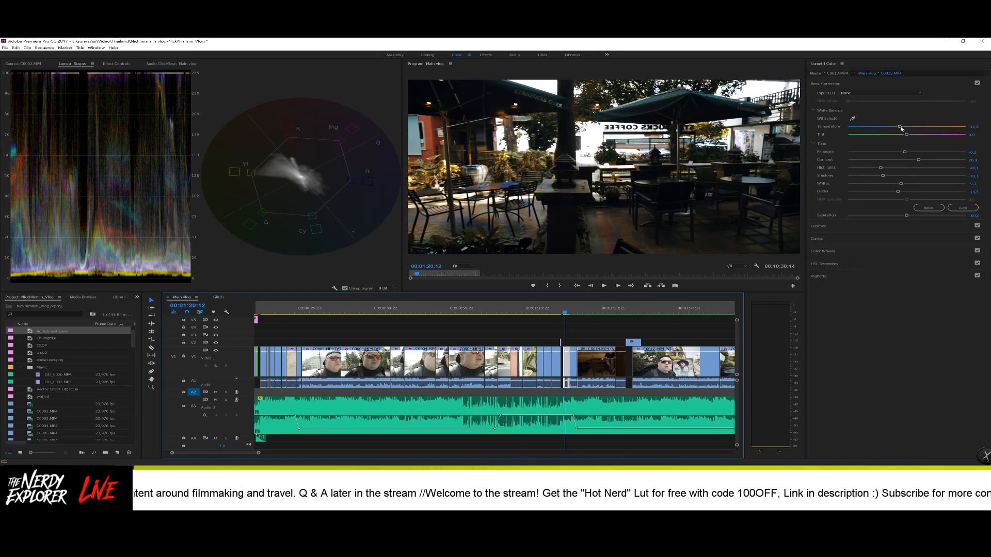
- Warm the café terrace clip C0013.MP4's temperature to about -10 and raise its exposure to about 0.2
drag(900, 126, 900, 127)
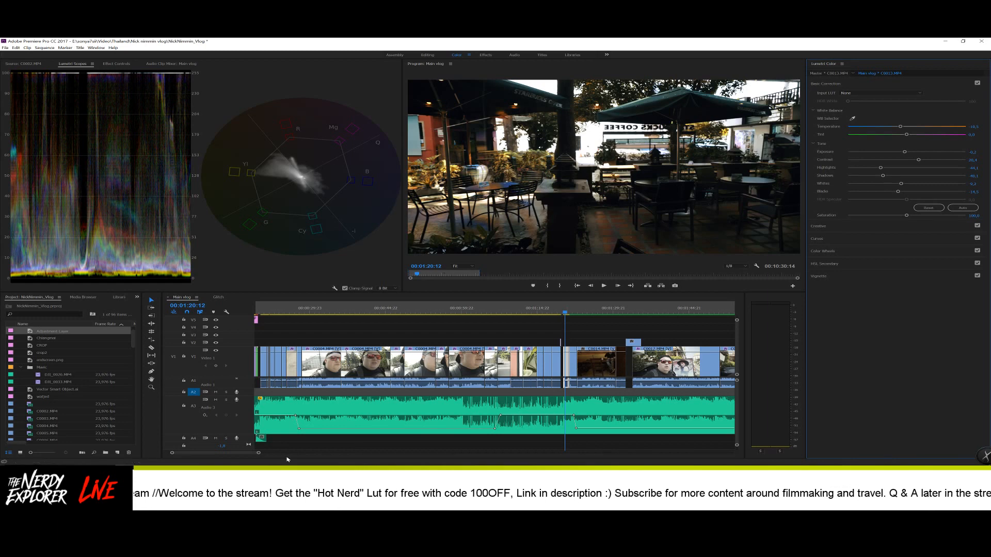
drag(258, 454, 253, 454)
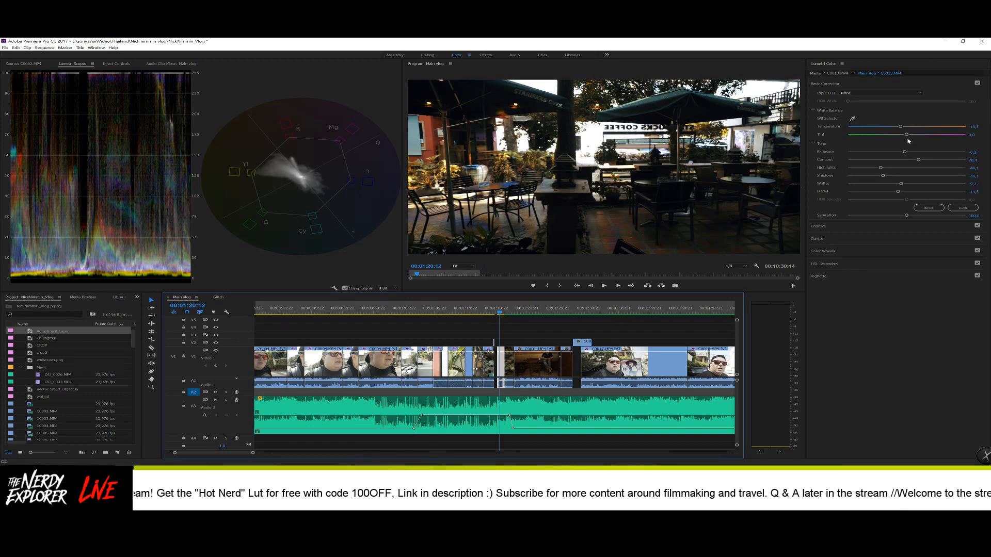
drag(905, 152, 908, 152)
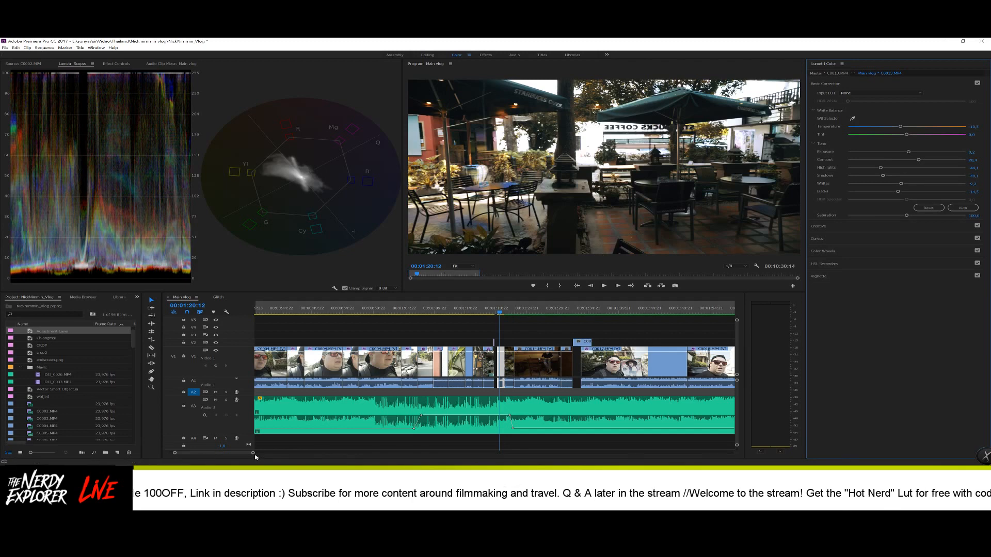
- Review the graded clips between 0:32 and 1:24 for a consistent look, playing back from the café terrace shot
drag(254, 454, 283, 455)
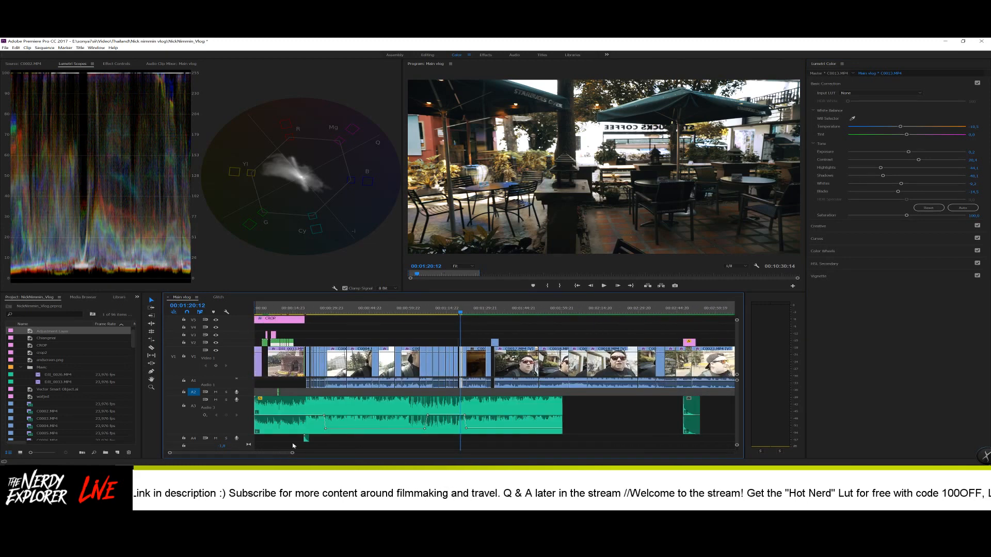
click(345, 311)
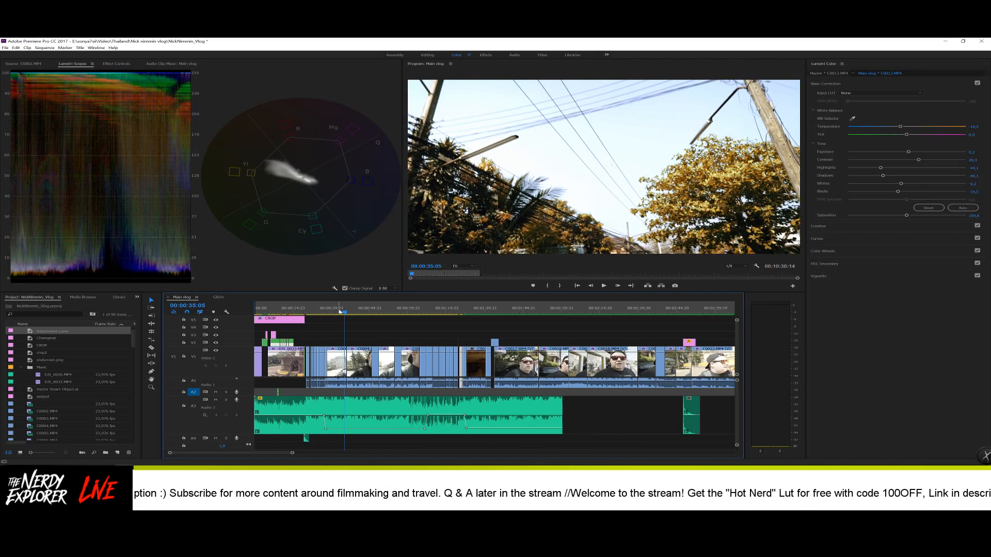
click(338, 311)
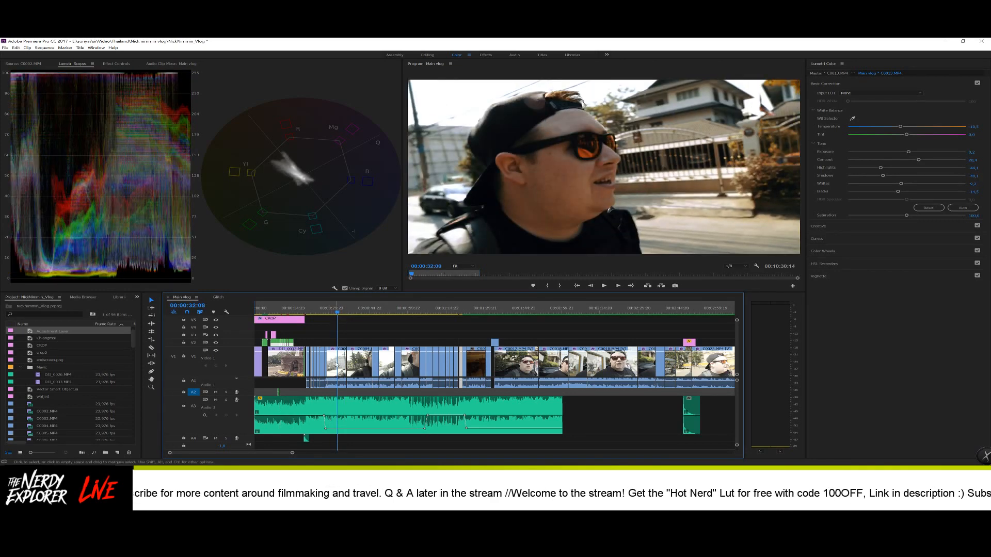
click(336, 365)
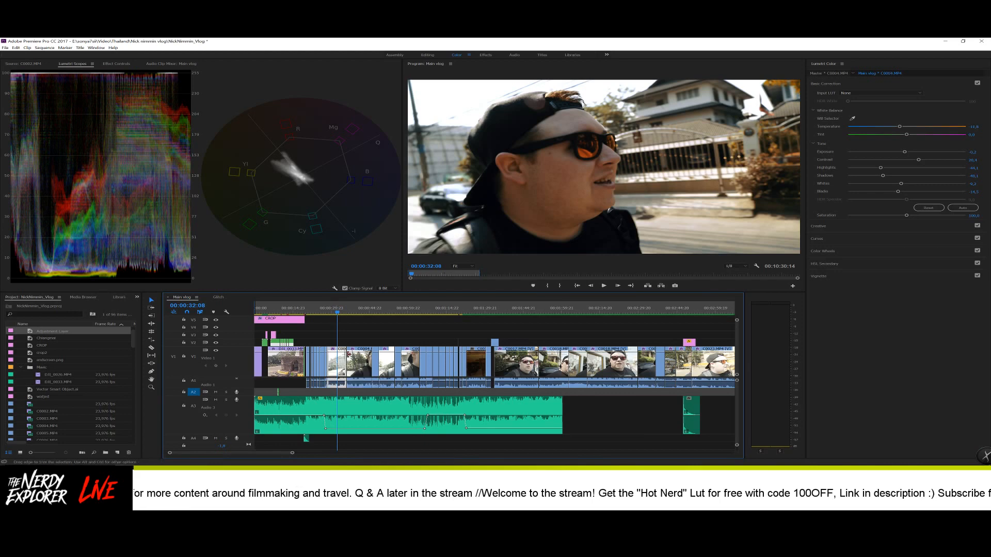
click(355, 311)
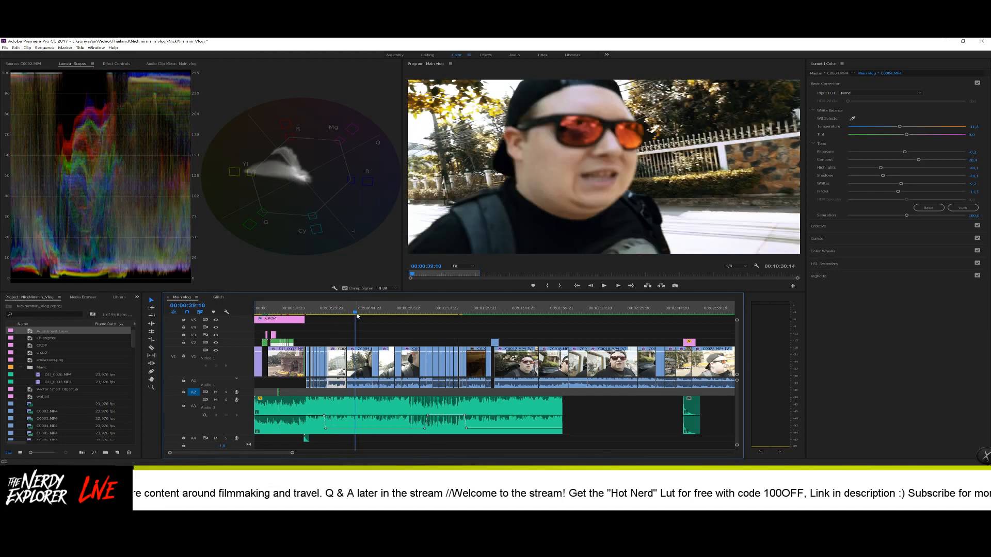
click(382, 313)
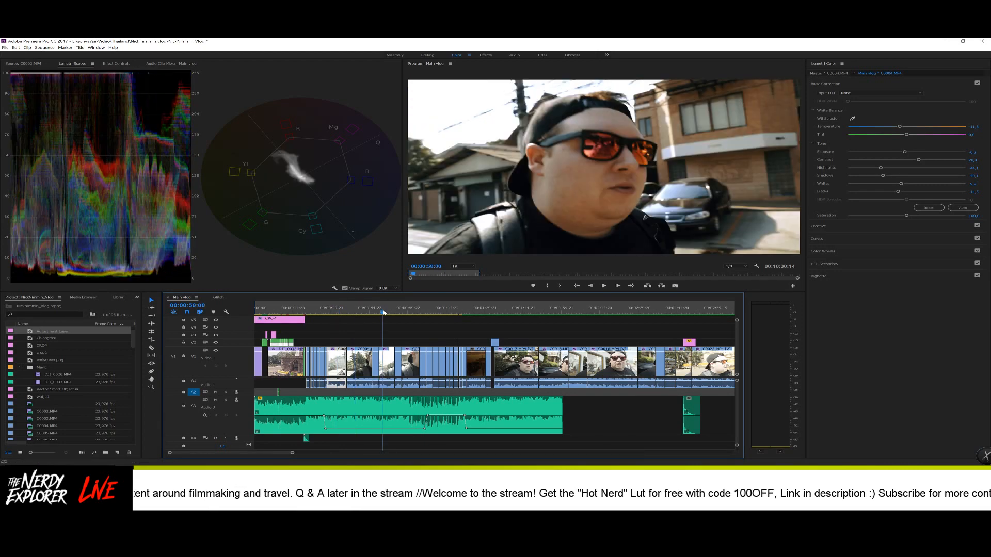
click(415, 312)
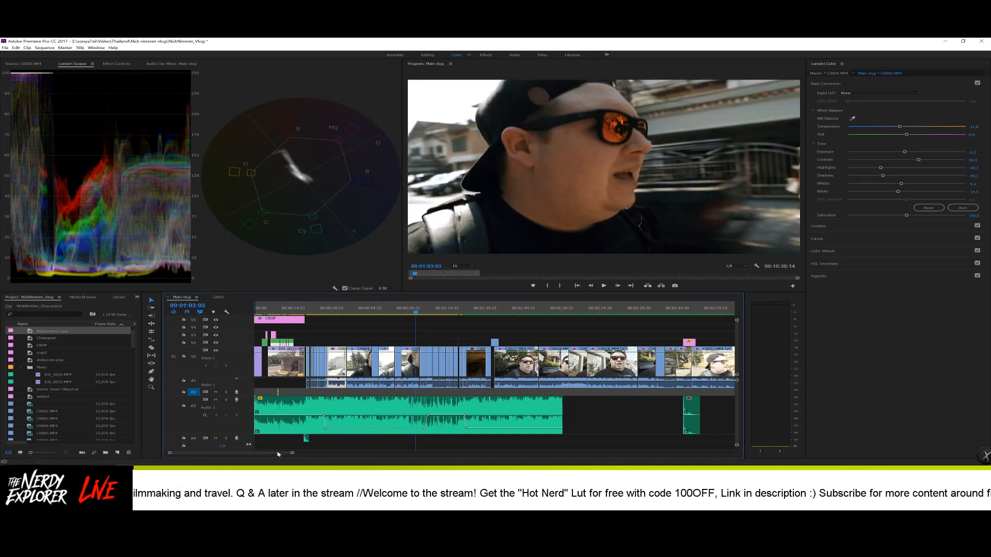
drag(278, 453, 283, 454)
click(345, 312)
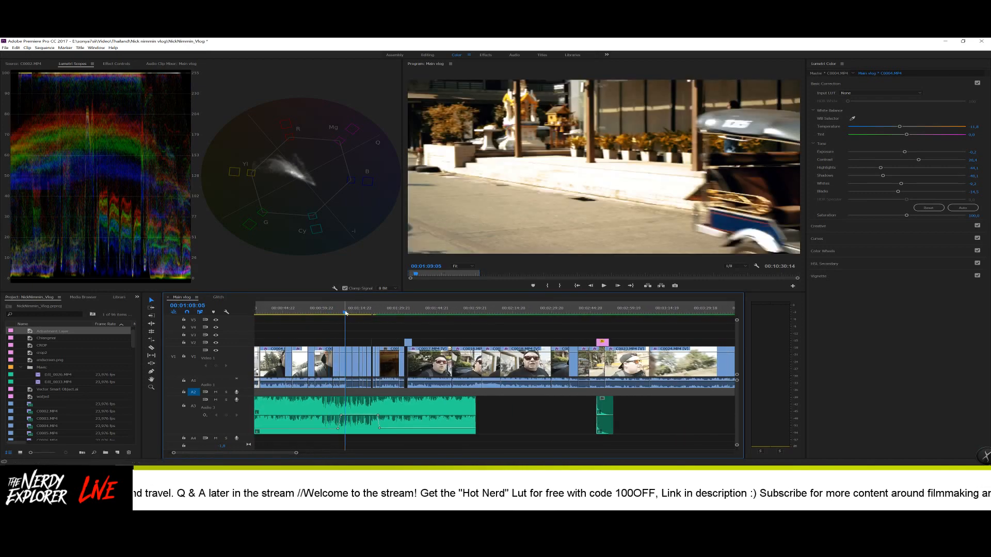
click(385, 312)
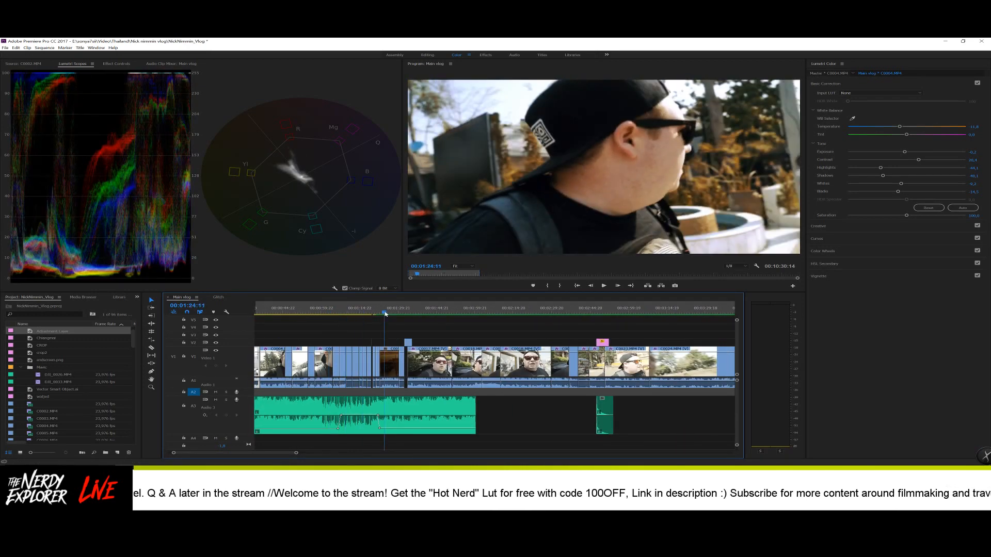
click(375, 313)
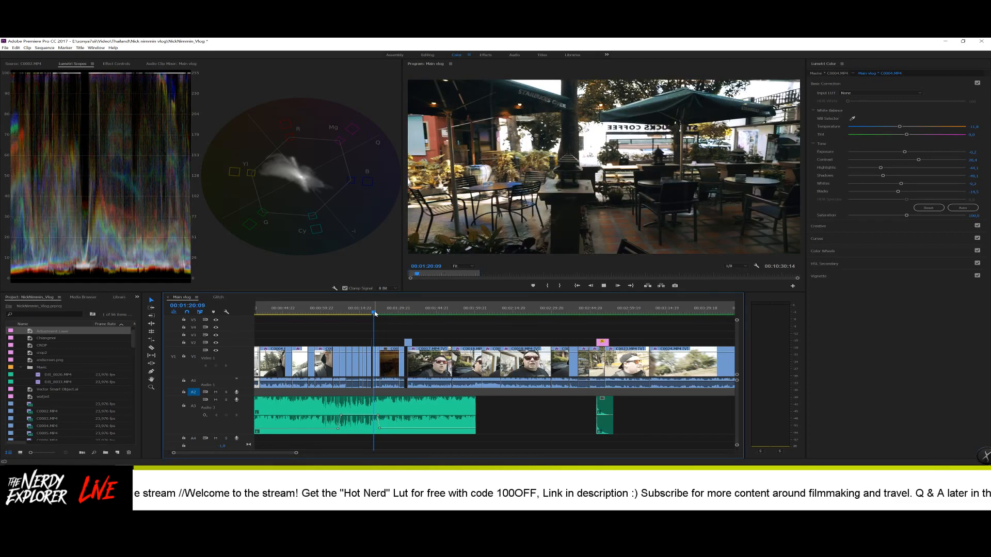
key(space)
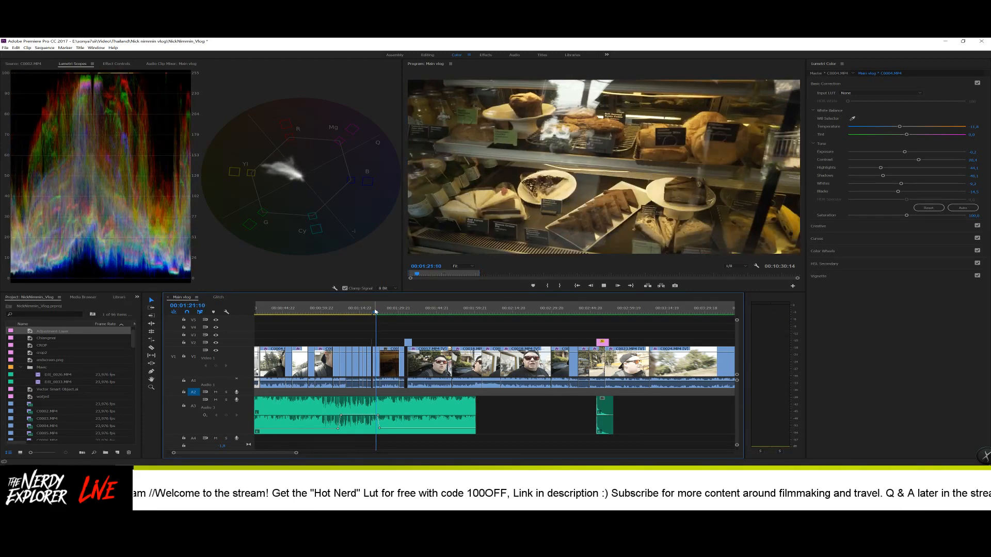
click(375, 311)
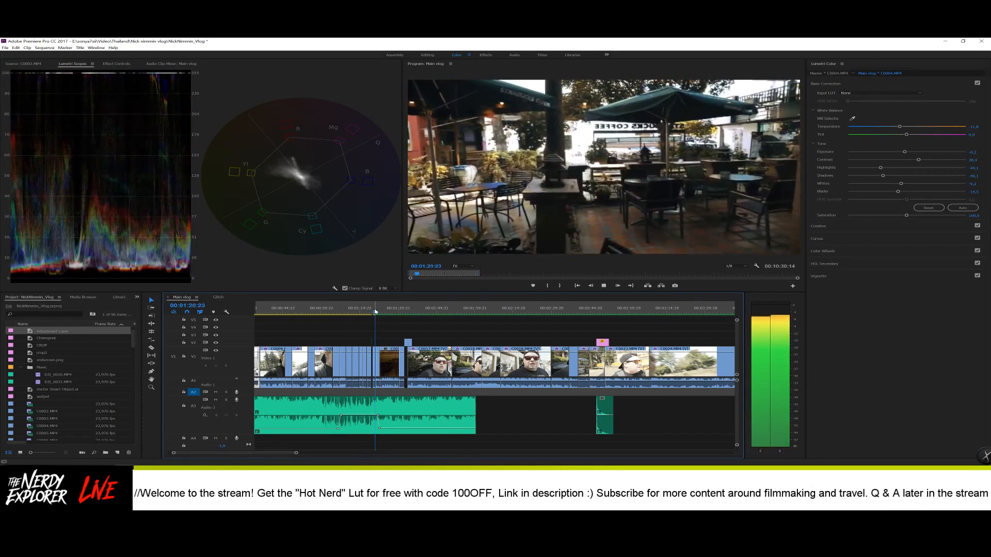
- Delete the second Lumetri Color effect from the selected talking-head clip C0004.MP4 and return to the Lumetri Scopes
click(109, 64)
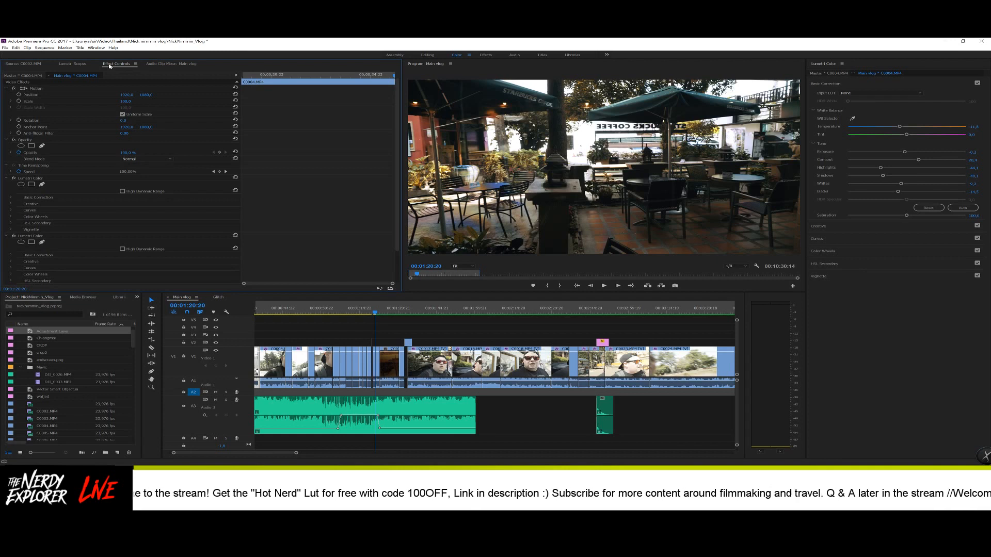
click(73, 238)
key(Delete)
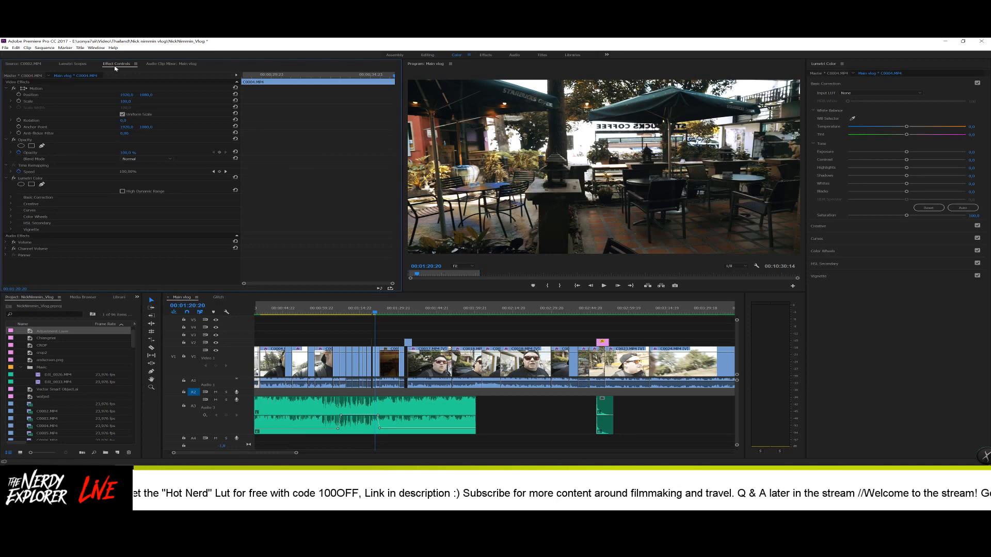
click(72, 63)
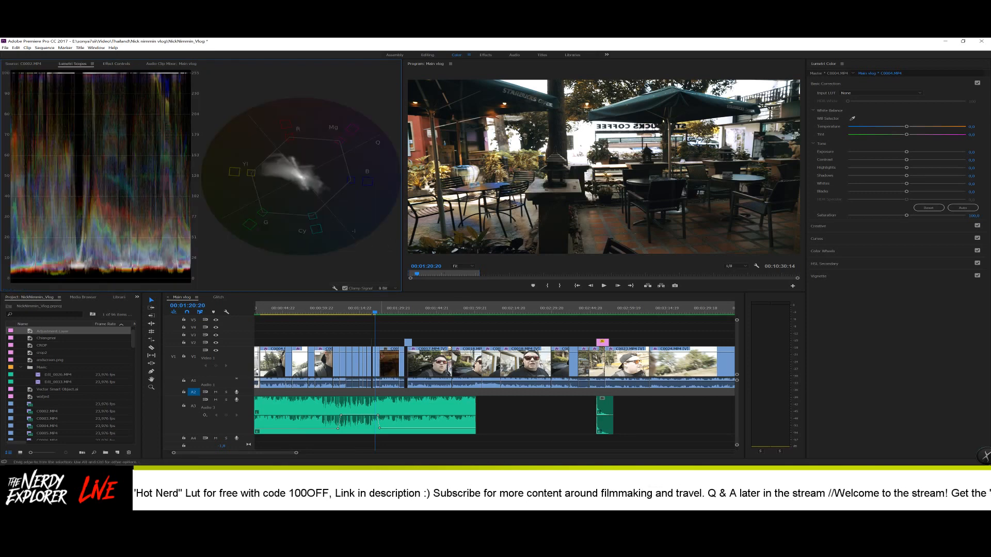
drag(295, 453, 271, 454)
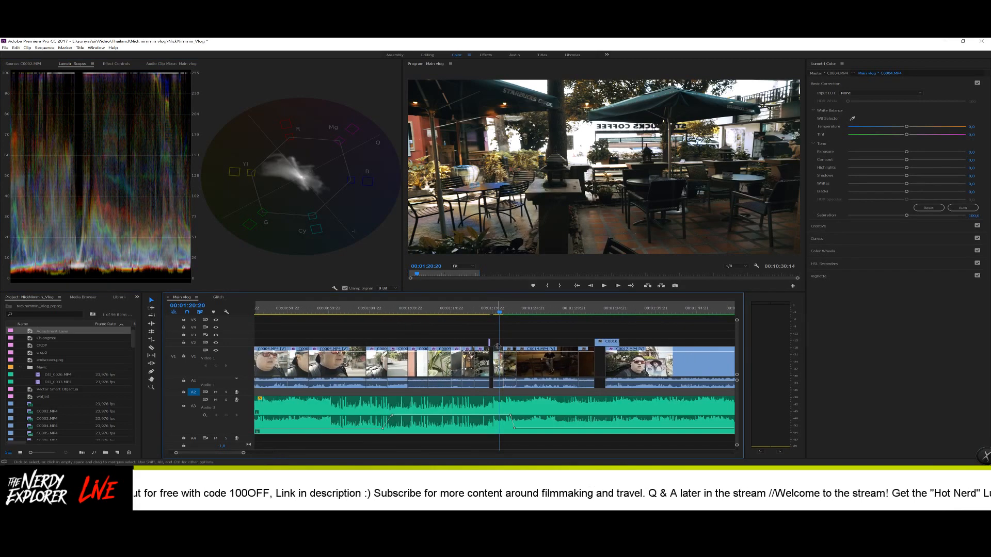
- Refine the café terrace clip C0013.MP4 with exposure about 0.6, contrast about 27, blacks about -23 and temperature about -7
click(498, 364)
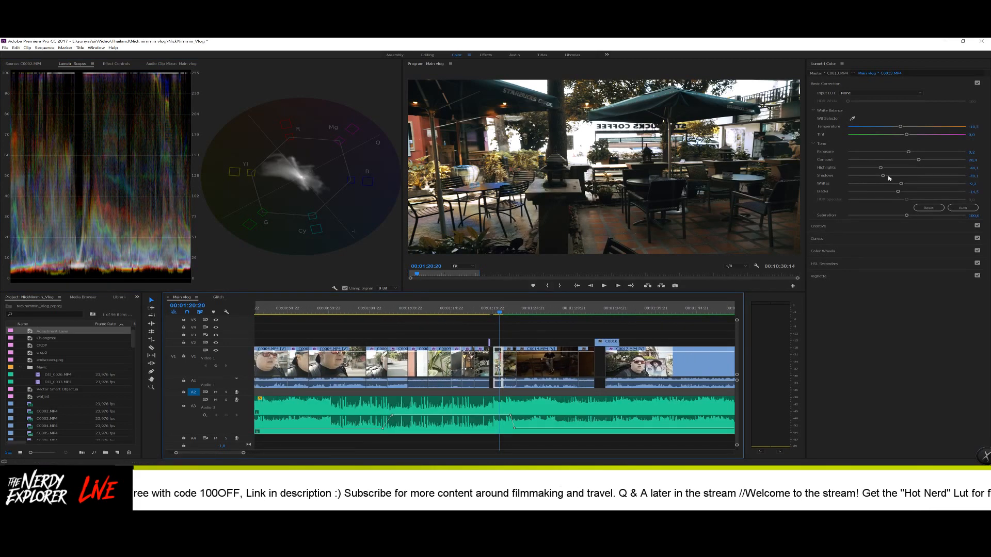
click(844, 230)
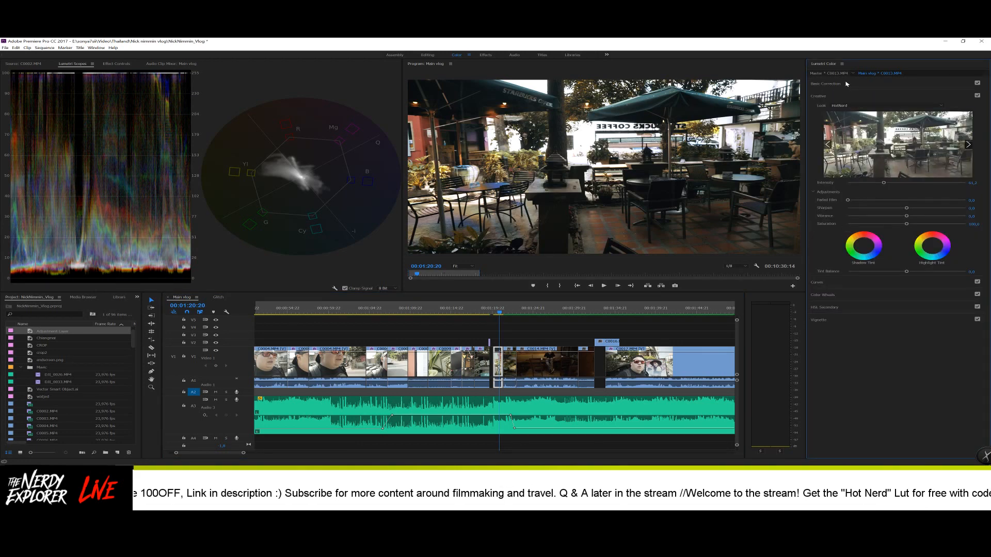
click(846, 85)
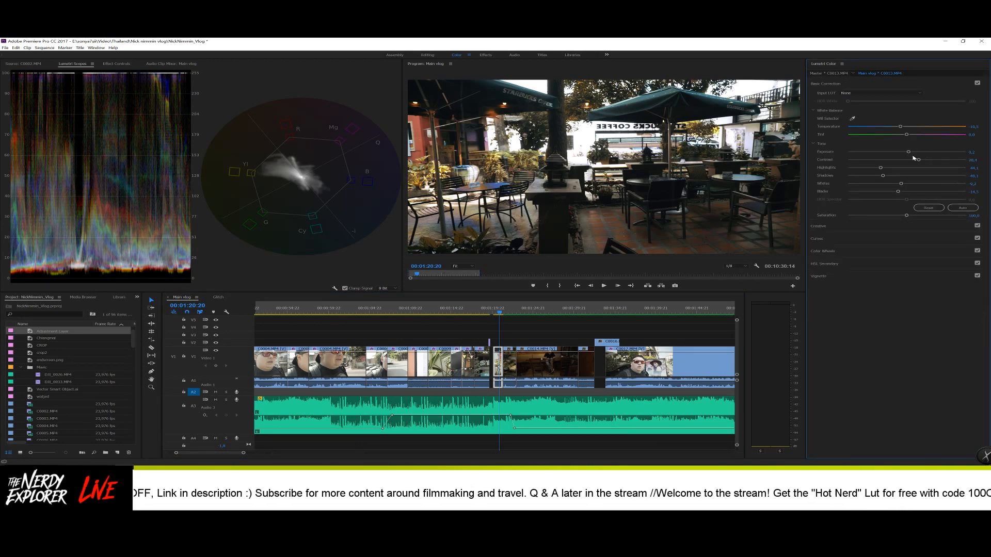
mouse_move(908, 152)
mouse_down()
mouse_move(930, 161)
mouse_move(913, 165)
mouse_move(922, 161)
mouse_up()
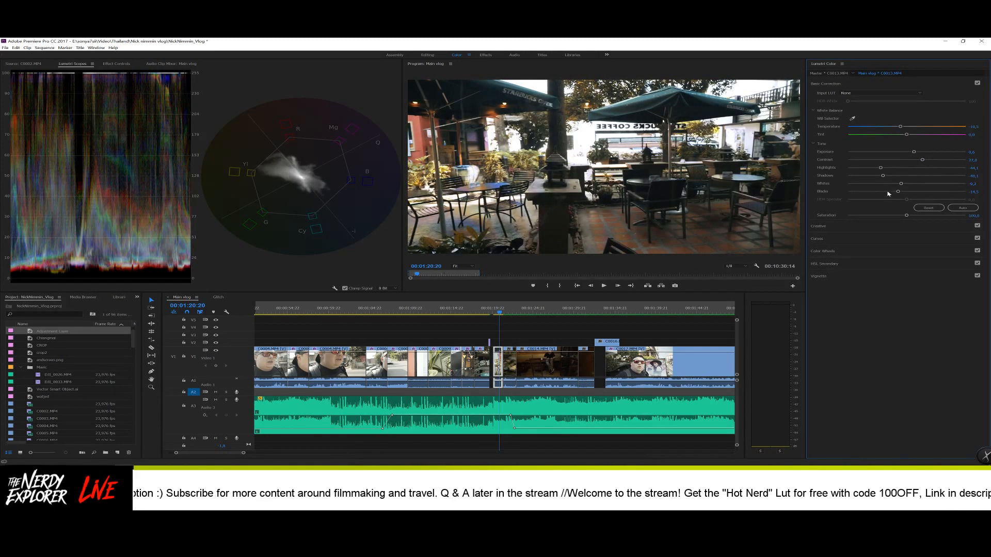
drag(901, 195, 894, 196)
drag(900, 127, 903, 128)
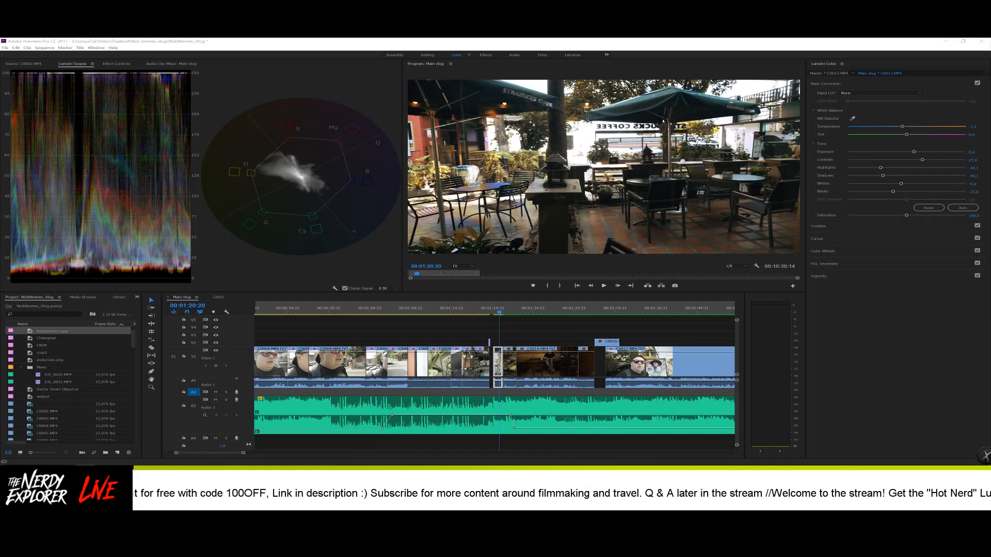
- Try the copied Lumetri Color effect on the pastry display clip C0012.MP4 at 1:21 and undo the paste
click(504, 312)
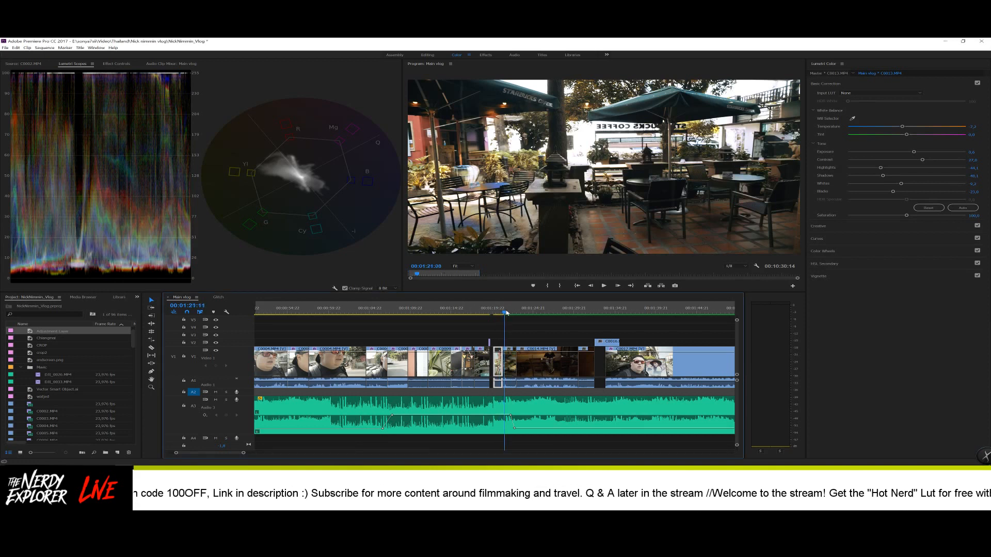
click(511, 361)
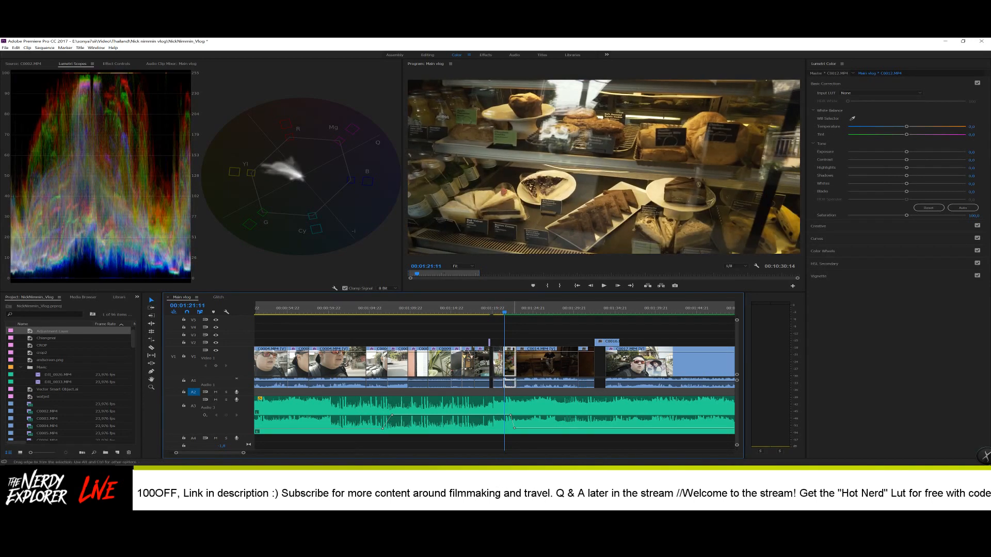
key(ctrl+v)
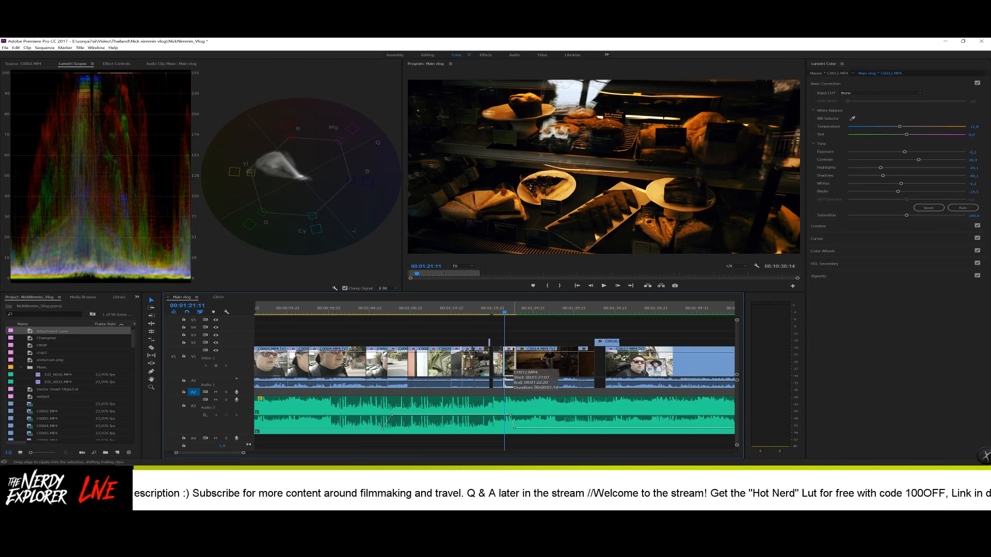
key(ctrl+z)
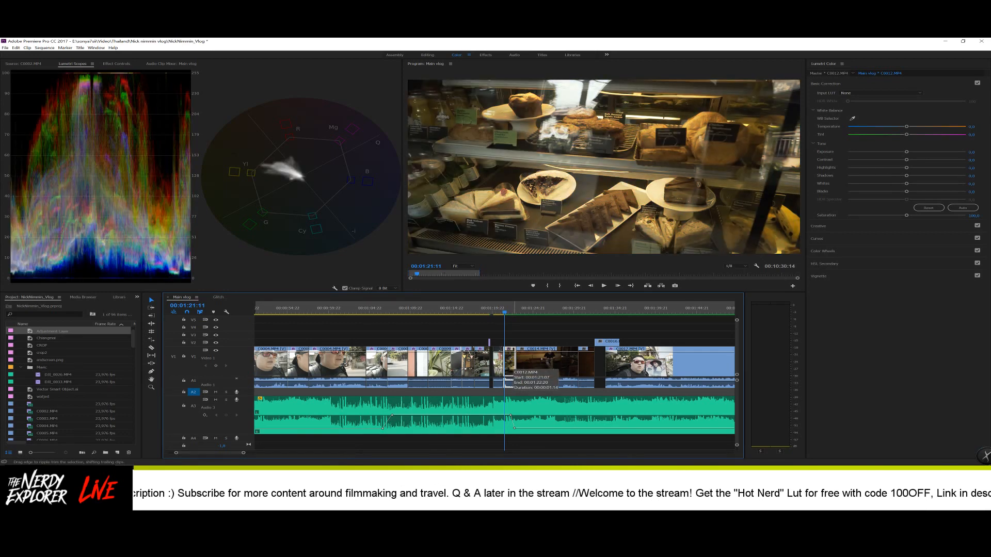
- Load HotNerd.CUBE as the creative look on the pastry display clip C0012.MP4 and reduce its intensity to about 42
click(507, 313)
drag(507, 315, 509, 315)
click(511, 362)
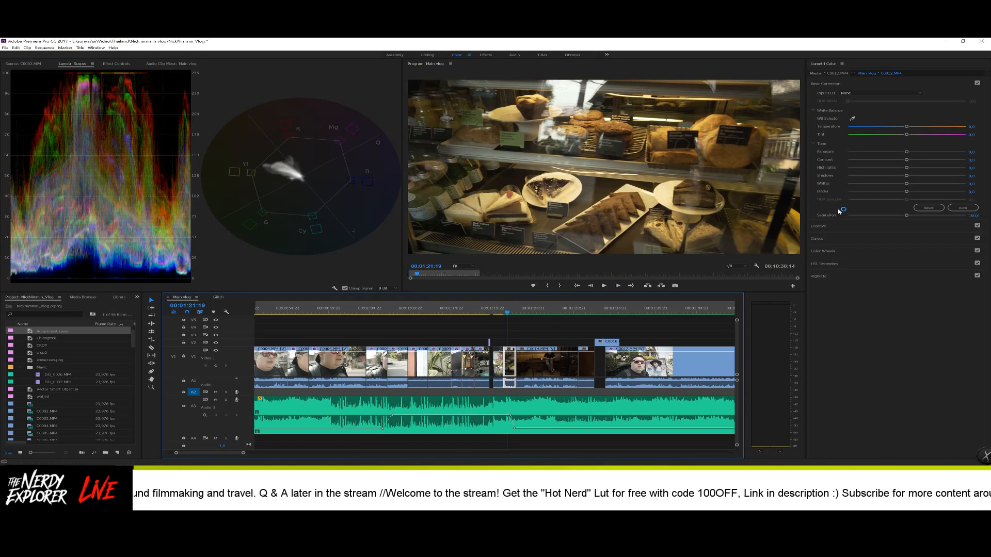
click(838, 228)
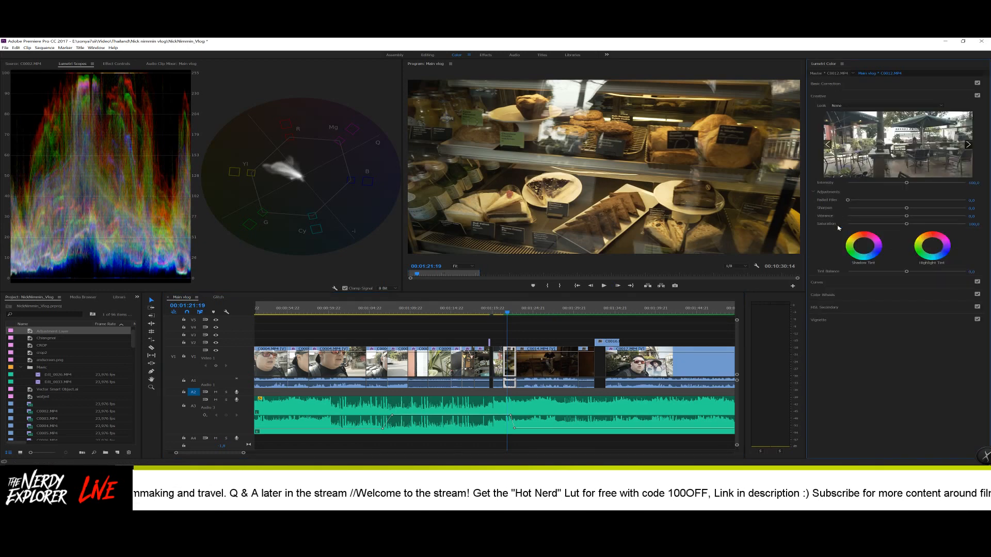
click(841, 107)
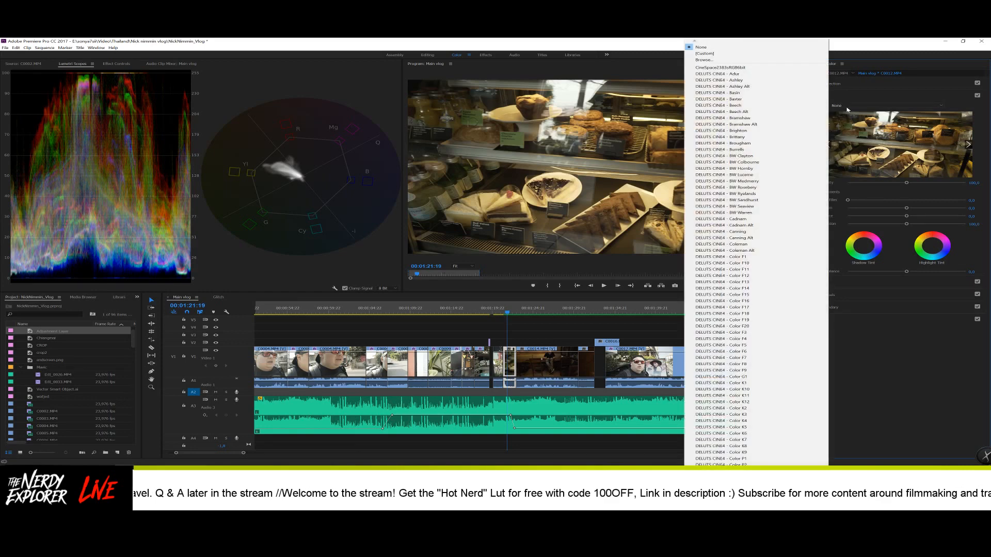
click(704, 60)
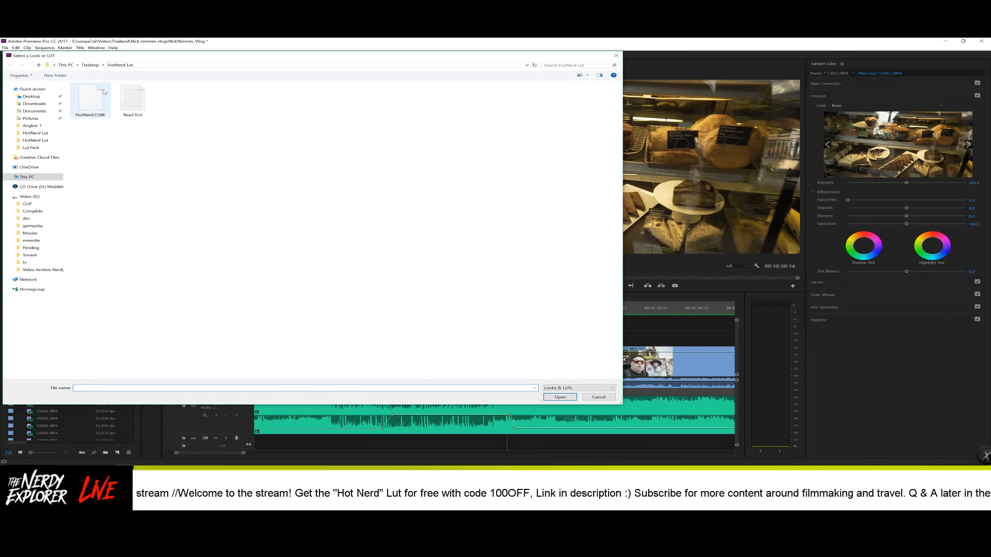
double_click(95, 107)
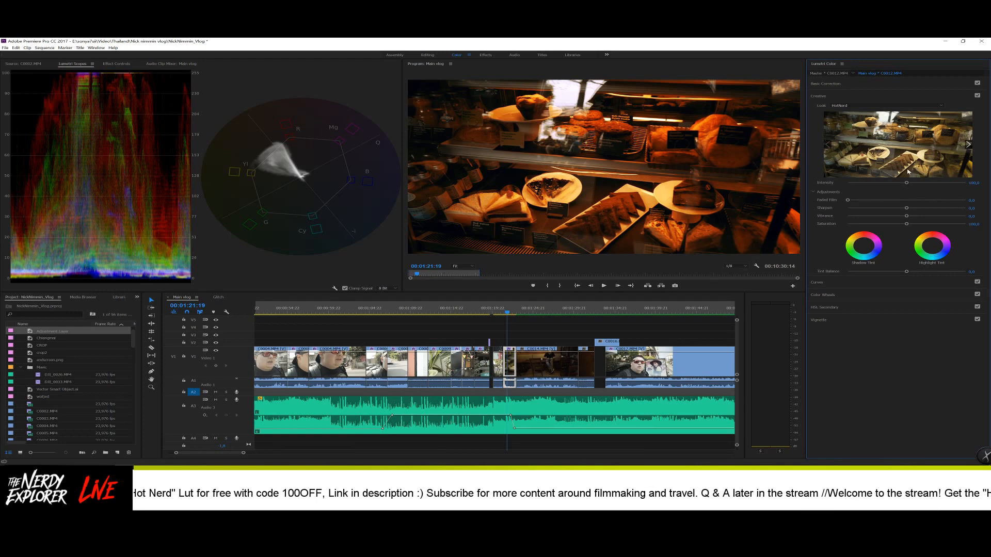
drag(906, 182, 874, 183)
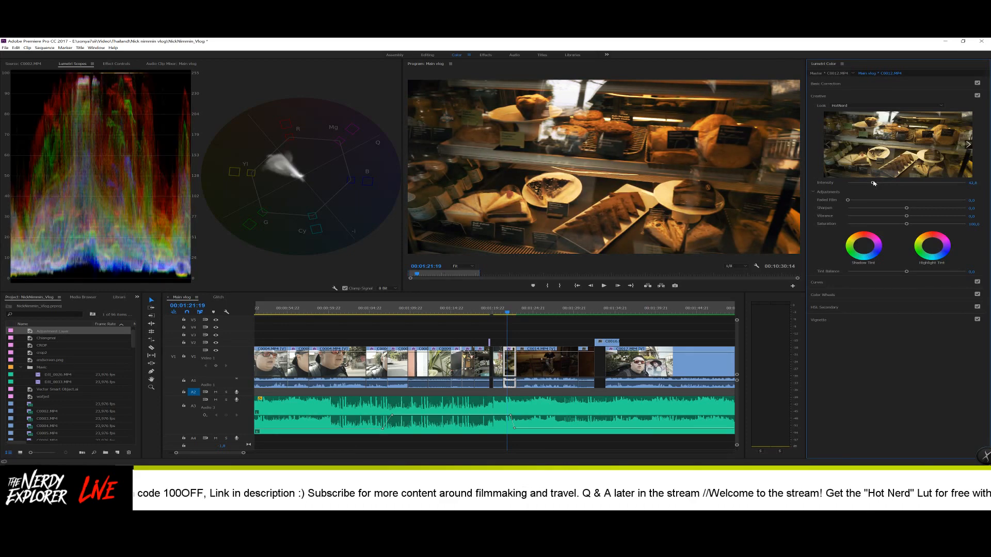
- Set the pastry clip's exposure to about 0.4, contrast to about 17 and blacks to about -12, and check it through 1:22
click(867, 85)
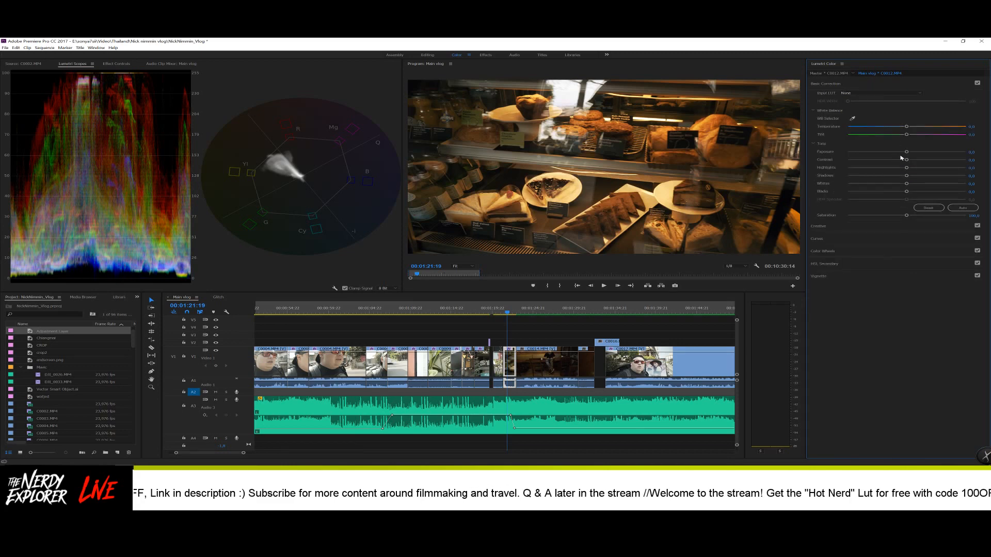
drag(906, 151, 901, 194)
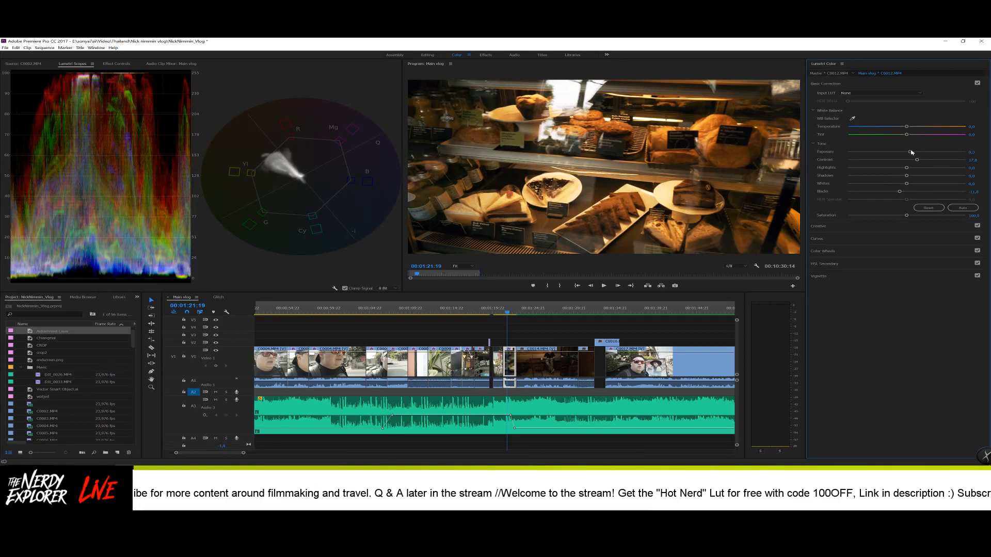
drag(910, 151, 911, 153)
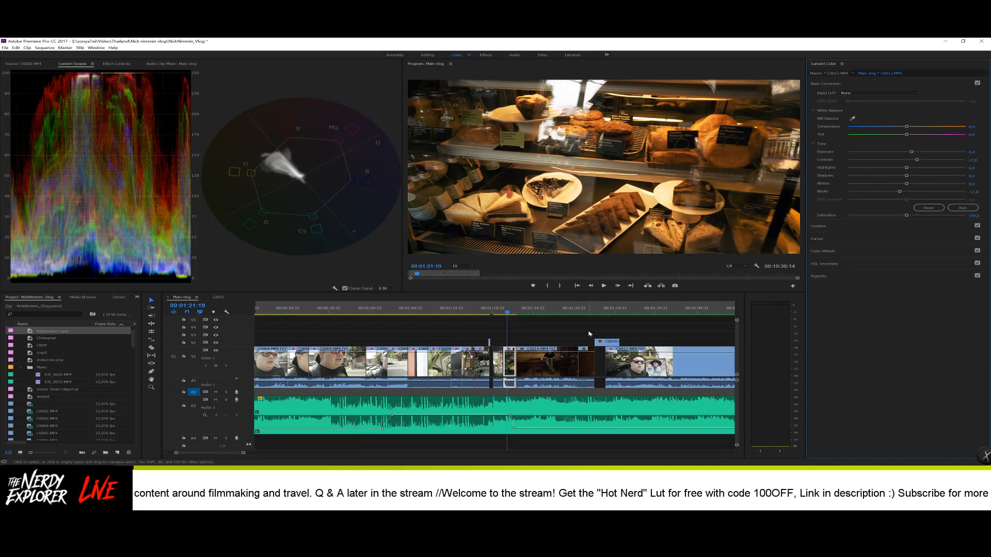
click(511, 313)
click(520, 313)
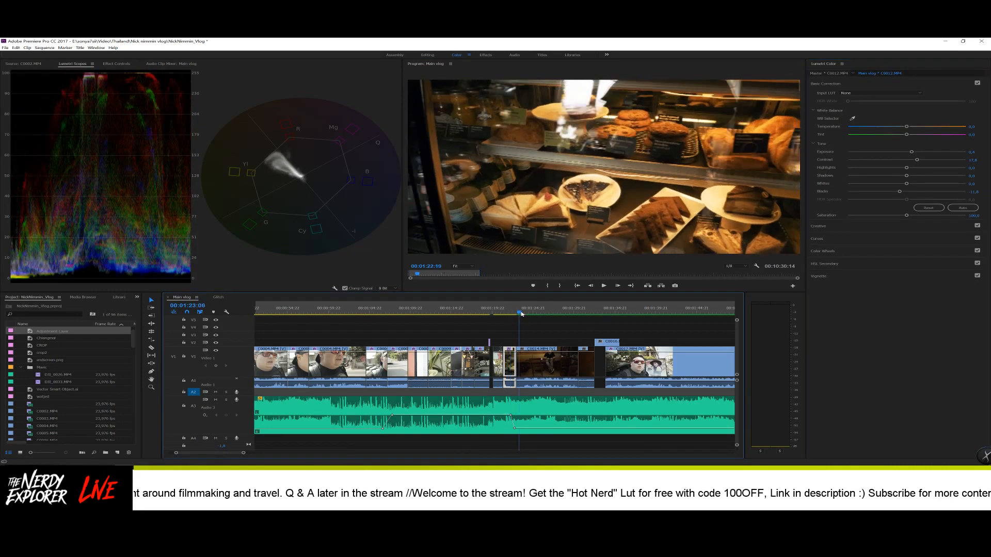
drag(519, 324, 511, 325)
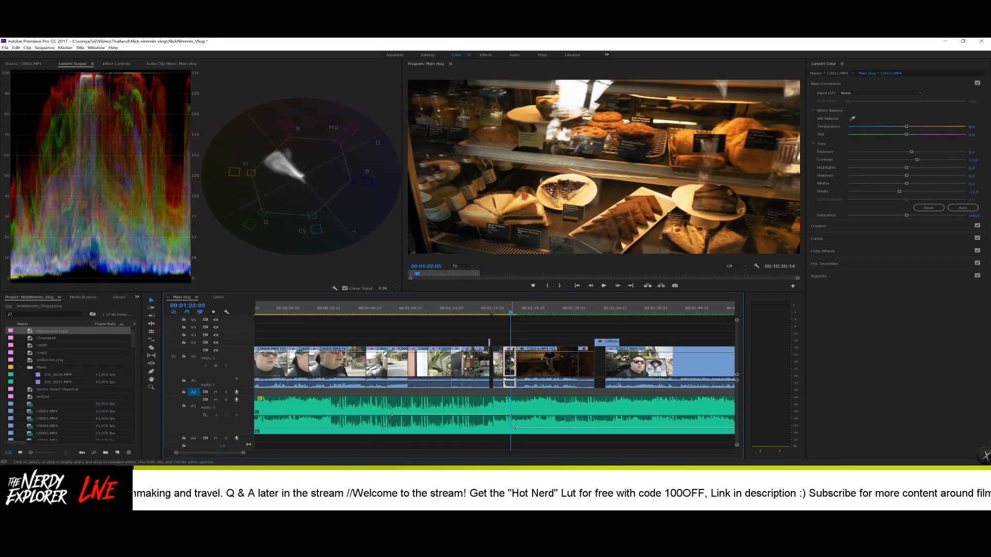
- Open the pastry clip's effect controls, try pasting a second Lumetri Color effect, and undo that paste
click(510, 360)
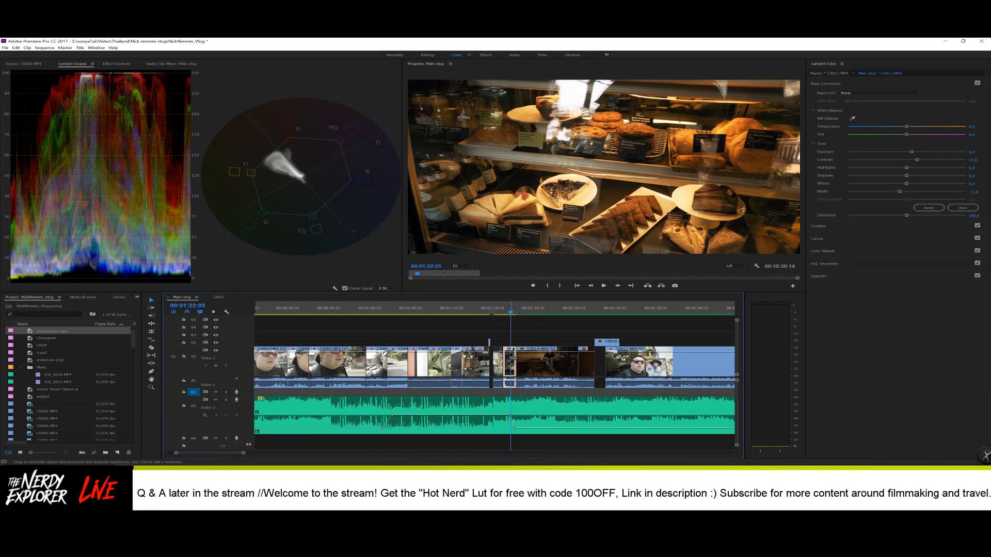
click(127, 65)
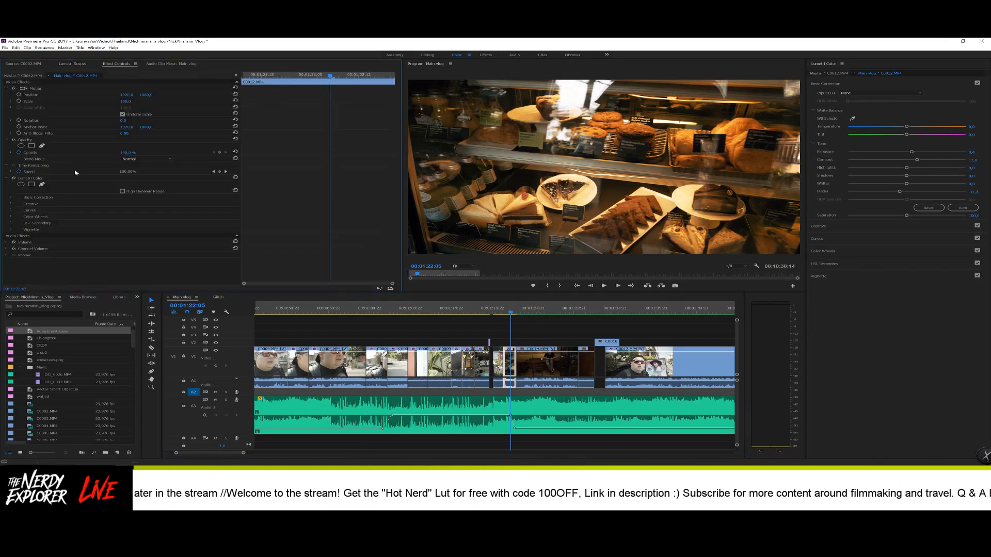
click(37, 179)
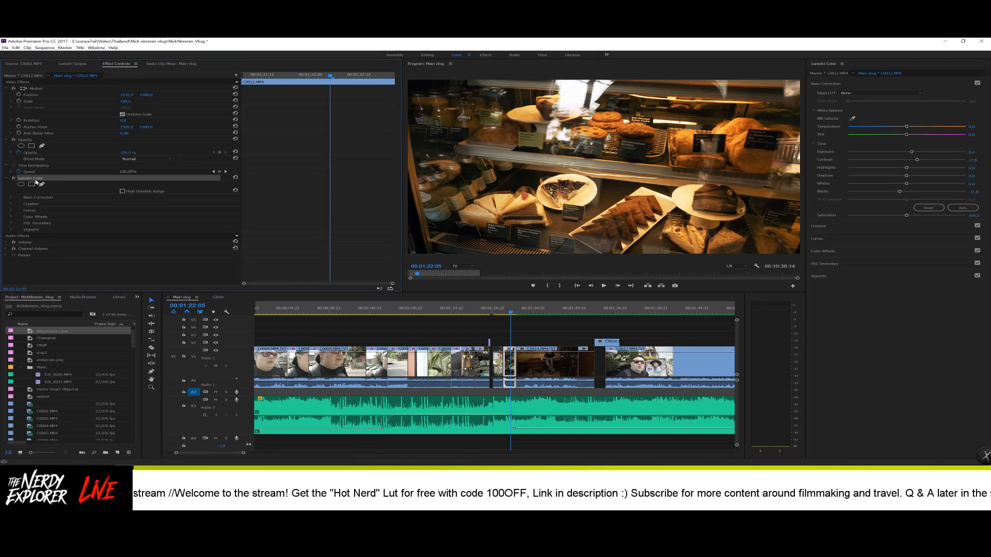
key(ctrl+v)
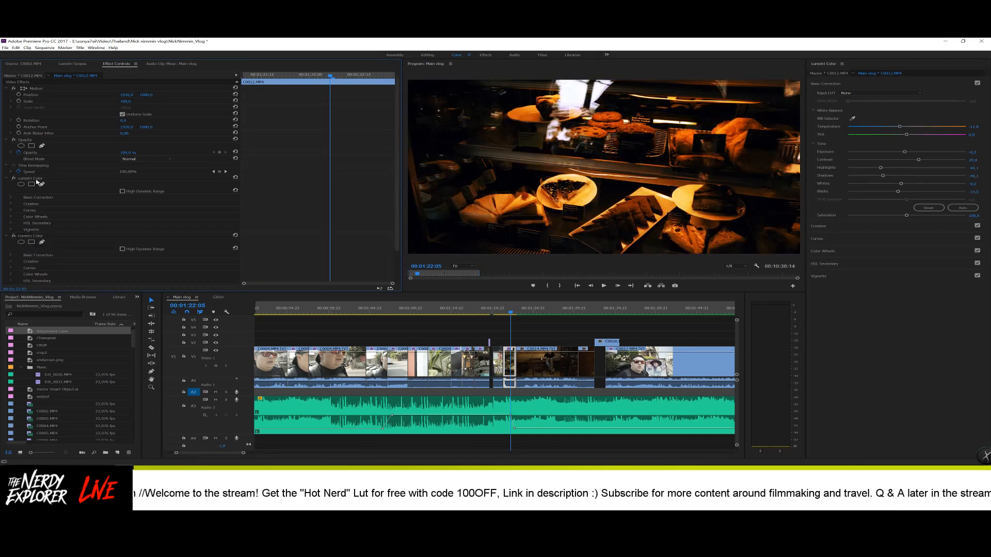
key(ctrl+z)
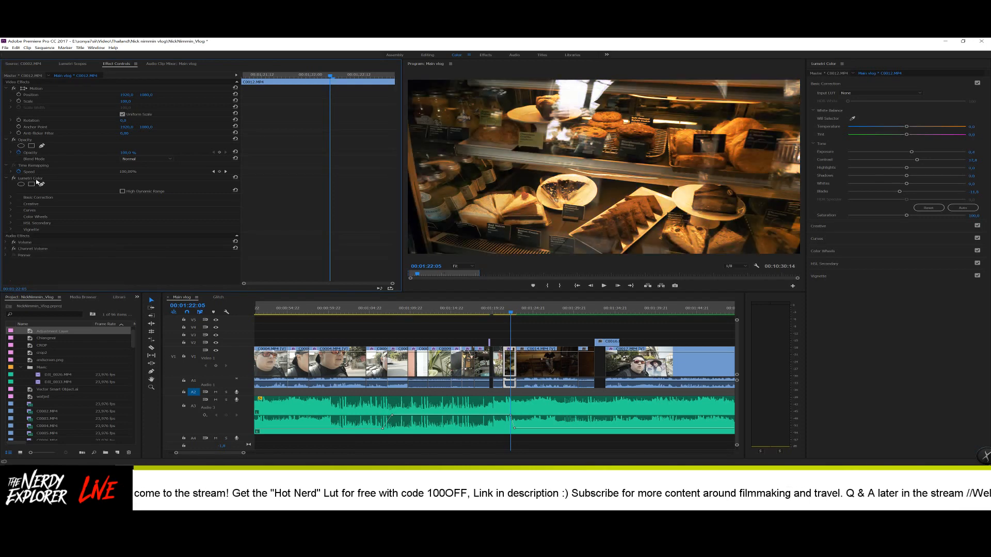
click(37, 180)
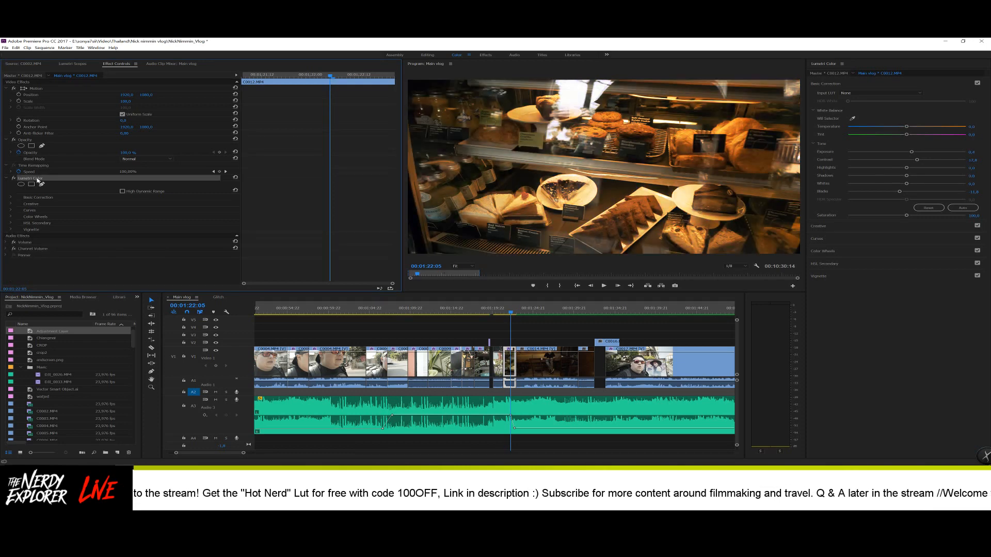
- Paste the copied Lumetri Color effect onto the café interior clip C0014.MP4 at 1:24 and raise its exposure to about 2.4
click(531, 308)
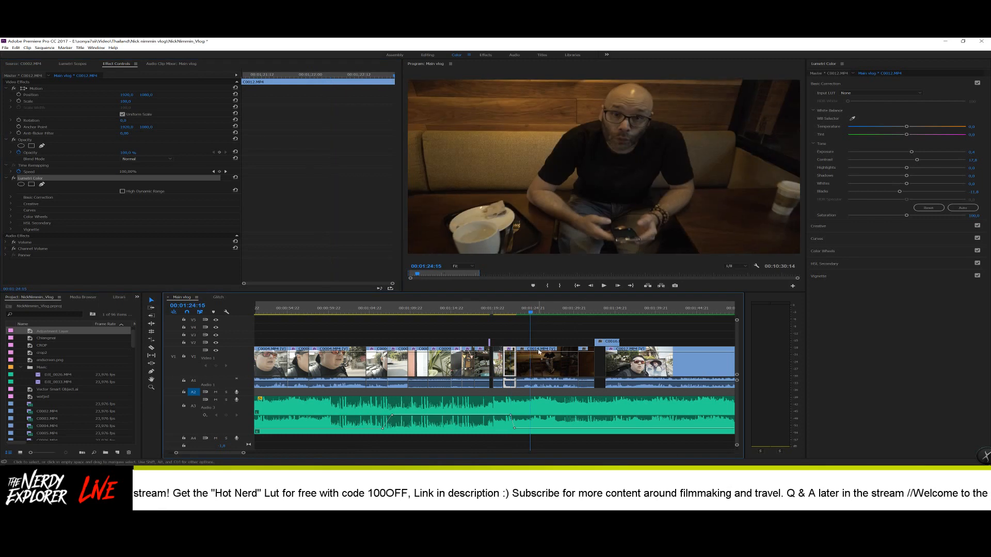
click(538, 356)
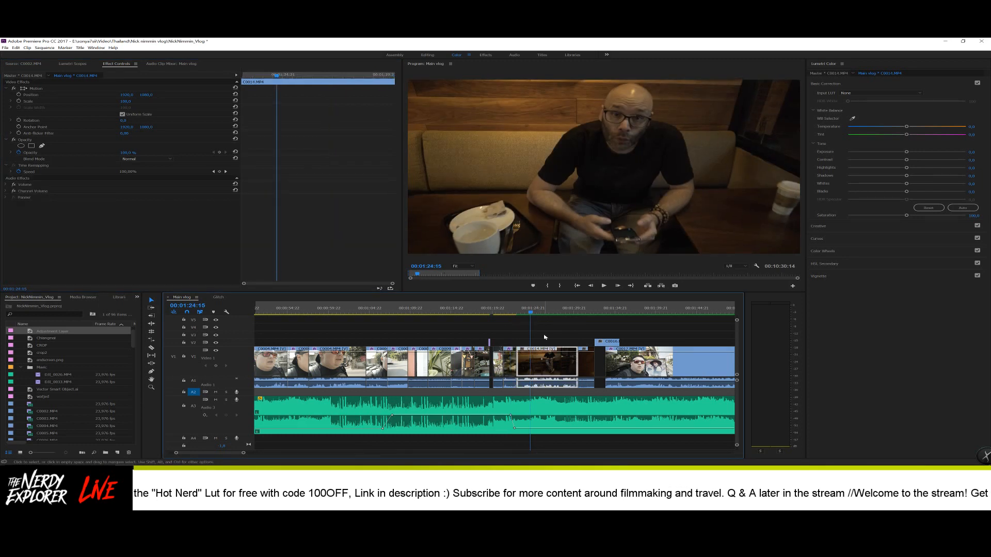
key(ctrl+v)
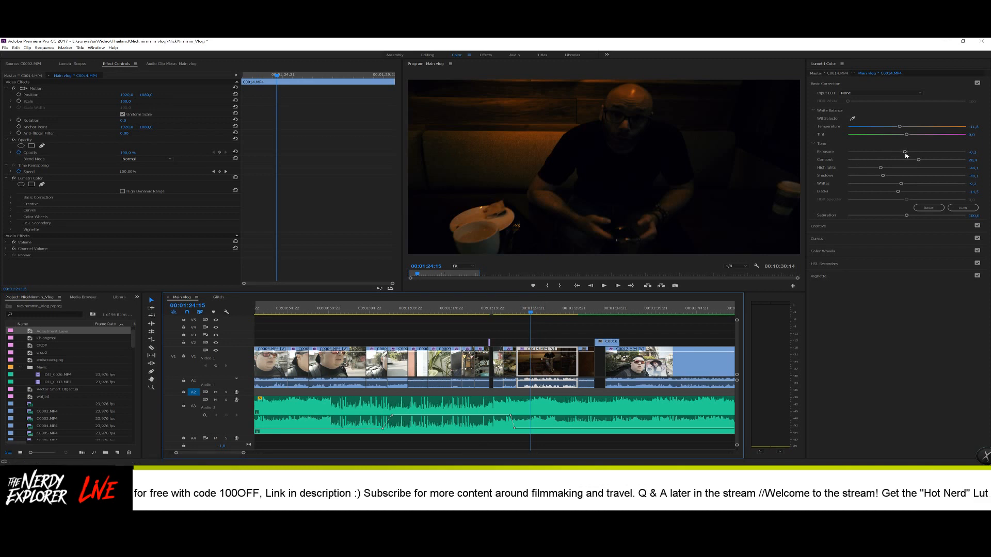
drag(905, 151, 936, 161)
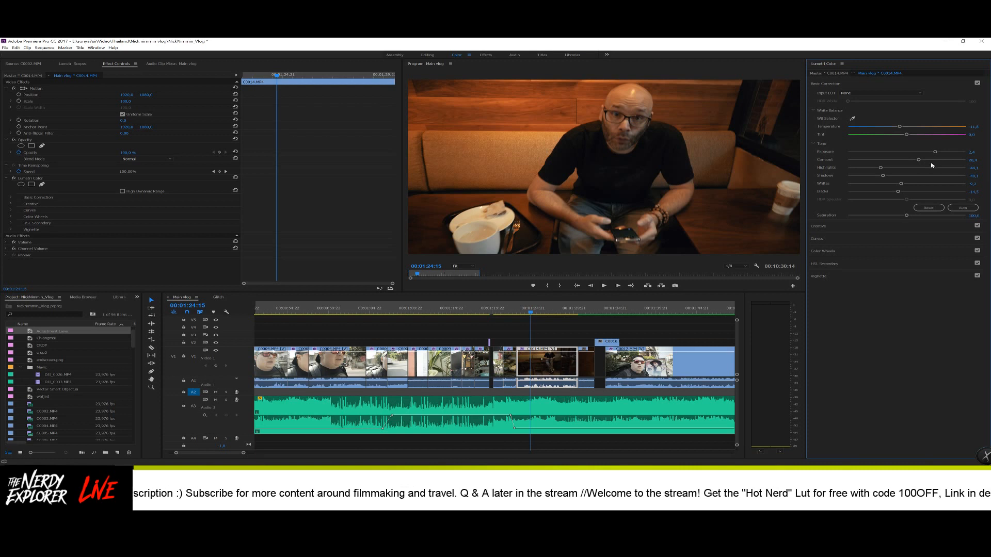
- Set C0014.MP4's highlights to about -22, shadows -24, temperature -27 and blacks -23, and review the clip up to 1:29
drag(882, 176, 894, 169)
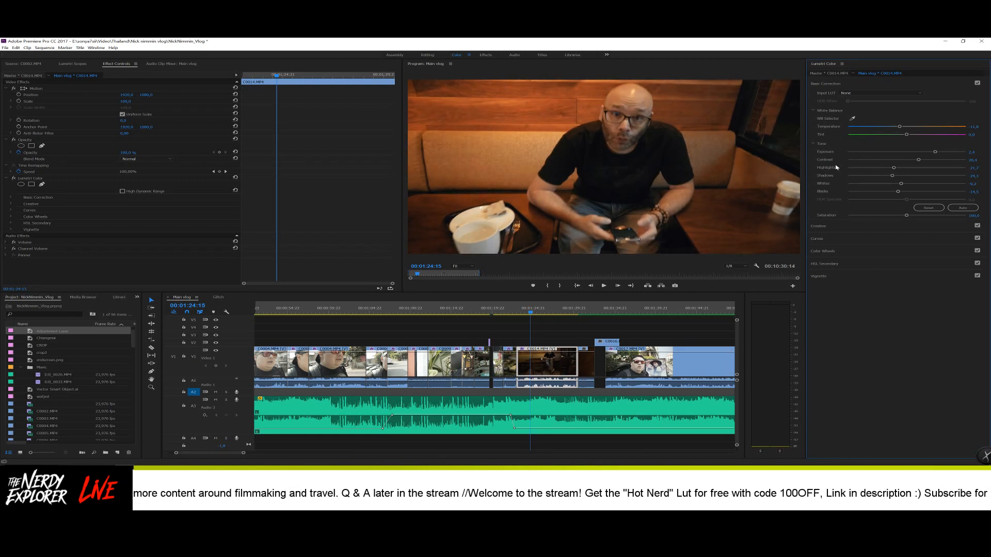
drag(900, 128, 891, 129)
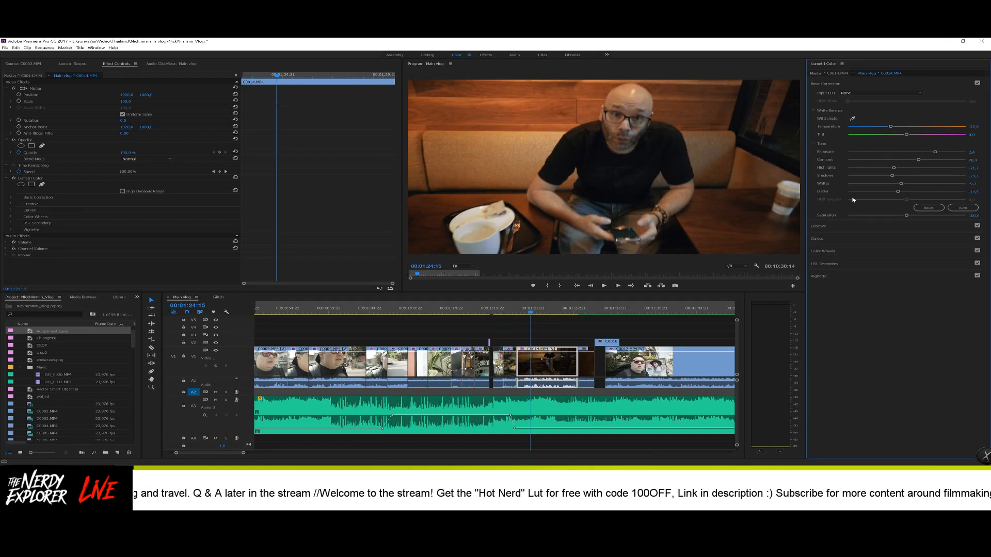
drag(897, 192, 894, 193)
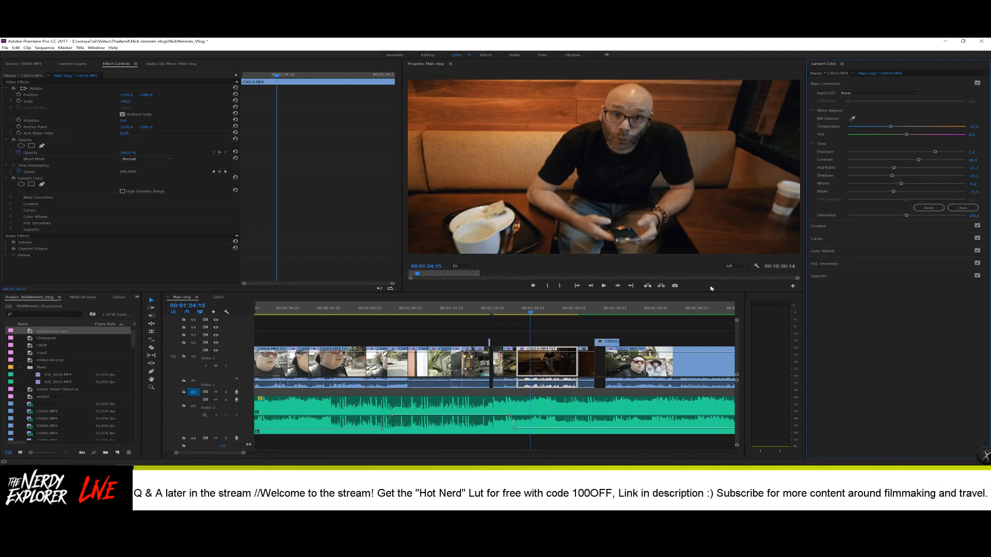
click(542, 312)
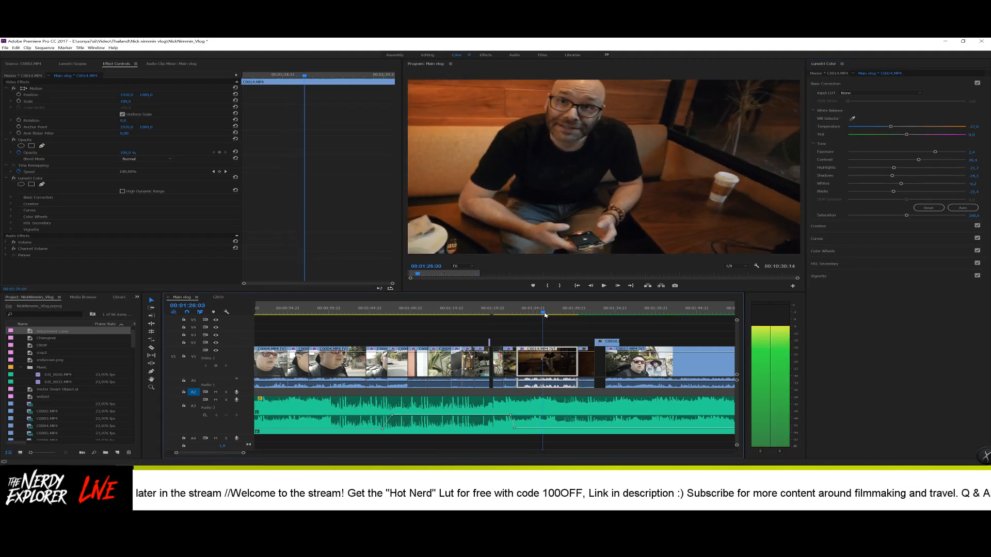
drag(544, 315, 573, 315)
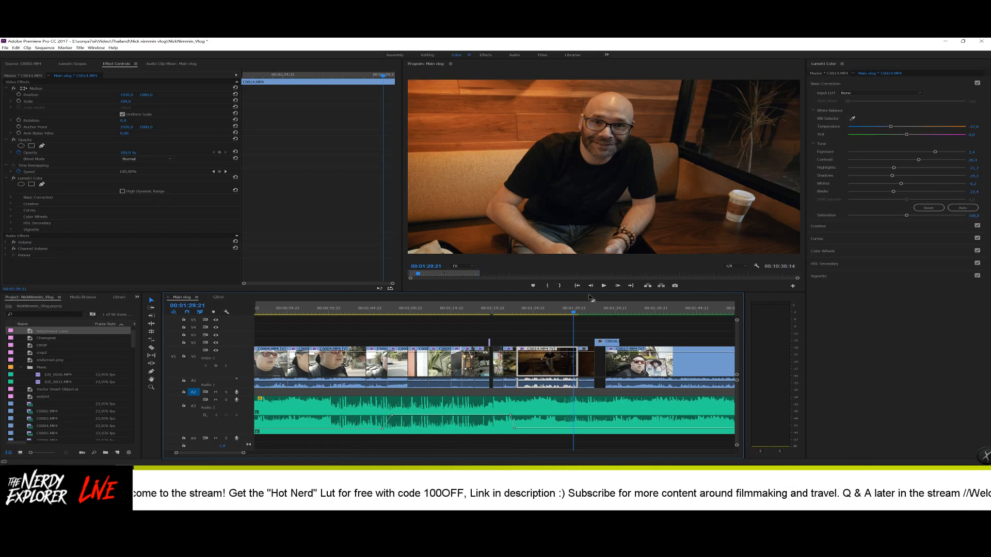
- Copy C0014.MP4's Lumetri Color effect onto the food tray clip at 1:31, setting its exposure to about 1.7 and highlights to about -24
click(54, 180)
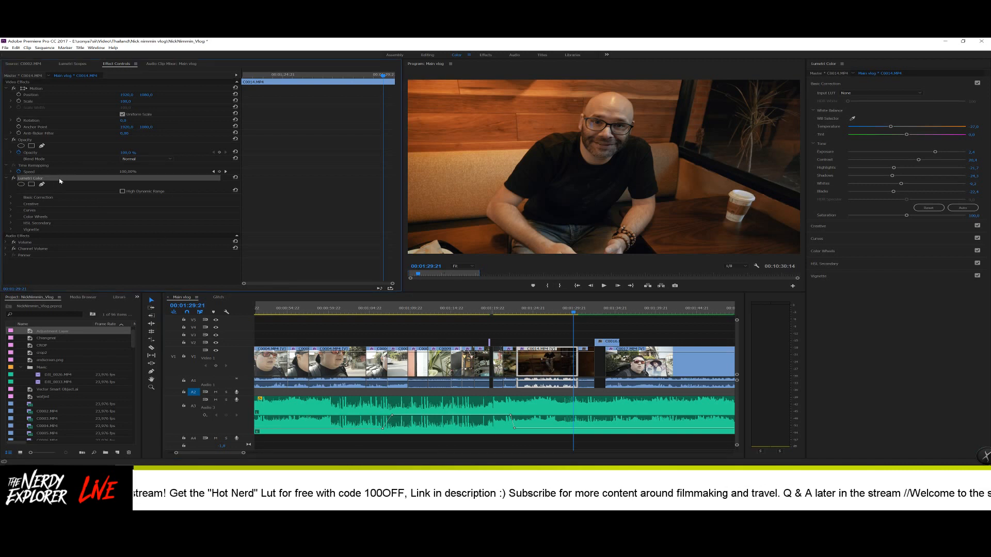
click(584, 308)
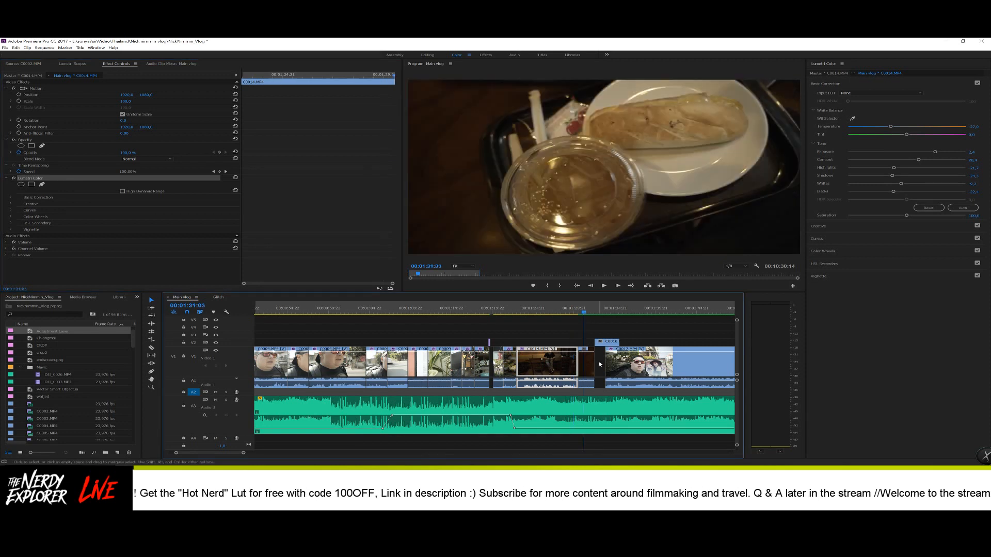
click(591, 361)
click(588, 364)
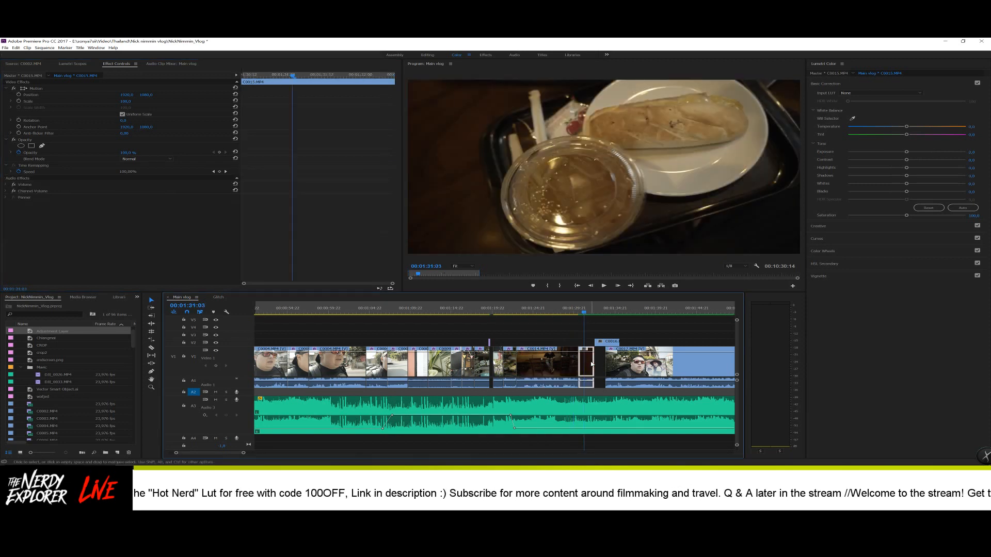
key(ctrl+v)
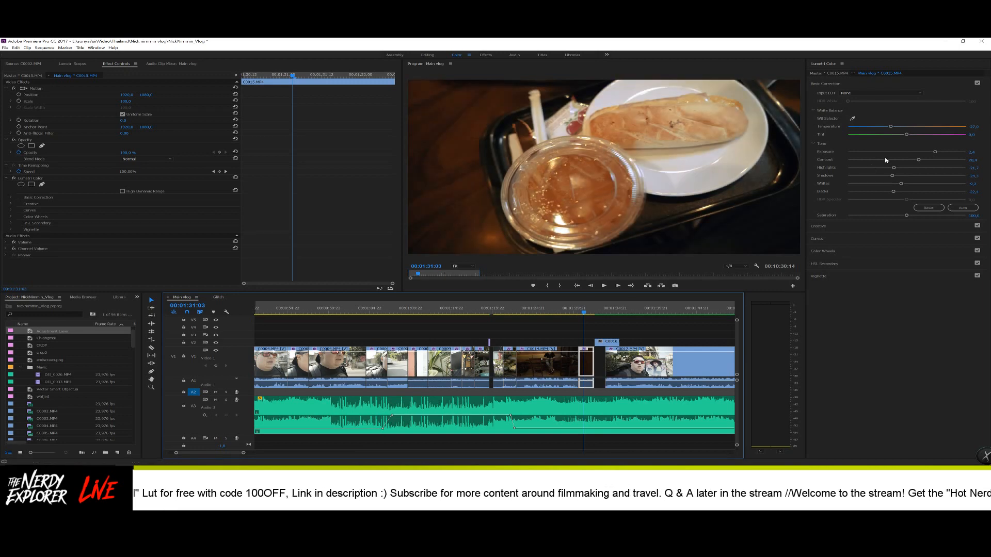
drag(934, 152, 926, 153)
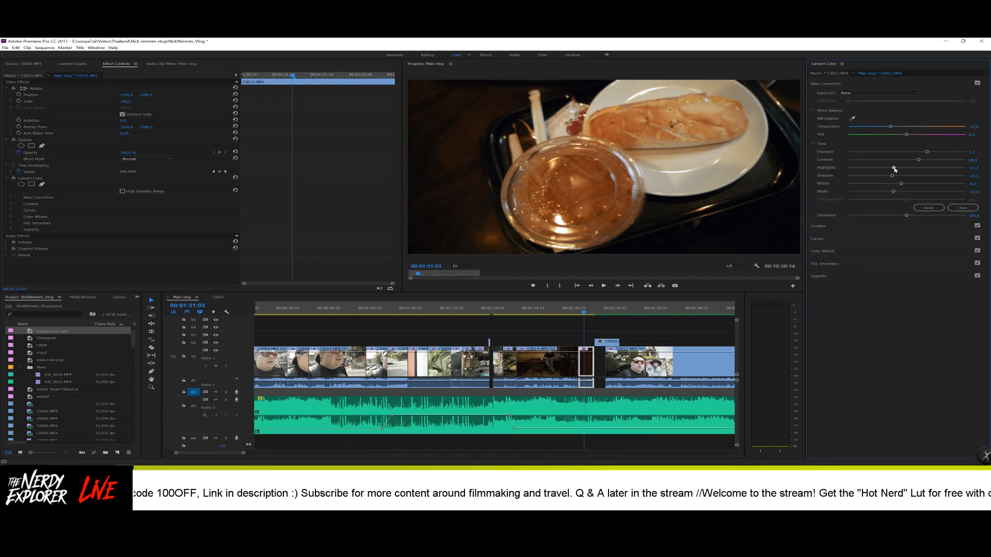
drag(893, 168, 893, 171)
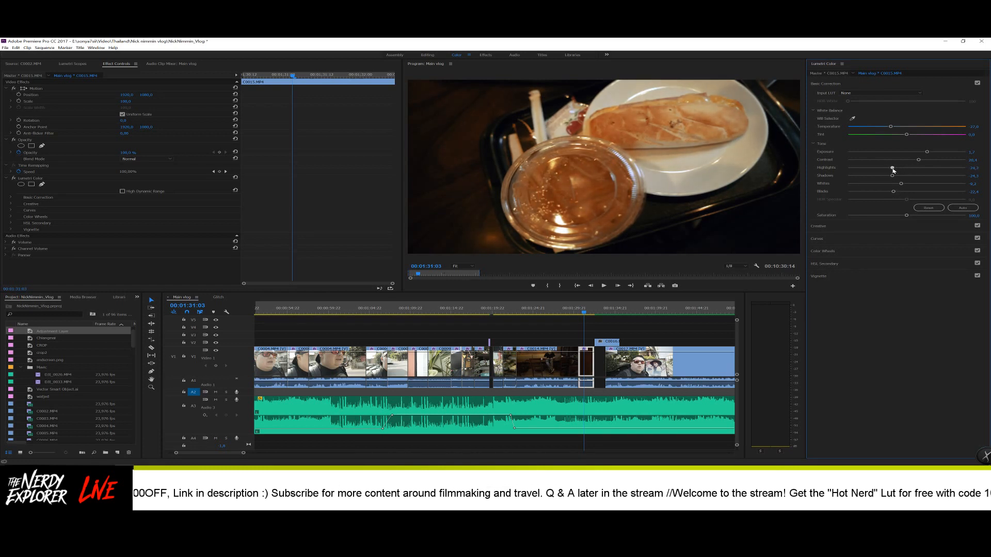
- Paste the Lumetri Color effect onto the wood carving clip at 1:33, set temperature to about -41 and exposure 2.1, and review through 1:35
click(590, 313)
click(600, 311)
click(608, 343)
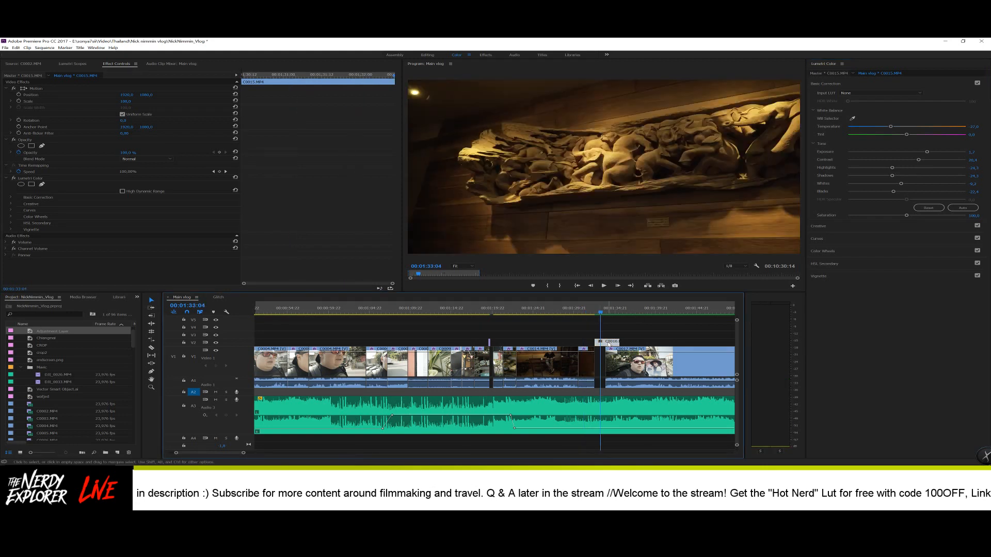
key(ctrl+v)
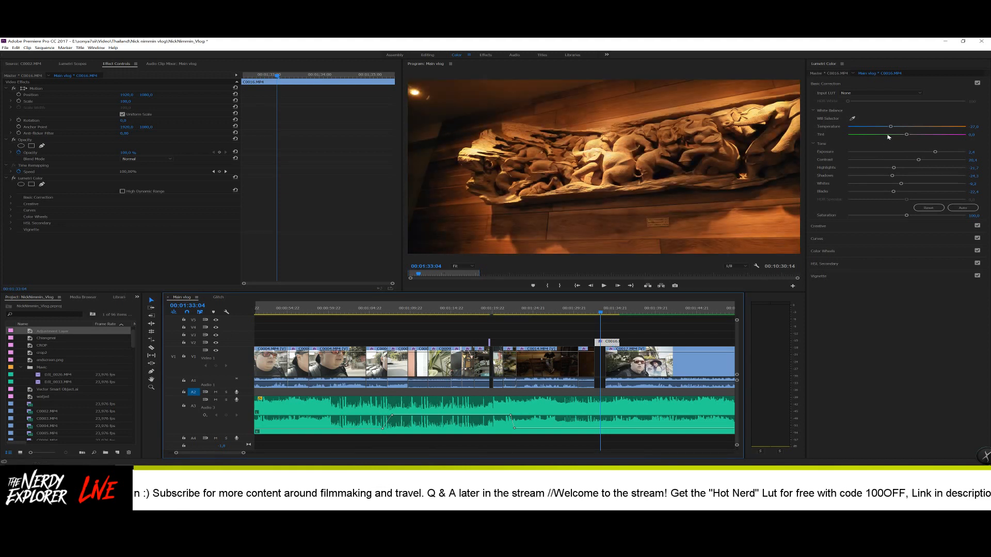
drag(890, 129, 882, 130)
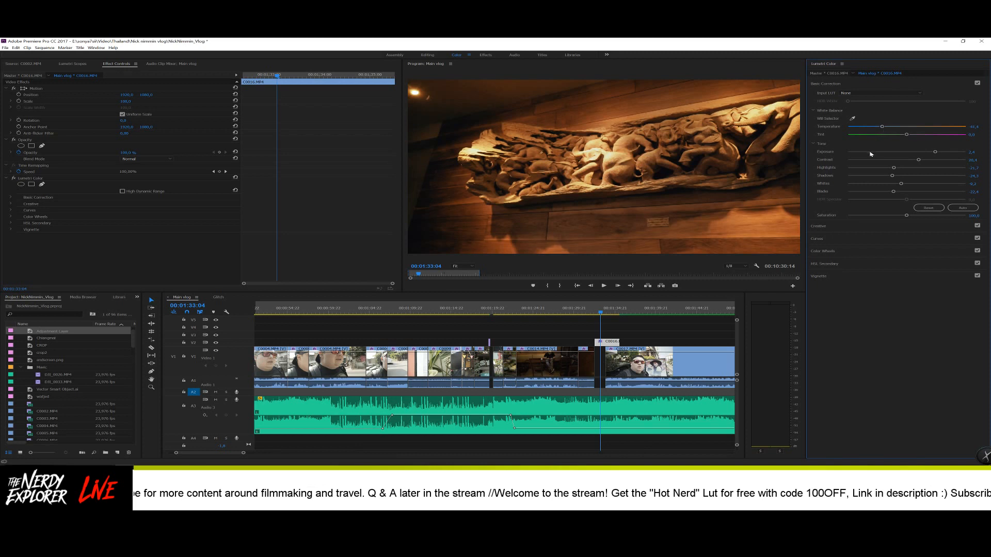
drag(935, 152, 932, 153)
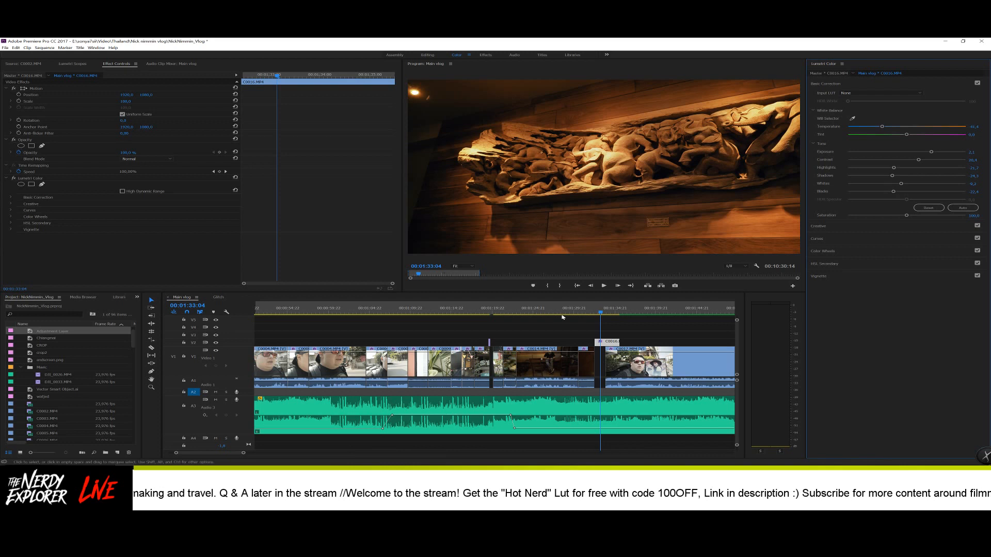
click(614, 312)
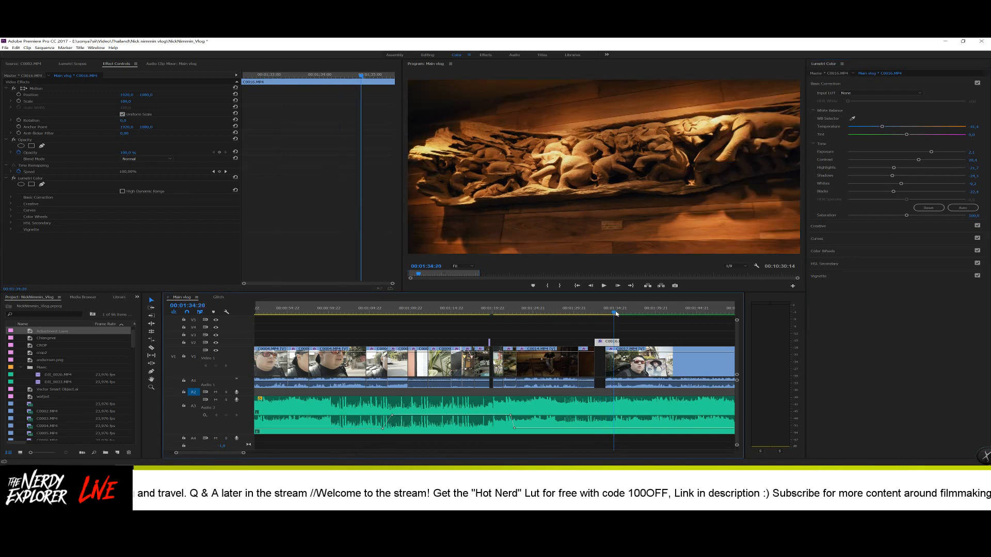
drag(616, 314, 622, 313)
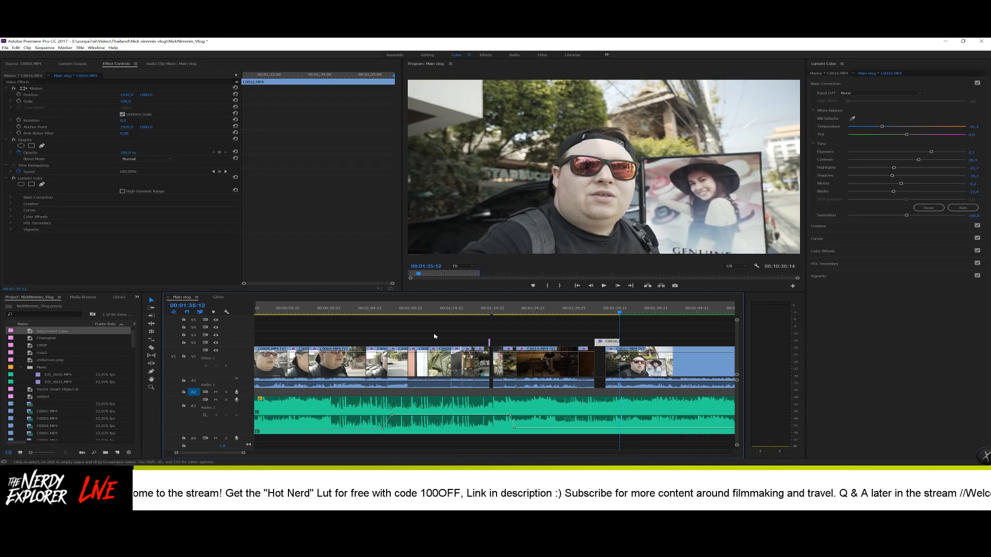
- Copy the Lumetri Color effect from talking-head clip C0004.MP4 at 1:02 onto C0017.MP4 at 1:35 and review the clip up to 1:48
click(347, 309)
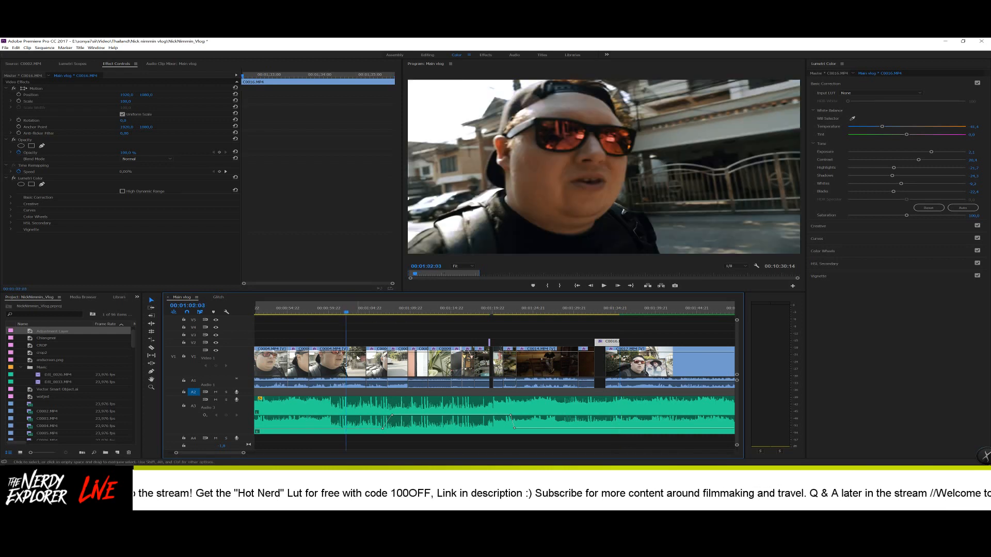
click(356, 357)
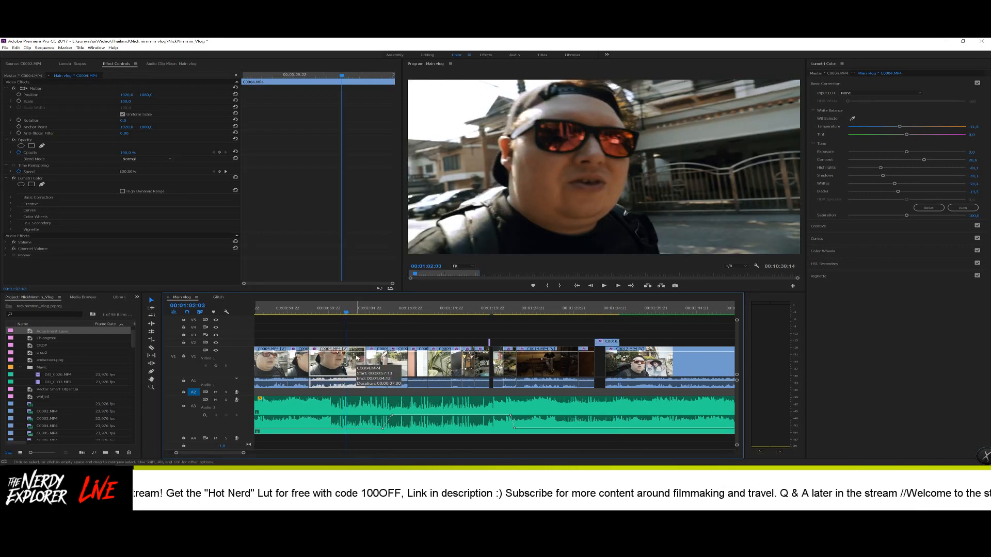
click(49, 178)
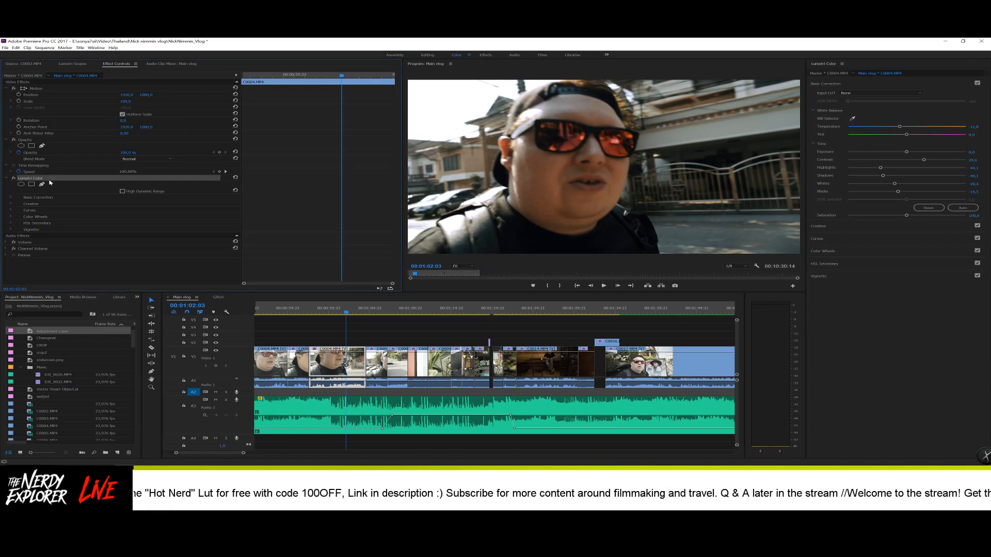
click(628, 311)
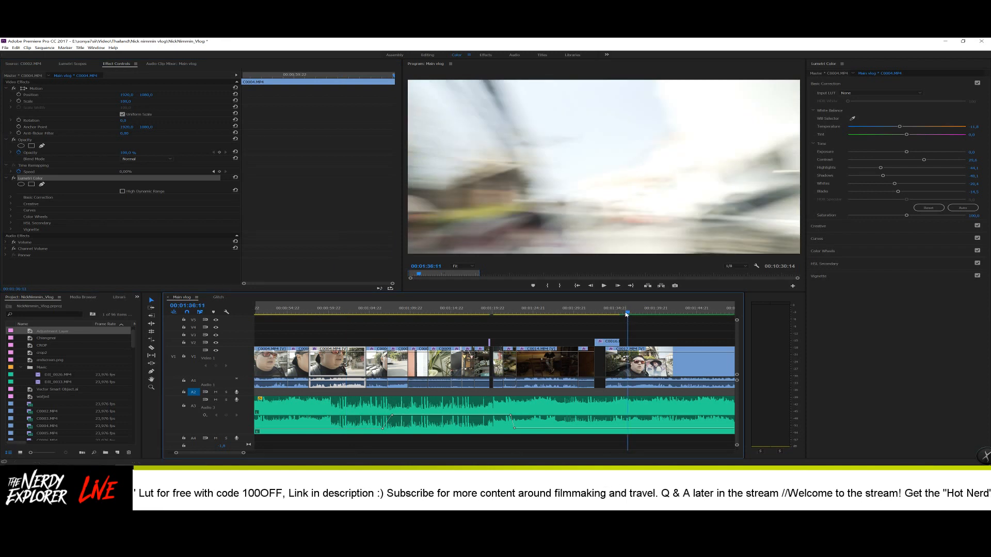
click(619, 313)
click(616, 360)
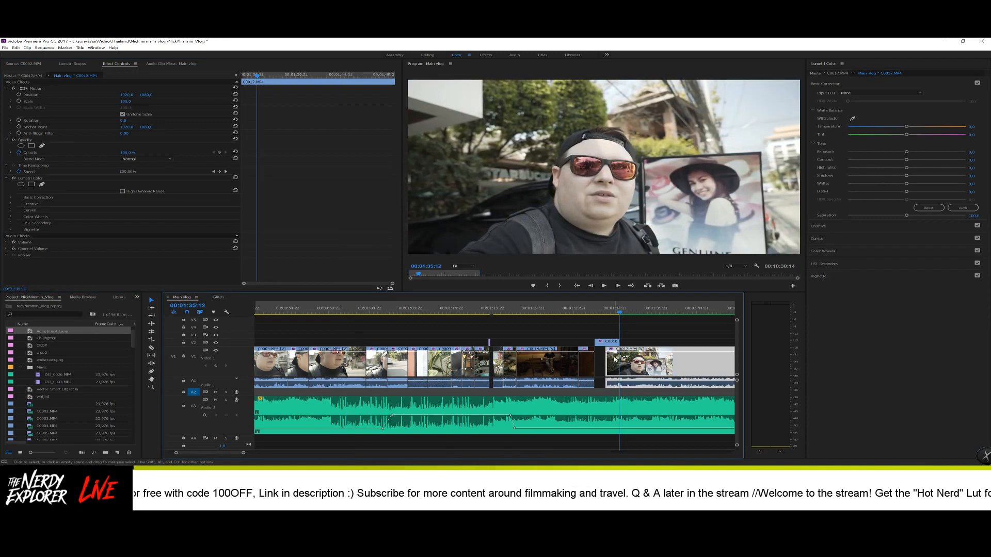
key(ctrl+v)
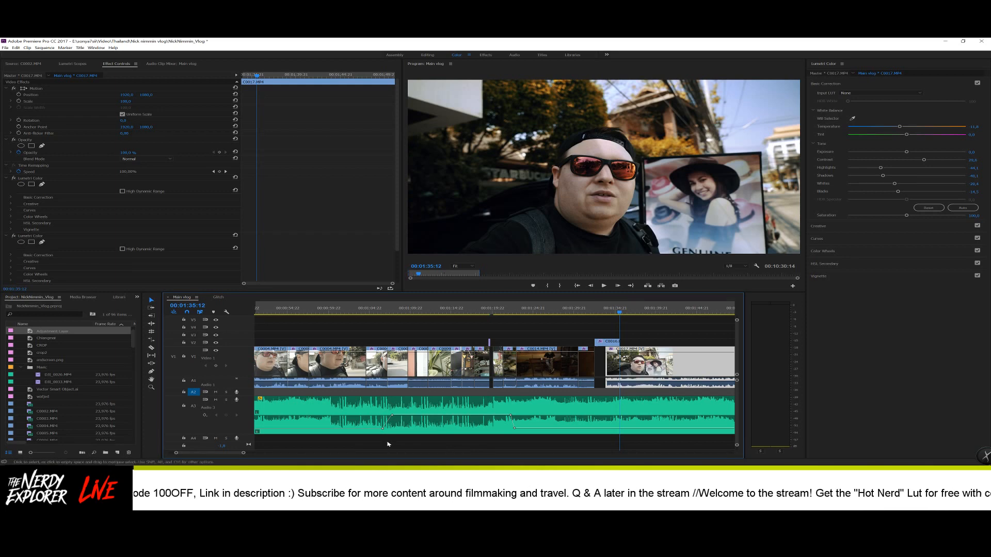
drag(229, 454, 233, 454)
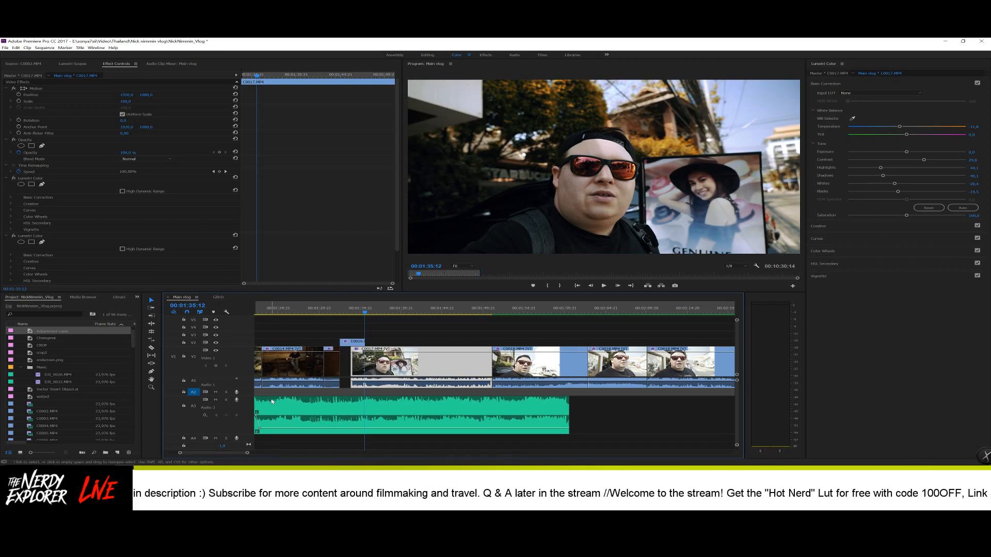
key(space)
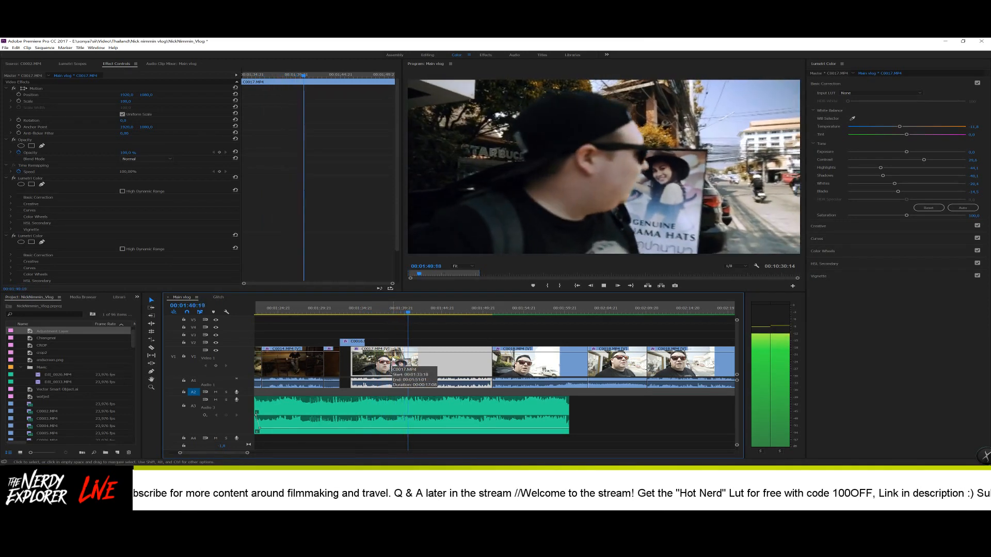
click(468, 313)
drag(467, 313, 474, 315)
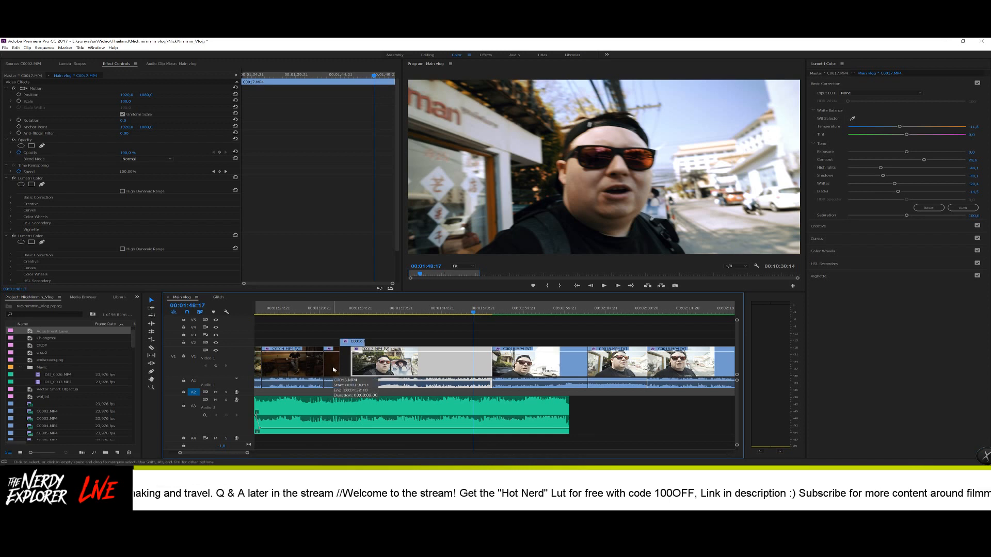
- Paste the copied Lumetri Color effect onto the three talking-head C0018.MP4 segments at 1:51, 2:04 and 2:12
drag(466, 311, 498, 313)
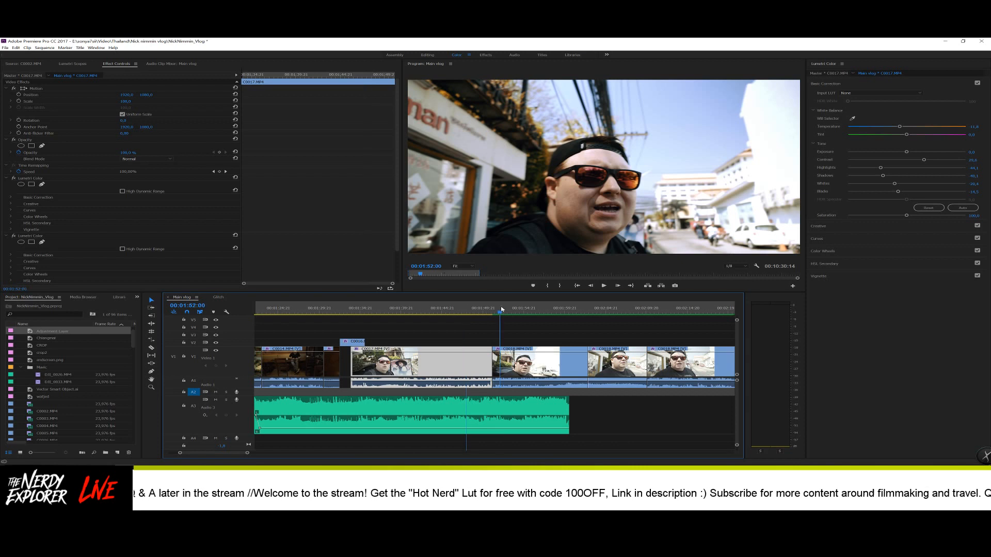
click(511, 370)
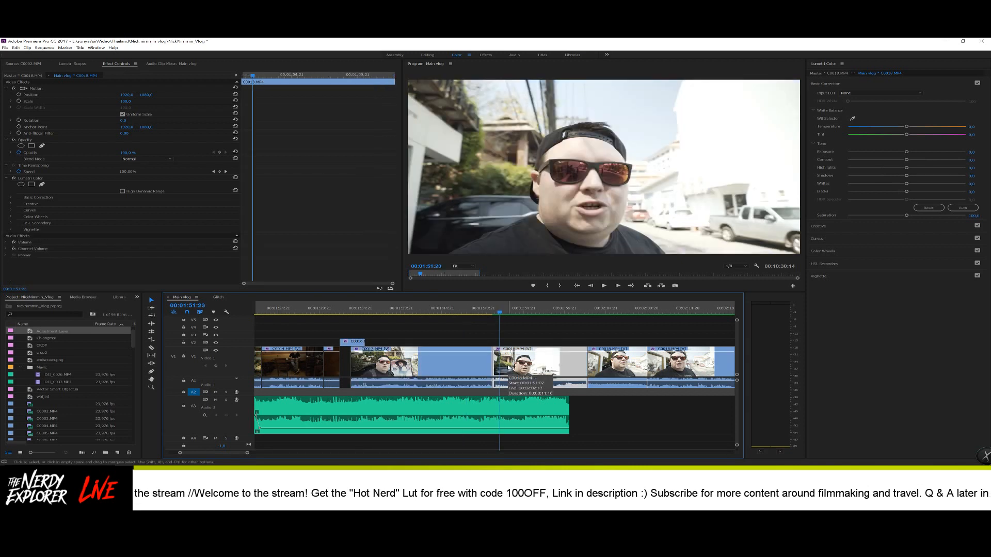
key(ctrl+v)
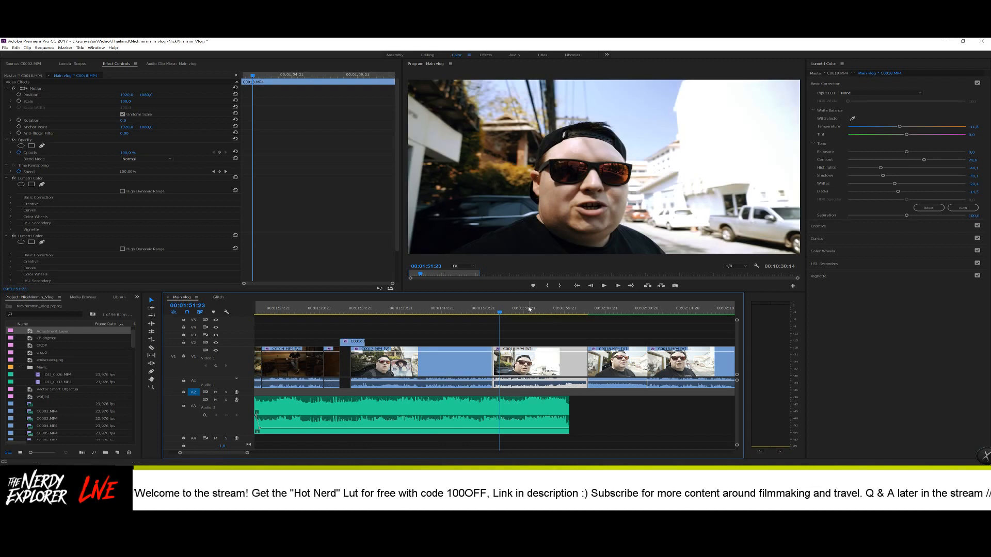
drag(526, 309, 601, 312)
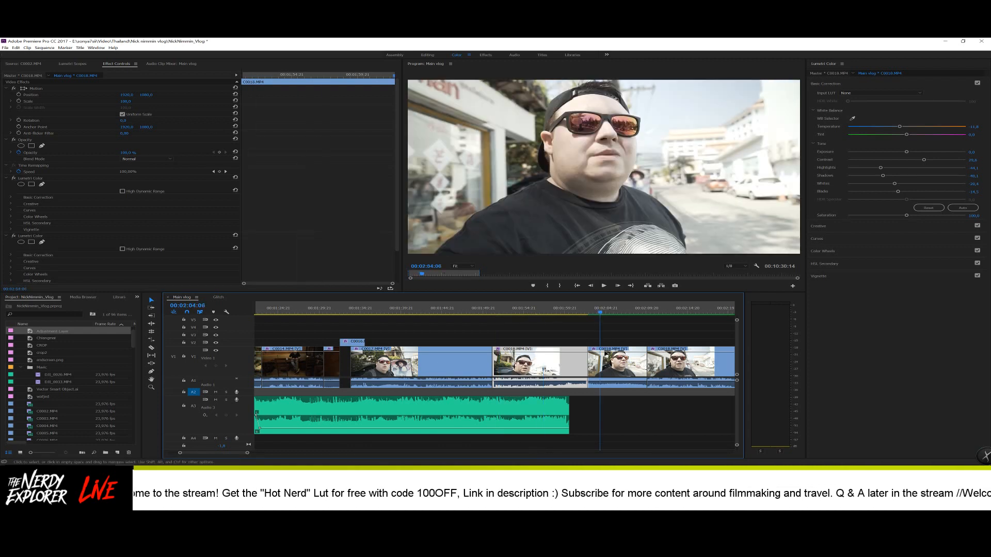
click(615, 362)
key(ctrl+v)
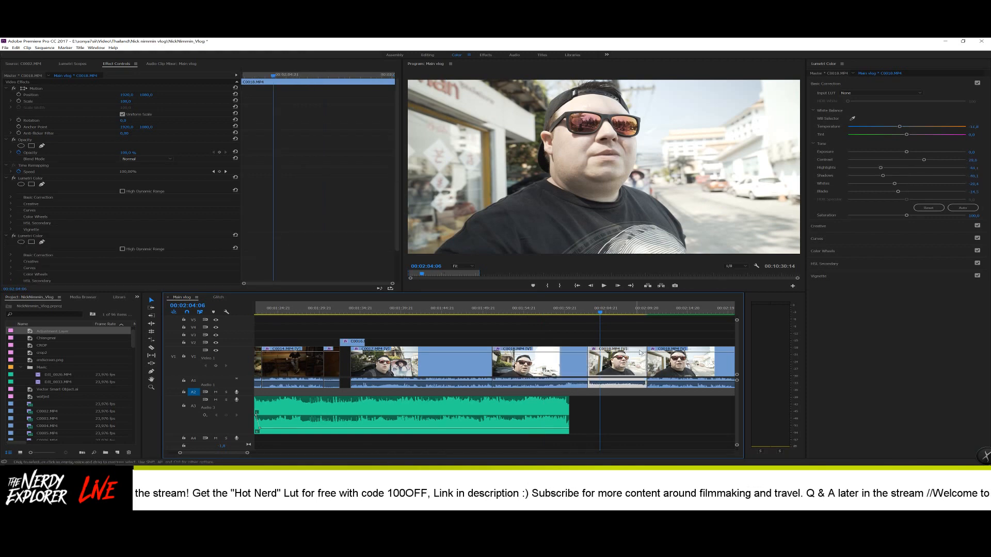
click(671, 312)
click(683, 353)
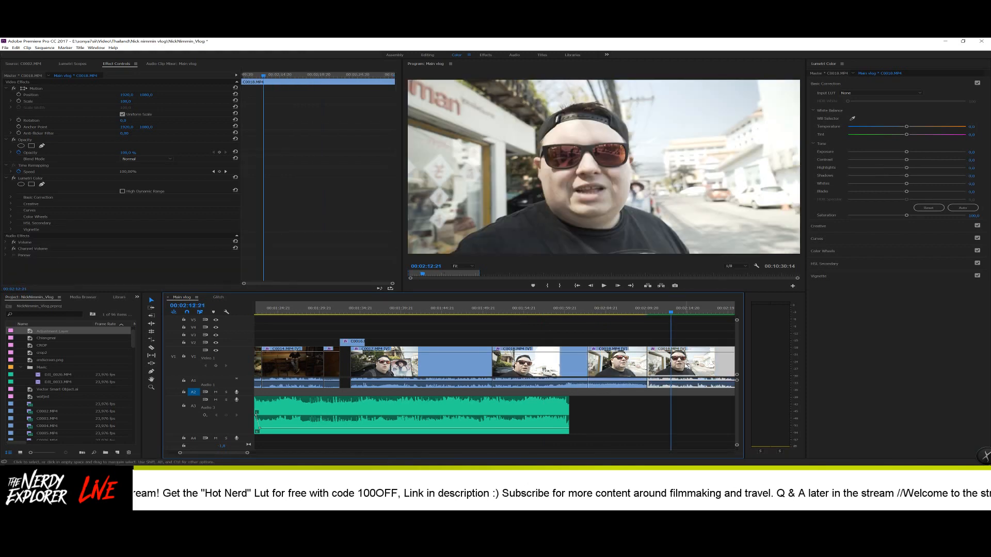
key(ctrl+v)
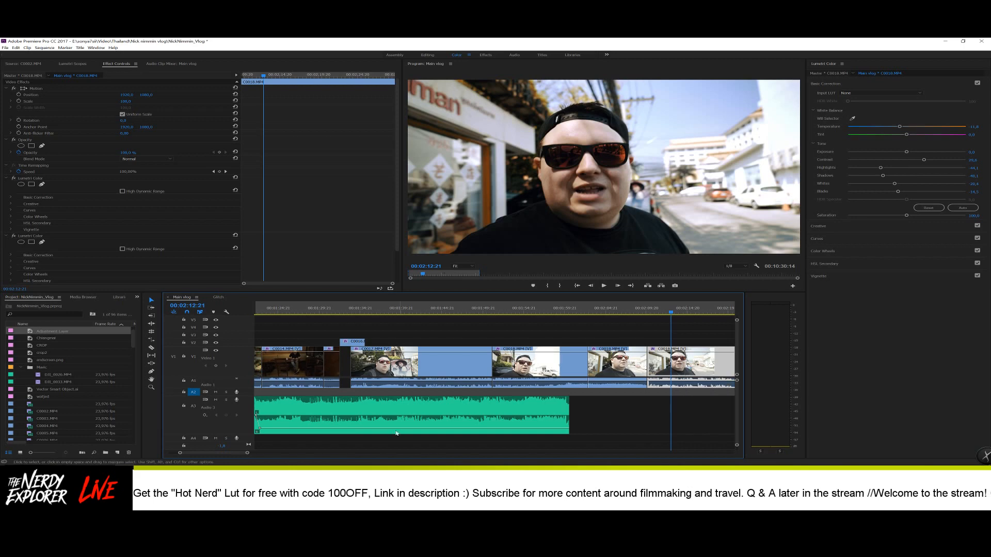
- Paste the same Lumetri Color effect onto the C0018.MP4 talking-head segment at 2:30
drag(246, 453, 255, 454)
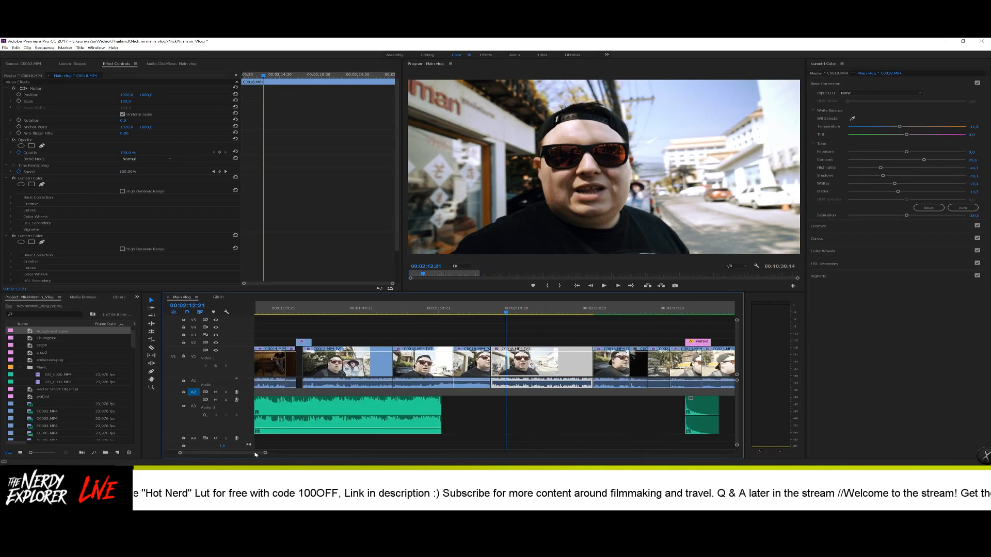
scroll(246, 453, down, 3)
drag(417, 313, 477, 313)
click(489, 362)
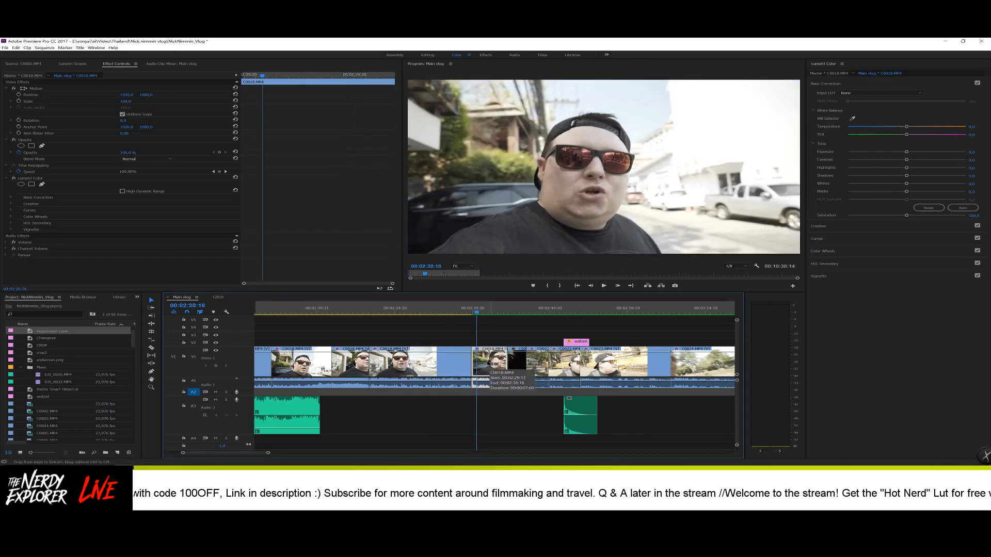
key(ctrl+v)
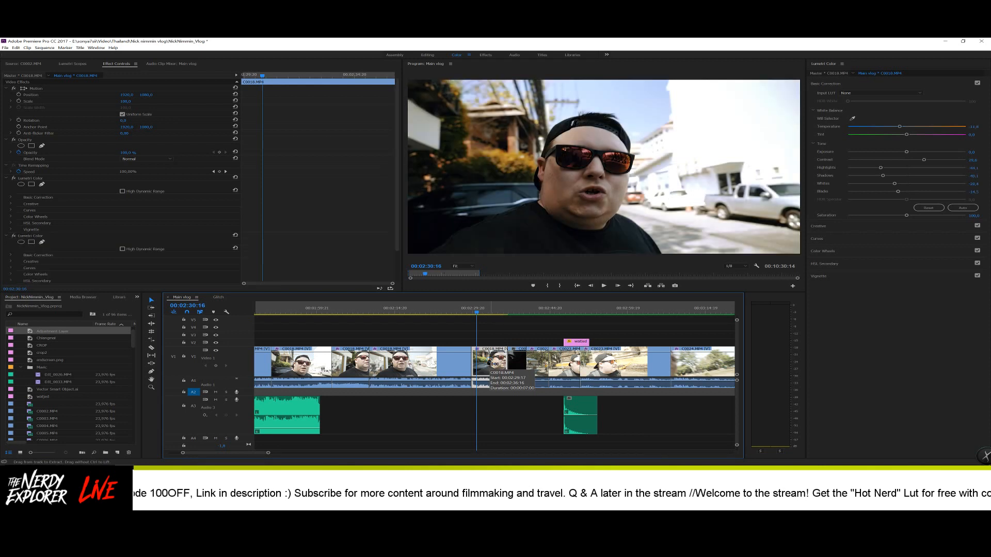
- Paste the copied Lumetri Color effect onto the dark in-car clip at 2:38
click(496, 312)
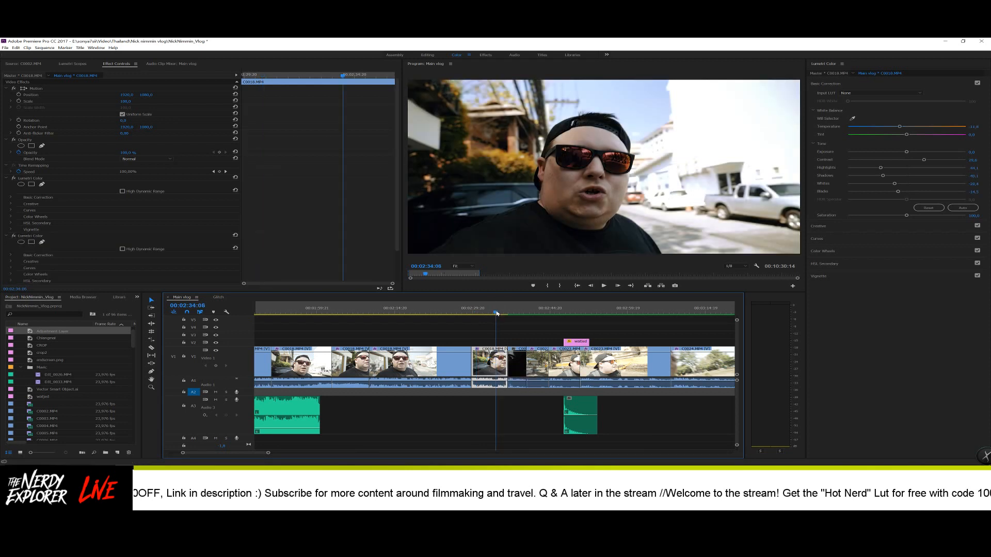
drag(495, 312, 518, 313)
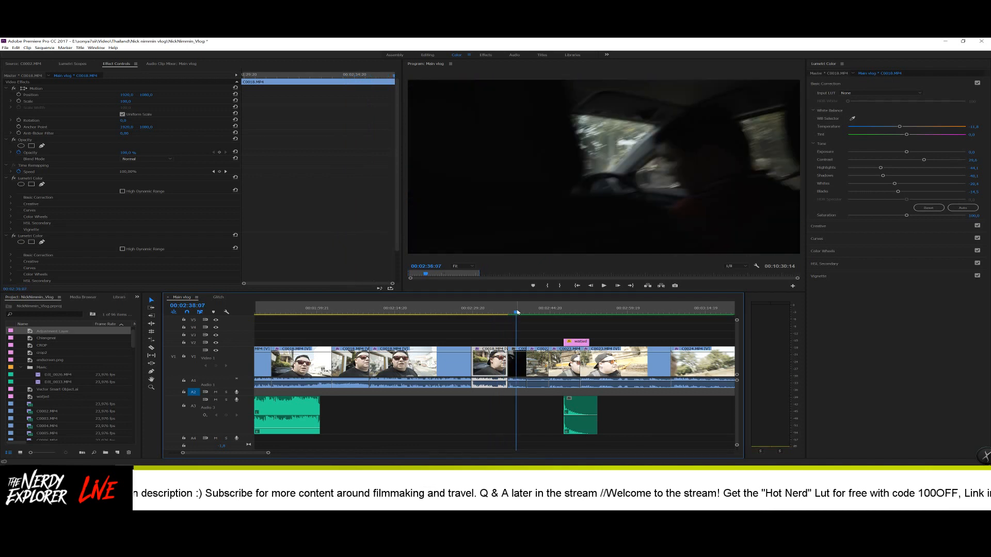
click(520, 363)
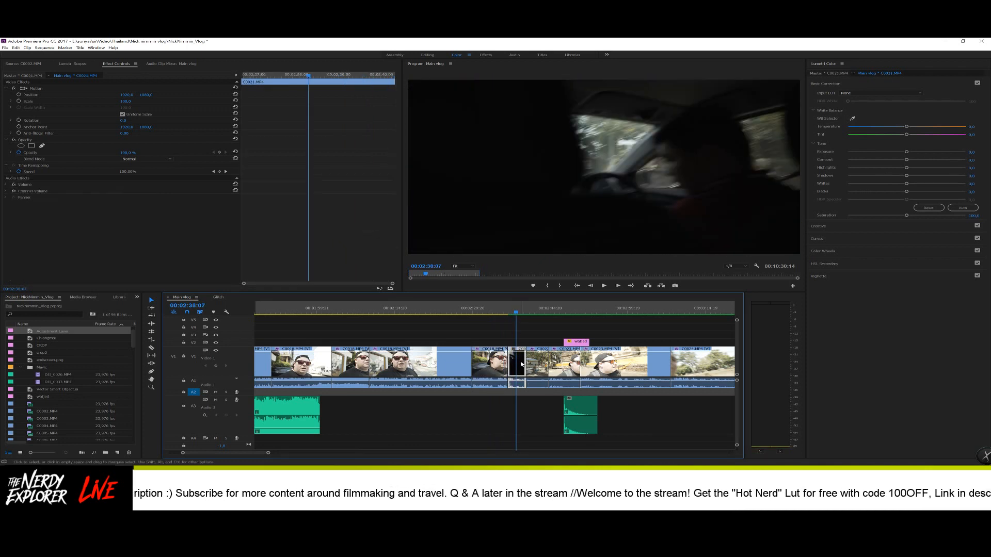
key(ctrl+v)
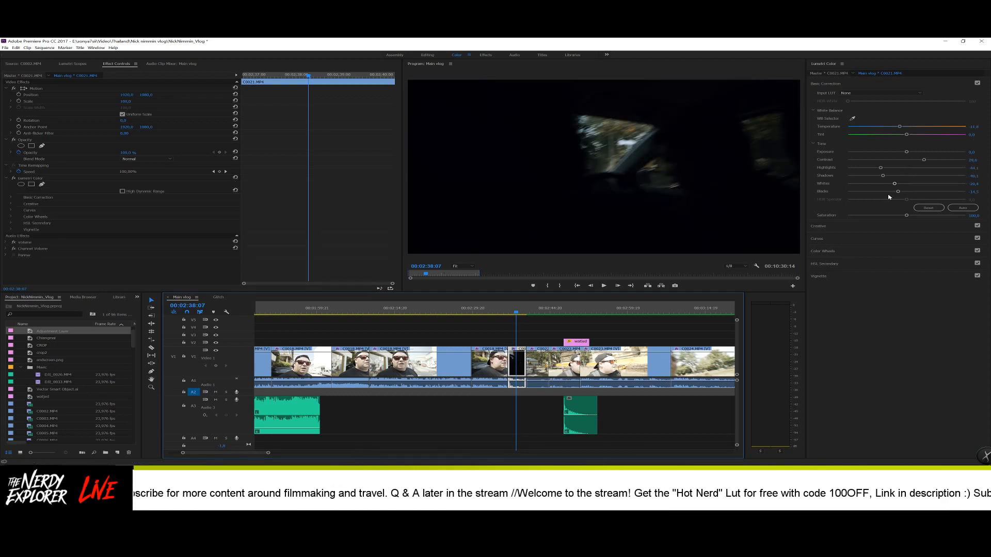
- Reset the tone corrections of the dark in-car clip C0021.MP4 and raise its exposure slightly
click(928, 208)
click(955, 208)
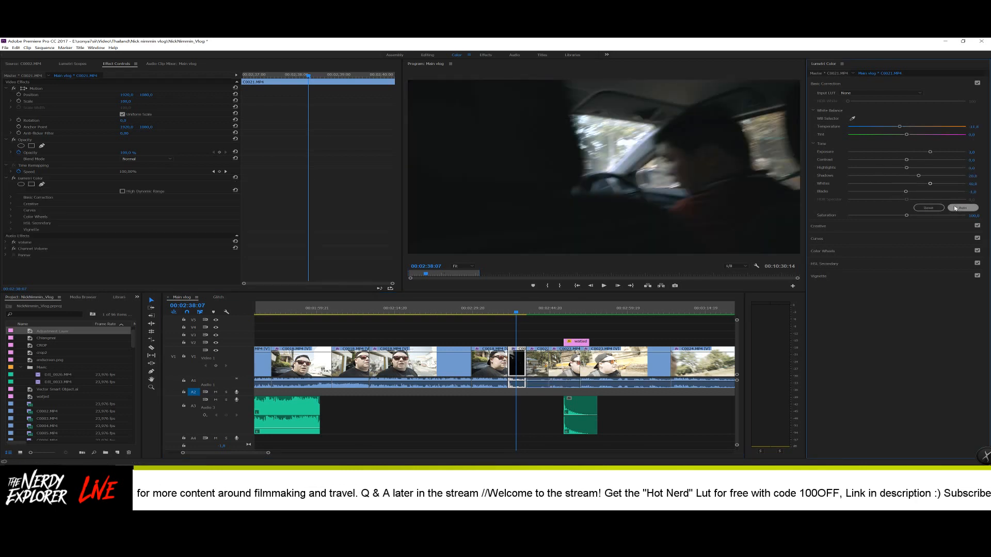
click(919, 211)
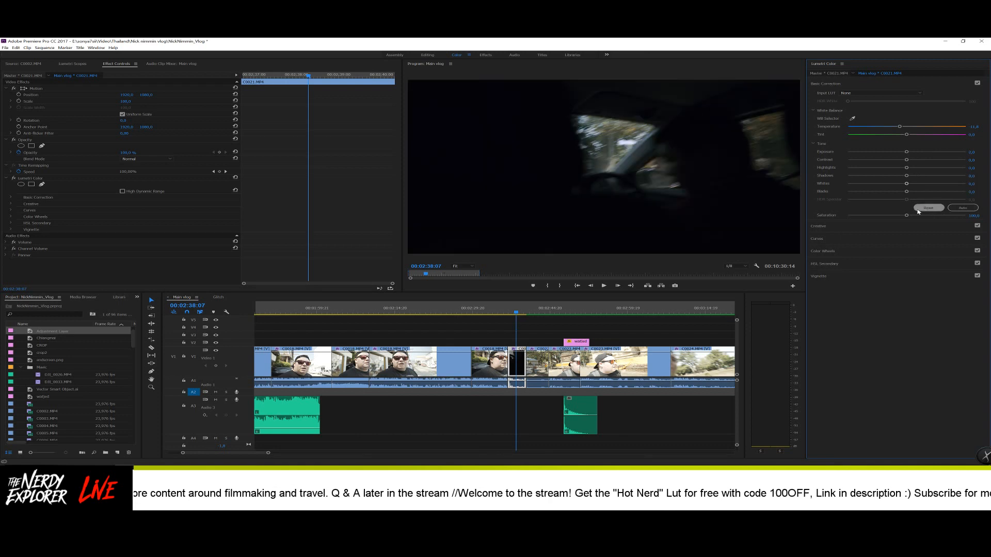
mouse_move(906, 152)
mouse_down()
mouse_move(922, 153)
mouse_move(918, 164)
mouse_up()
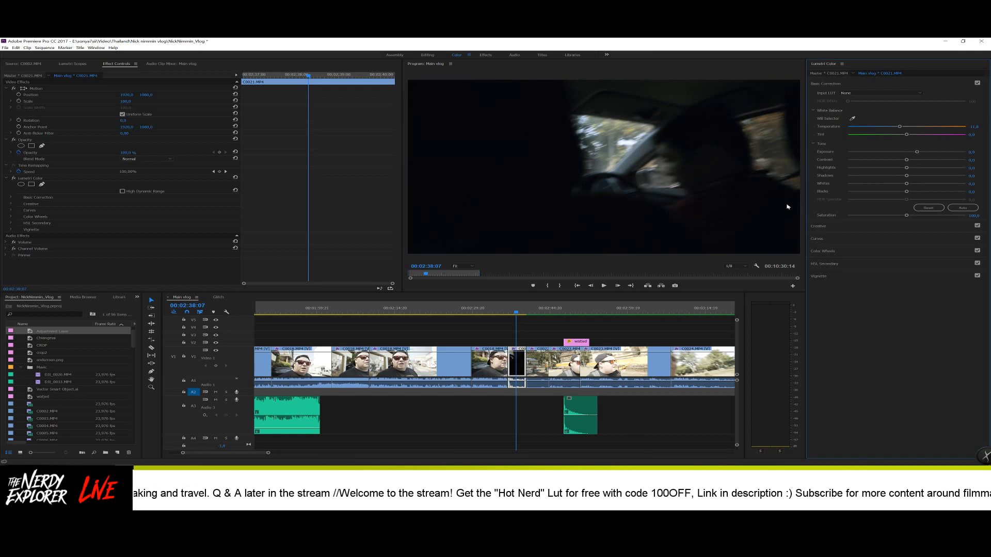
- Slightly lower the intensity of the HotNerd look on the in-car clip C0021.MP4 at 2:38
click(846, 226)
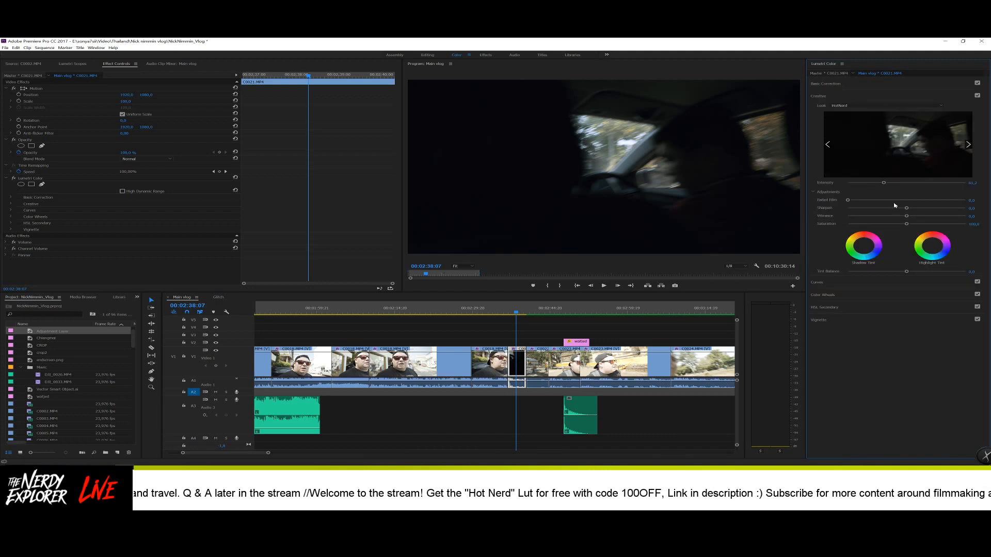
mouse_move(883, 183)
mouse_down()
mouse_move(895, 184)
mouse_move(880, 186)
mouse_up()
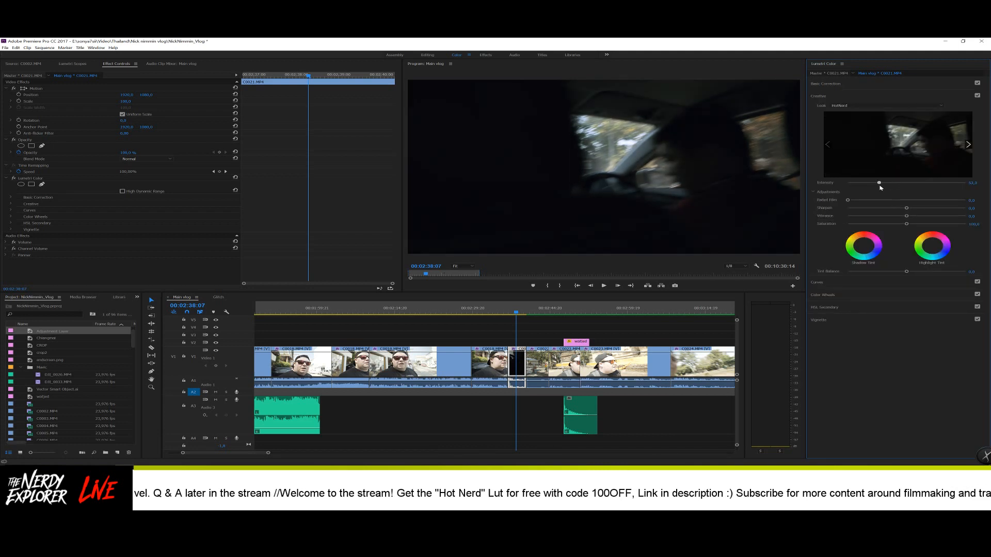
click(517, 312)
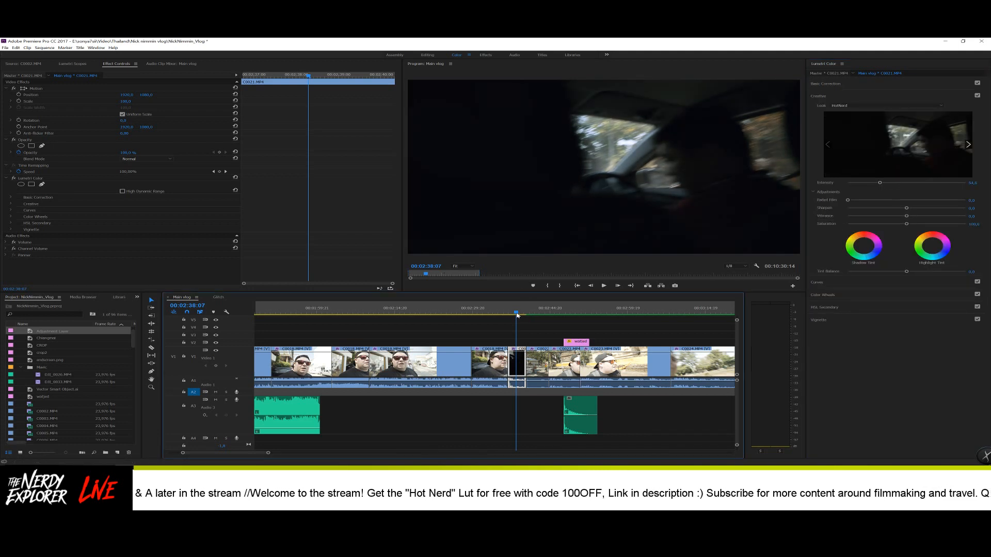
- Paste the copied Lumetri Color effect onto the temple clip C0022.MP4 at 2:40 and play it through to 2:43
drag(518, 314, 531, 313)
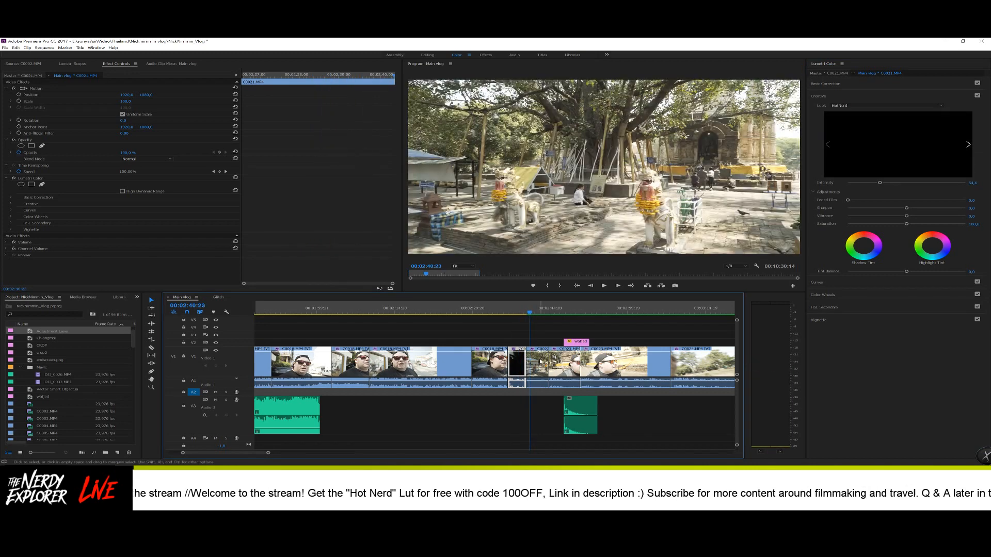
click(541, 366)
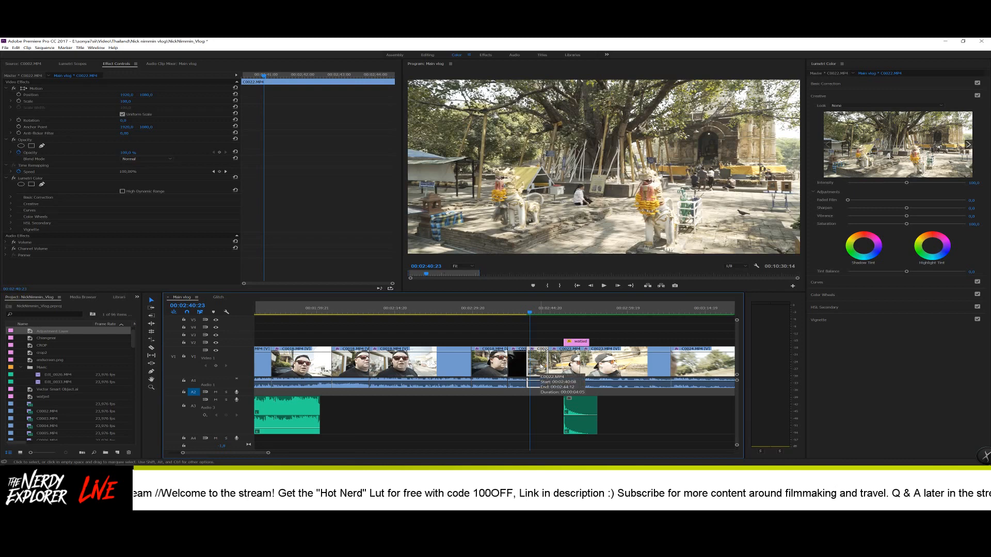
key(ctrl+v)
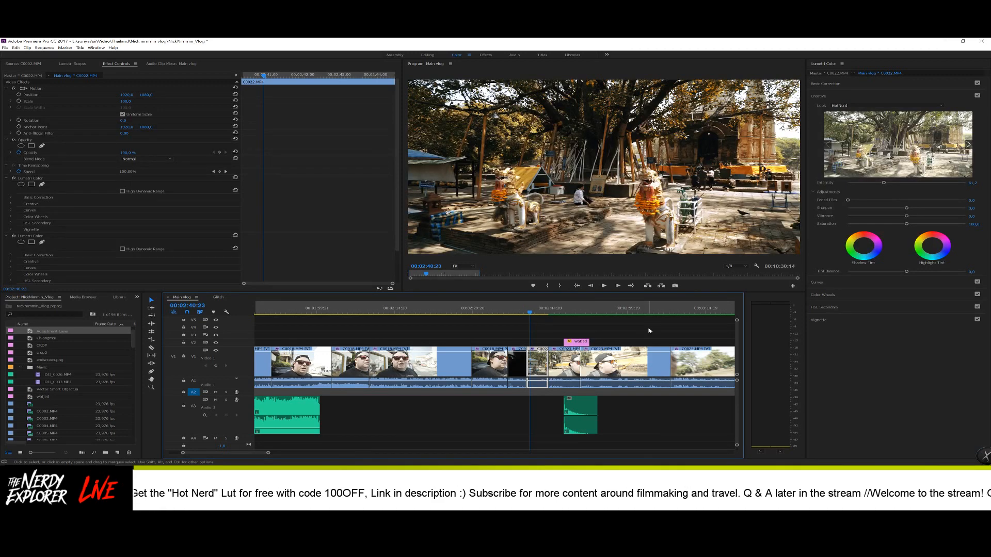
key(space)
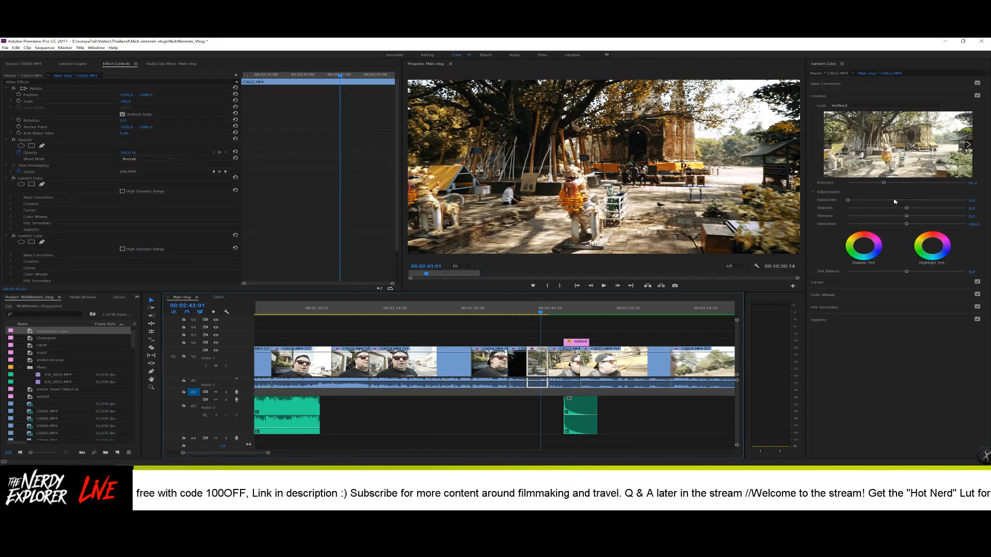
- Fine-tune the C0022.MP4 grade with a slightly lower HotNerd intensity, blacks at about -51 and highlights at about -25
click(884, 184)
drag(884, 183, 880, 185)
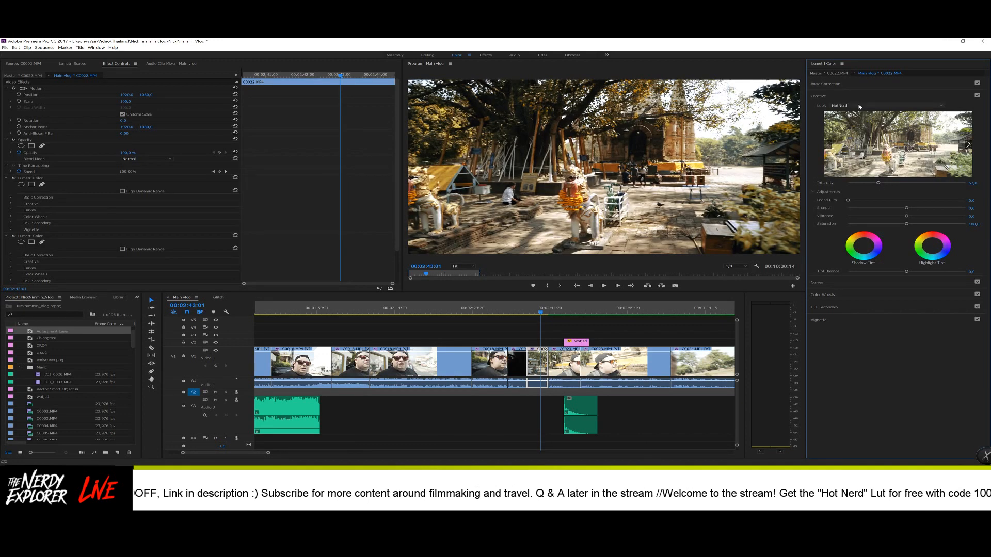
click(853, 87)
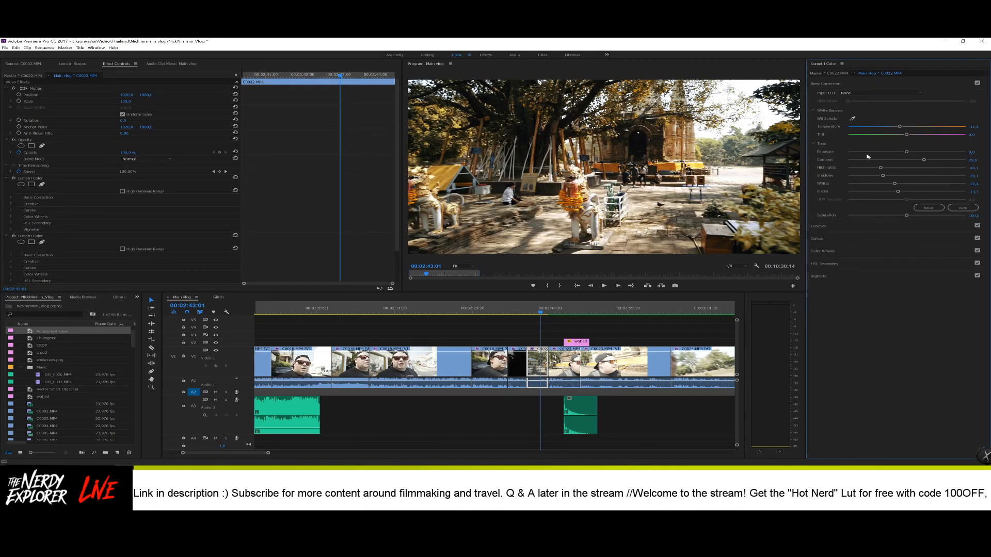
drag(898, 192, 876, 192)
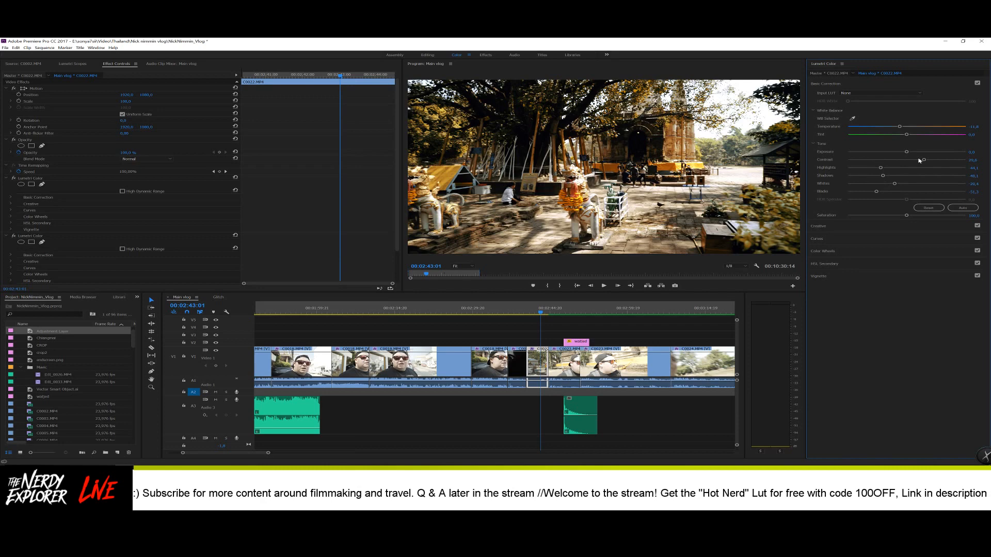
drag(880, 167, 892, 169)
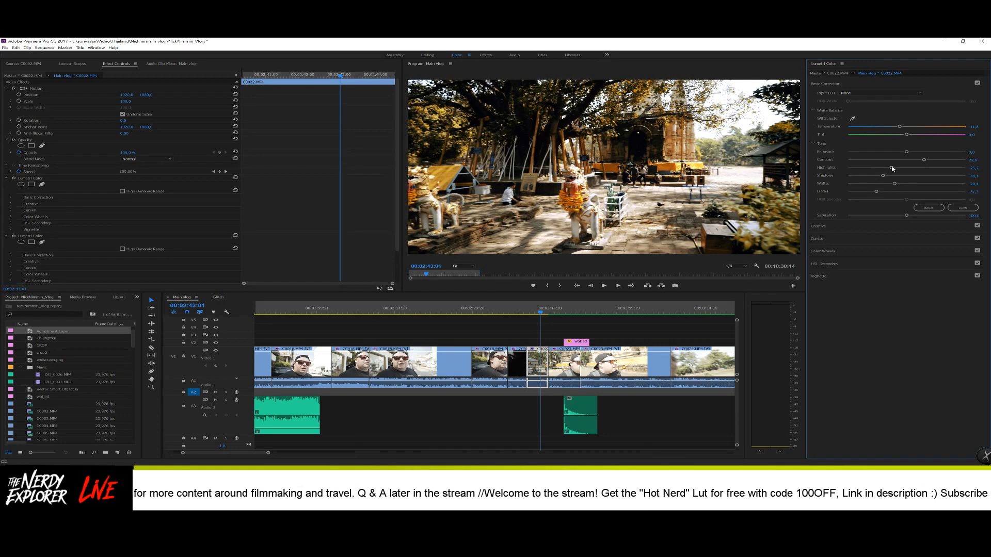
- Copy the Lumetri Color effect from C0022.MP4 and try pasting it onto the talking-head clip C0023.MP4 at 2:45
click(539, 361)
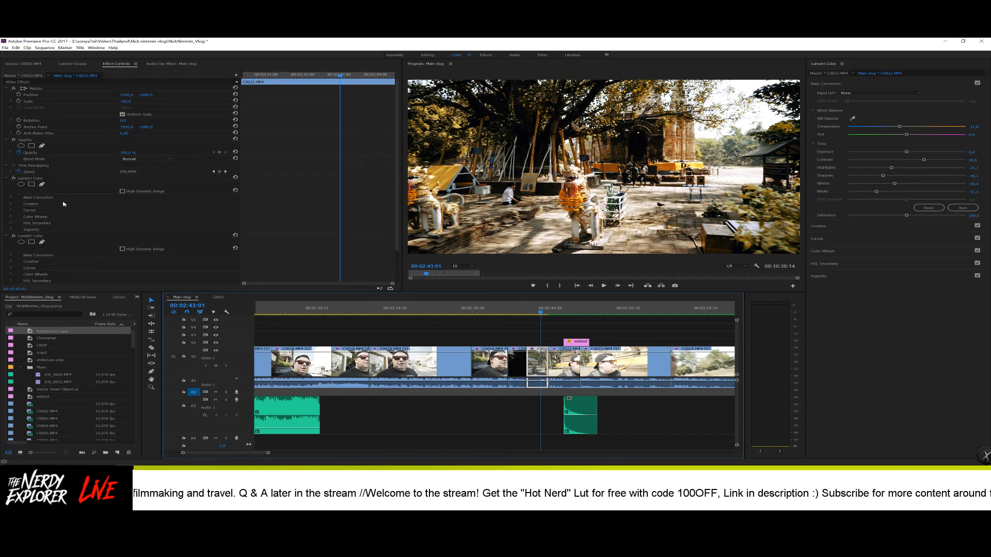
click(60, 178)
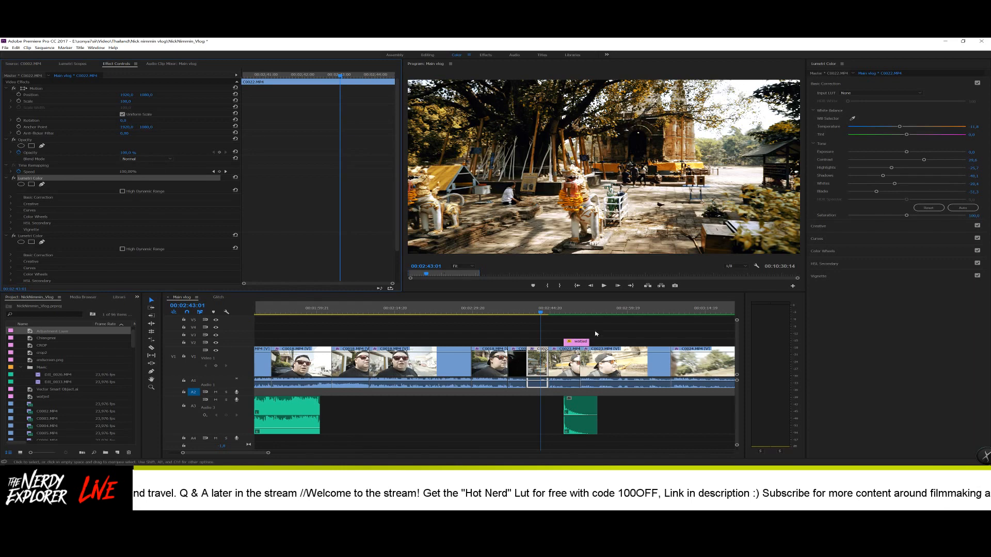
click(555, 310)
click(562, 359)
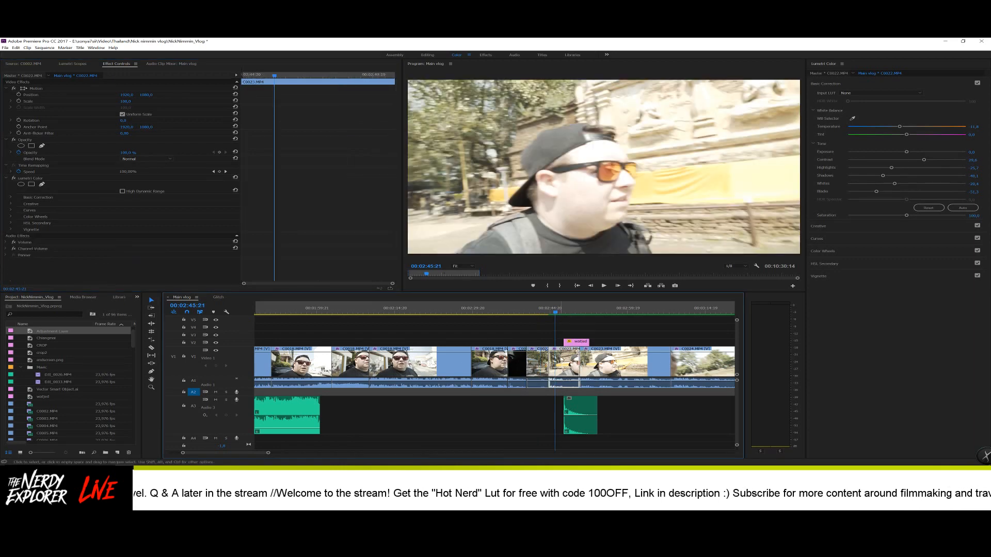
key(ctrl+v)
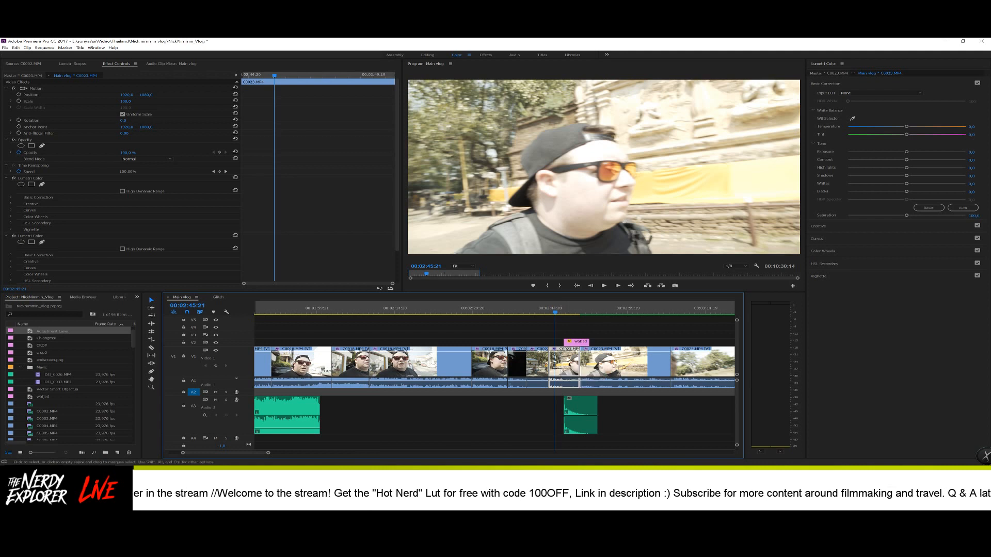
- Delete both Lumetri Color effects from the talking-head clip C0023.MP4
click(66, 243)
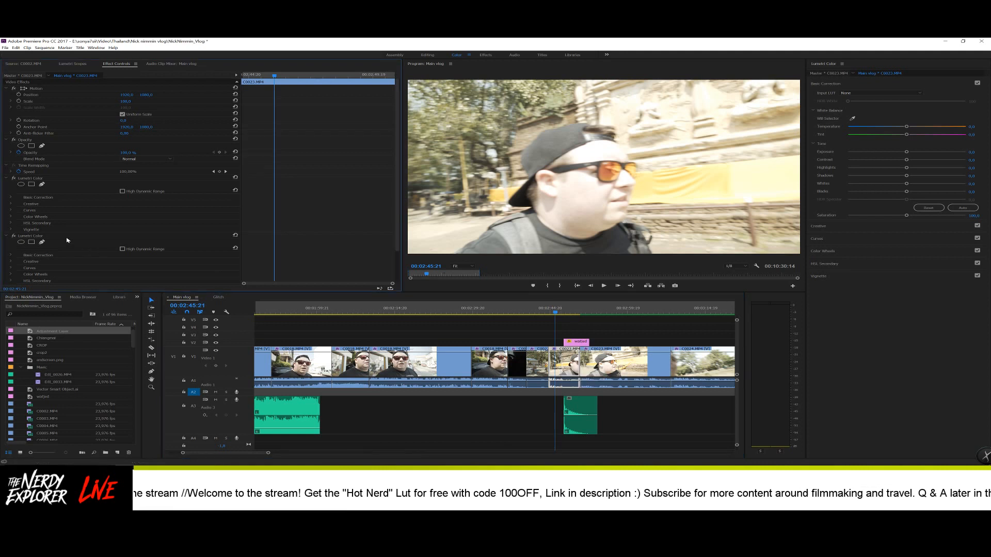
click(68, 235)
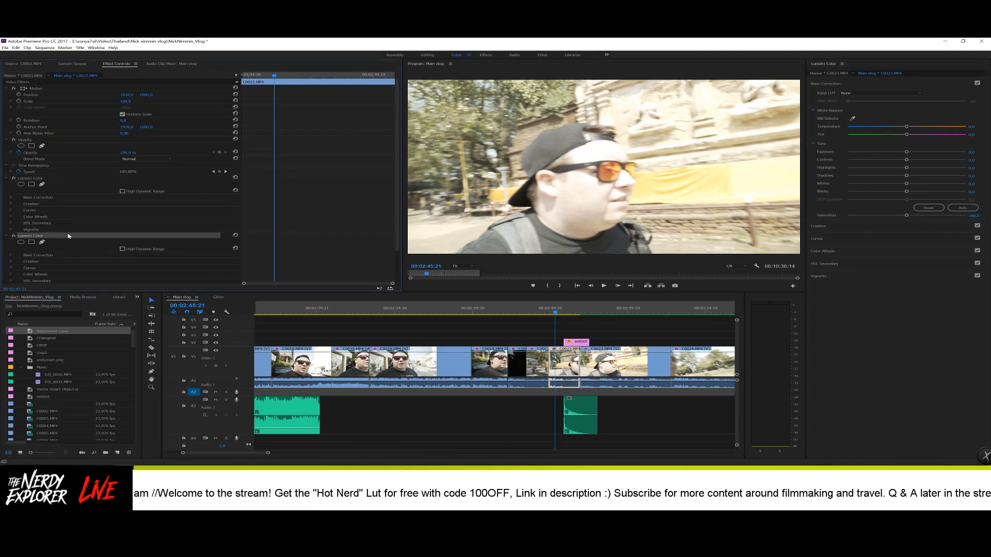
key(Delete)
click(55, 177)
key(Delete)
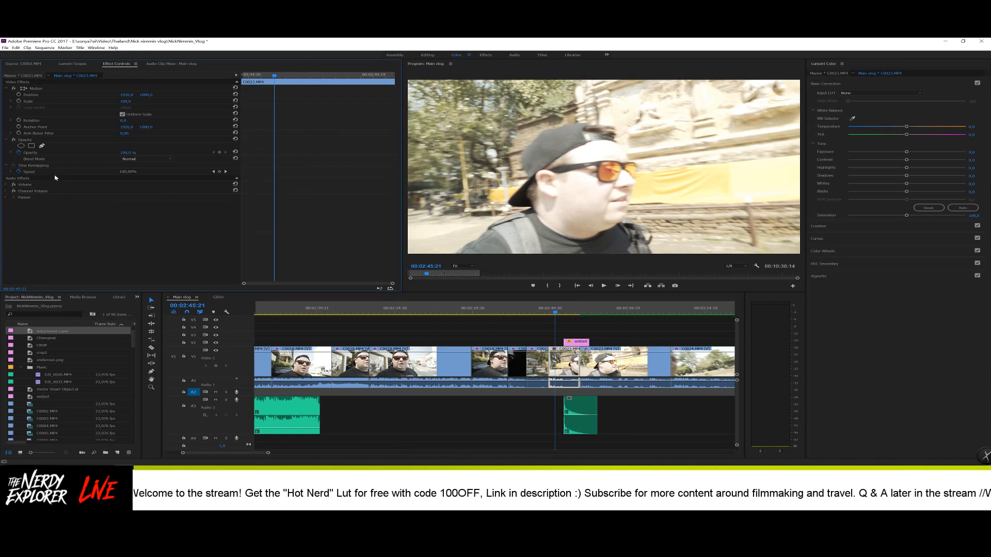
- Restore a Lumetri Color effect on C0023.MP4, check the clip around 2:45 and delete the effect again
click(569, 364)
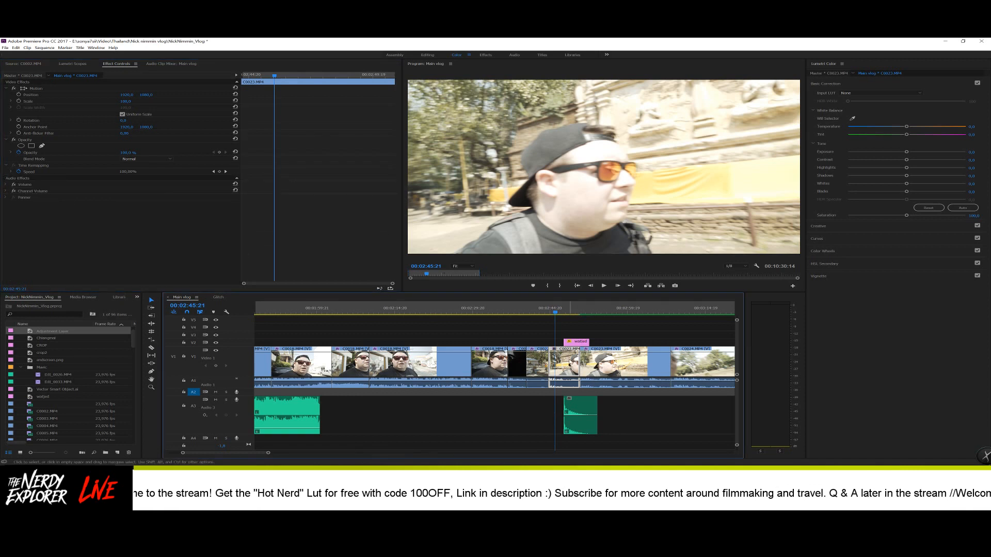
key(ctrl+z)
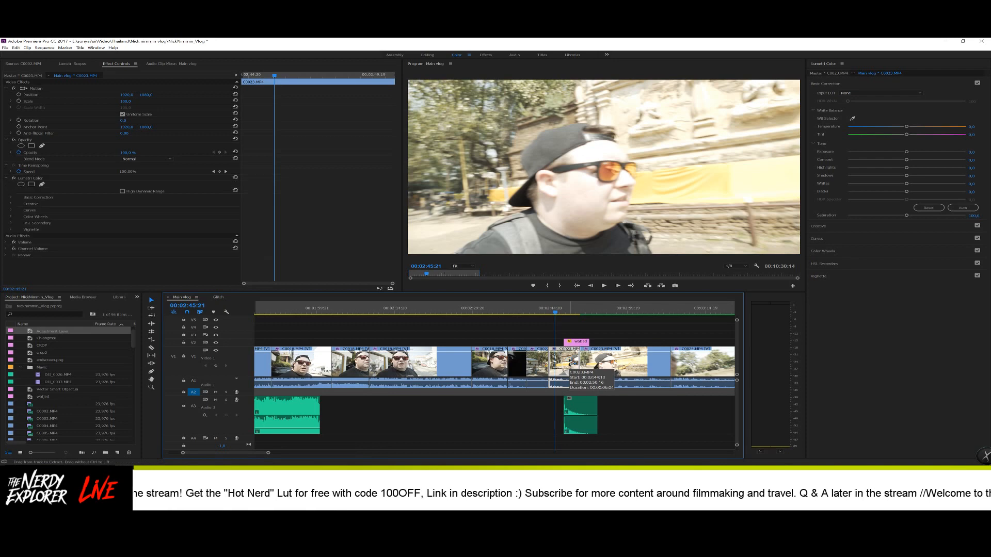
drag(554, 313, 556, 314)
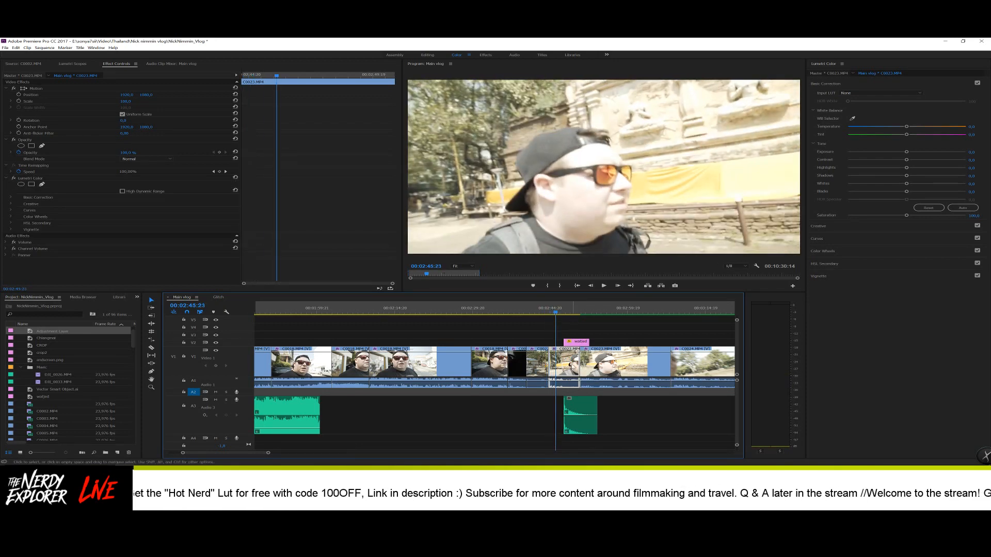
click(51, 179)
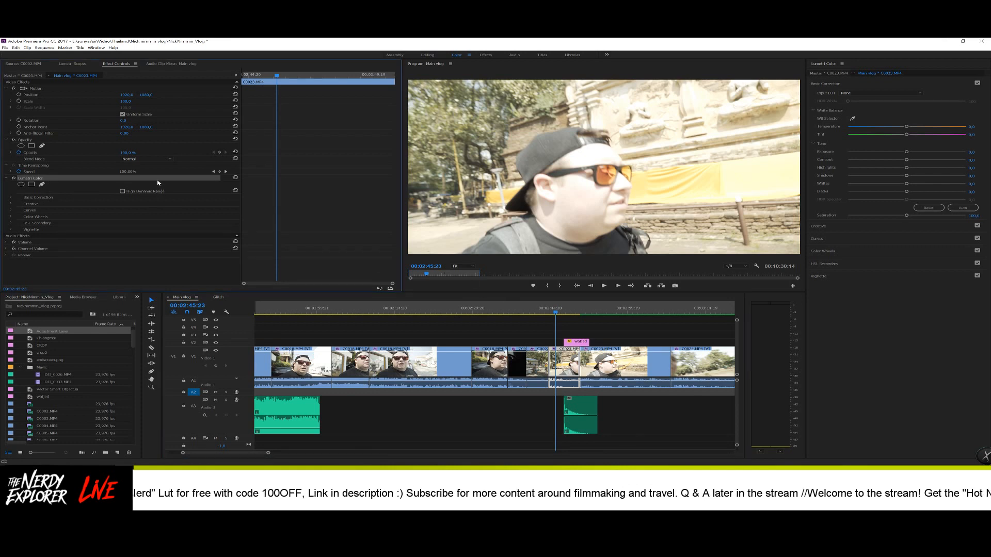
key(Delete)
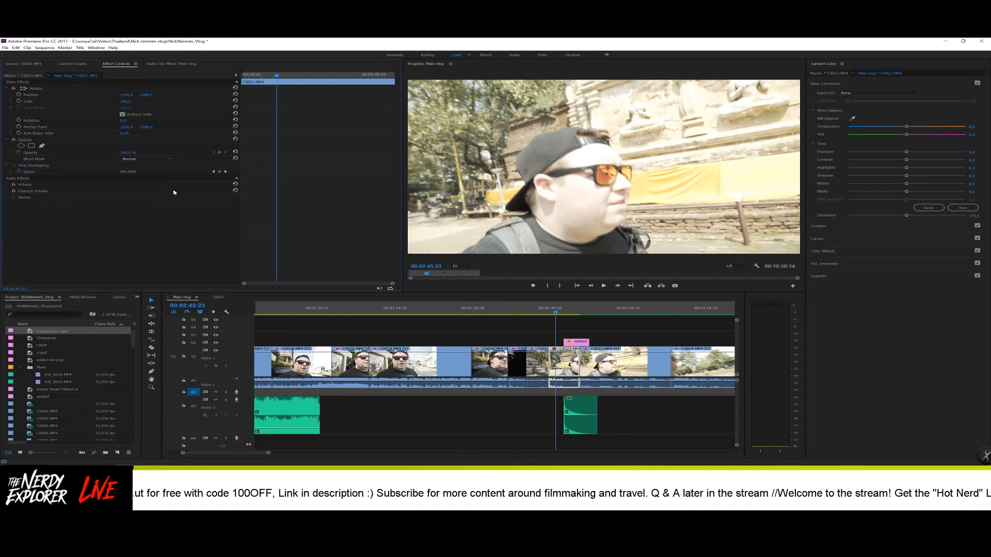
- Try to copy the Lumetri Color effect from C0018.MP4 at 2:18 onto C0023.MP4 at 2:46, and undo the paste
click(413, 309)
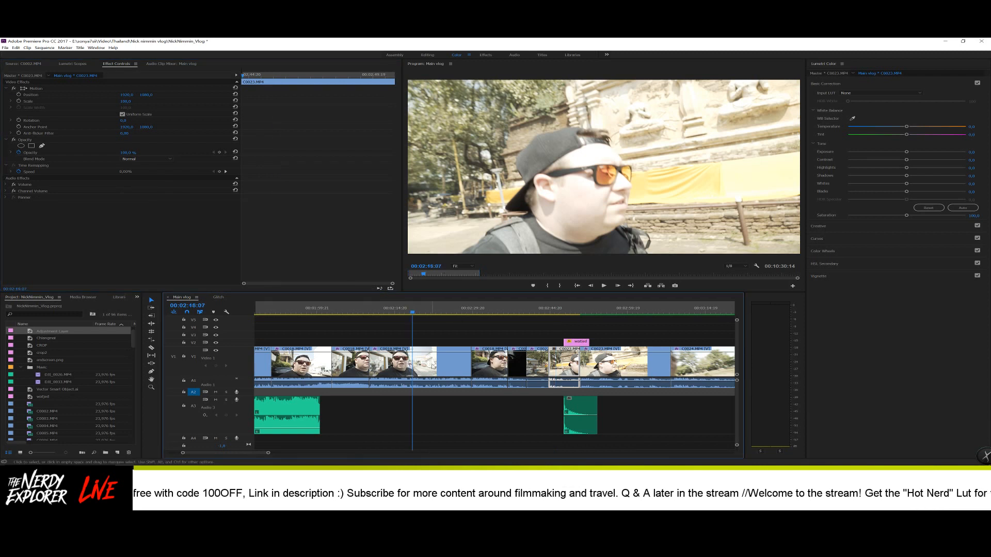
click(407, 361)
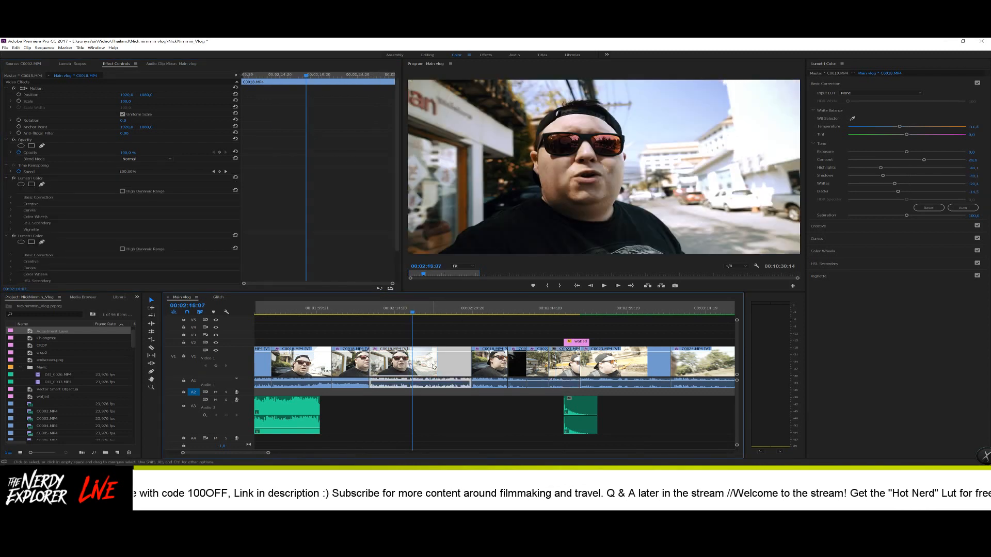
click(68, 178)
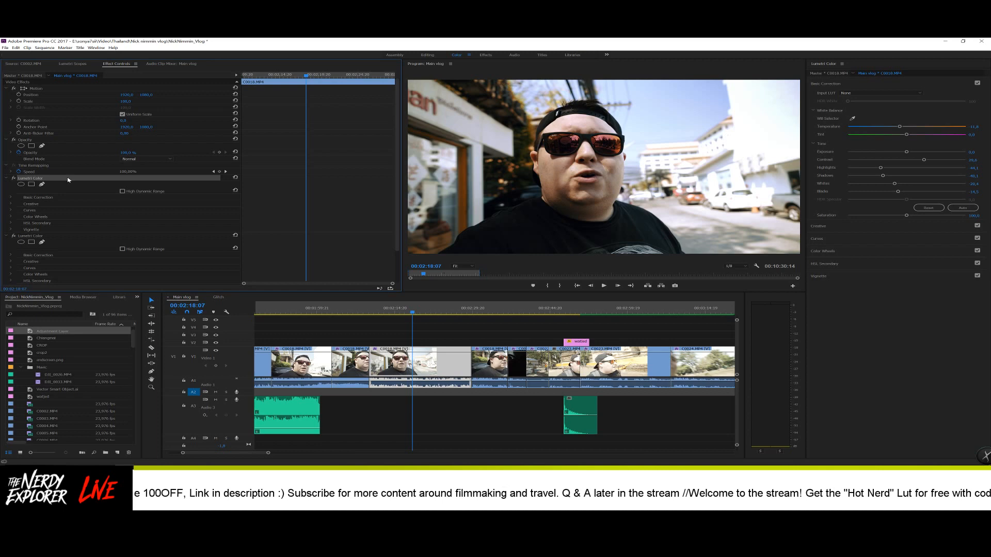
click(541, 311)
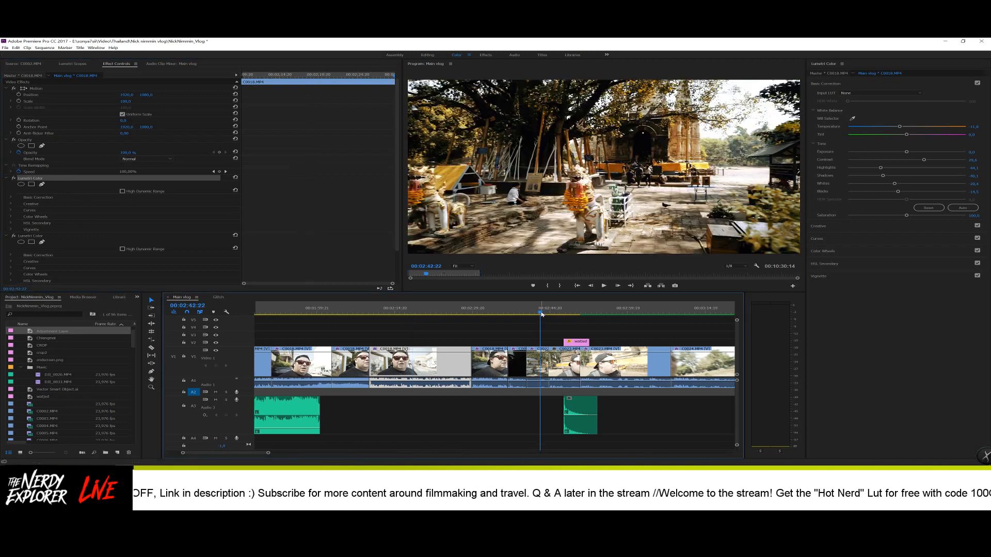
click(558, 310)
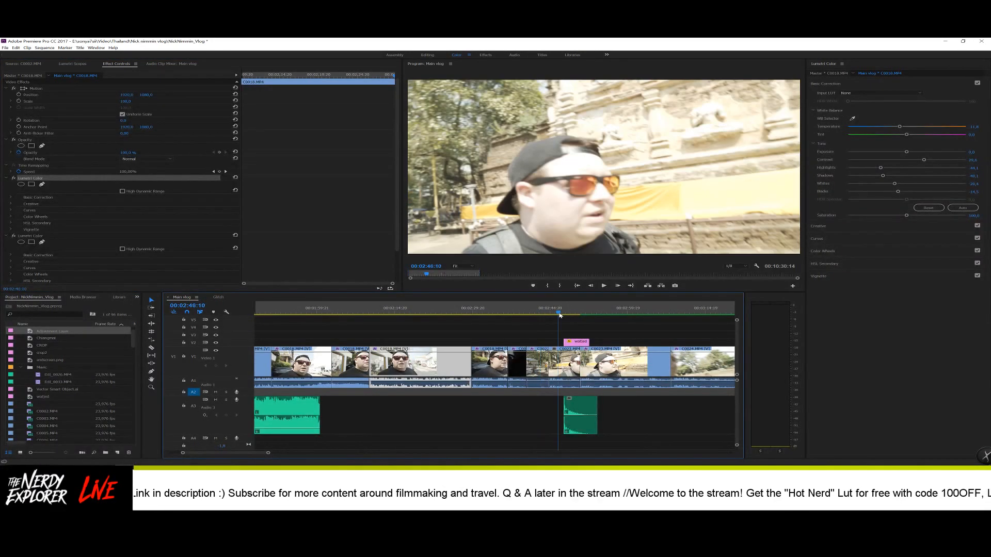
click(573, 376)
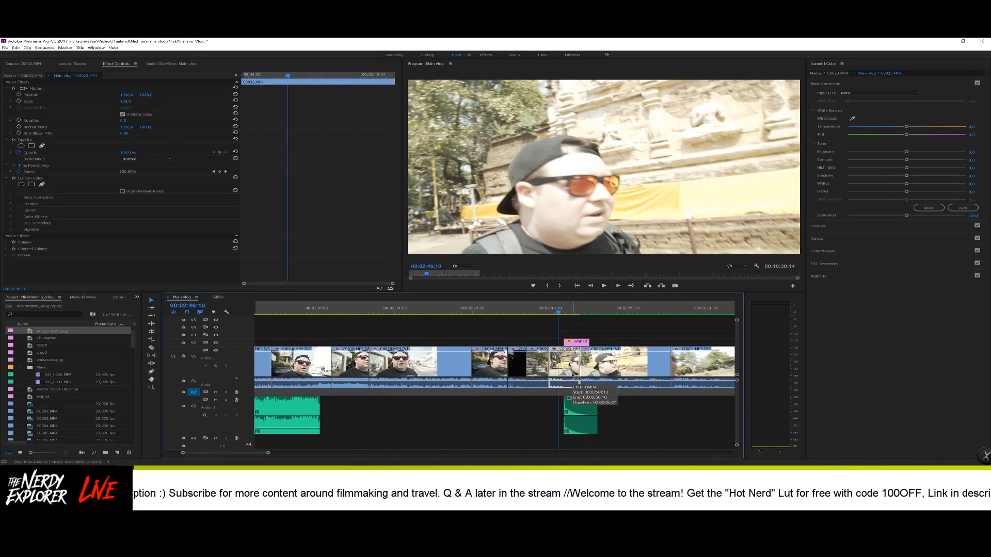
key(ctrl+z)
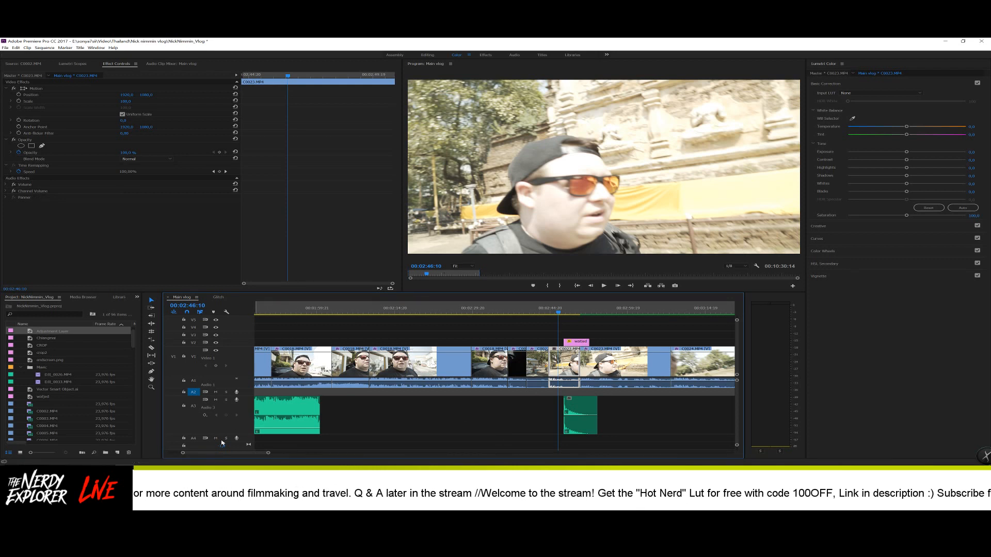
- Try to copy the Lumetri Color effect from C0004.MP4 at 0:33 onto C0023.MP4 at 2:45, and undo the paste
drag(223, 453, 210, 454)
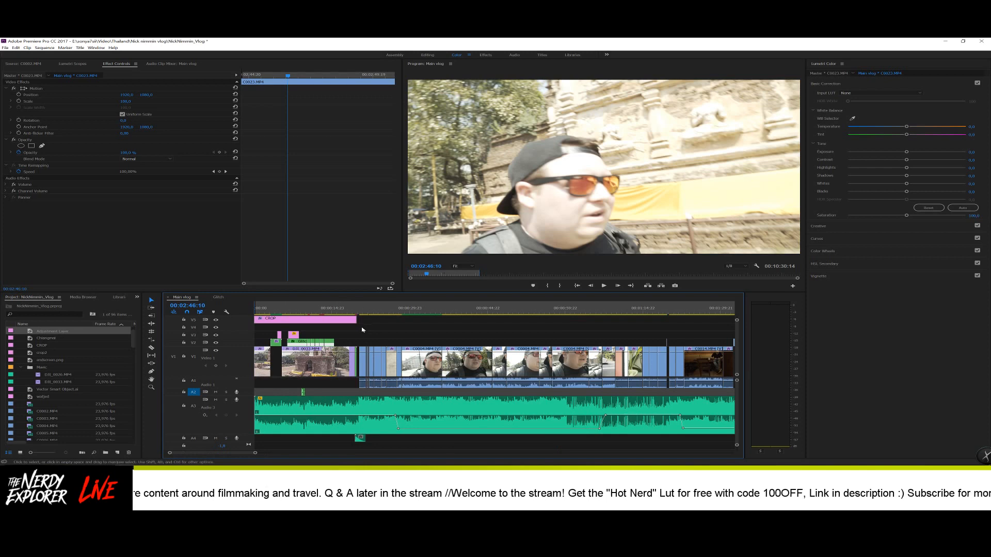
click(366, 310)
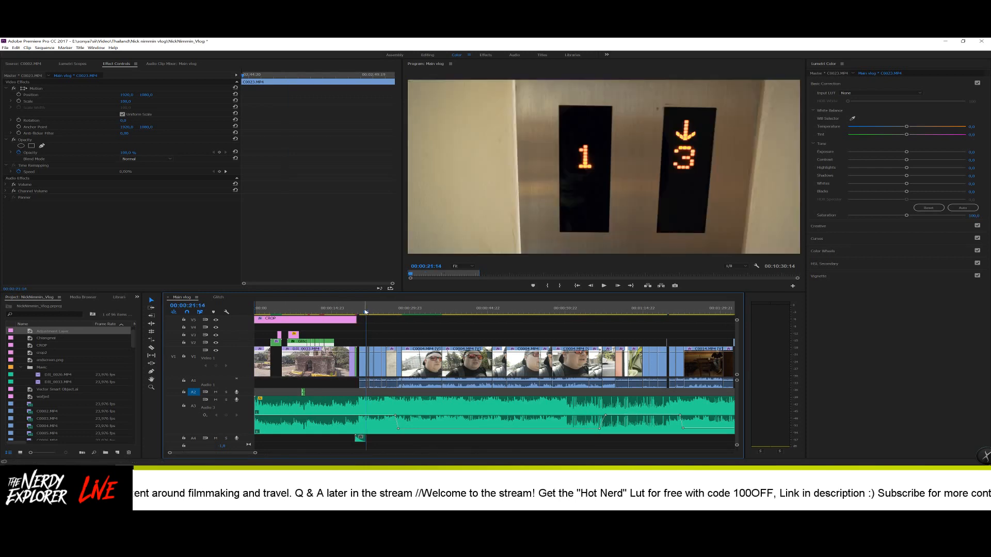
drag(366, 311, 430, 312)
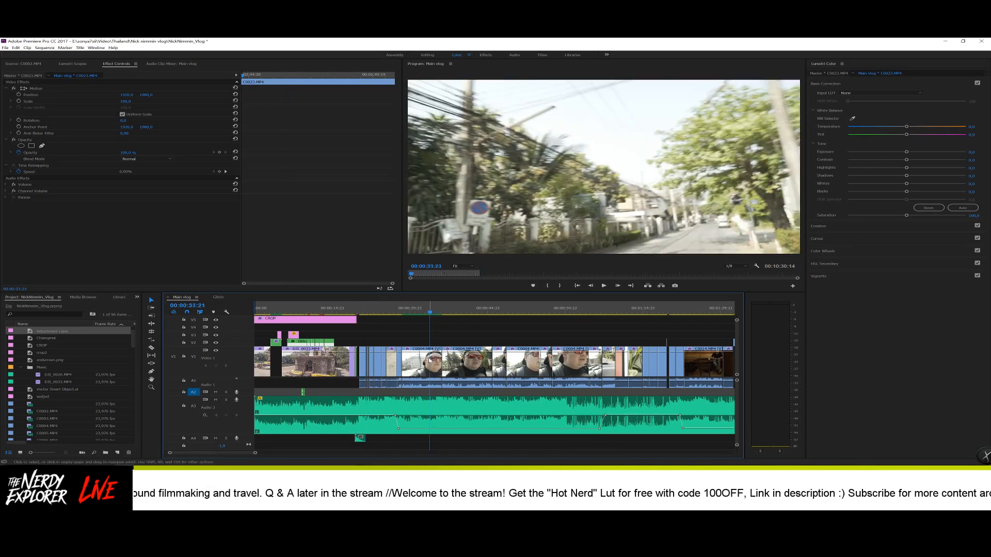
click(430, 360)
click(45, 179)
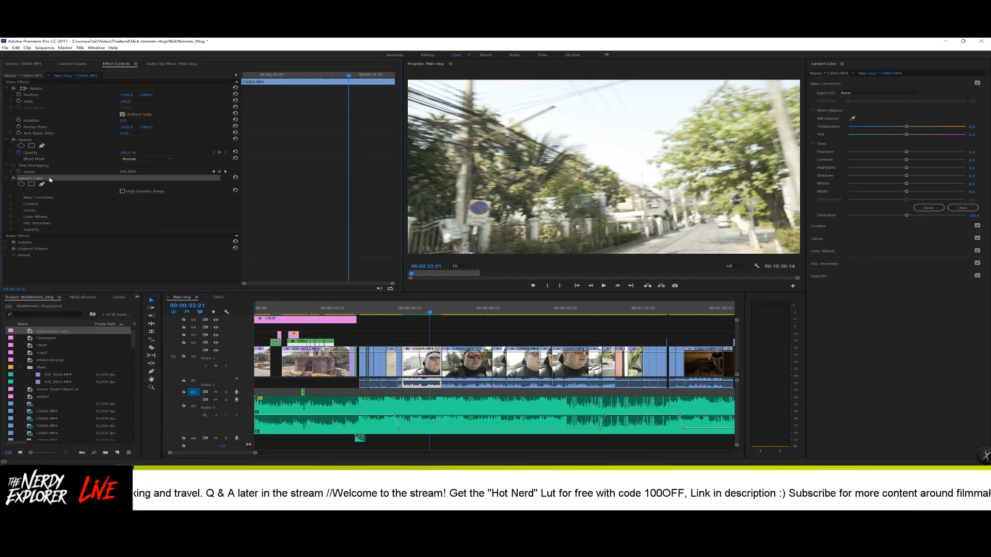
click(238, 457)
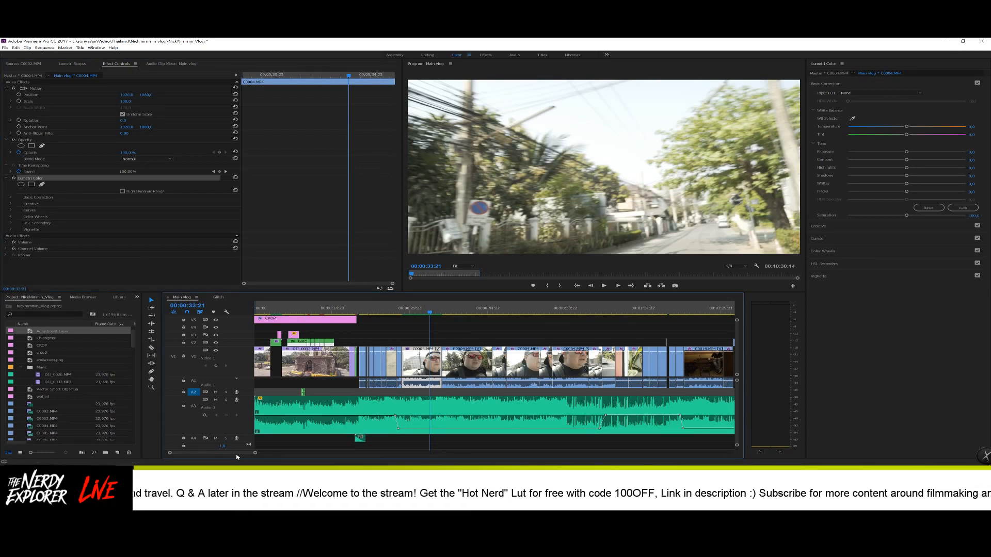
drag(235, 455, 304, 455)
click(452, 309)
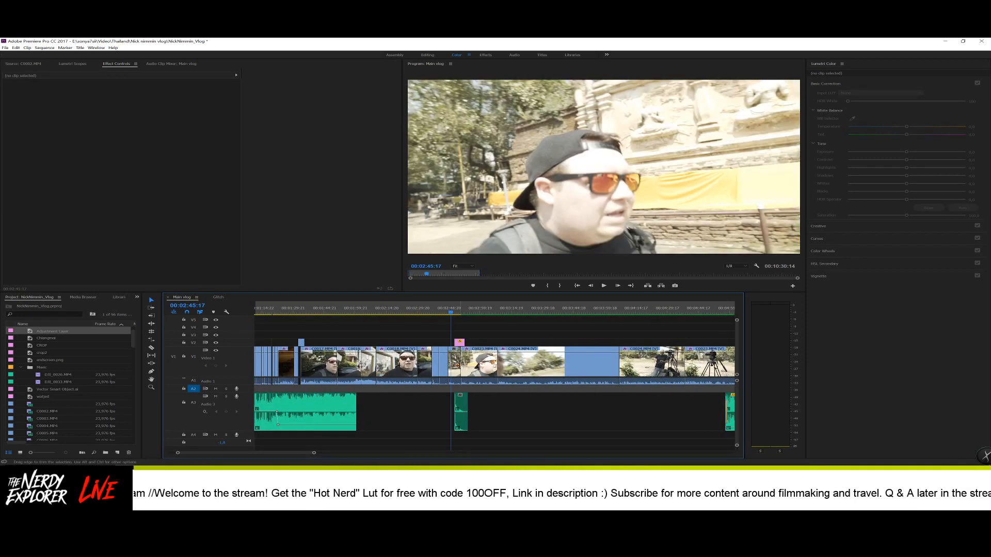
click(457, 368)
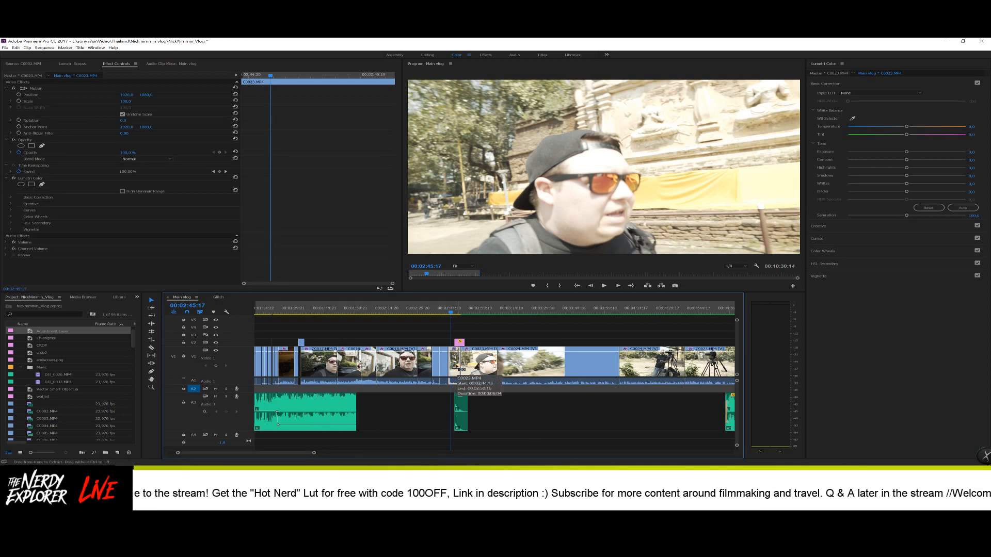
key(ctrl+z)
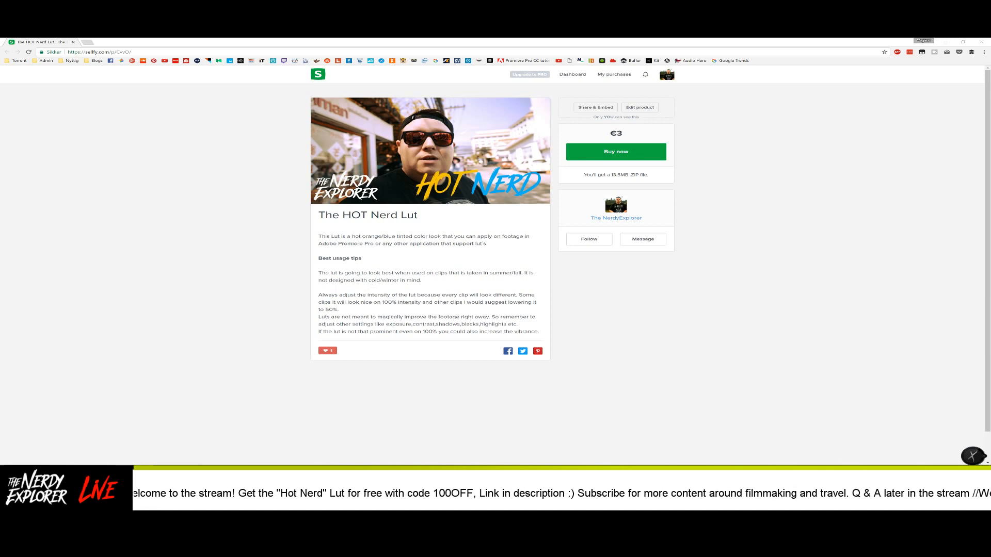
- Switch to the browser and start the checkout for The HOT Nerd Lut from its Sellfy product page
key(alt+Tab)
key(alt+Tab)
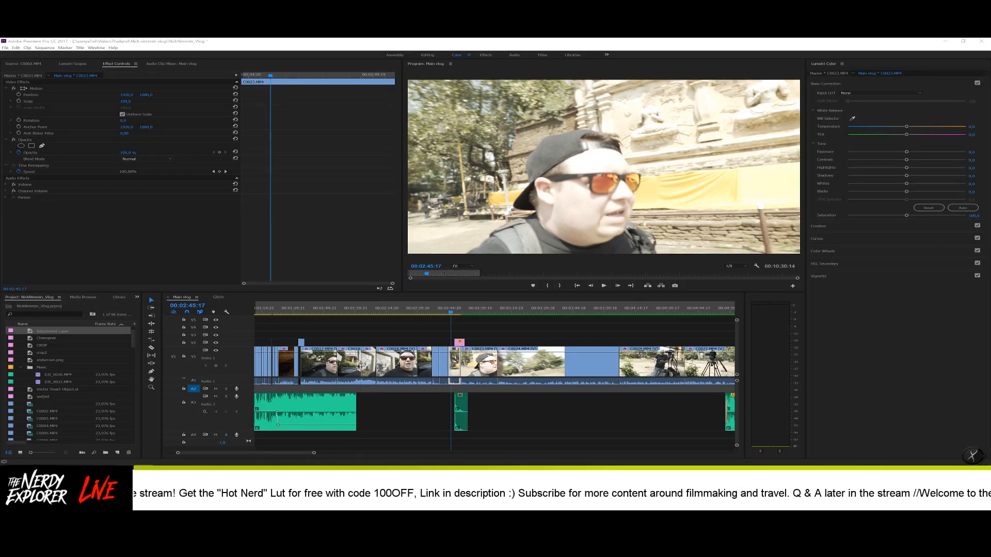
click(107, 461)
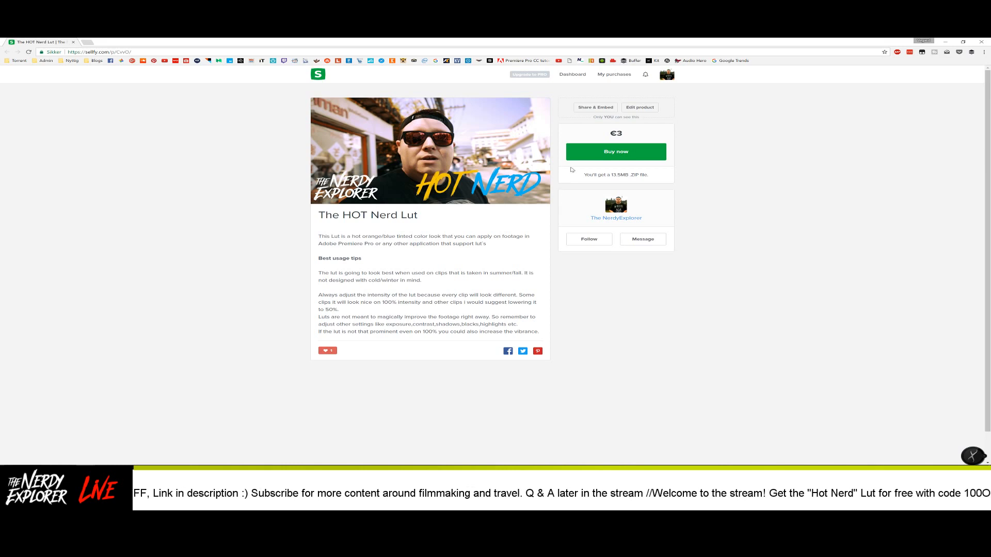
click(596, 154)
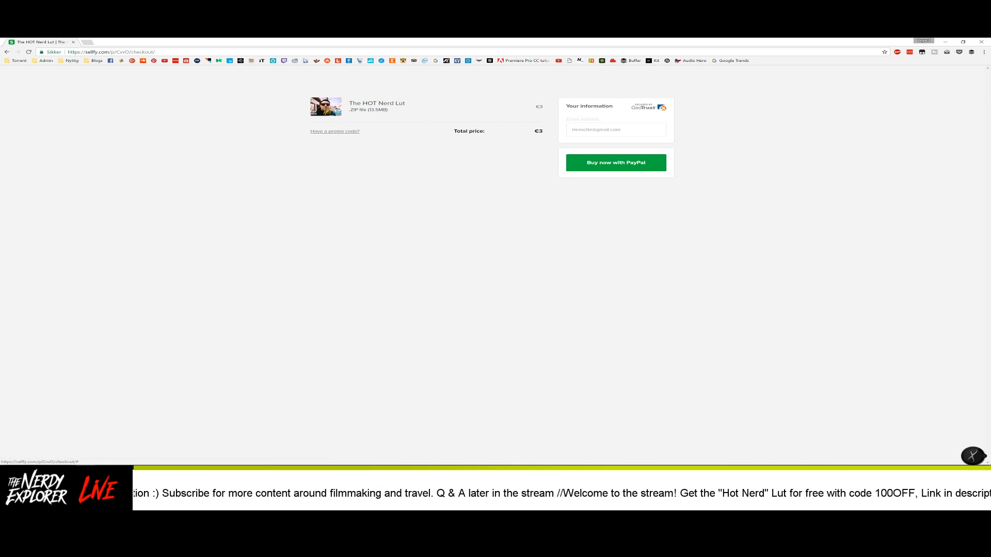
- Apply the promo code 100OFF to The HOT Nerd Lut order and highlight the total price label
click(336, 133)
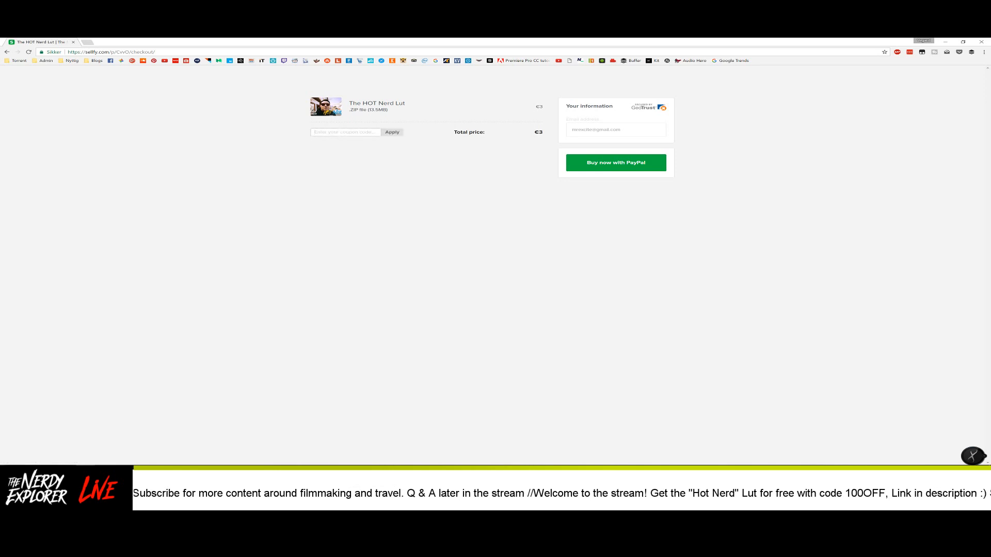
text(100OFF)
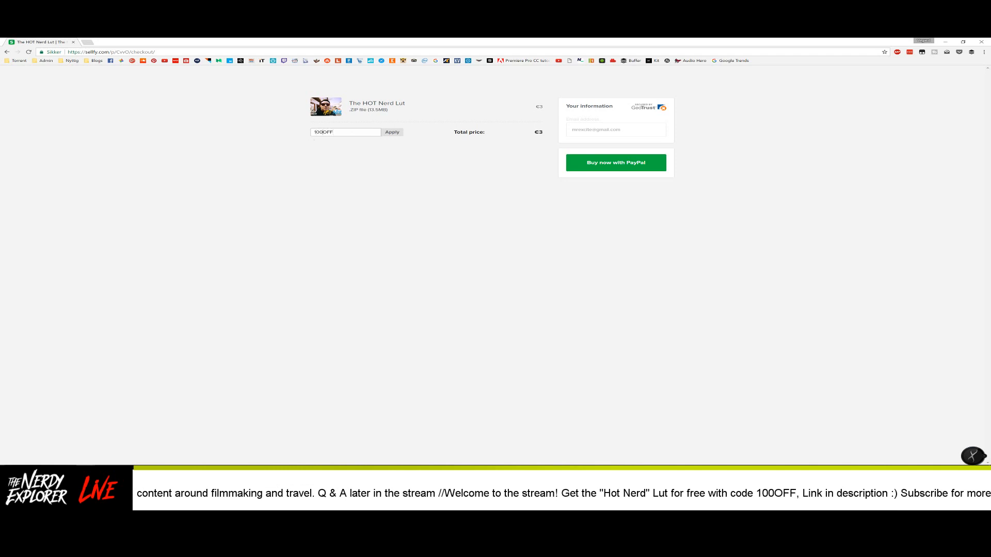
drag(323, 132, 333, 132)
click(334, 132)
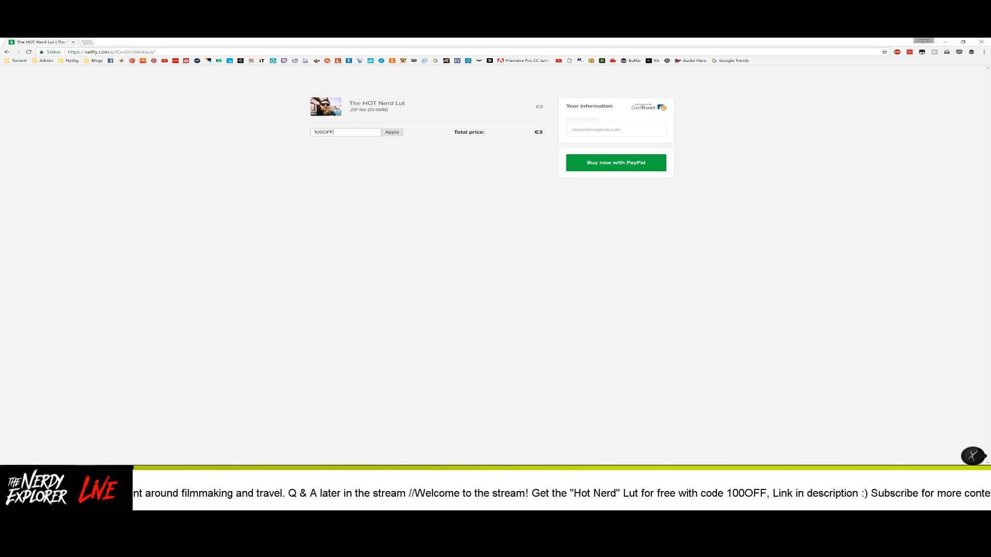
click(391, 133)
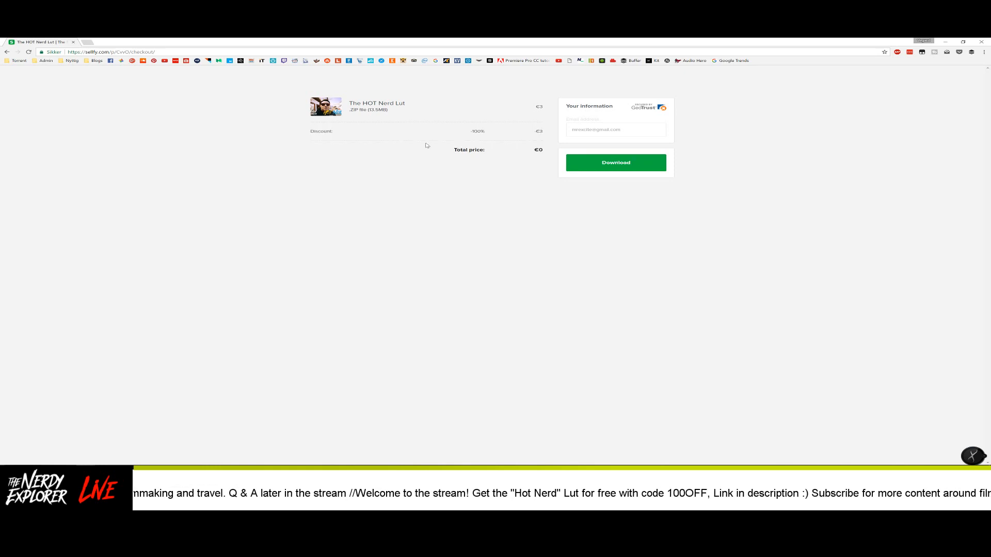
drag(456, 150, 487, 150)
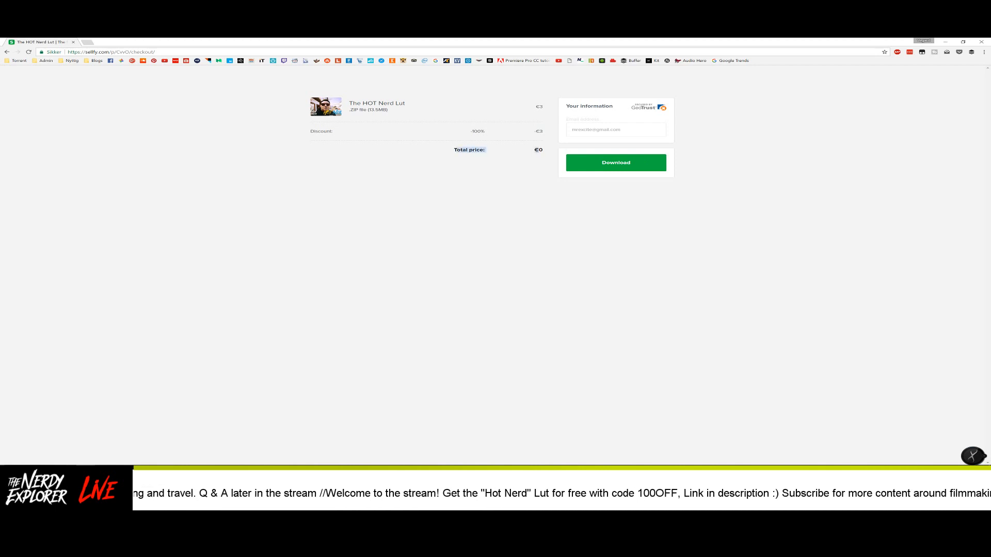